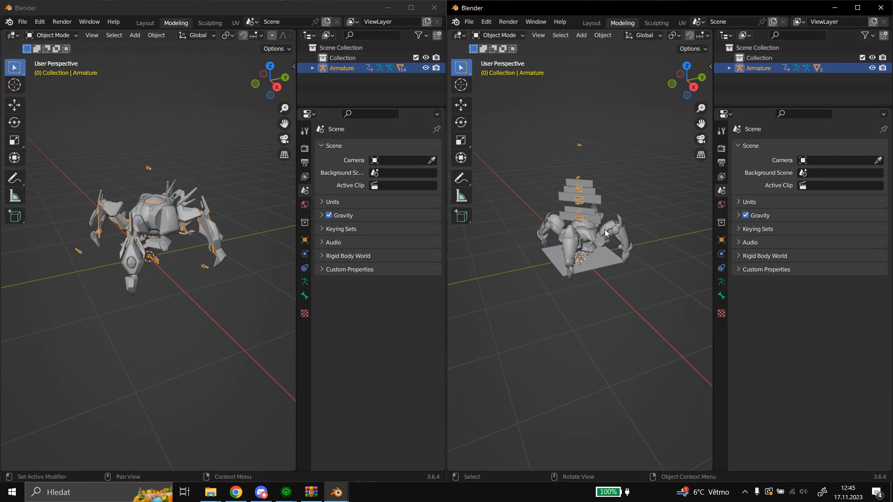
Examine both four-legged walker models in the two Blender windows, viewing the first one from another side and from above.
{"action": "scroll", "coordinate": [638, 240], "scroll_direction": "up", "scroll_amount": 5}
{"action": "scroll", "coordinate": [637, 240], "scroll_direction": "down", "scroll_amount": 1}
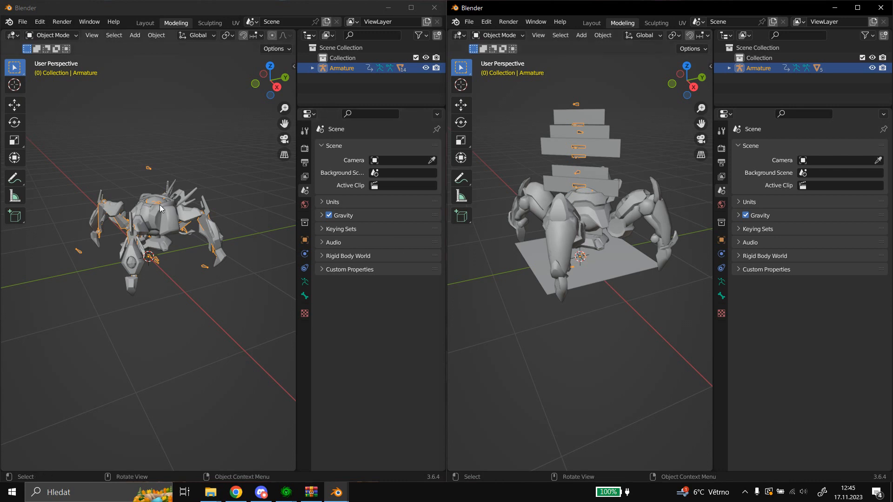
{"action": "left_click", "coordinate": [158, 8]}
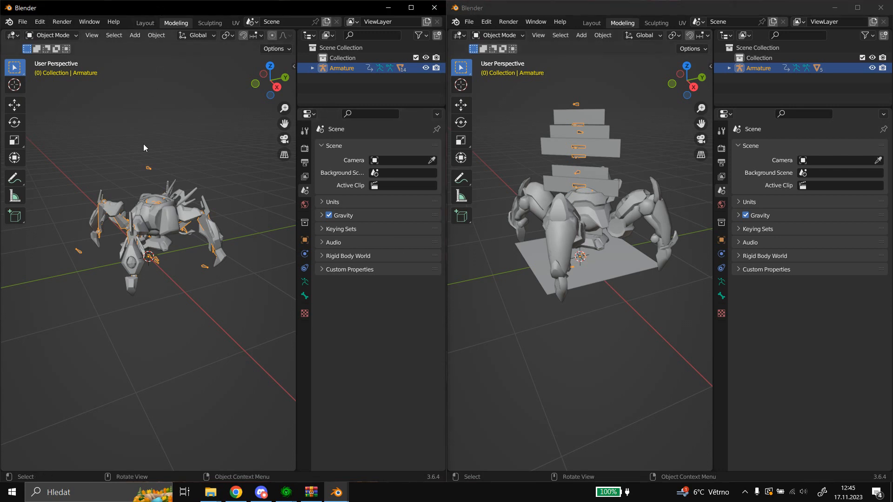
{"action": "middle_click_drag", "start_coordinate": [144, 146], "coordinate": [196, 146]}
{"action": "scroll", "coordinate": [143, 144], "scroll_direction": "up", "scroll_amount": 6}
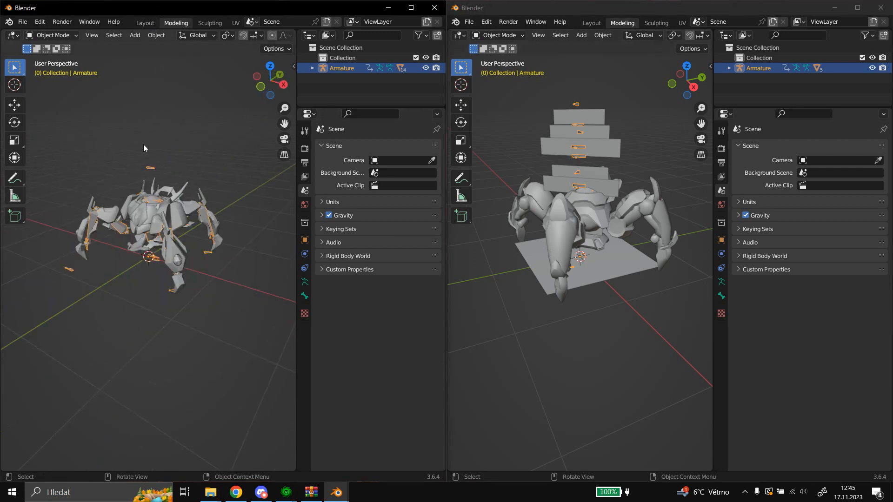
{"action": "scroll", "coordinate": [173, 199], "scroll_direction": "down", "scroll_amount": 1}
{"action": "middle_click_drag", "start_coordinate": [173, 198], "coordinate": [173, 215]}
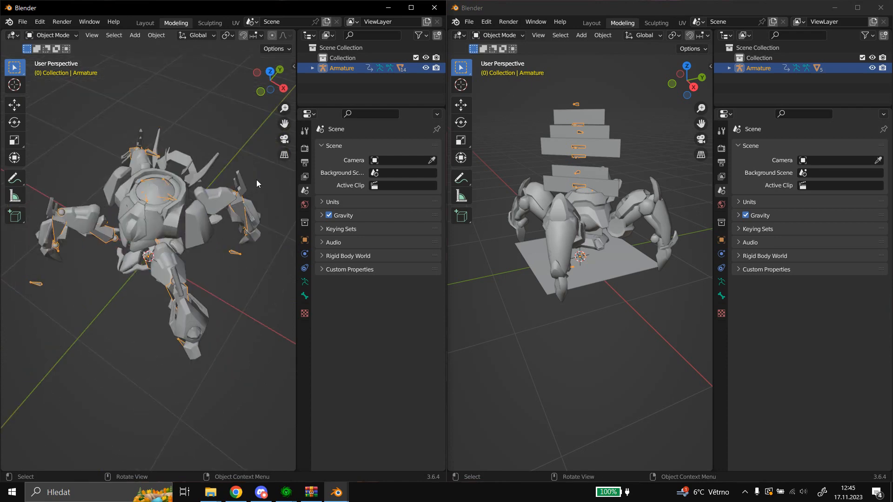
{"action": "scroll", "coordinate": [256, 183], "scroll_direction": "down", "scroll_amount": 1}
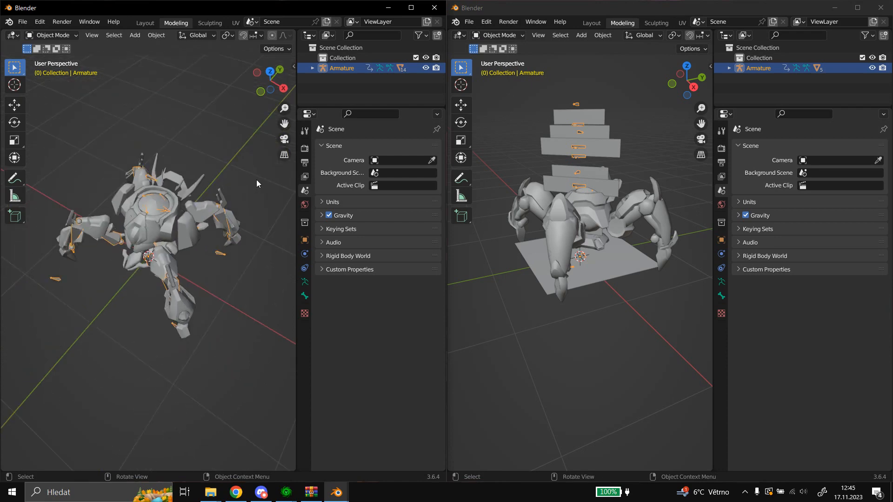
Expand the first model's Armature hierarchy and go through Mesh to Mesh.013 to see which body part each one covers.
{"action": "left_click", "coordinate": [316, 68]}
{"action": "scroll", "coordinate": [344, 75], "scroll_direction": "down", "scroll_amount": 5}
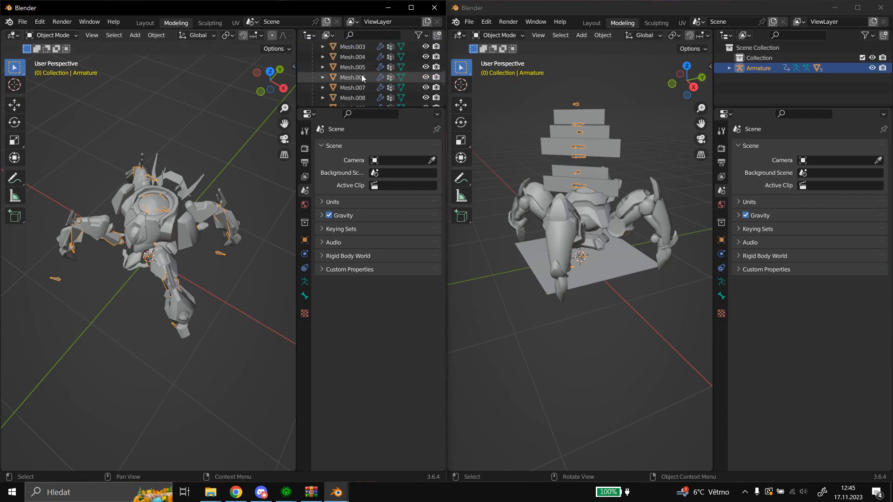
{"action": "scroll", "coordinate": [362, 78], "scroll_direction": "up", "scroll_amount": 5}
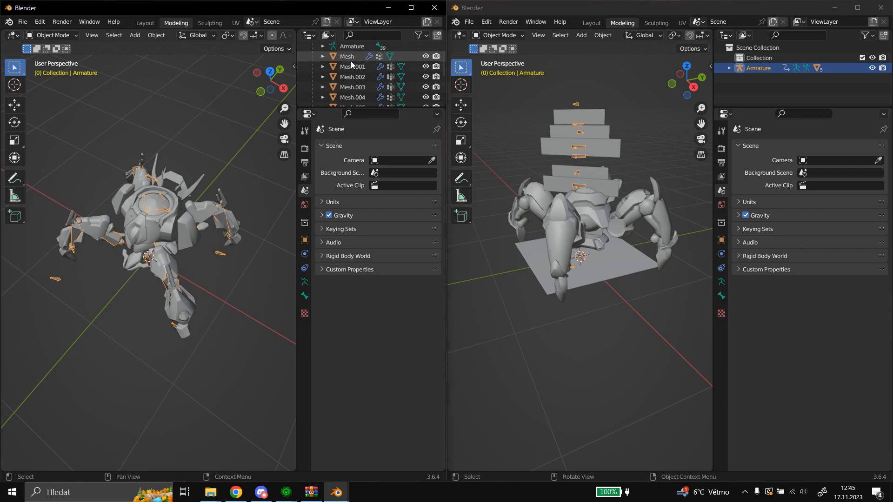
{"action": "left_click", "coordinate": [349, 57]}
{"action": "key", "text": "Down"}
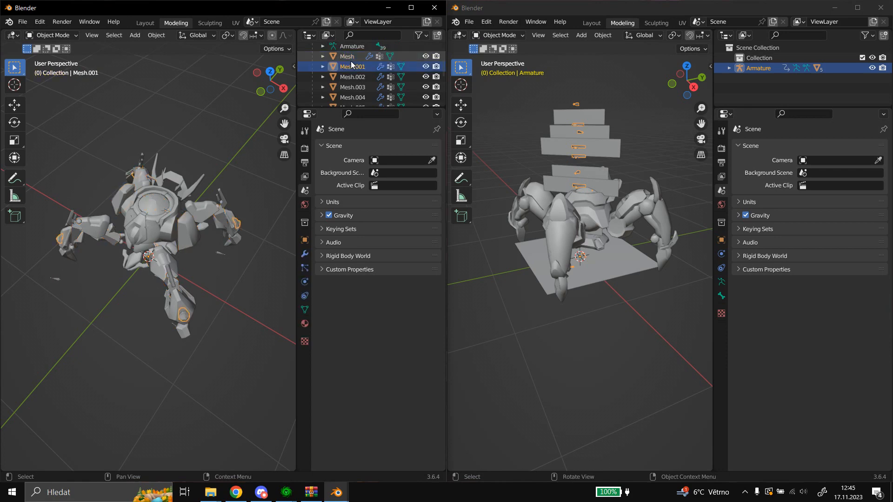
{"action": "key", "text": "Down"}
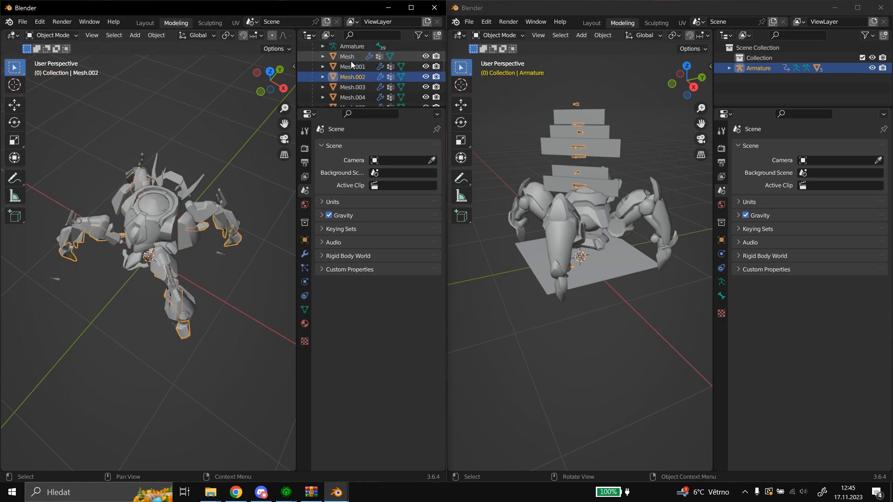
{"action": "key", "text": "Down"}
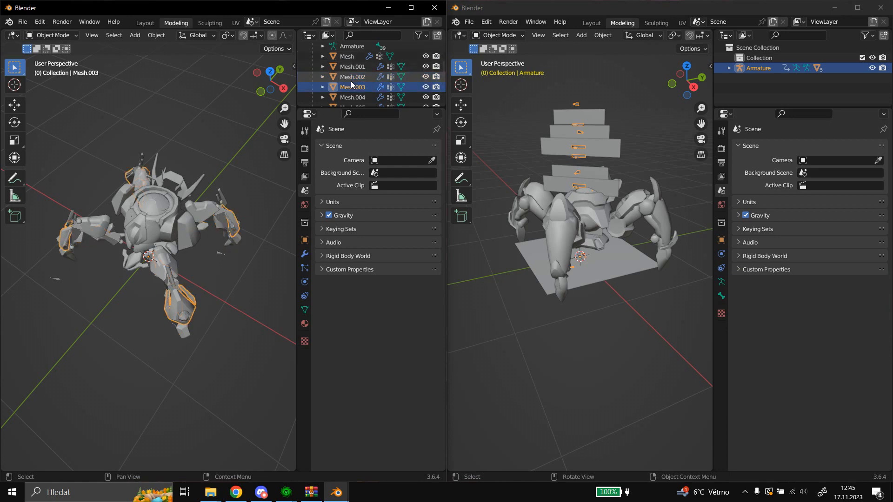
{"action": "key", "text": "Down"}
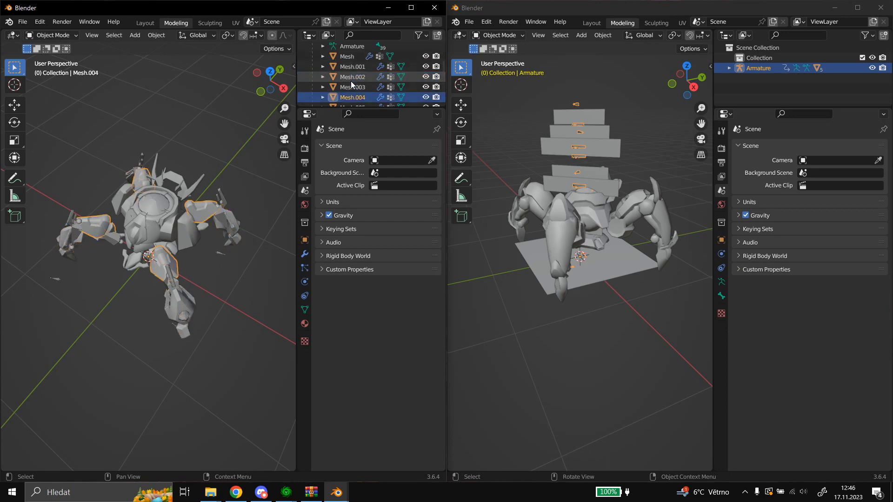
{"action": "key", "text": "Down"}
{"action": "key", "text": "Down"}
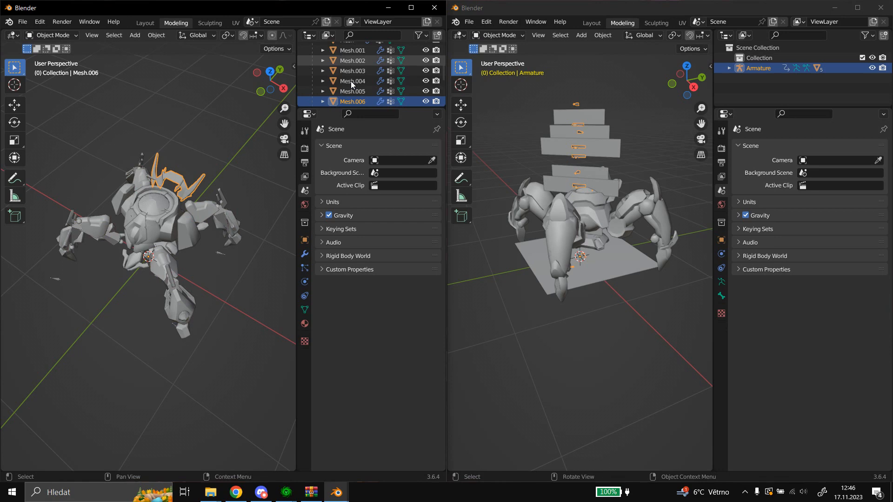
{"action": "key", "text": "Down"}
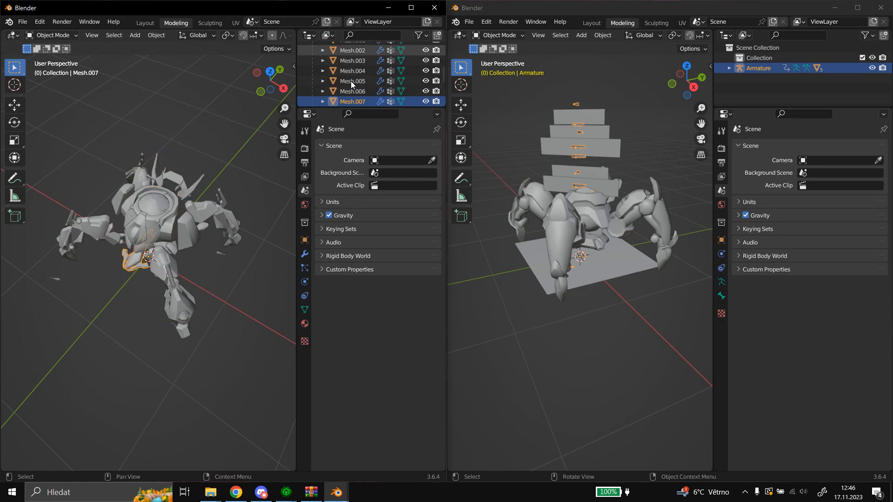
{"action": "key", "text": "Down"}
{"action": "key", "text": "Down"}
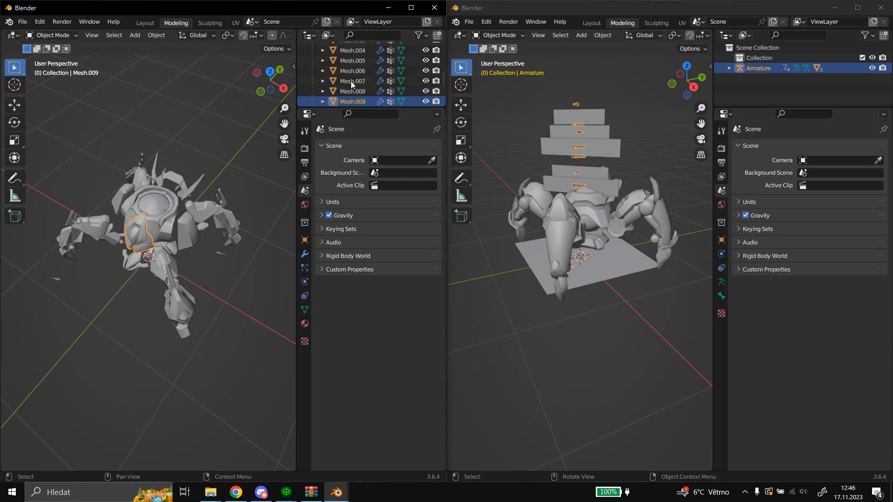
{"action": "key", "text": "Down"}
{"action": "key", "text": "Down"}
{"action": "key", "text": "Down"}
{"action": "key", "text": "Down"}
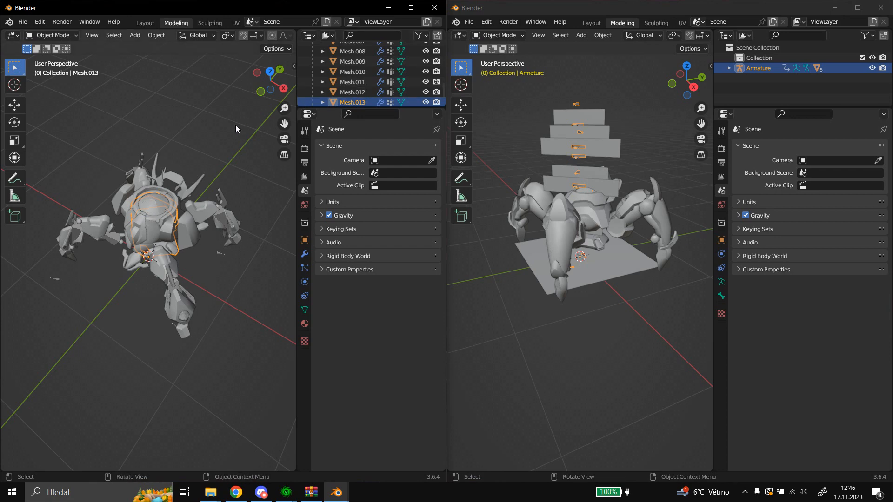
Show the object properties of Mesh.013 and expand its M3 Properties.
{"action": "left_click", "coordinate": [305, 245]}
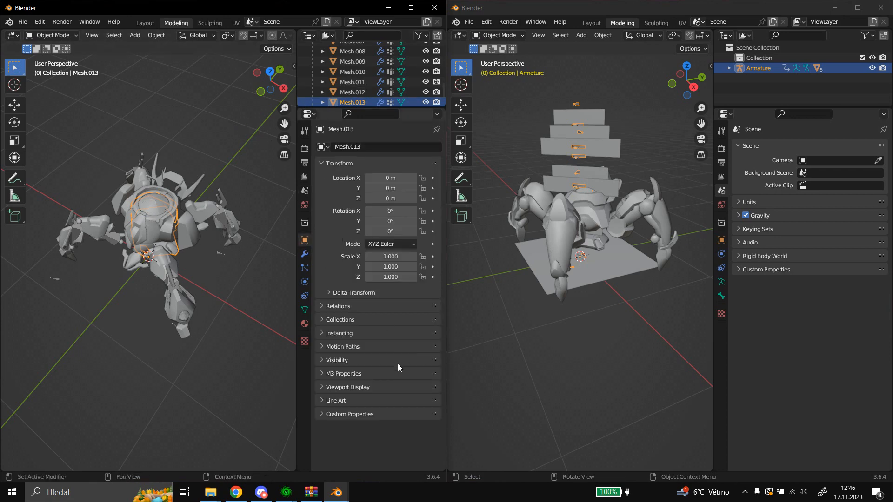
{"action": "left_click", "coordinate": [365, 374]}
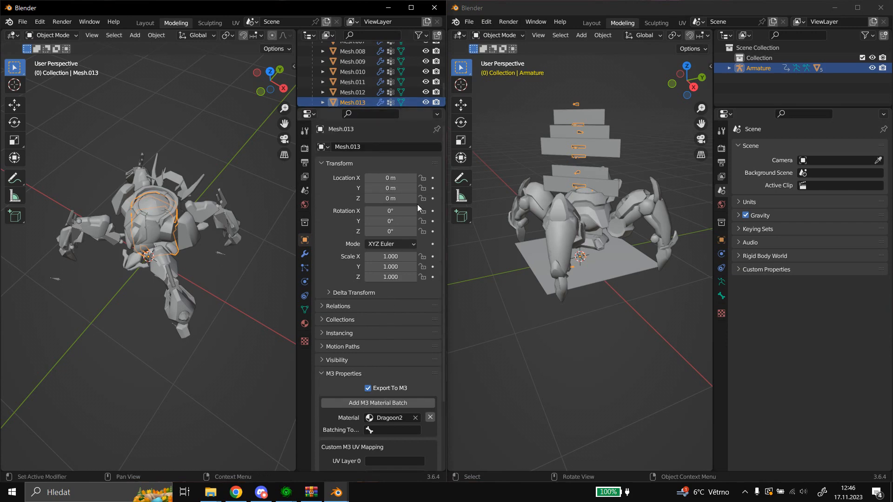
{"action": "key", "text": "Up"}
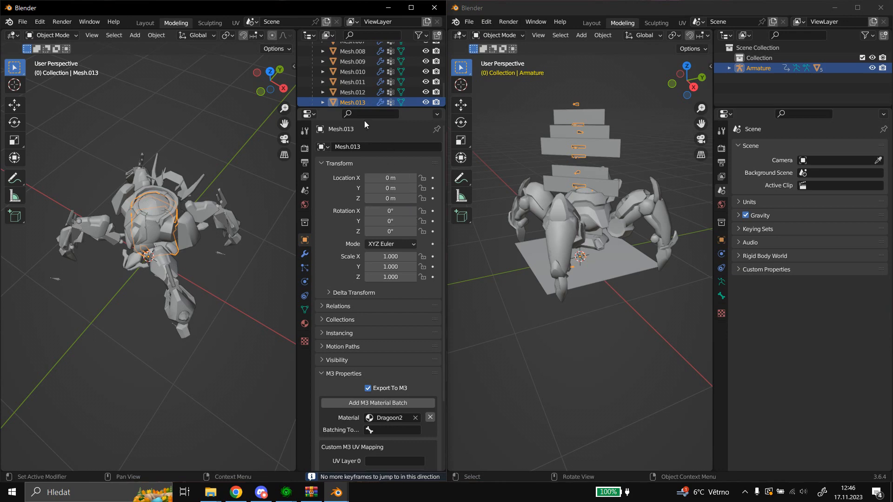
Compare the M3 materials of Mesh.013, Mesh.012 and Mesh.011, widening the properties area to read the full material name.
{"action": "left_click", "coordinate": [348, 95]}
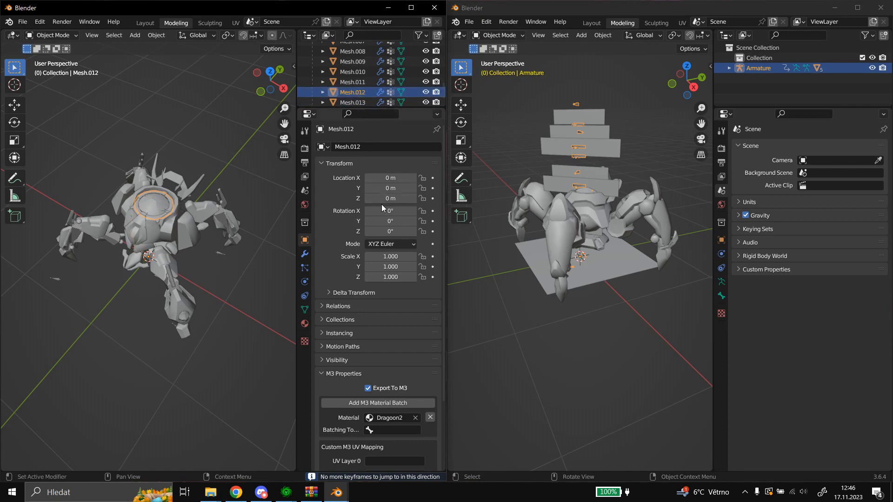
{"action": "left_click", "coordinate": [353, 101]}
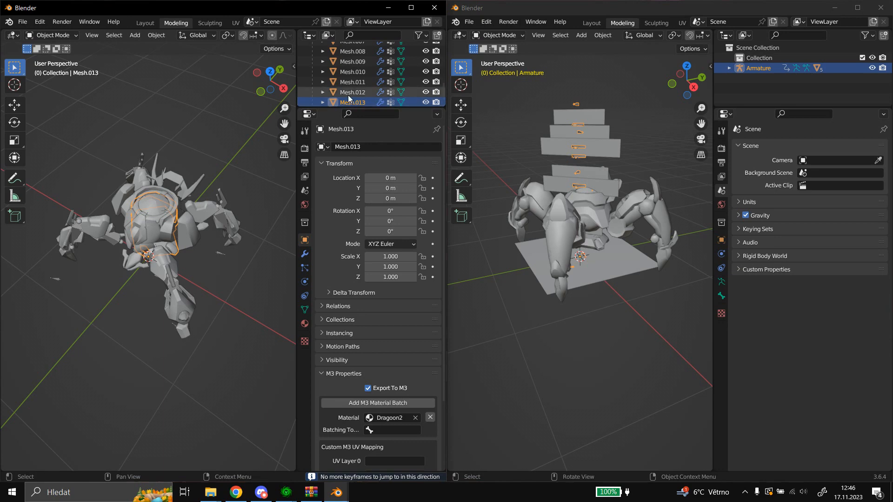
{"action": "left_click", "coordinate": [347, 93]}
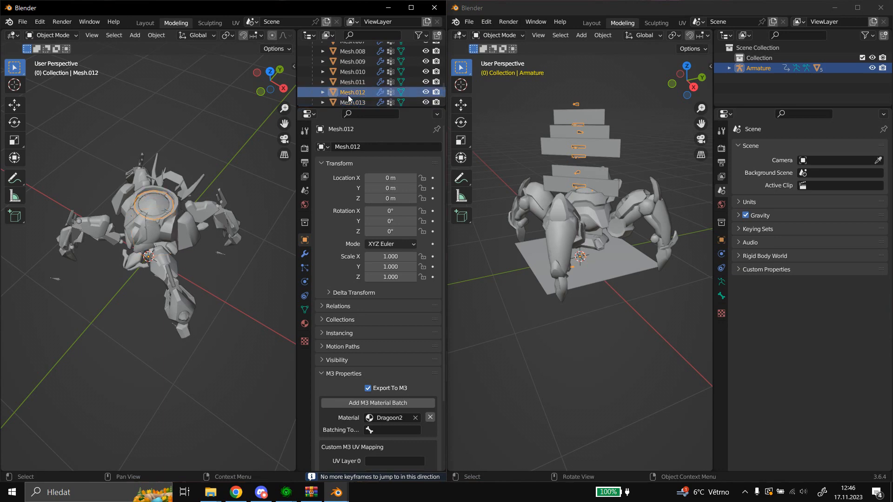
{"action": "left_click", "coordinate": [354, 84]}
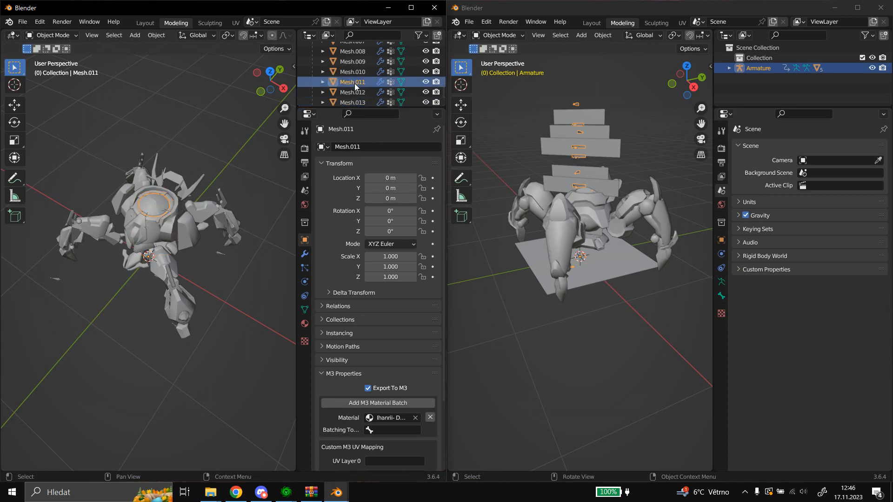
{"action": "left_click_drag", "start_coordinate": [296, 173], "coordinate": [266, 174]}
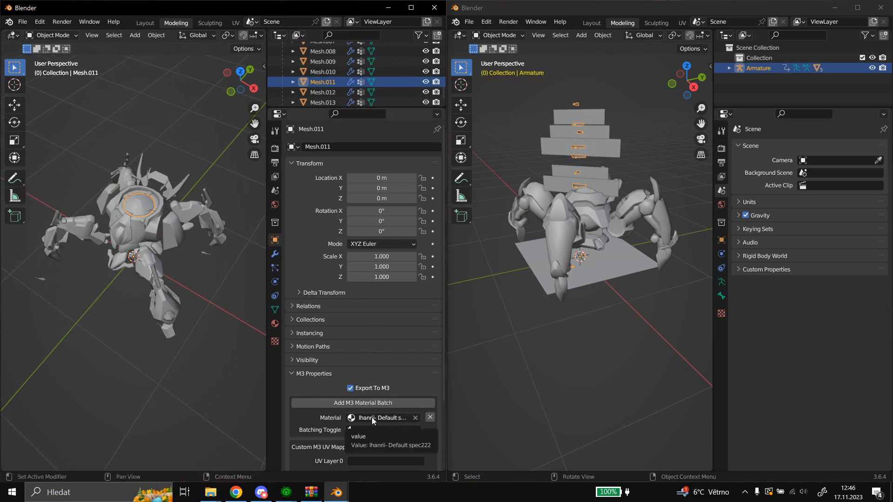
Check the M3 material assigned to each remaining mesh, from Mesh.010 back to Mesh.
{"action": "left_click", "coordinate": [325, 72]}
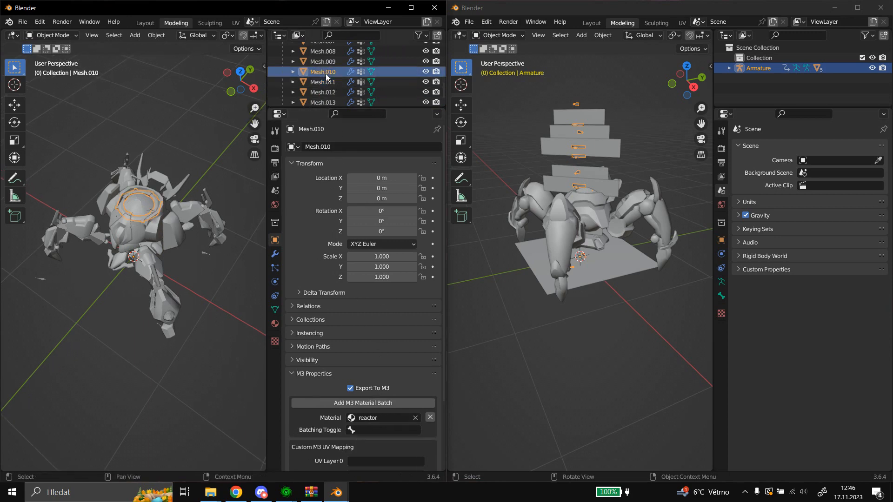
{"action": "left_click", "coordinate": [325, 62]}
{"action": "scroll", "coordinate": [325, 65], "scroll_direction": "up", "scroll_amount": 3}
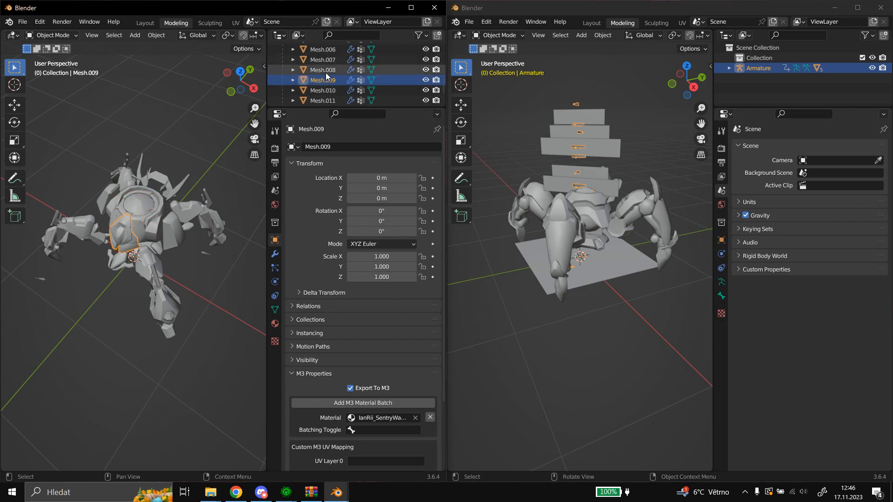
{"action": "left_click", "coordinate": [324, 89]}
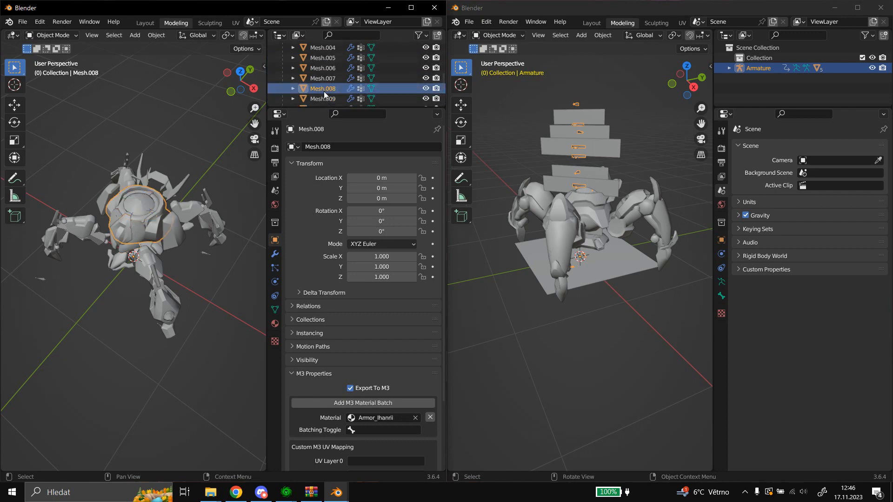
{"action": "left_click", "coordinate": [322, 77]}
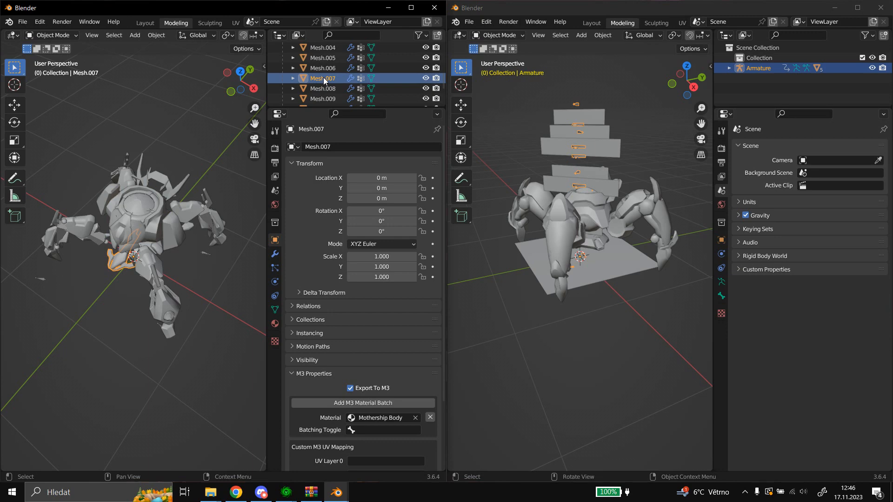
{"action": "scroll", "coordinate": [322, 78], "scroll_direction": "up", "scroll_amount": 2}
{"action": "left_click", "coordinate": [324, 85]}
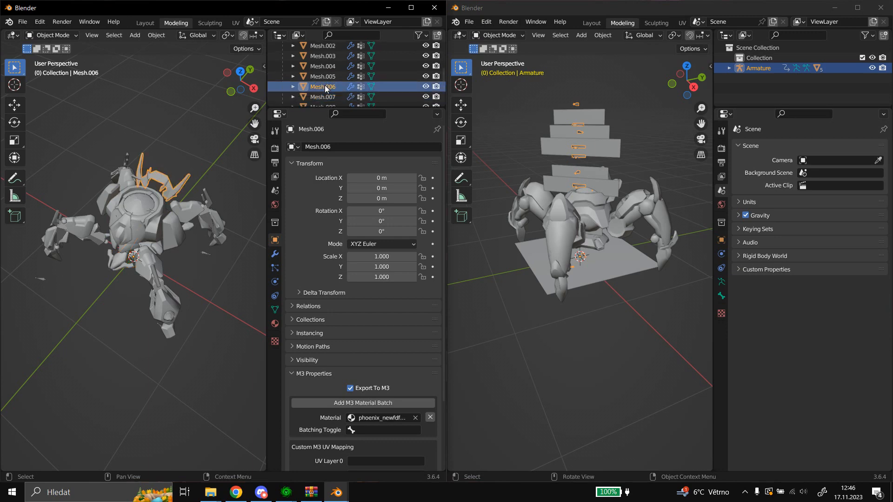
{"action": "scroll", "coordinate": [324, 85], "scroll_direction": "up", "scroll_amount": 2}
{"action": "left_click", "coordinate": [320, 95]}
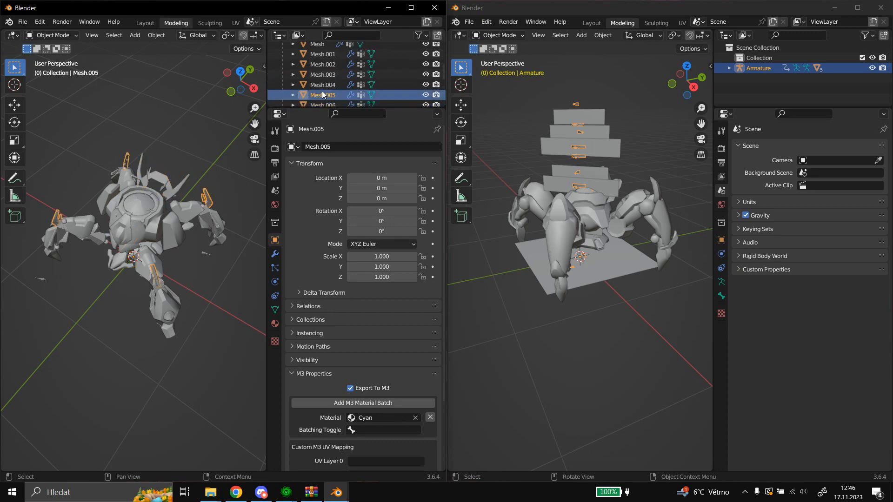
{"action": "left_click", "coordinate": [322, 89]}
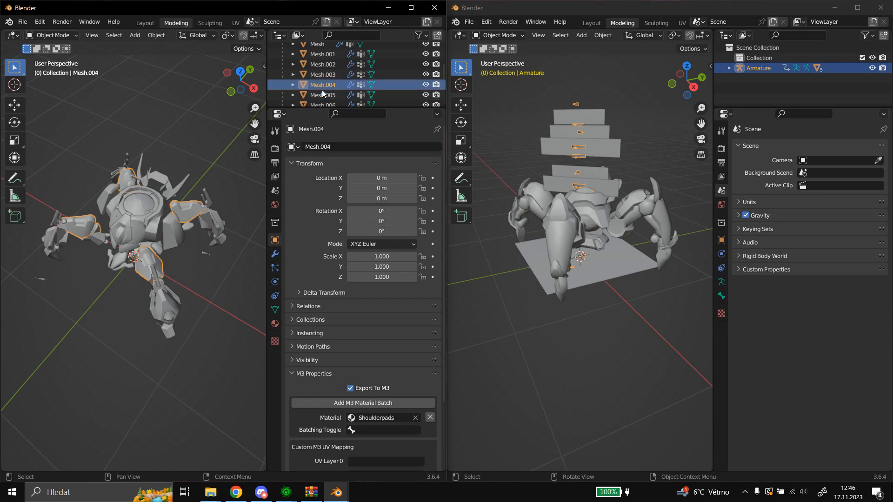
{"action": "scroll", "coordinate": [322, 92], "scroll_direction": "up", "scroll_amount": 2}
{"action": "left_click", "coordinate": [322, 93]}
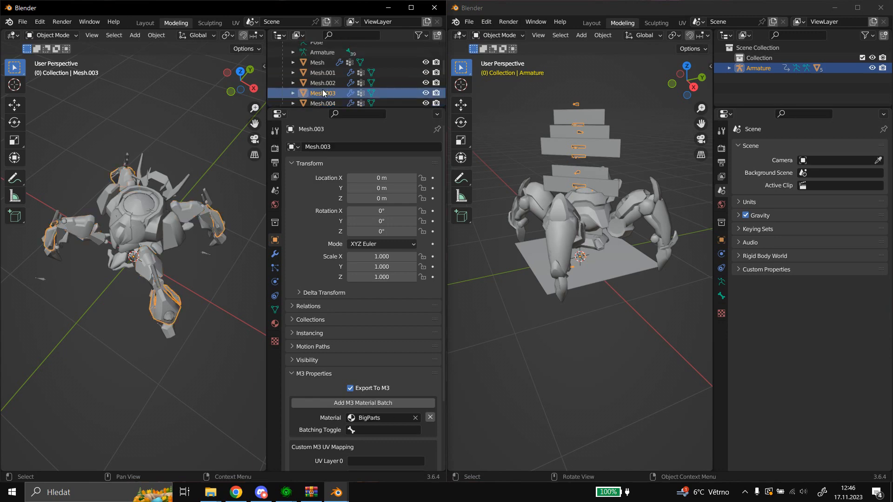
{"action": "left_click", "coordinate": [324, 82]}
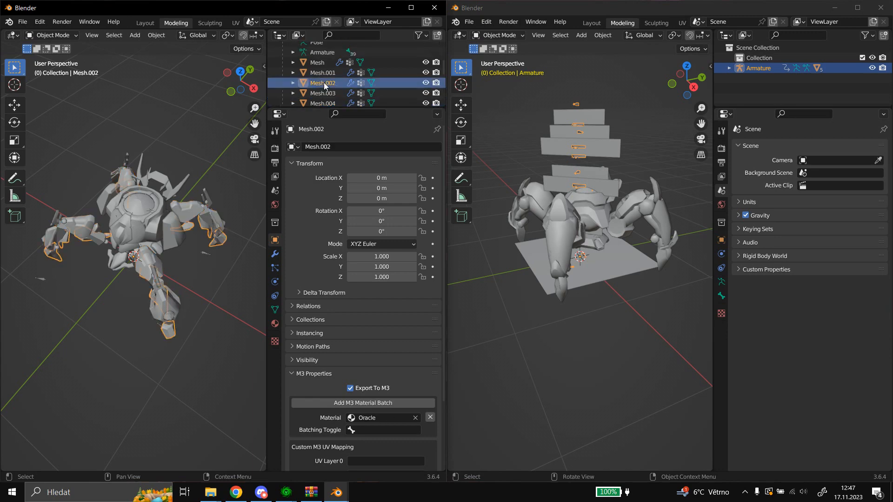
{"action": "left_click", "coordinate": [325, 76]}
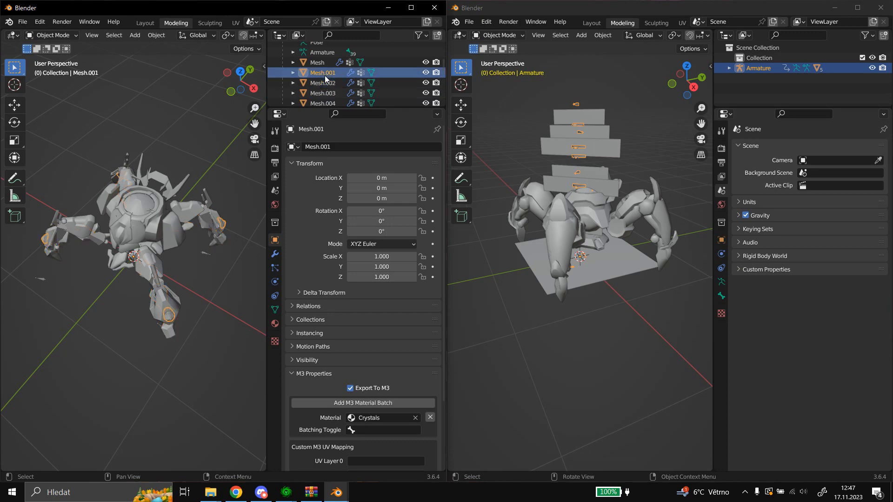
{"action": "scroll", "coordinate": [325, 78], "scroll_direction": "up", "scroll_amount": 2}
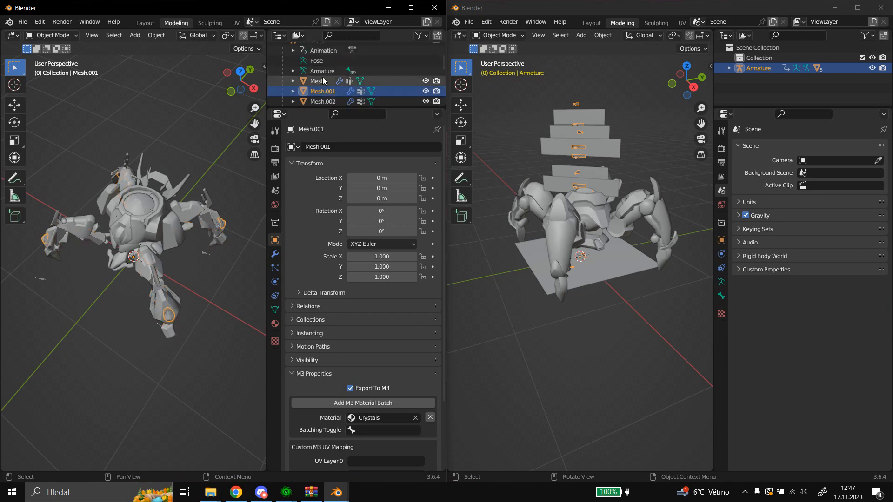
{"action": "left_click", "coordinate": [322, 78]}
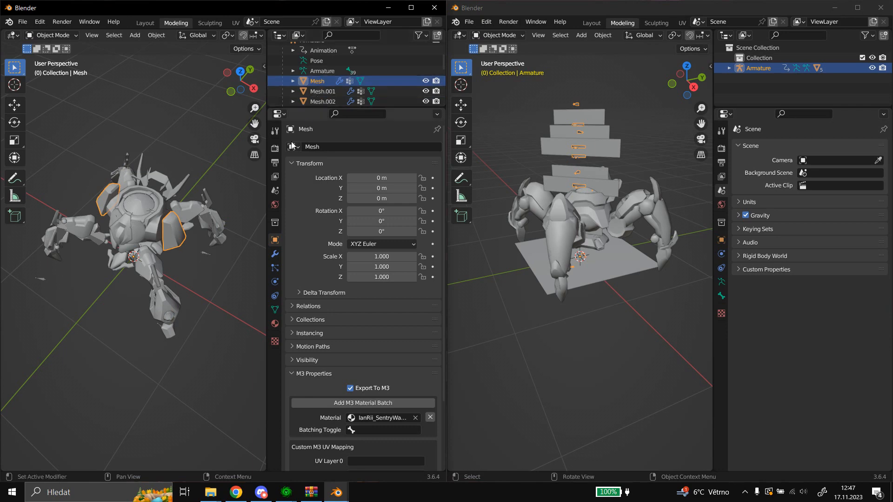
Widen the first model's properties area and check the meshes from Mesh to Mesh.009 for shared M3 materials.
{"action": "left_click_drag", "start_coordinate": [265, 169], "coordinate": [243, 168]}
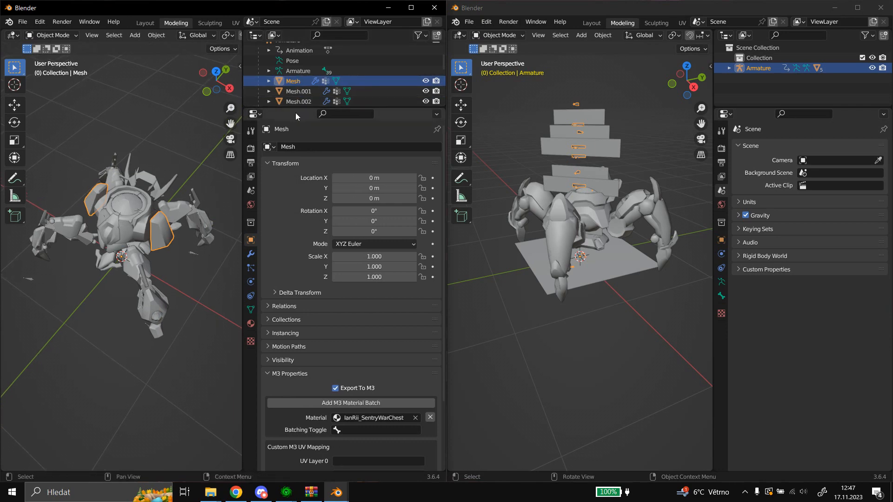
{"action": "scroll", "coordinate": [308, 101], "scroll_direction": "down", "scroll_amount": 2}
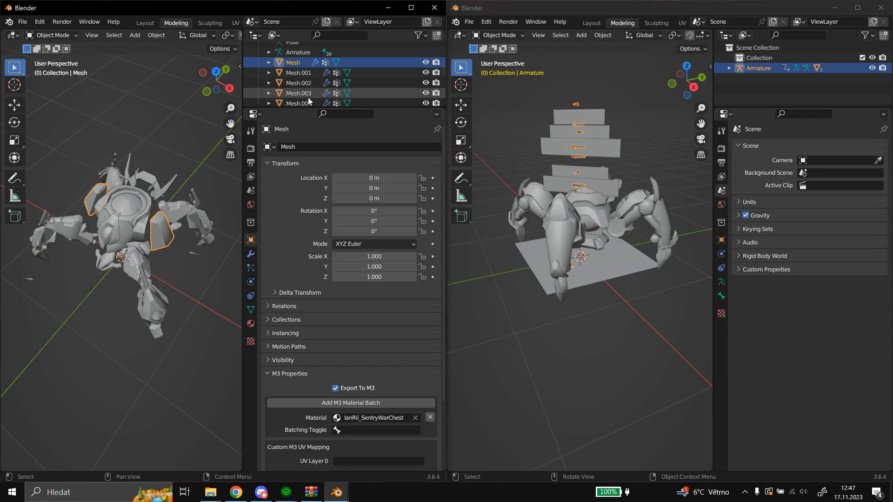
{"action": "left_click", "coordinate": [308, 97]}
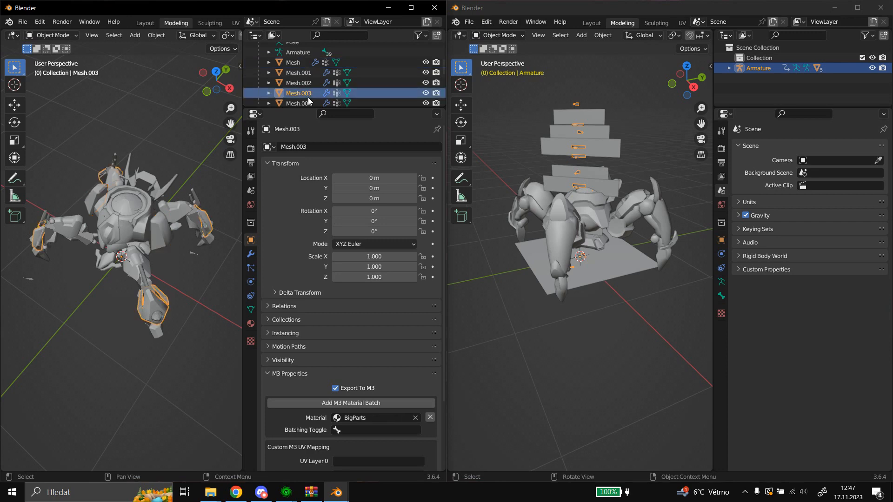
{"action": "left_click", "coordinate": [297, 66]}
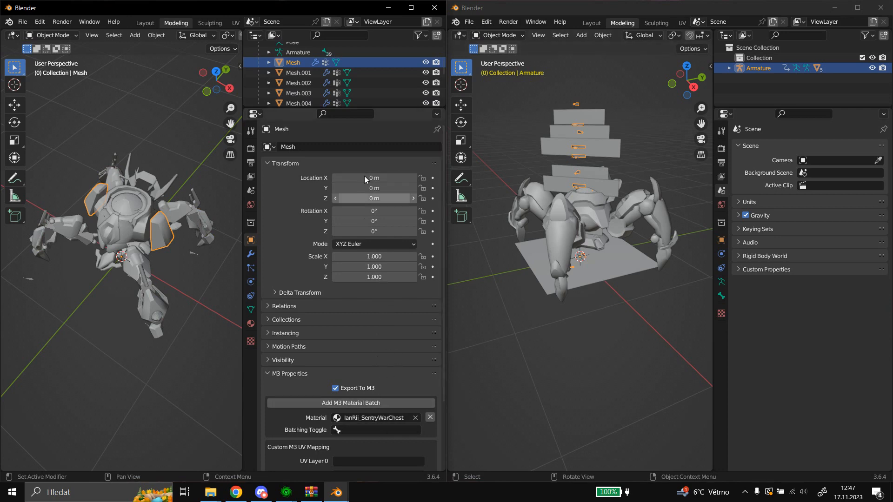
{"action": "left_click", "coordinate": [296, 100]}
{"action": "scroll", "coordinate": [297, 96], "scroll_direction": "down", "scroll_amount": 3}
{"action": "left_click", "coordinate": [300, 76]}
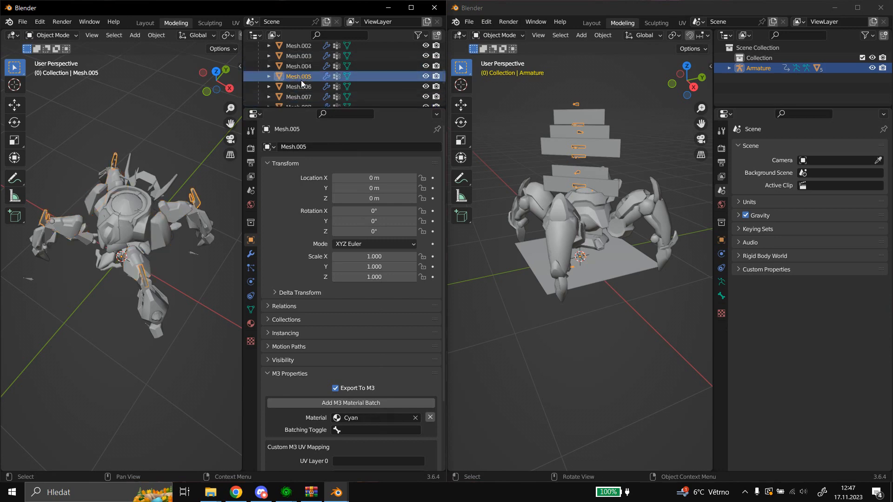
{"action": "left_click", "coordinate": [302, 86]}
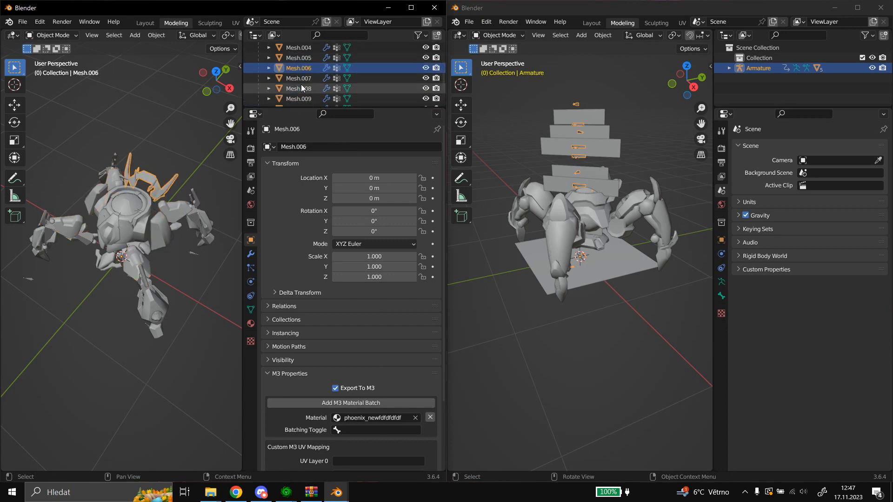
{"action": "scroll", "coordinate": [298, 84], "scroll_direction": "down", "scroll_amount": 1}
{"action": "left_click", "coordinate": [297, 80]}
{"action": "left_click", "coordinate": [295, 88]}
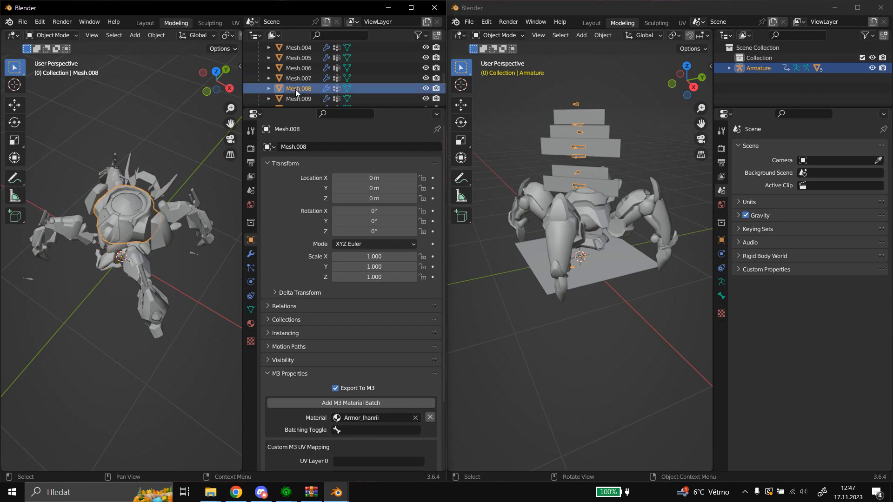
{"action": "scroll", "coordinate": [295, 89], "scroll_direction": "down", "scroll_amount": 1}
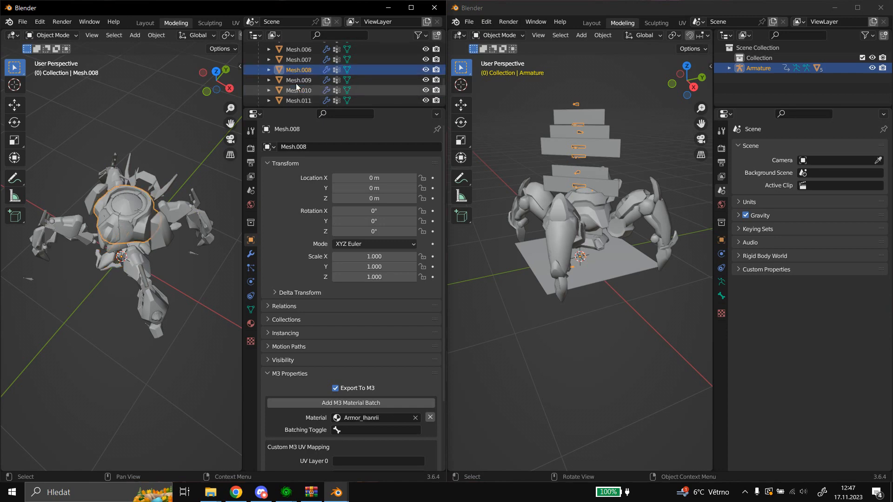
{"action": "left_click", "coordinate": [296, 82]}
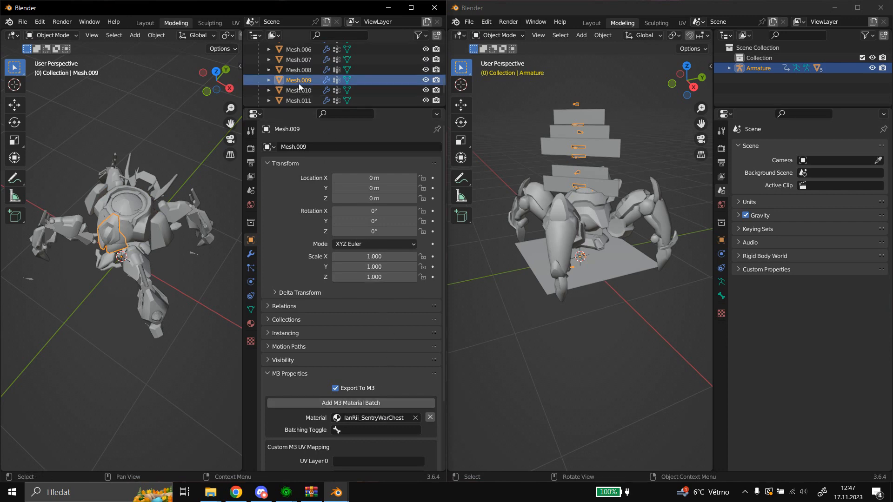
Compare Mesh's M3 material again with those of Mesh.003 to Mesh.007 and Mesh.010.
{"action": "scroll", "coordinate": [294, 88], "scroll_direction": "up", "scroll_amount": 5}
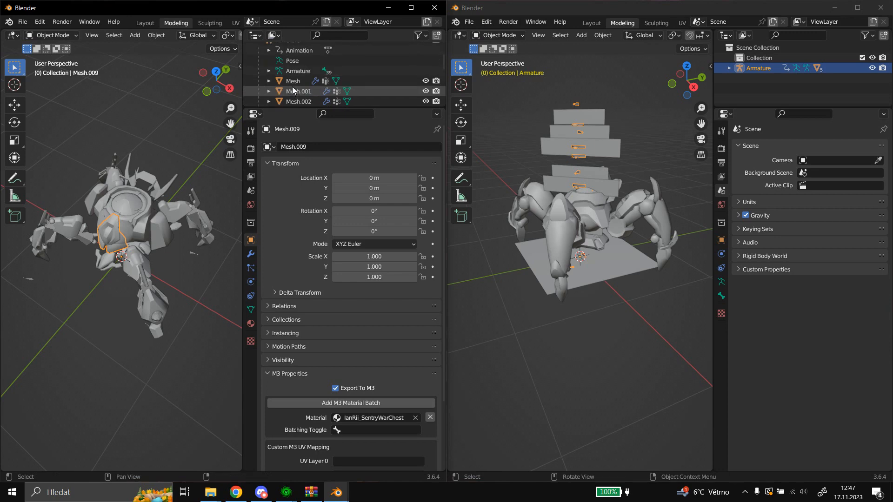
{"action": "left_click", "coordinate": [291, 85], "text": "shift"}
{"action": "left_click", "coordinate": [291, 83]}
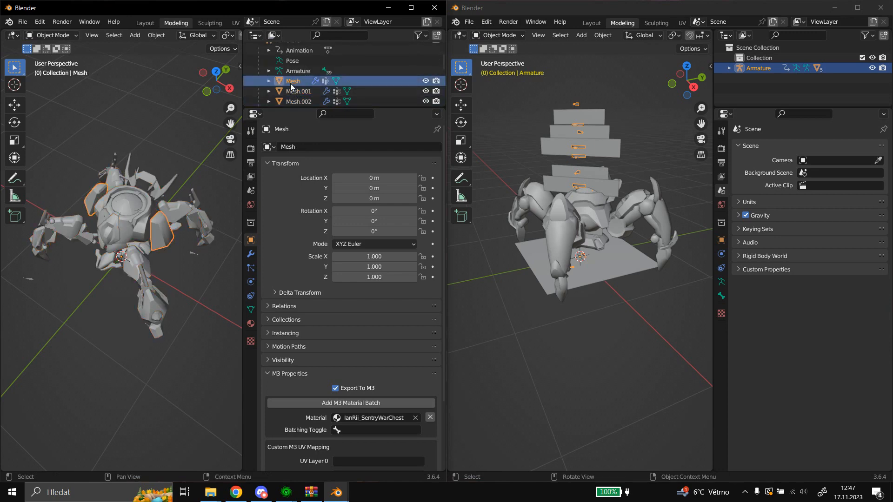
{"action": "scroll", "coordinate": [300, 92], "scroll_direction": "down", "scroll_amount": 3}
{"action": "left_click", "coordinate": [300, 95]}
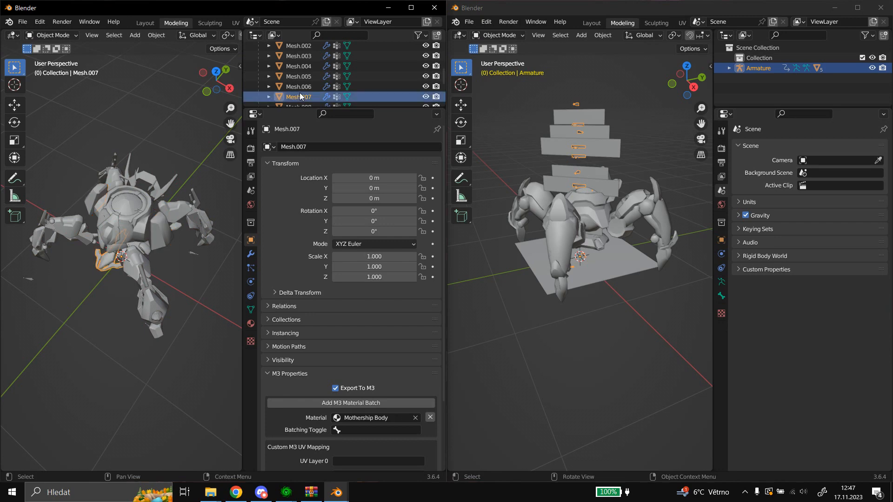
{"action": "left_click", "coordinate": [297, 88]}
{"action": "left_click", "coordinate": [305, 76]}
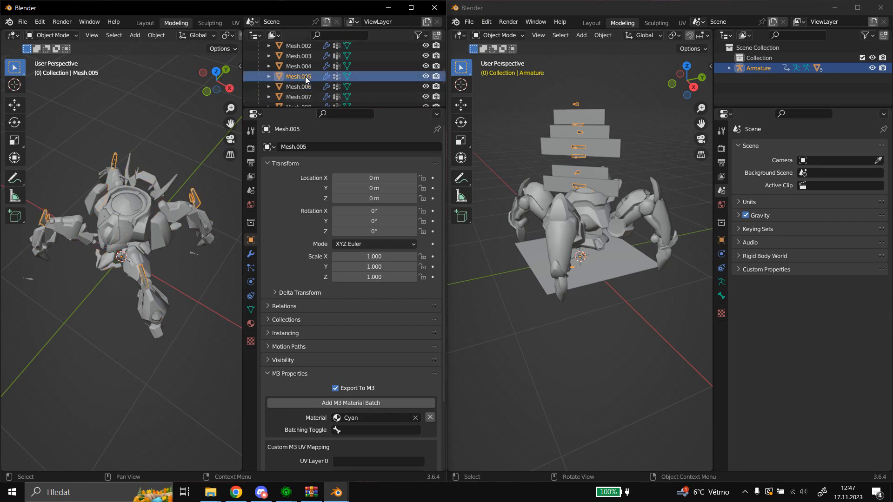
{"action": "left_click", "coordinate": [303, 69]}
{"action": "scroll", "coordinate": [303, 70], "scroll_direction": "up", "scroll_amount": 1}
{"action": "left_click", "coordinate": [302, 71]}
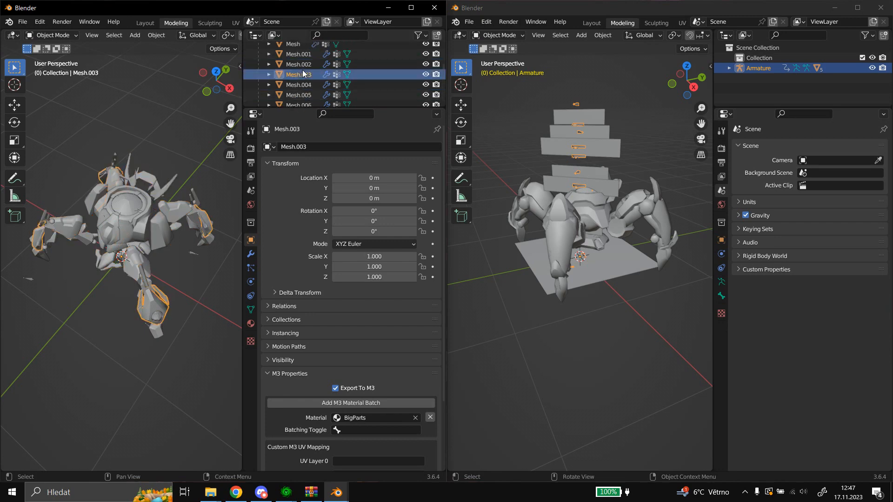
{"action": "scroll", "coordinate": [303, 71], "scroll_direction": "down", "scroll_amount": 4}
{"action": "left_click", "coordinate": [304, 72]}
Join Mesh.009 into Mesh, the two objects that use the IanRii_SentryWarChest material.
{"action": "left_click", "coordinate": [303, 59]}
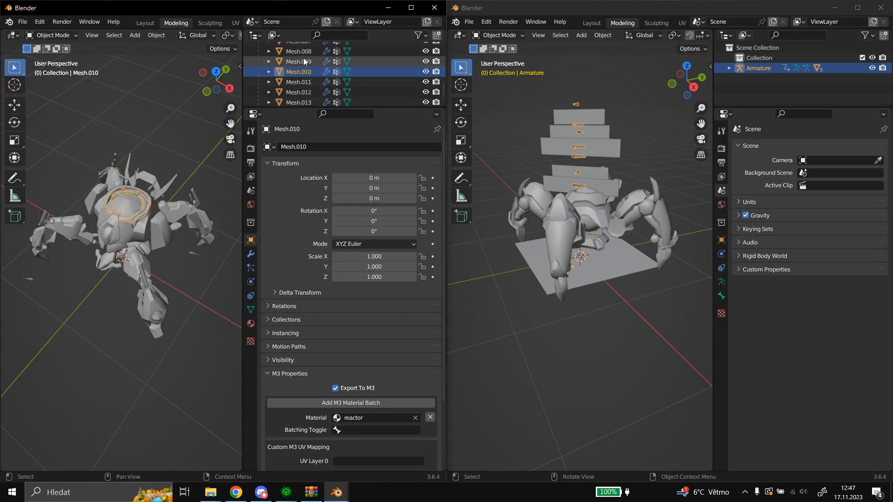
{"action": "scroll", "coordinate": [310, 78], "scroll_direction": "up", "scroll_amount": 5}
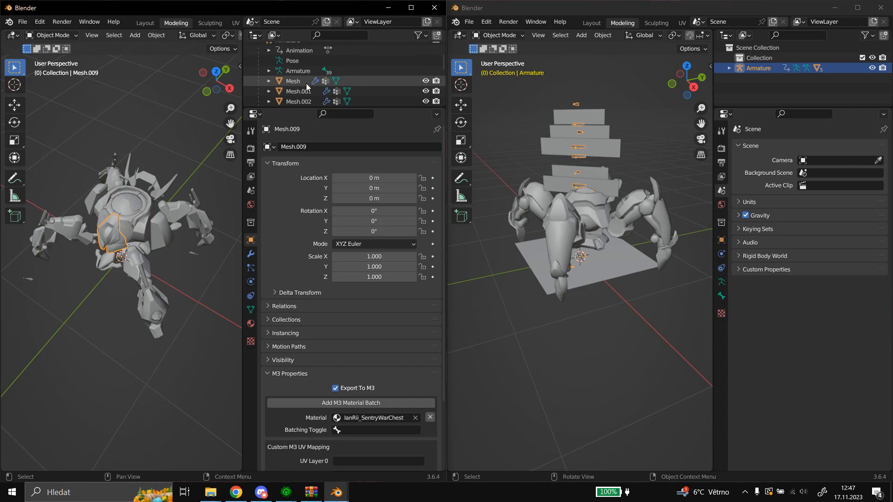
{"action": "left_click", "coordinate": [296, 82]}
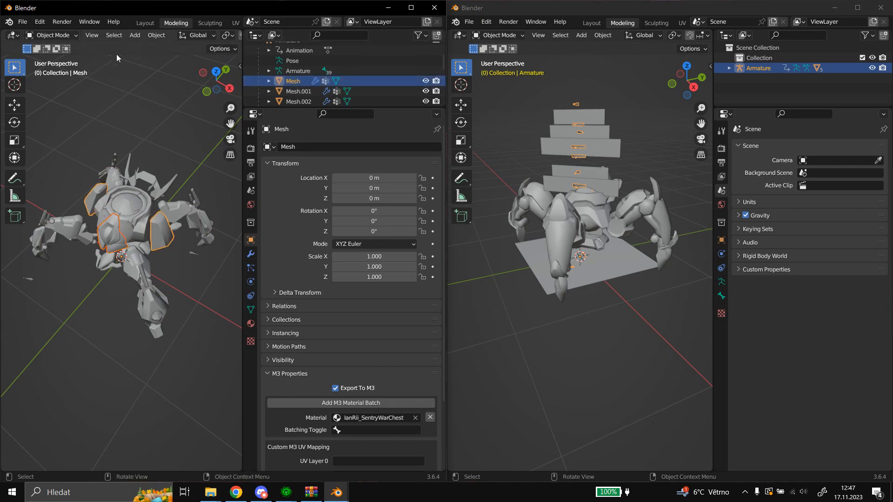
{"action": "left_click", "coordinate": [150, 37]}
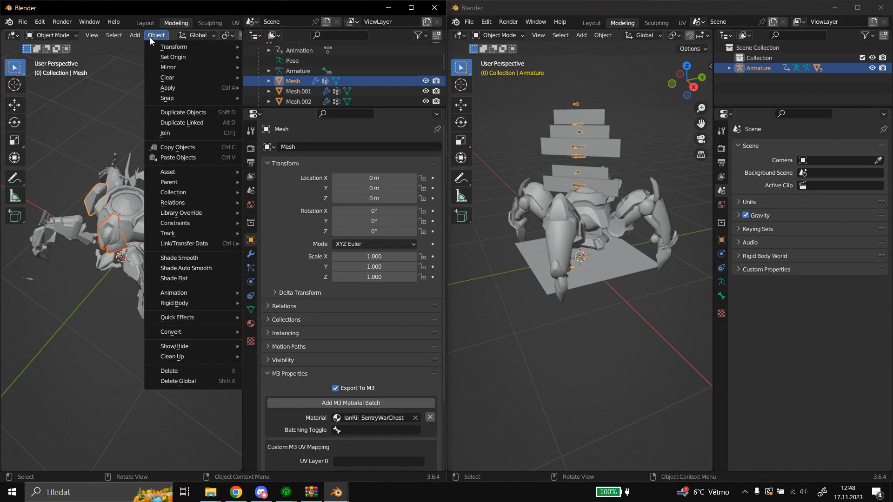
{"action": "left_click", "coordinate": [174, 132]}
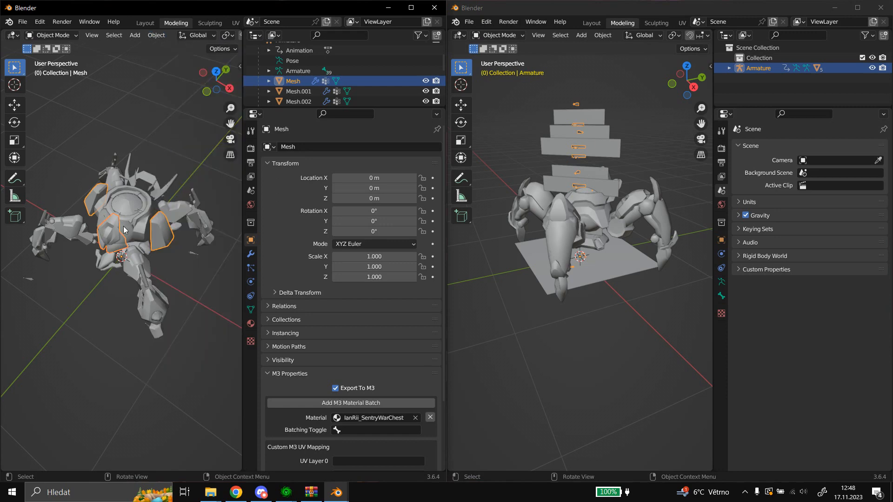
{"action": "scroll", "coordinate": [132, 226], "scroll_direction": "up", "scroll_amount": 3}
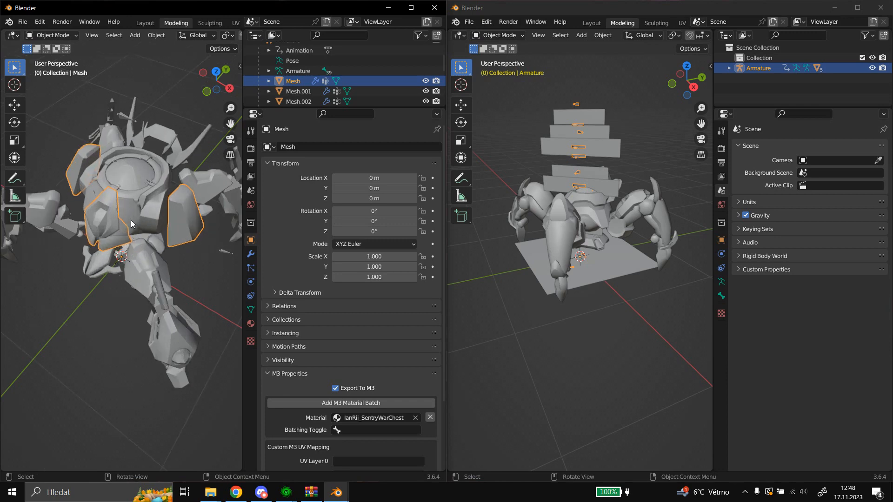
{"action": "scroll", "coordinate": [132, 224], "scroll_direction": "down", "scroll_amount": 2}
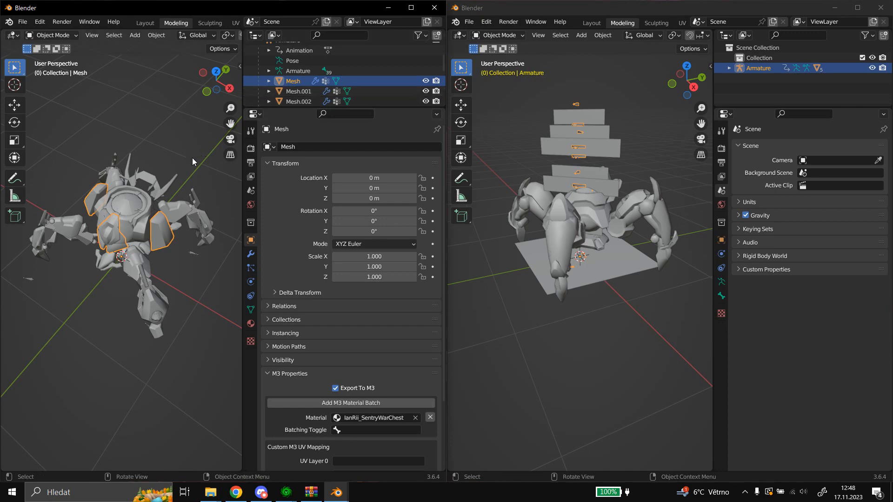
Join Mesh.012 into Mesh.013, the two objects that use the Dragoon2 material.
{"action": "scroll", "coordinate": [306, 79], "scroll_direction": "down", "scroll_amount": 5}
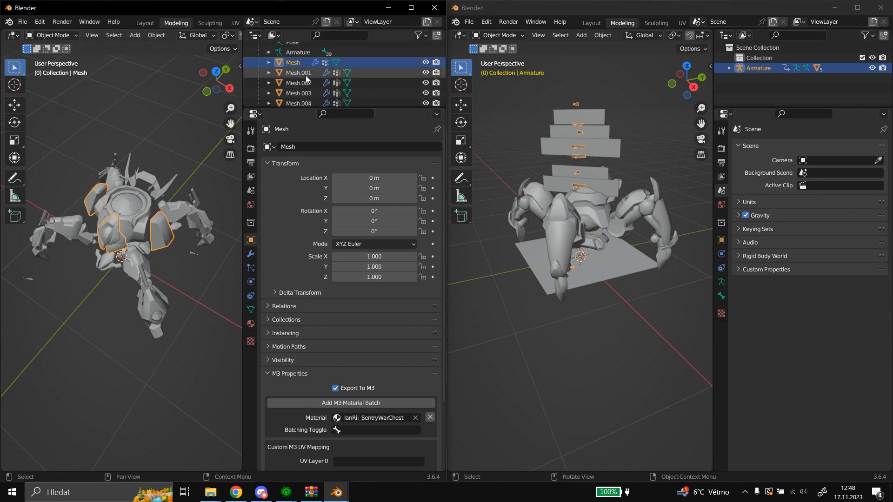
{"action": "left_click", "coordinate": [298, 84]}
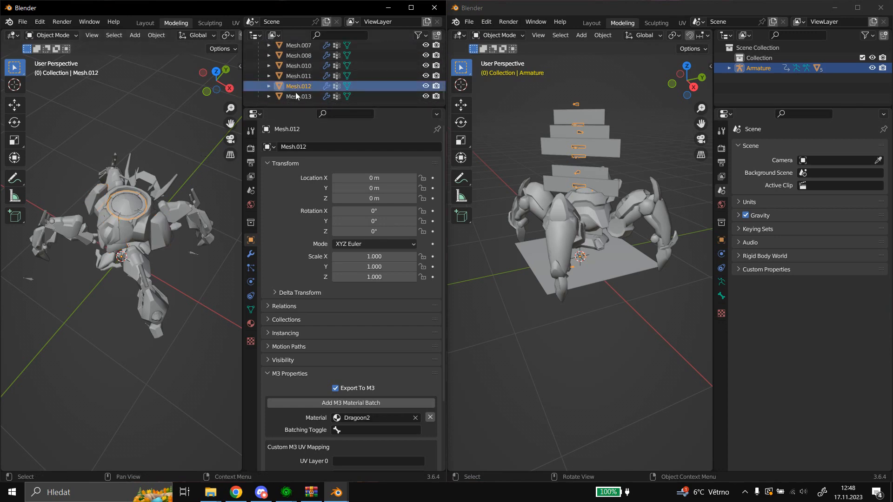
{"action": "left_click", "coordinate": [296, 95]}
{"action": "left_click", "coordinate": [295, 86]}
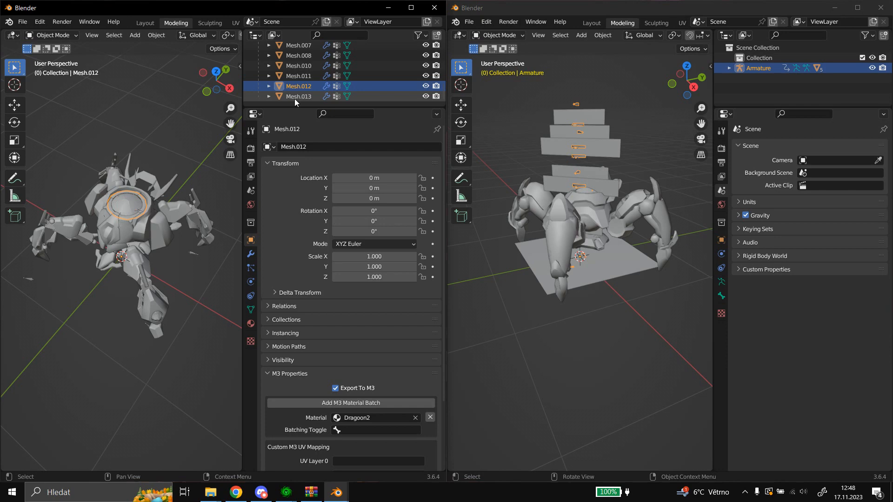
{"action": "left_click", "coordinate": [294, 99], "text": "ctrl"}
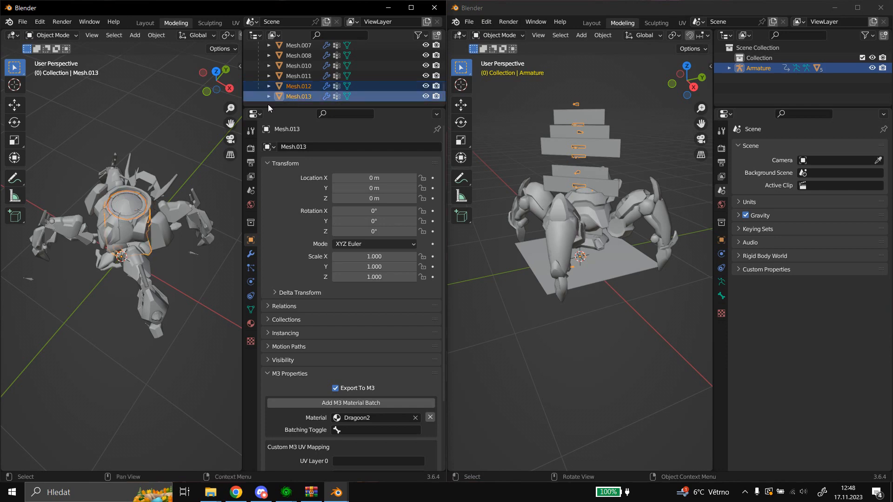
{"action": "left_click", "coordinate": [150, 36]}
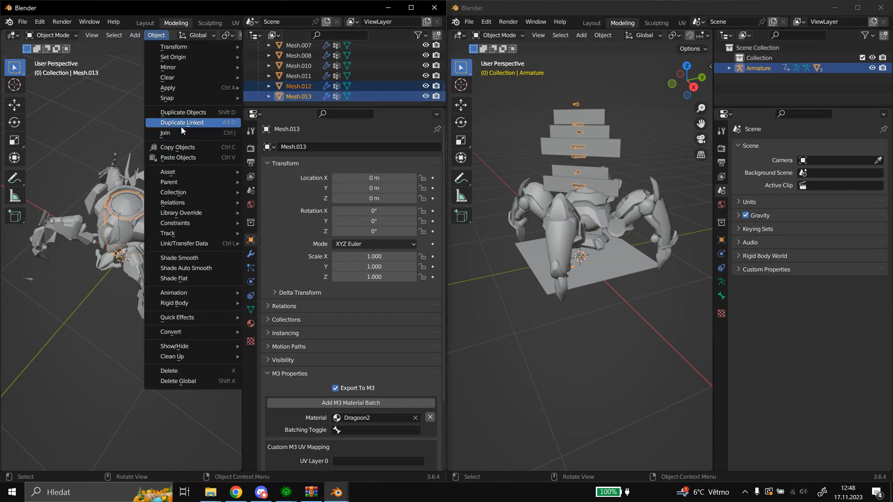
{"action": "left_click", "coordinate": [169, 132]}
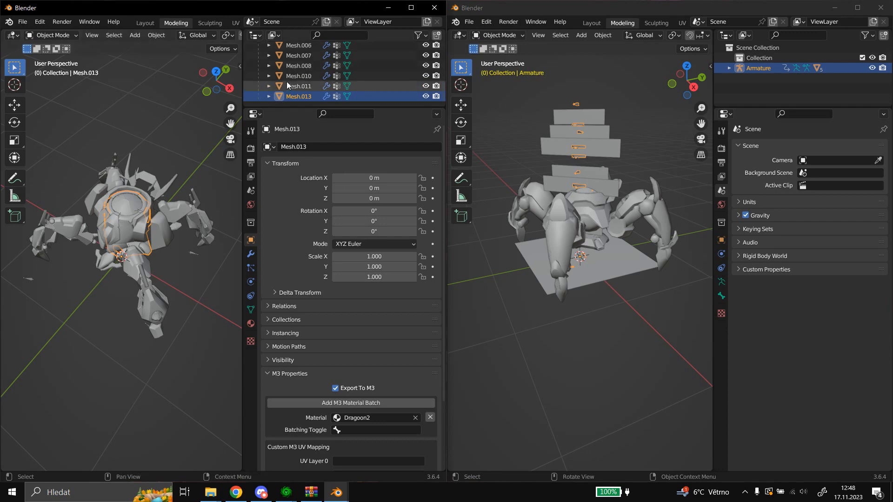
Show the modifiers of the joined Mesh object and apply its Armature modifier.
{"action": "scroll", "coordinate": [287, 82], "scroll_direction": "up", "scroll_amount": 5}
{"action": "scroll", "coordinate": [297, 82], "scroll_direction": "up", "scroll_amount": 3}
{"action": "scroll", "coordinate": [314, 81], "scroll_direction": "down", "scroll_amount": 1}
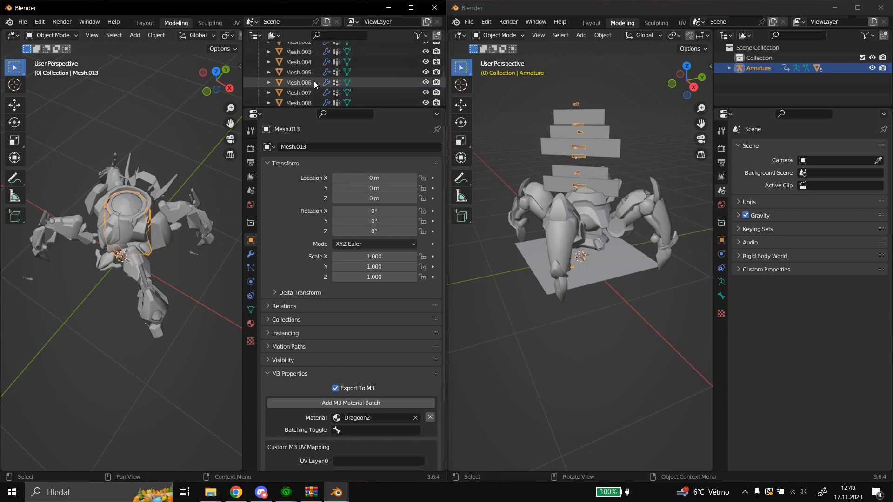
{"action": "scroll", "coordinate": [312, 81], "scroll_direction": "up", "scroll_amount": 4}
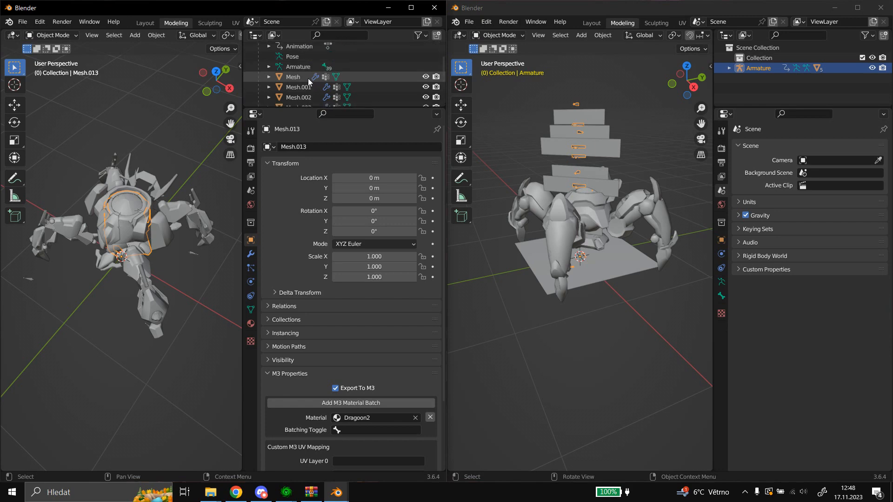
{"action": "left_click", "coordinate": [297, 78]}
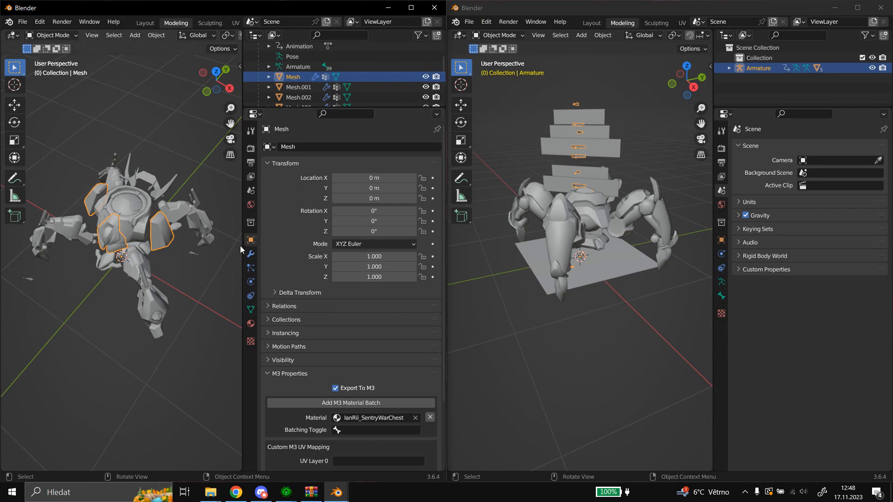
{"action": "left_click", "coordinate": [250, 255]}
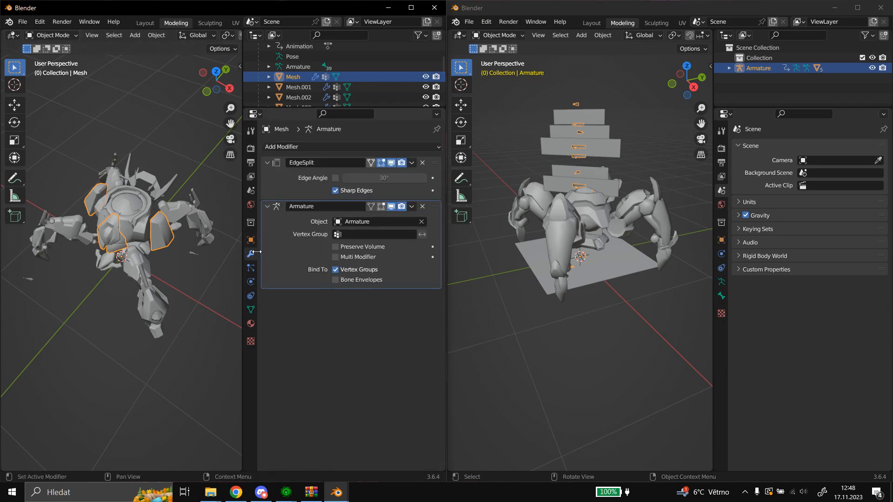
{"action": "left_click", "coordinate": [411, 207]}
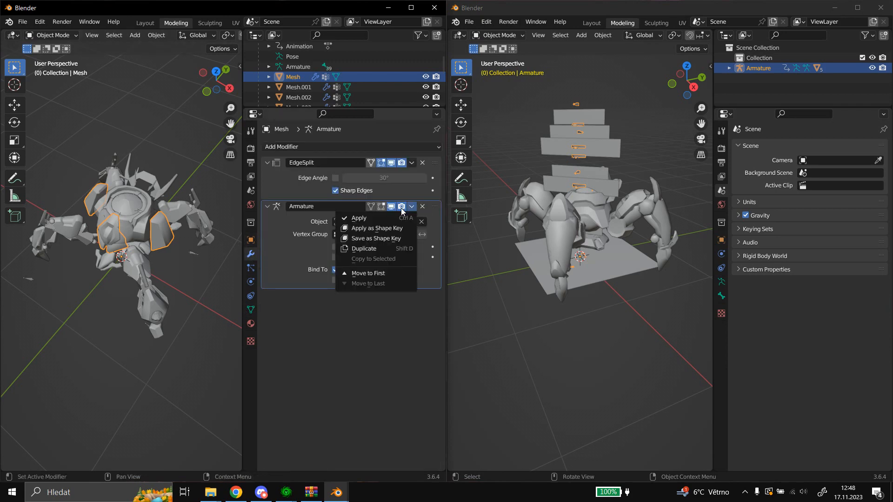
{"action": "left_click", "coordinate": [387, 214]}
Apply the Armature modifier on Mesh.001.
{"action": "left_click", "coordinate": [299, 89]}
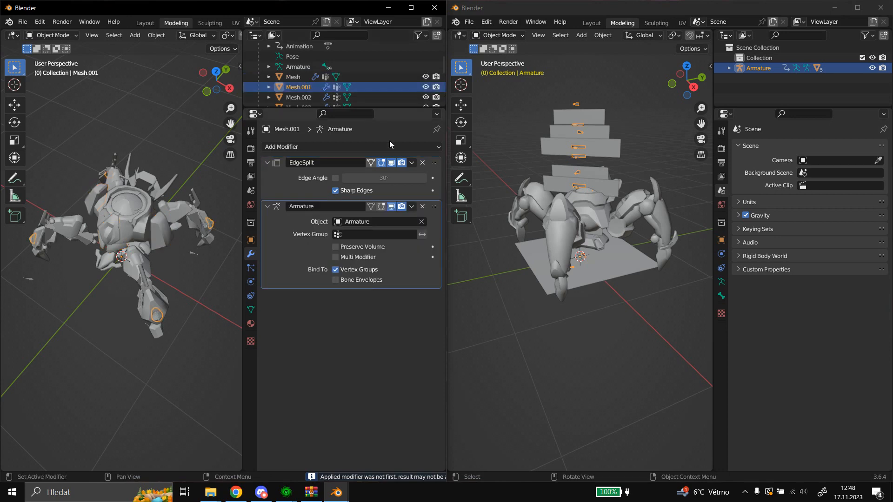
{"action": "left_click", "coordinate": [411, 206]}
{"action": "left_click", "coordinate": [391, 215]}
Apply the Armature modifier on Mesh.002 and on Mesh.003.
{"action": "scroll", "coordinate": [313, 87], "scroll_direction": "down", "scroll_amount": 1}
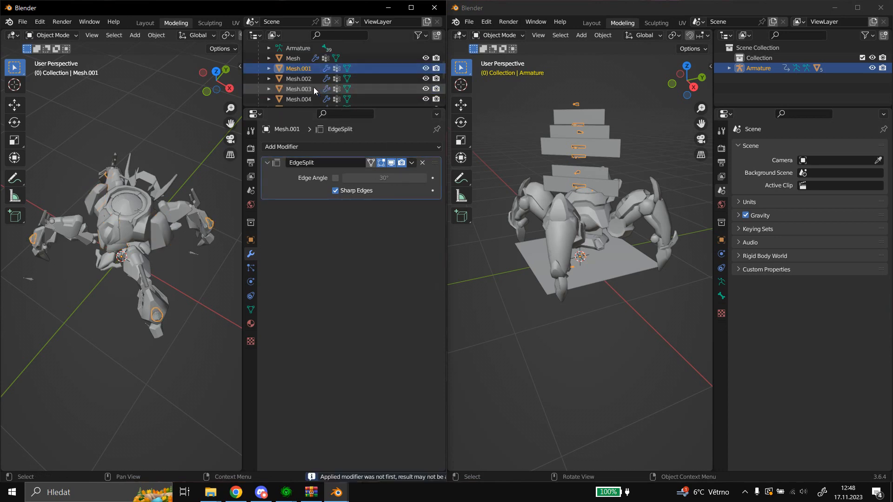
{"action": "left_click", "coordinate": [305, 79]}
{"action": "left_click", "coordinate": [411, 206]}
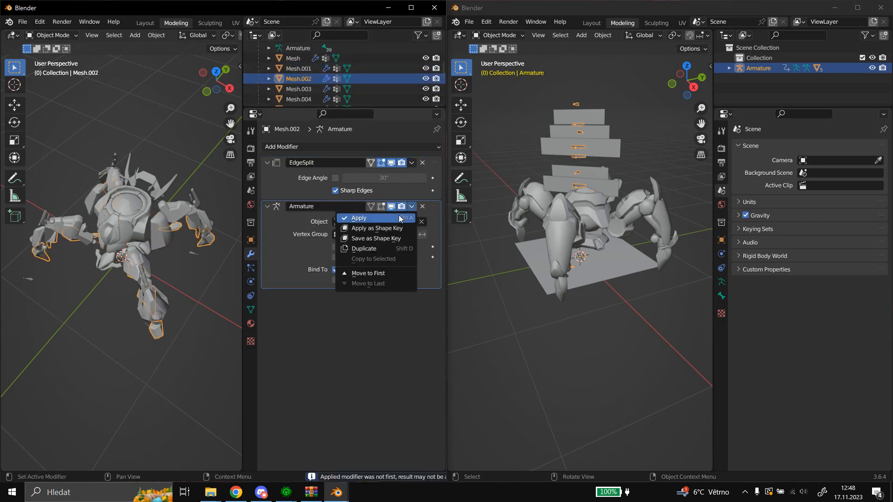
{"action": "left_click", "coordinate": [399, 218]}
{"action": "left_click", "coordinate": [301, 89]}
{"action": "left_click", "coordinate": [412, 206]}
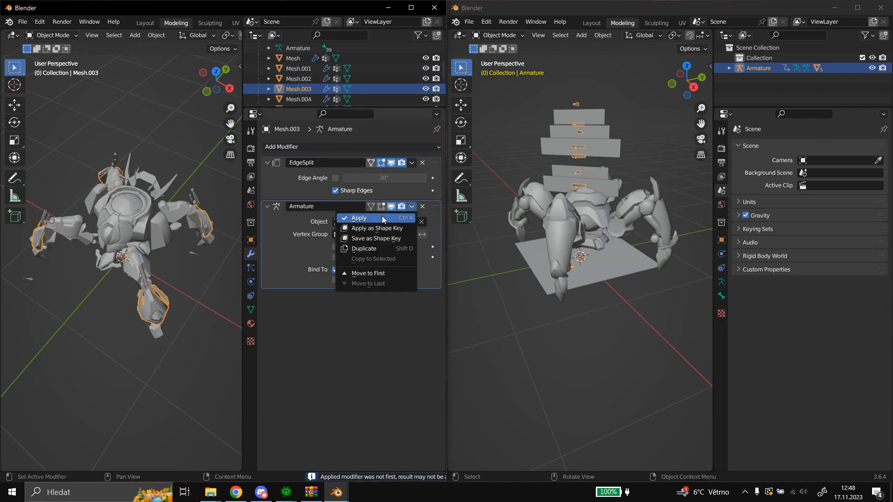
{"action": "left_click", "coordinate": [381, 218]}
Apply the Armature modifier on Mesh.004 and on Mesh.005.
{"action": "left_click", "coordinate": [295, 99]}
{"action": "left_click", "coordinate": [412, 206]}
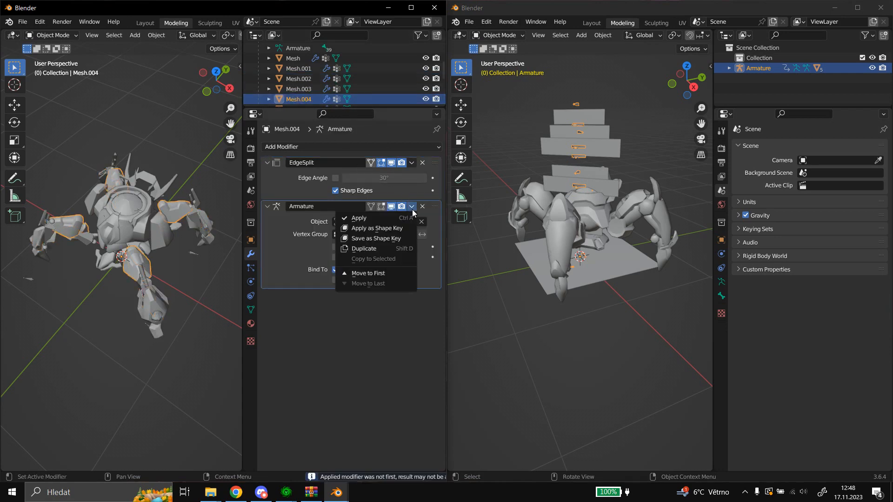
{"action": "left_click", "coordinate": [375, 218]}
{"action": "scroll", "coordinate": [299, 92], "scroll_direction": "down", "scroll_amount": 2}
{"action": "left_click", "coordinate": [302, 77]}
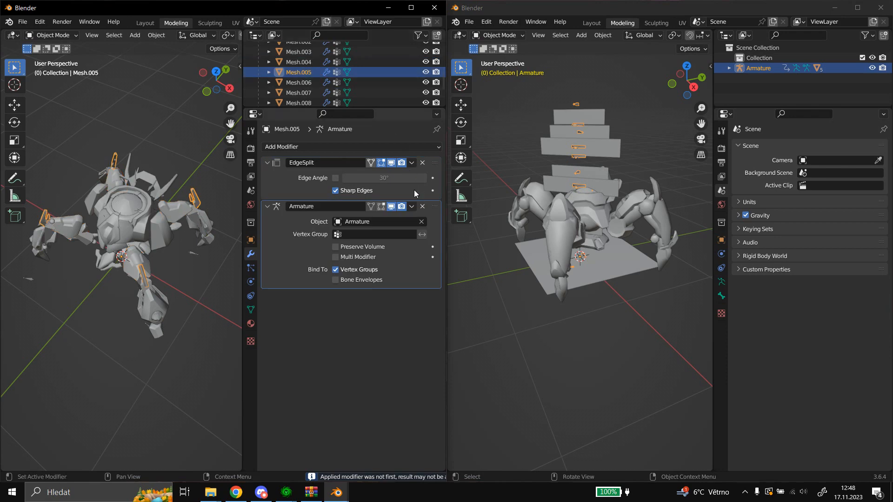
{"action": "left_click", "coordinate": [412, 207]}
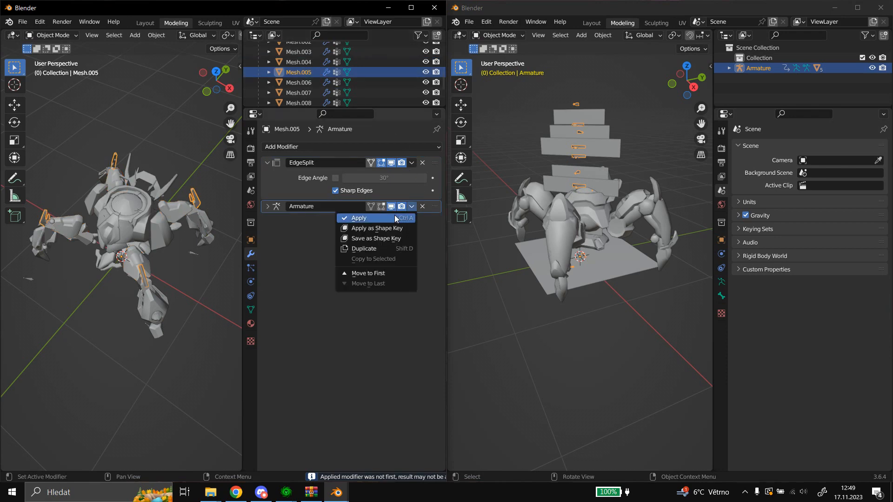
{"action": "left_click", "coordinate": [394, 217]}
Apply the Armature modifier on Mesh.006 and on Mesh.007.
{"action": "left_click", "coordinate": [305, 83]}
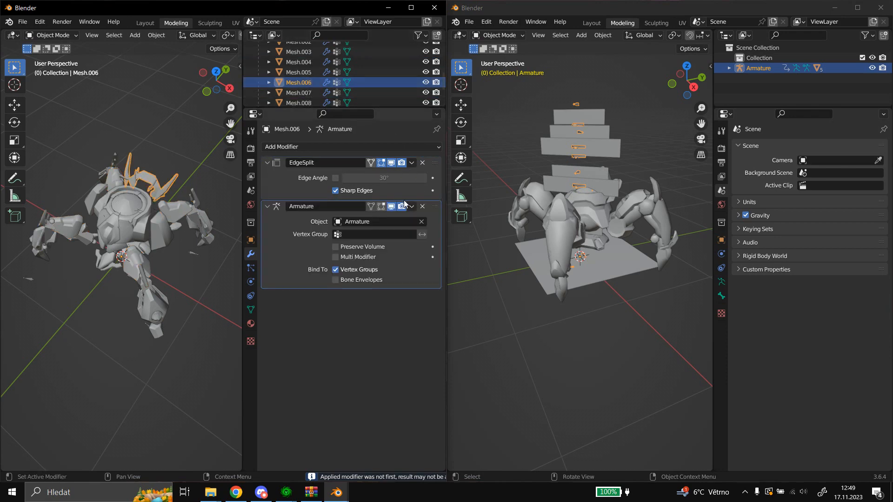
{"action": "left_click", "coordinate": [412, 207]}
{"action": "left_click", "coordinate": [396, 215]}
{"action": "left_click", "coordinate": [296, 93]}
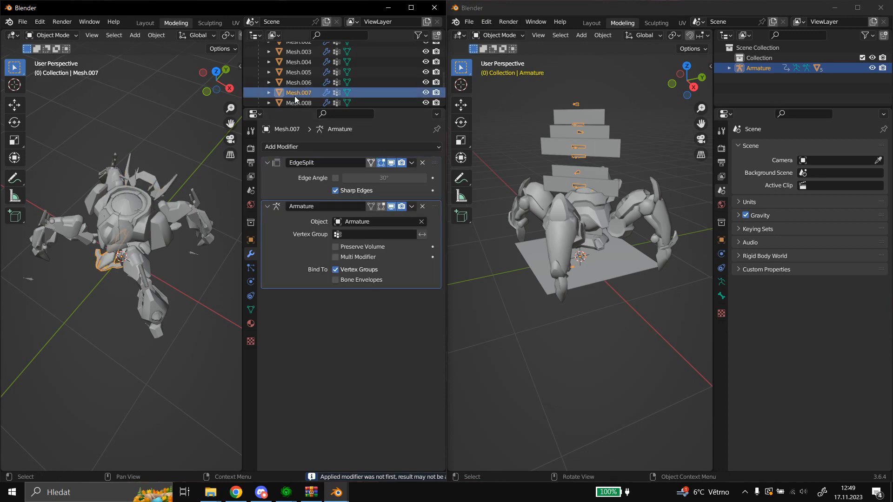
{"action": "left_click", "coordinate": [412, 206]}
{"action": "left_click", "coordinate": [381, 220]}
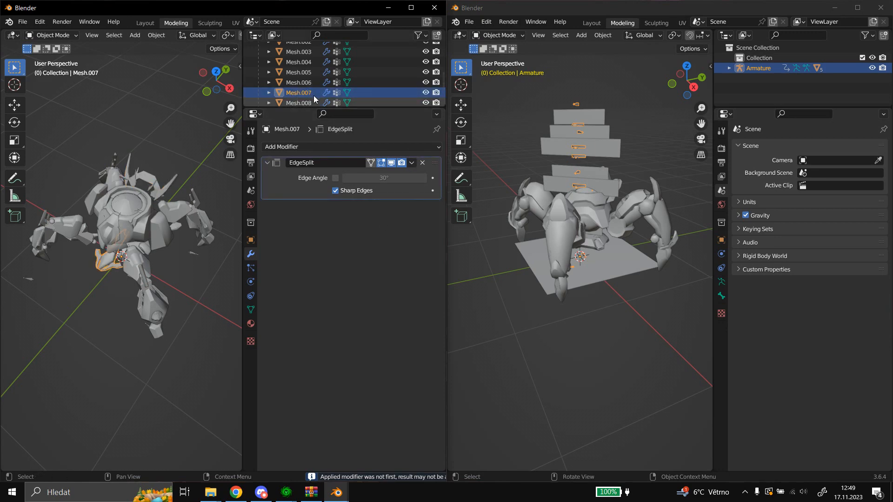
Apply the Armature modifier on Mesh.008 and on Mesh.010.
{"action": "scroll", "coordinate": [310, 86], "scroll_direction": "down", "scroll_amount": 2}
{"action": "left_click", "coordinate": [304, 66]}
{"action": "left_click", "coordinate": [412, 206]}
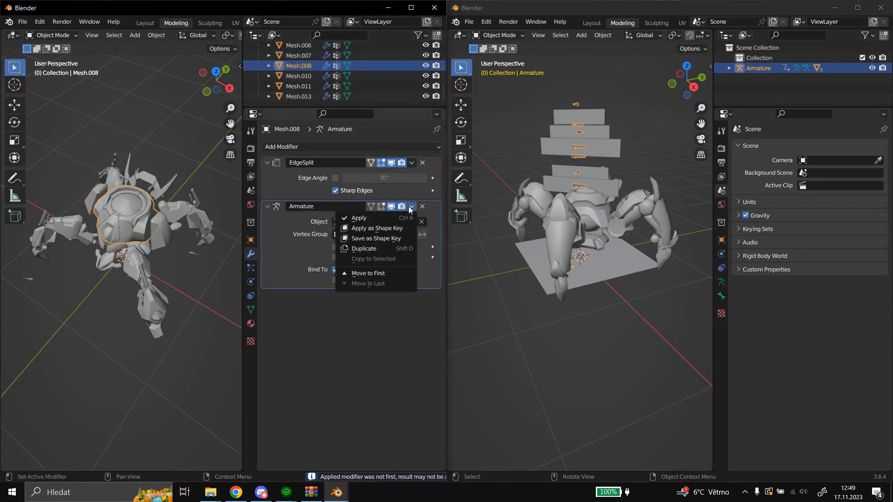
{"action": "left_click", "coordinate": [387, 217]}
{"action": "left_click", "coordinate": [298, 76]}
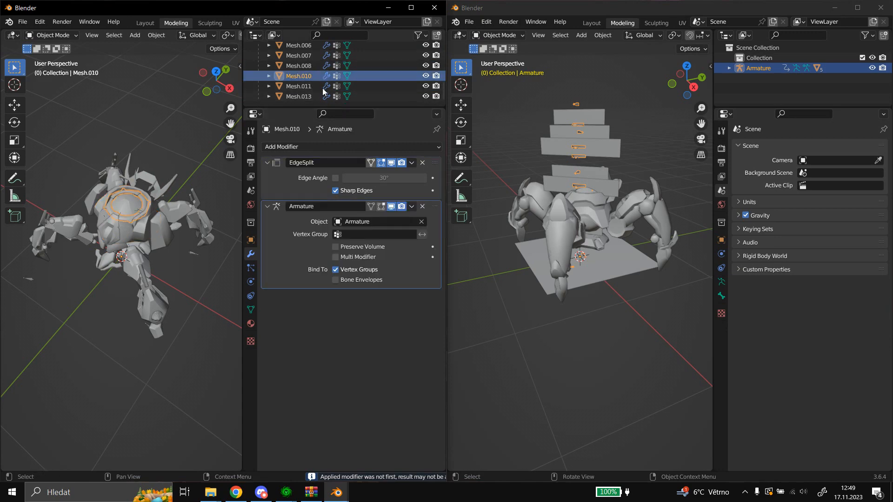
{"action": "left_click", "coordinate": [412, 207]}
{"action": "left_click", "coordinate": [389, 217]}
Apply the Armature modifier on Mesh.011 and on Mesh.013.
{"action": "left_click", "coordinate": [299, 86]}
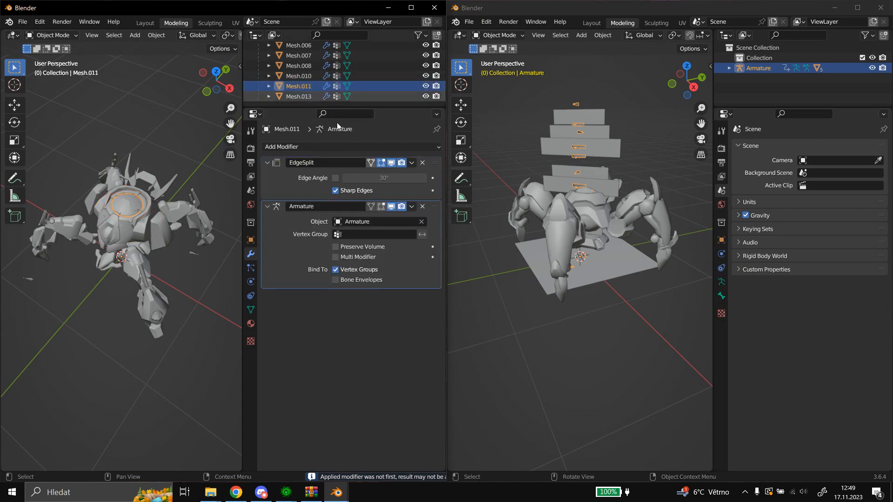
{"action": "left_click", "coordinate": [412, 207]}
{"action": "left_click", "coordinate": [394, 215]}
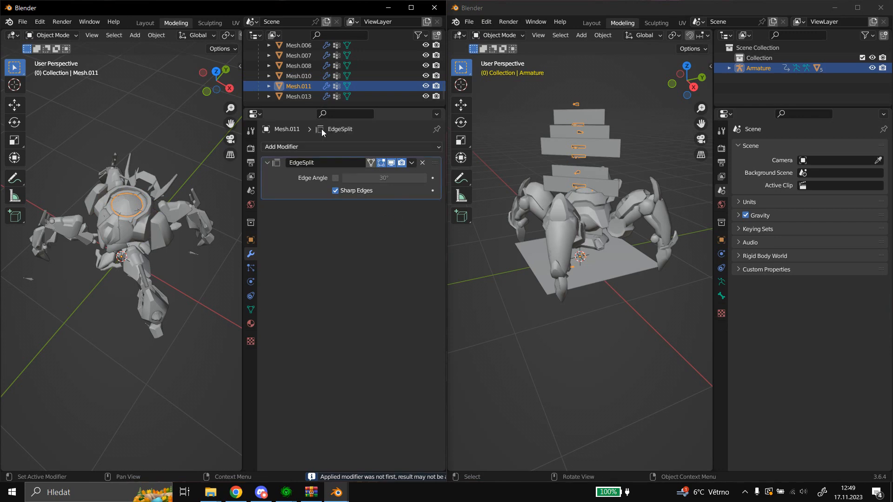
{"action": "left_click", "coordinate": [293, 97]}
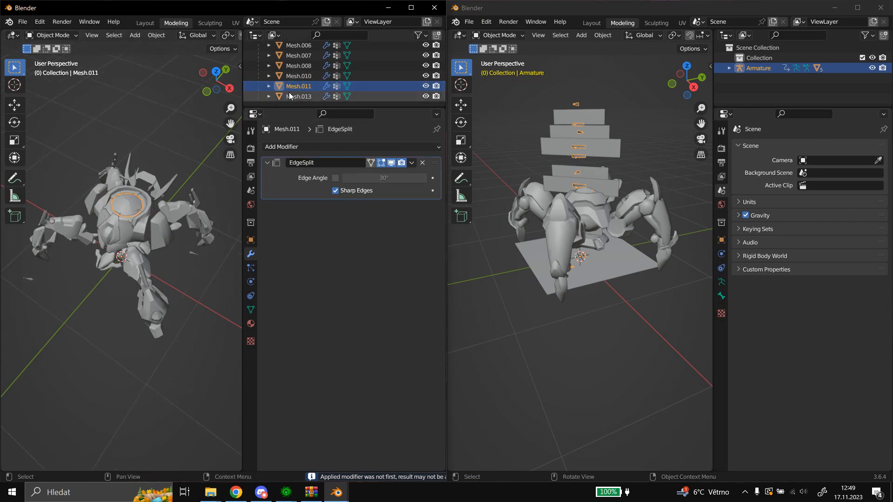
{"action": "left_click", "coordinate": [412, 206]}
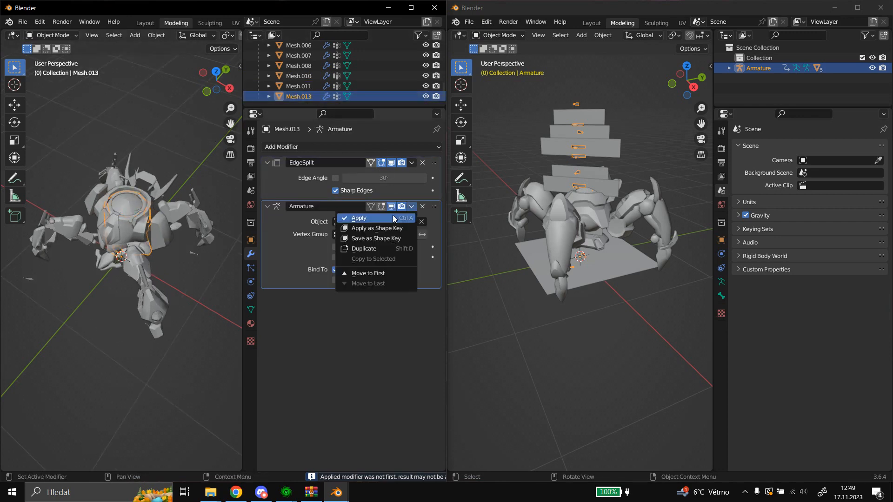
{"action": "left_click", "coordinate": [390, 216]}
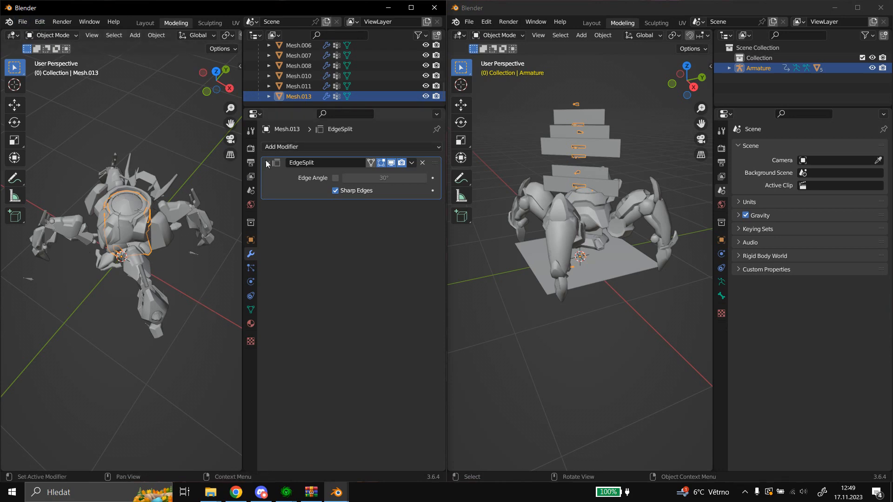
Select the walker's Armature and export the model in M3 format to the Desktop as IhanriiDragoonM, with Output Animations enabled.
{"action": "scroll", "coordinate": [273, 77], "scroll_direction": "up", "scroll_amount": 5}
{"action": "scroll", "coordinate": [267, 84], "scroll_direction": "up", "scroll_amount": 2}
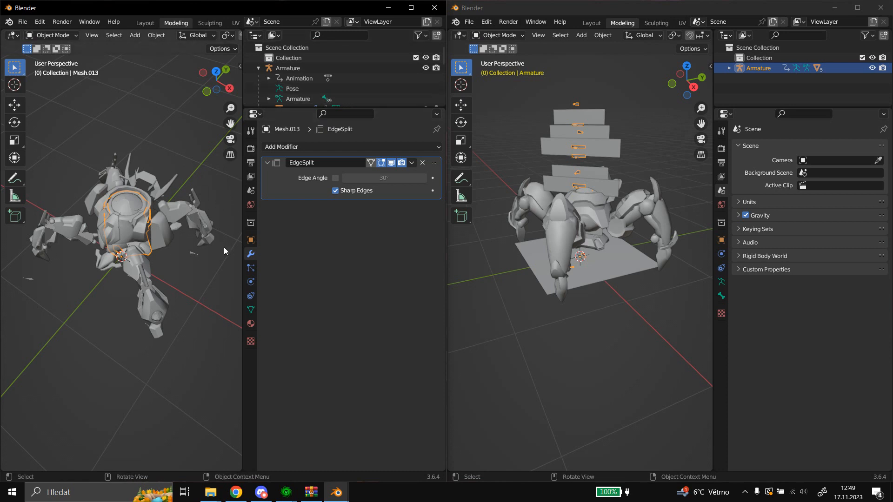
{"action": "left_click", "coordinate": [27, 24]}
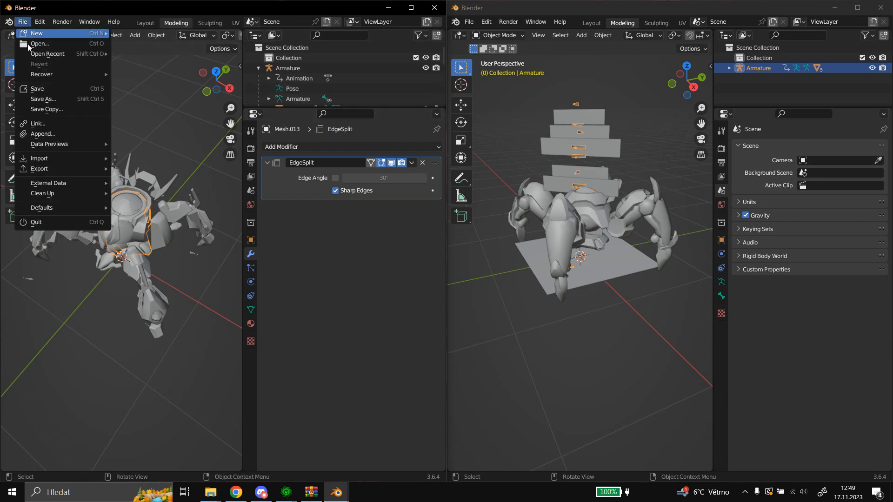
{"action": "left_click", "coordinate": [290, 78]}
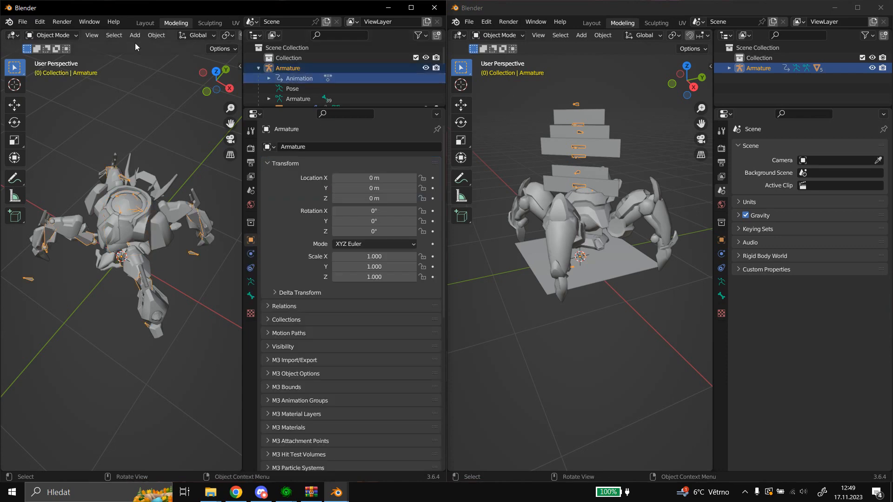
{"action": "left_click", "coordinate": [22, 22]}
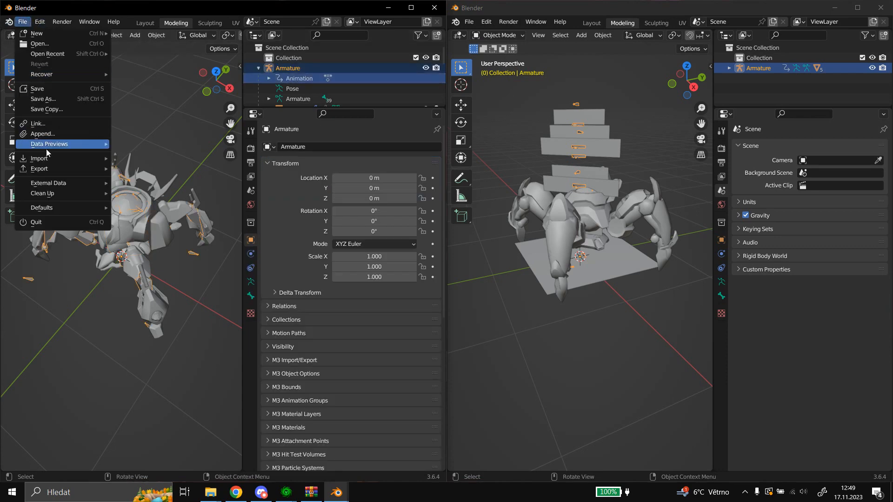
{"action": "mouse_move", "coordinate": [47, 167]}
{"action": "left_click", "coordinate": [159, 311]}
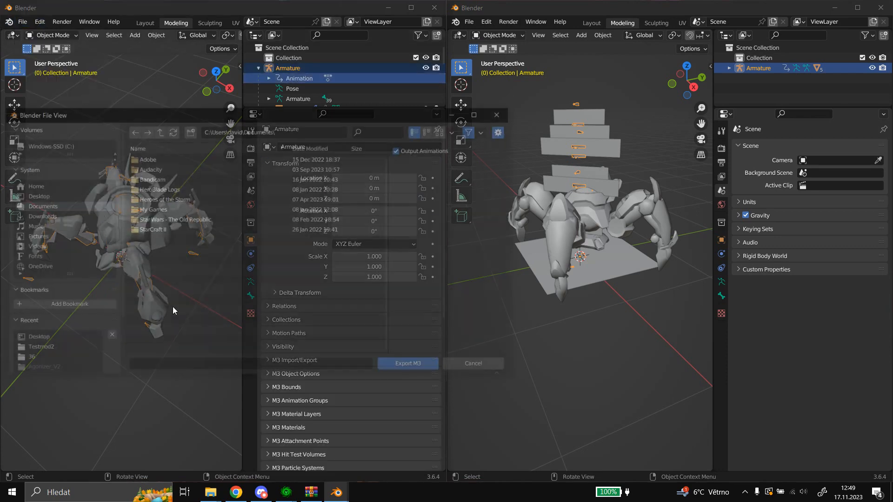
{"action": "left_click", "coordinate": [50, 337]}
{"action": "left_click", "coordinate": [174, 364]}
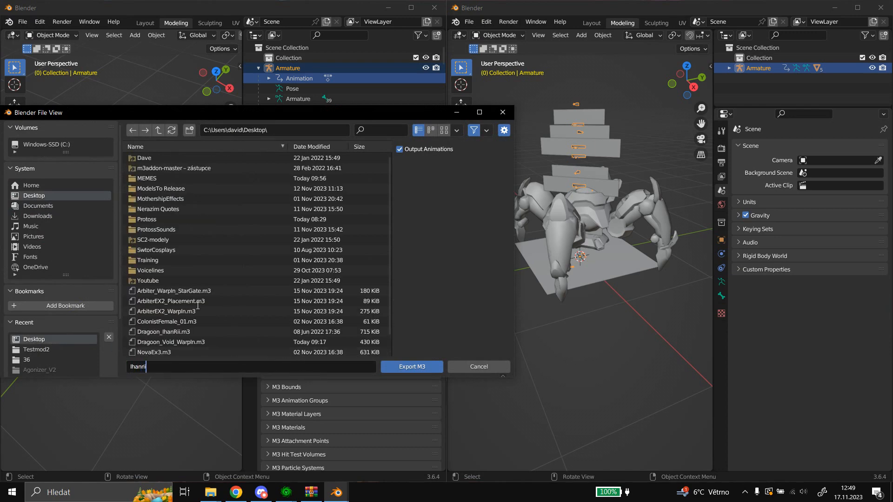
{"action": "type", "text": "IhanriiDragoonMesh"}
{"action": "left_click", "coordinate": [419, 367]}
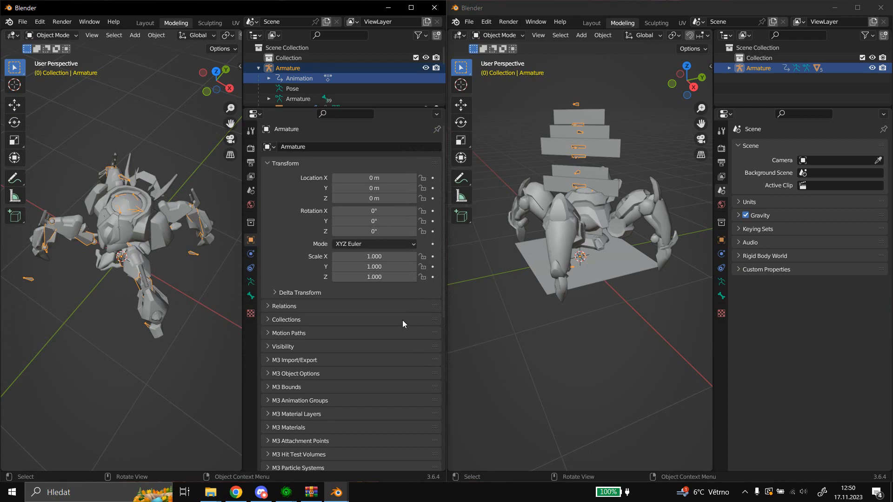
Close the exported walker's Blender session without saving and maximize the window holding the second model.
{"action": "left_click", "coordinate": [429, 8]}
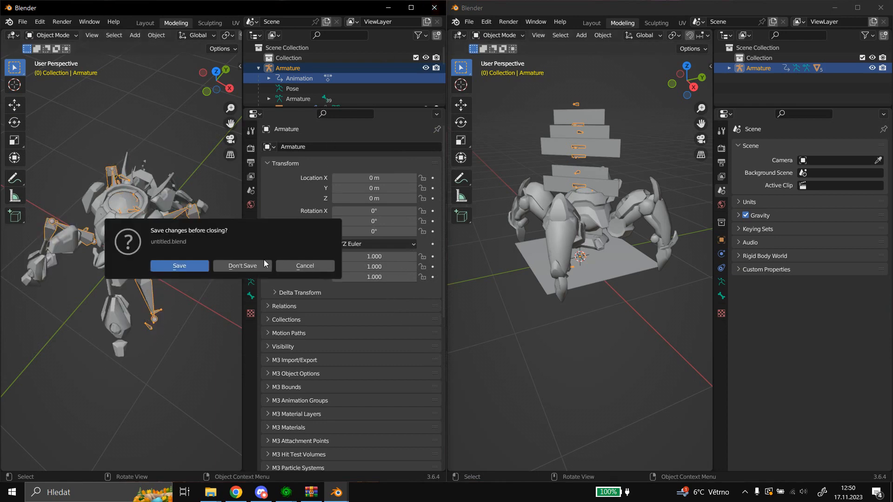
{"action": "left_click", "coordinate": [242, 266]}
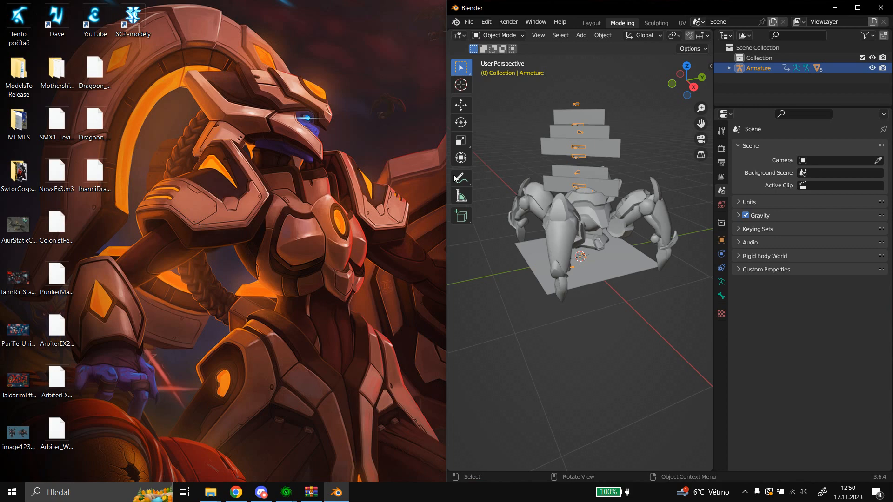
{"action": "left_click", "coordinate": [857, 7]}
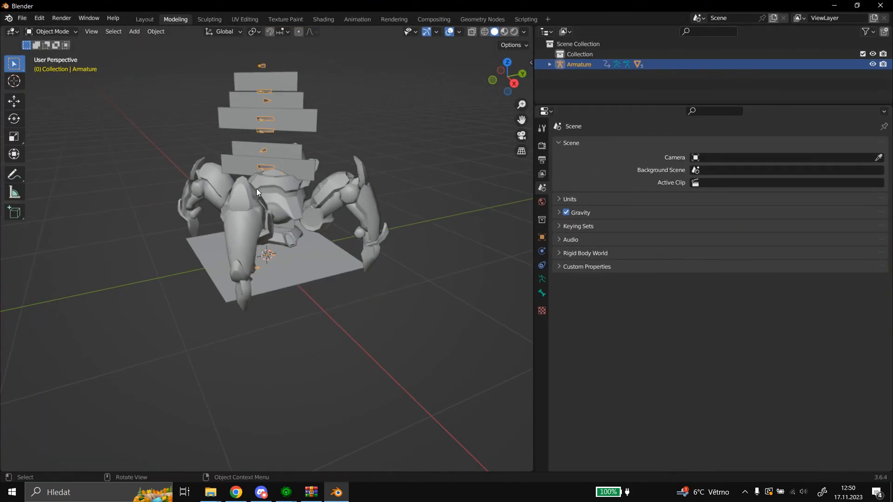
Expand the second model's Armature and select Mesh through Mesh.003 one by one to identify which parts each covers.
{"action": "left_click", "coordinate": [550, 64]}
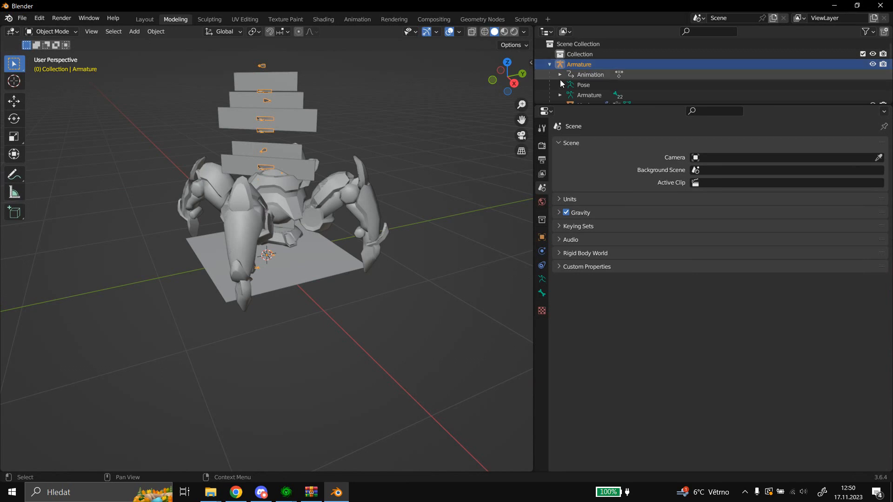
{"action": "scroll", "coordinate": [560, 79], "scroll_direction": "down", "scroll_amount": 3}
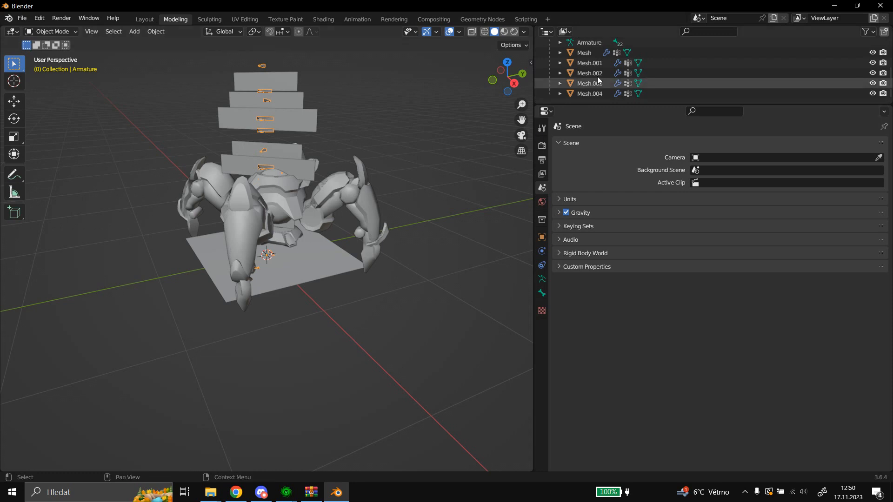
{"action": "left_click", "coordinate": [587, 56]}
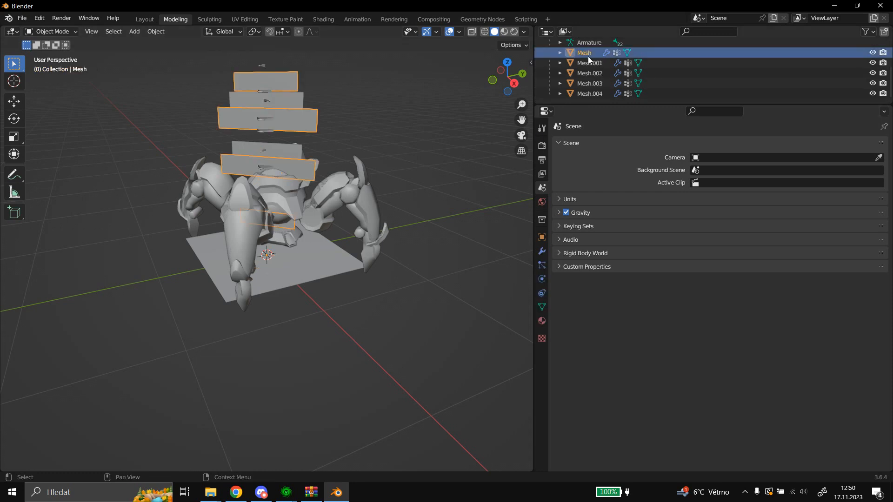
{"action": "left_click", "coordinate": [585, 63]}
{"action": "left_click", "coordinate": [584, 70]}
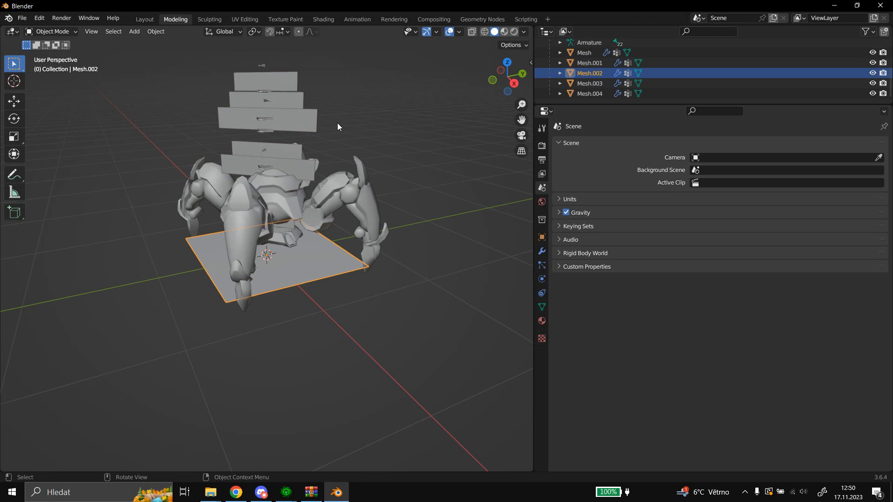
{"action": "left_click", "coordinate": [576, 84]}
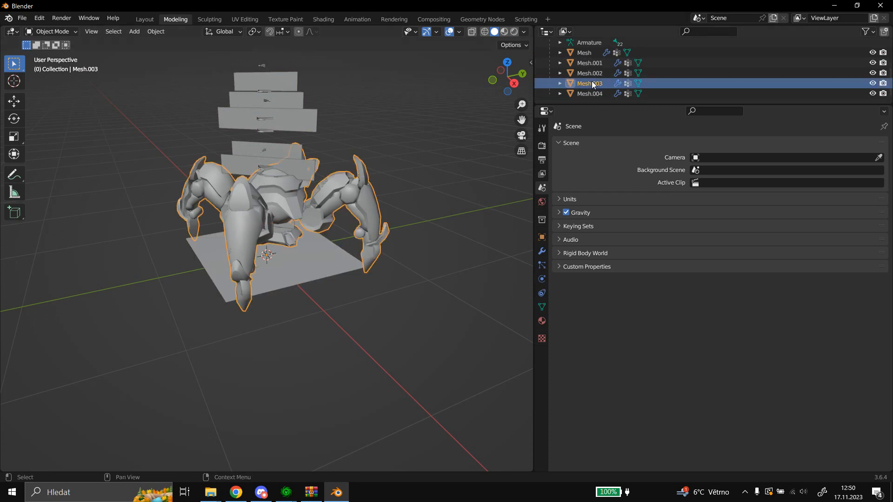
Show the M3 Properties of Mesh.003, the legs and body mesh, to check its assigned M3 material.
{"action": "left_click", "coordinate": [542, 236]}
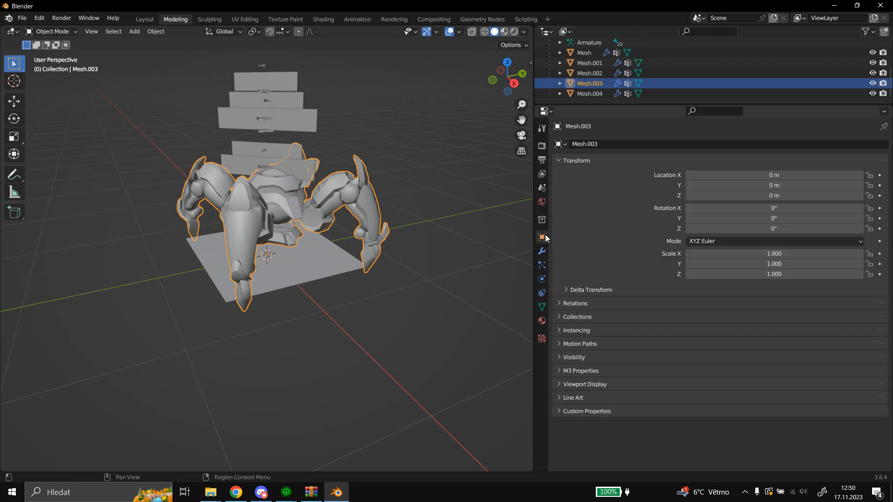
{"action": "left_click", "coordinate": [541, 305]}
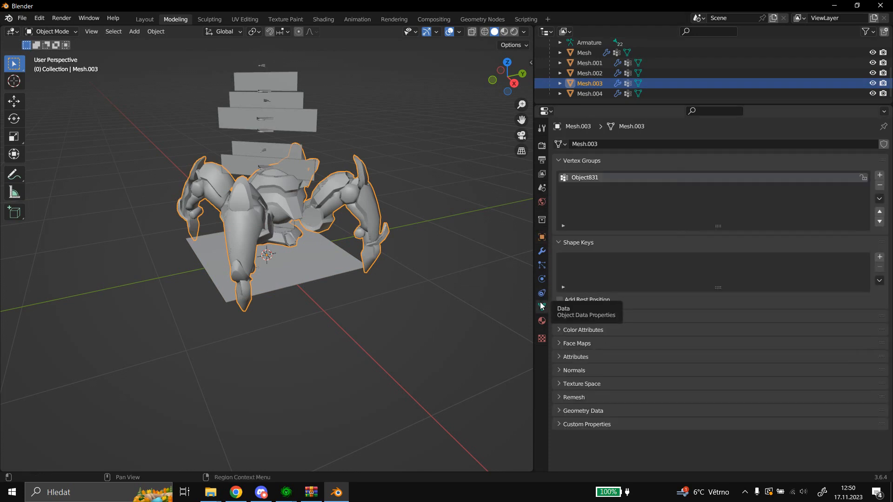
{"action": "left_click", "coordinate": [542, 237]}
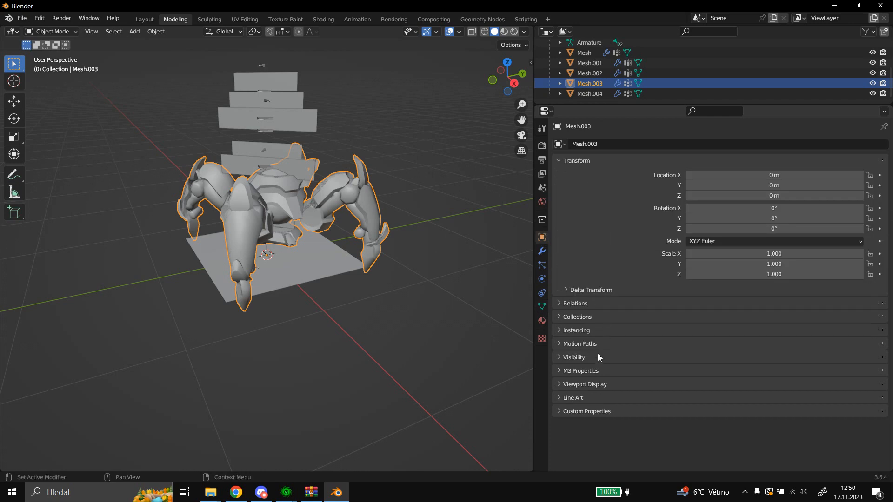
{"action": "left_click", "coordinate": [583, 367]}
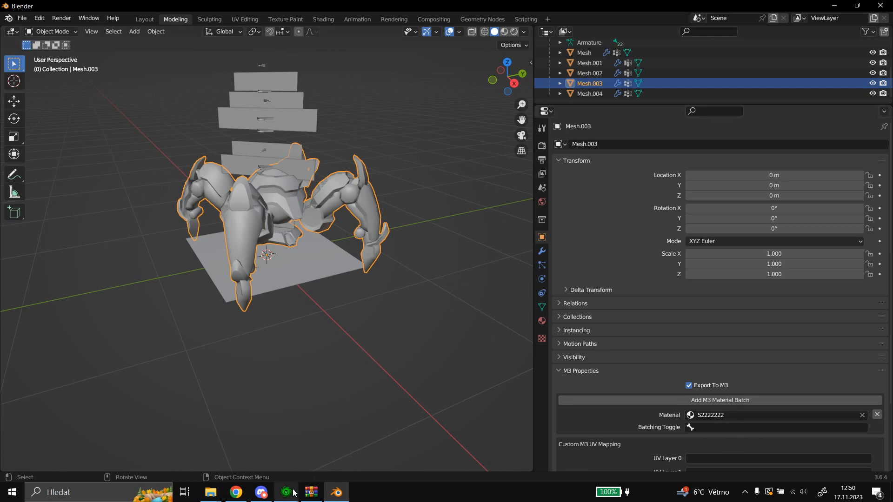
Switch to the StarCraft II Editor's Import module and preview the SlayerHero_Ketila_WarpIn.m3 model's warp-in effect.
{"action": "mouse_move", "coordinate": [294, 493]}
{"action": "left_click", "coordinate": [331, 451]}
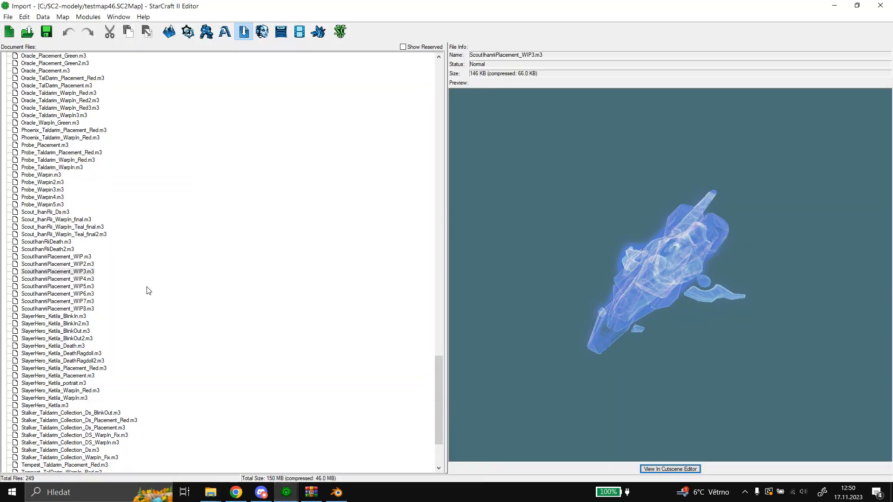
{"action": "left_click", "coordinate": [81, 398]}
{"action": "scroll", "coordinate": [579, 338], "scroll_direction": "up", "scroll_amount": 4}
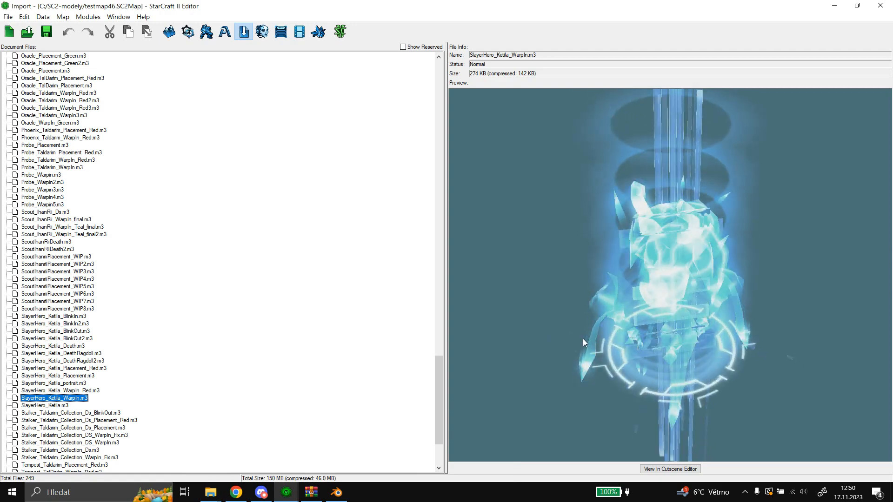
{"action": "left_click_drag", "start_coordinate": [582, 339], "coordinate": [611, 355]}
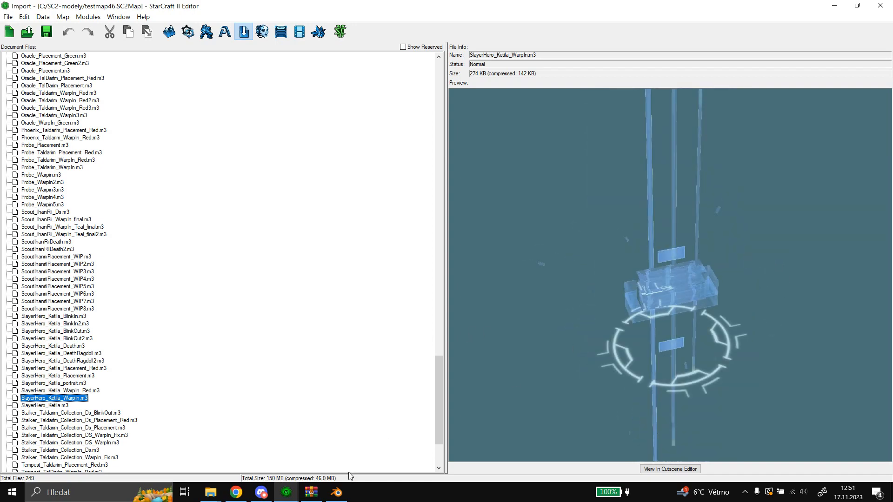
Return to Blender and compare the M3 materials assigned to Mesh.004 and Mesh.003.
{"action": "left_click", "coordinate": [337, 492]}
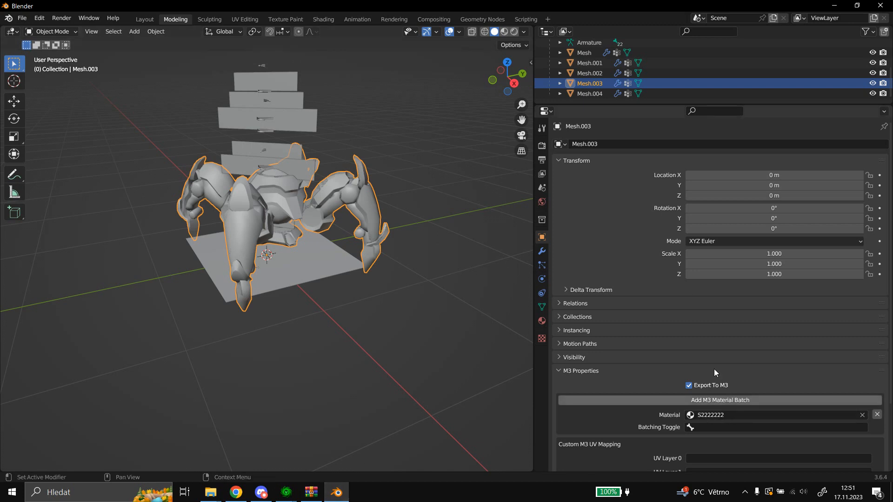
{"action": "left_click", "coordinate": [589, 93]}
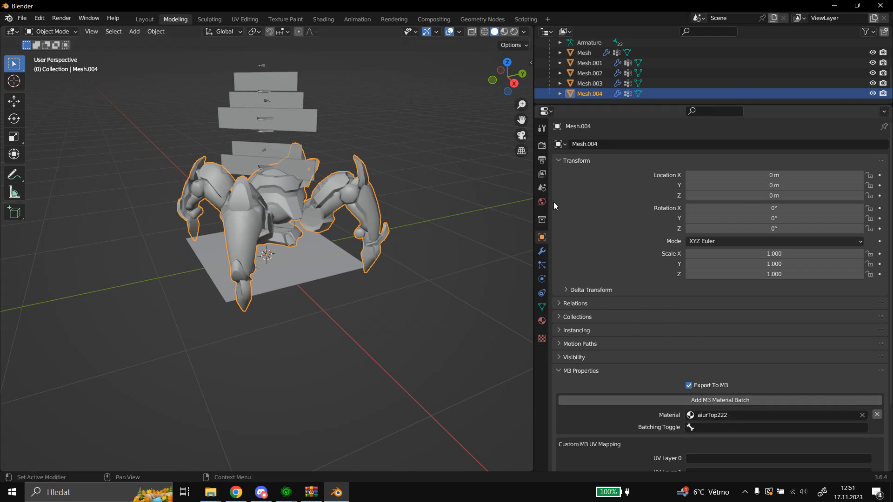
{"action": "left_click", "coordinate": [588, 83]}
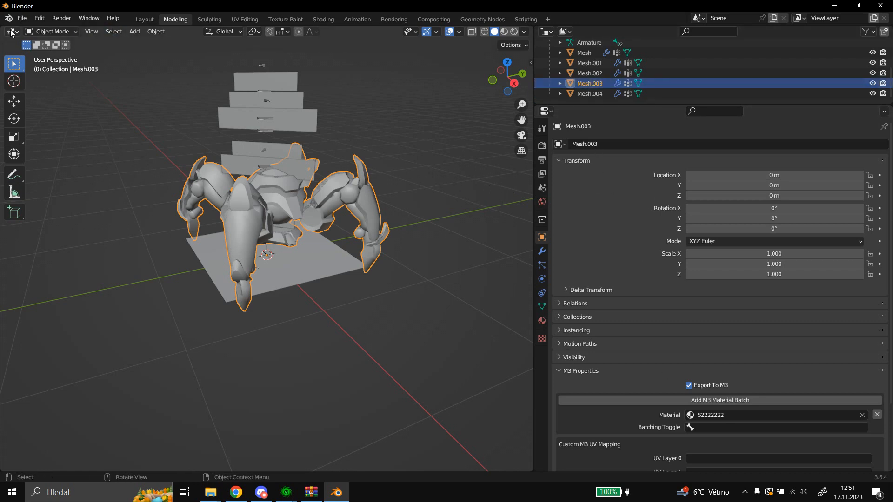
Split the 3D viewport into two stacked areas and turn the upper one into a UV Editor.
{"action": "left_click_drag", "start_coordinate": [2, 32], "coordinate": [4, 162]}
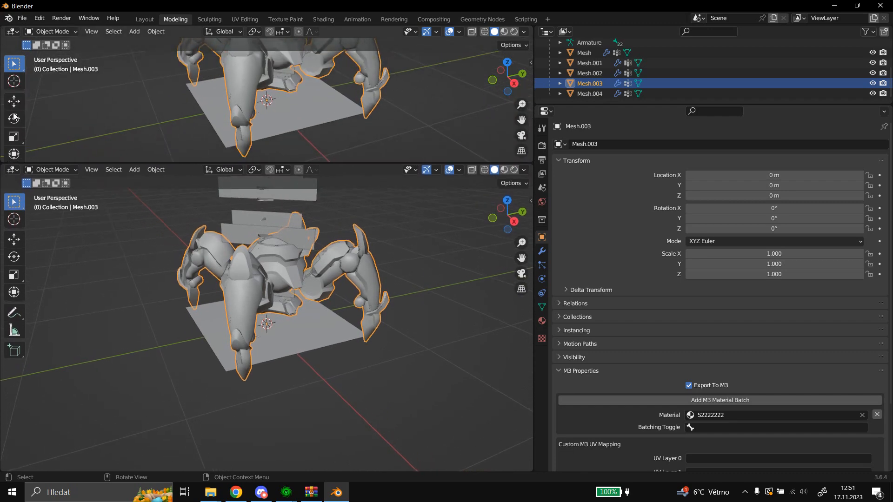
{"action": "left_click", "coordinate": [13, 32]}
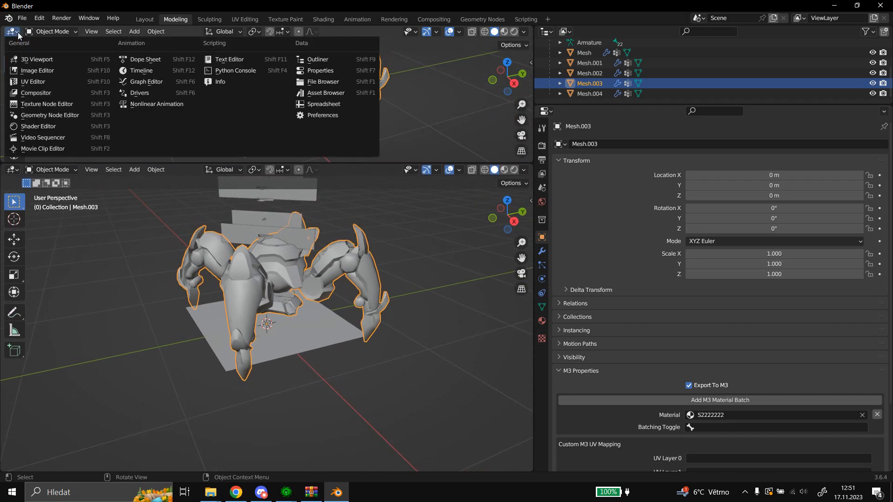
{"action": "left_click", "coordinate": [33, 82]}
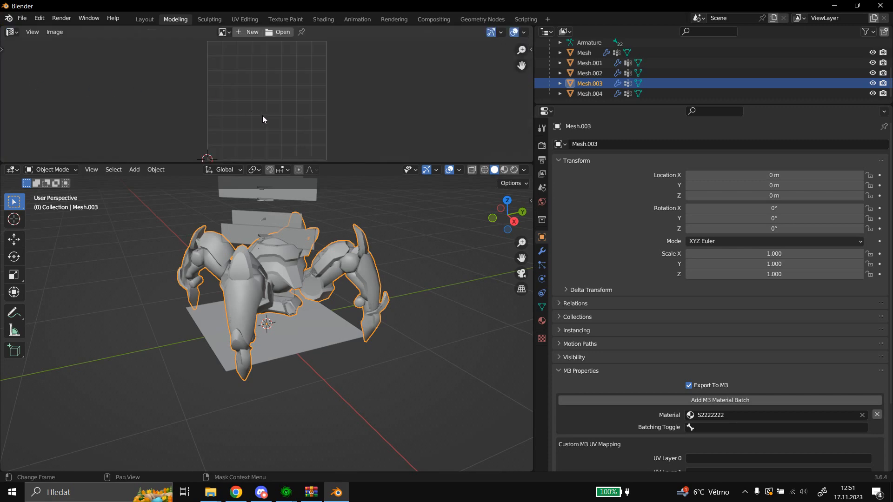
Put Mesh.003 into Edit Mode with all its geometry selected and examine its UV layout.
{"action": "middle_click_drag", "start_coordinate": [294, 261], "coordinate": [299, 309]}
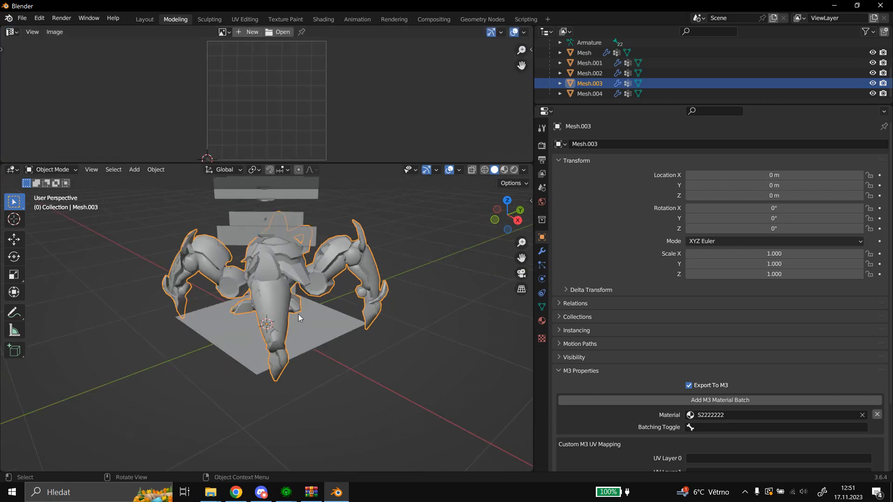
{"action": "left_click", "coordinate": [59, 170]}
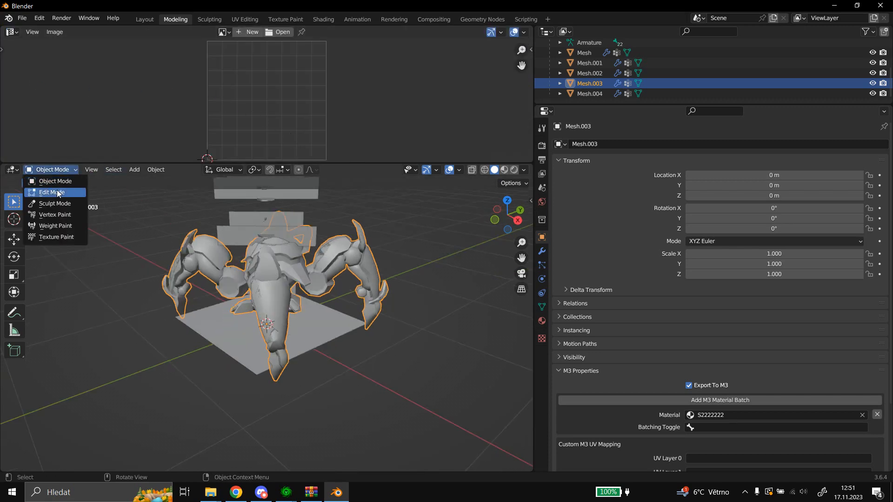
{"action": "left_click", "coordinate": [60, 192]}
{"action": "key", "text": "a"}
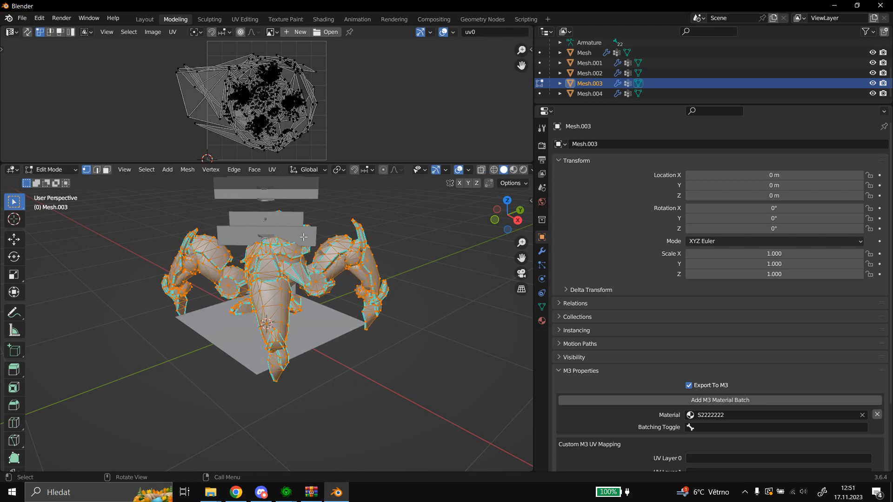
{"action": "scroll", "coordinate": [296, 105], "scroll_direction": "down", "scroll_amount": 1}
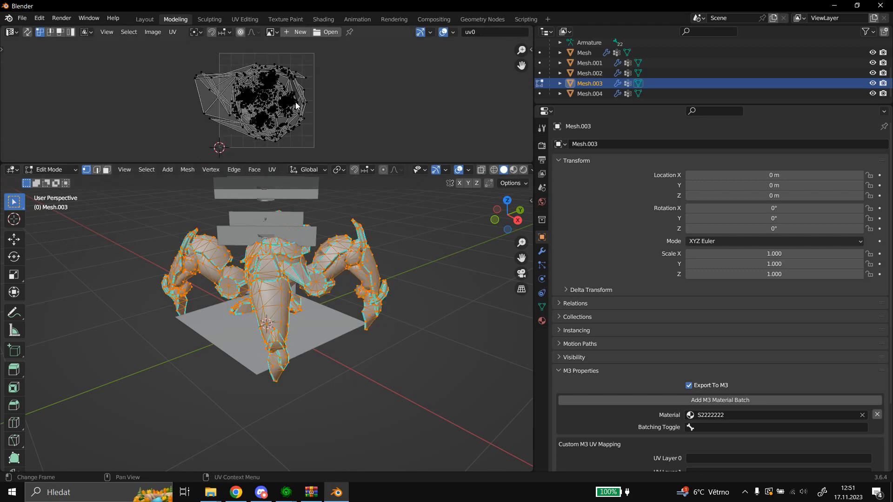
{"action": "scroll", "coordinate": [297, 105], "scroll_direction": "up", "scroll_amount": 1}
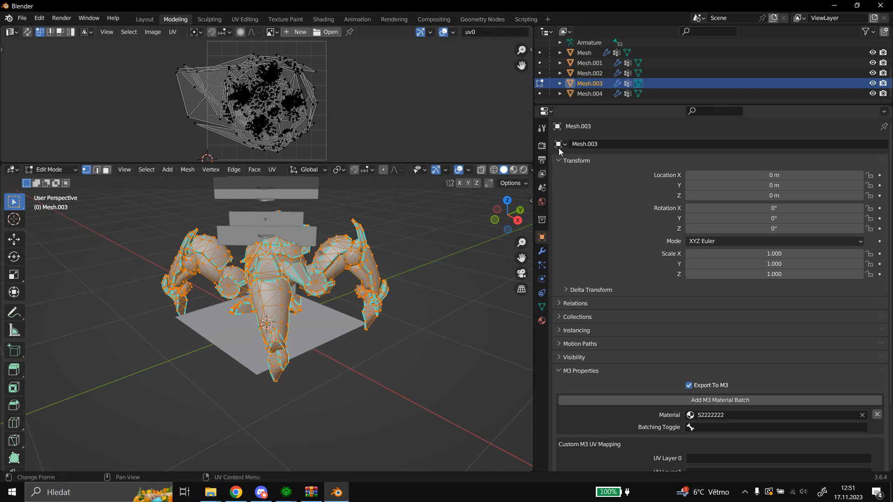
Show the UV maps of Mesh.003 and compare the uv1 layout with uv0, ending on uv0.
{"action": "left_click", "coordinate": [541, 307]}
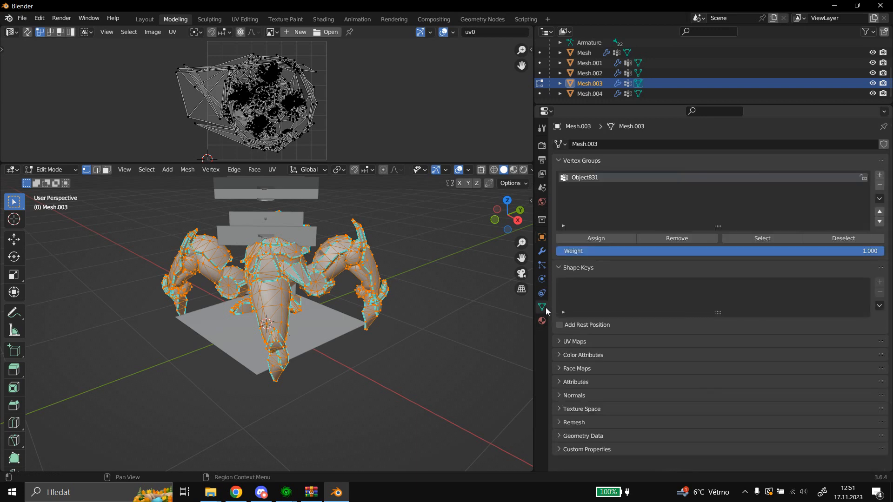
{"action": "left_click", "coordinate": [588, 341]}
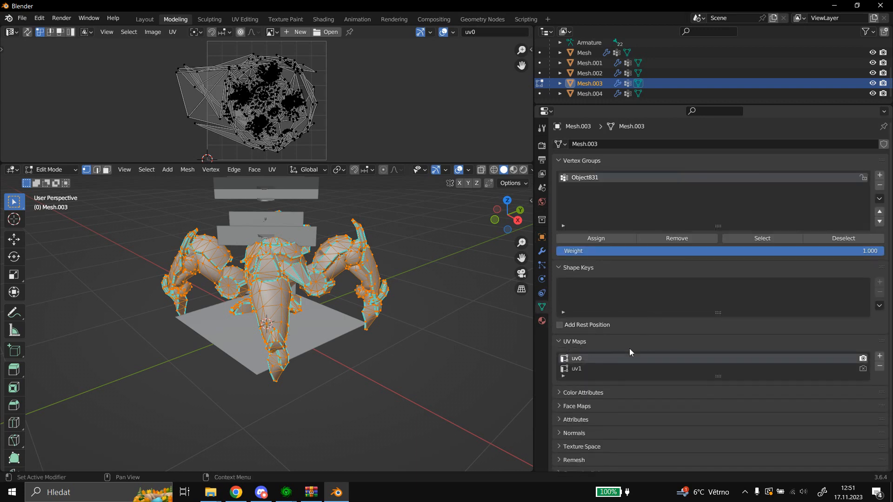
{"action": "left_click", "coordinate": [581, 369]}
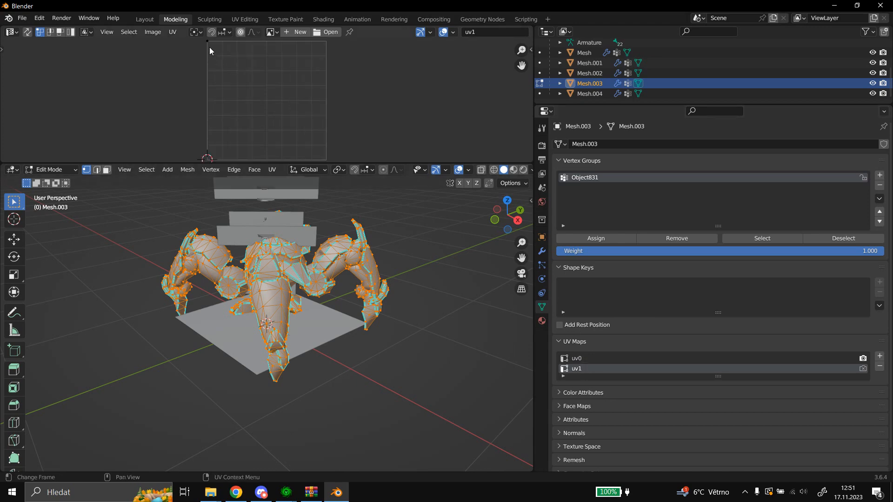
{"action": "left_click", "coordinate": [598, 355]}
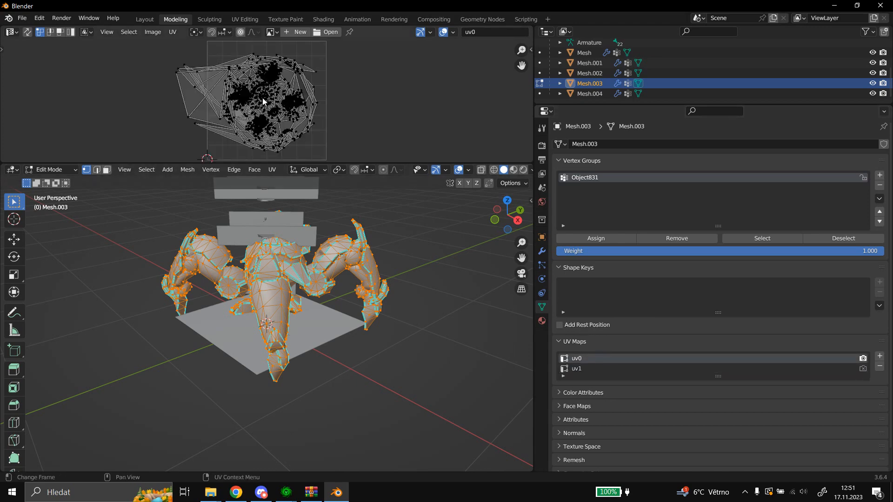
{"action": "scroll", "coordinate": [262, 101], "scroll_direction": "up", "scroll_amount": 1}
{"action": "scroll", "coordinate": [260, 101], "scroll_direction": "down", "scroll_amount": 2}
Return to Object Mode, select Mesh.004 and put it into Edit Mode to show its UVs.
{"action": "left_click", "coordinate": [51, 169]}
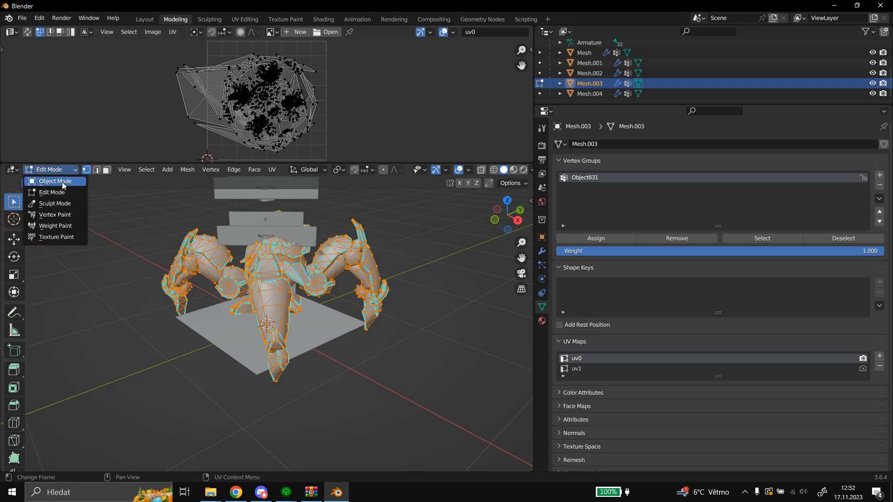
{"action": "left_click", "coordinate": [54, 181]}
{"action": "left_click", "coordinate": [589, 94]}
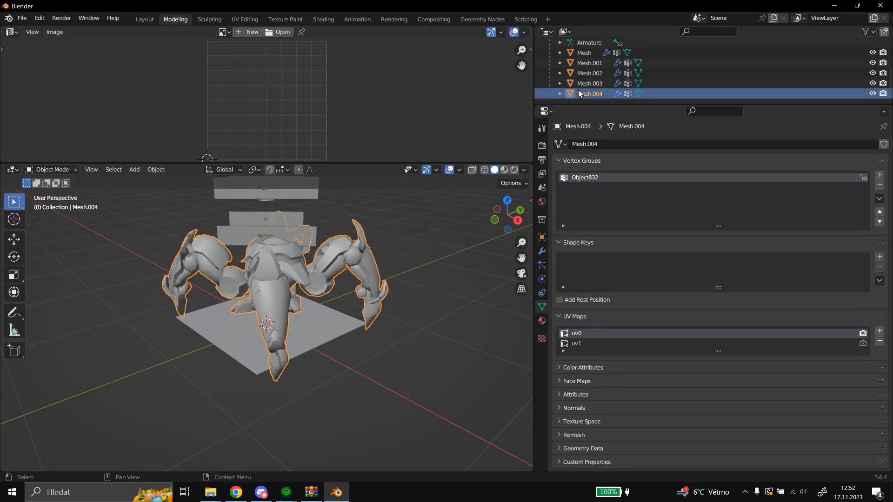
{"action": "left_click", "coordinate": [55, 170]}
{"action": "left_click", "coordinate": [66, 180]}
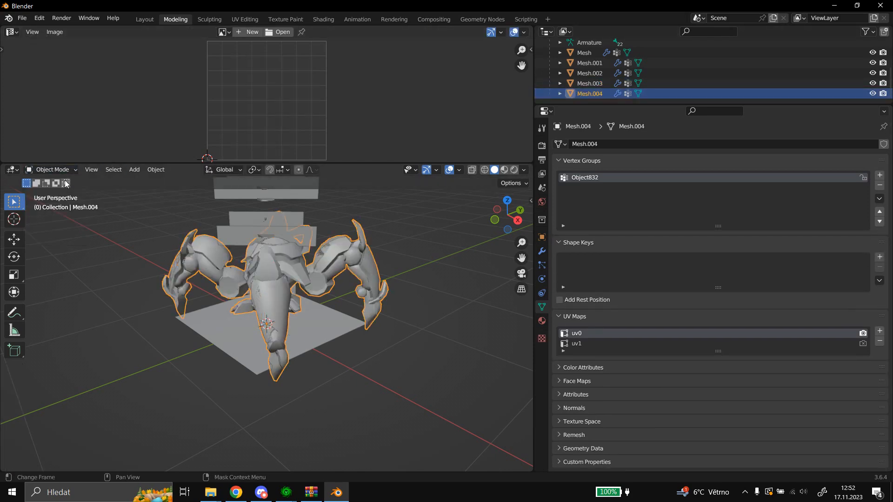
{"action": "left_click", "coordinate": [65, 170]}
{"action": "left_click", "coordinate": [54, 191]}
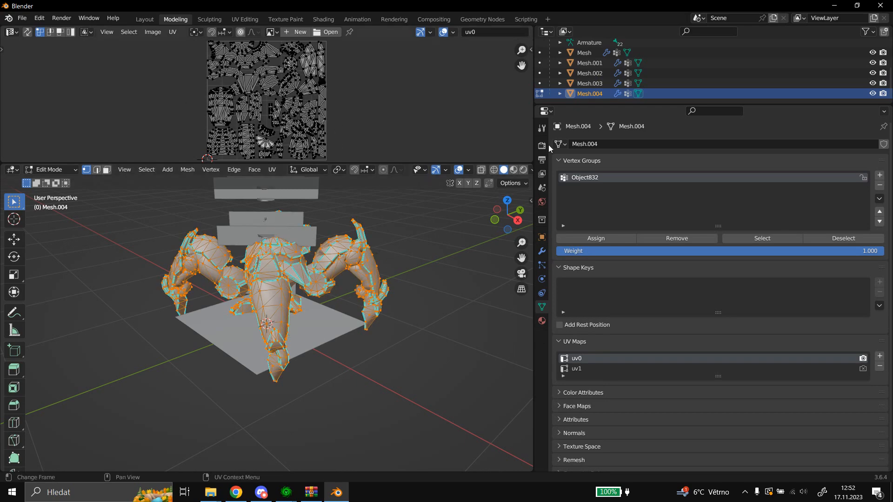
Make uv1 the active UV map of Mesh.004 and examine its layout.
{"action": "left_click", "coordinate": [596, 370]}
{"action": "scroll", "coordinate": [290, 115], "scroll_direction": "up", "scroll_amount": 2}
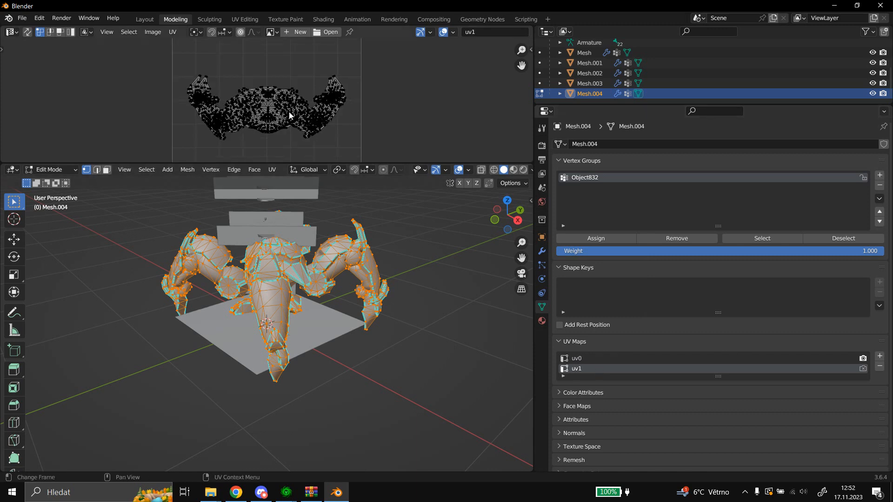
{"action": "scroll", "coordinate": [286, 114], "scroll_direction": "down", "scroll_amount": 1}
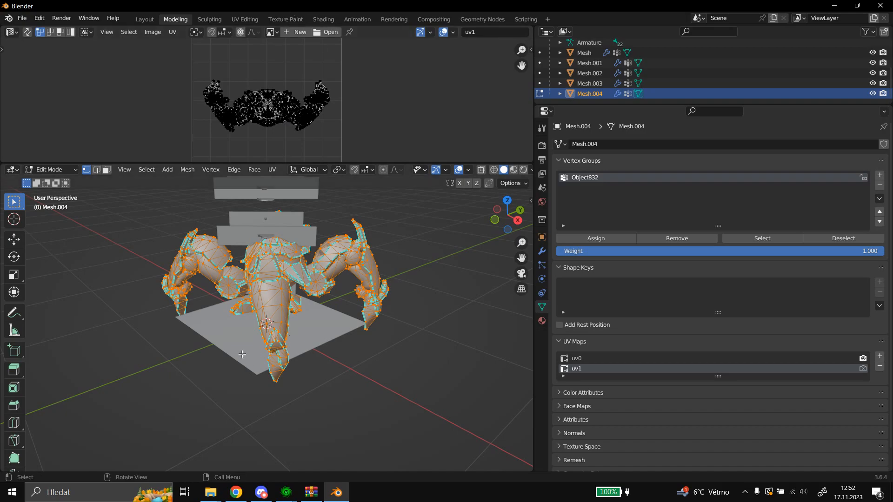
Switch to the StarCraft II Editor's Data module, browse for the CModel's model file and search the archive for "zealot".
{"action": "mouse_move", "coordinate": [286, 492]}
{"action": "left_click", "coordinate": [230, 446]}
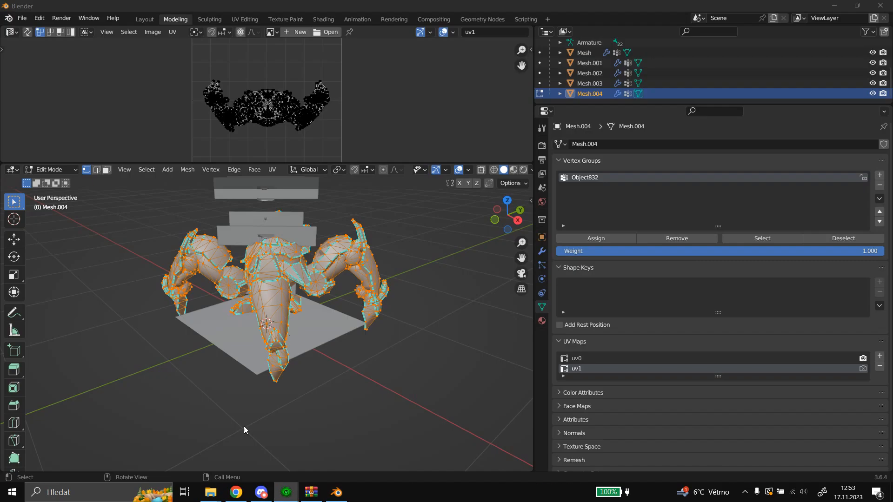
{"action": "left_click", "coordinate": [528, 84]}
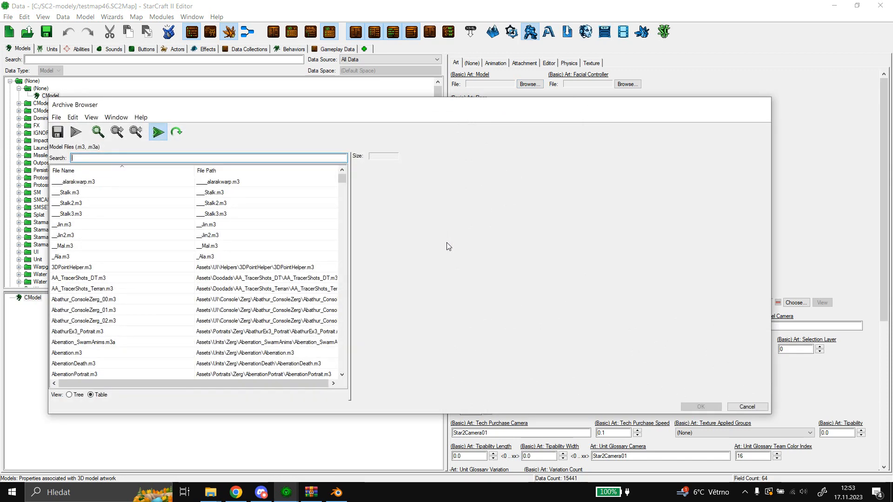
{"action": "type", "text": "zealot"}
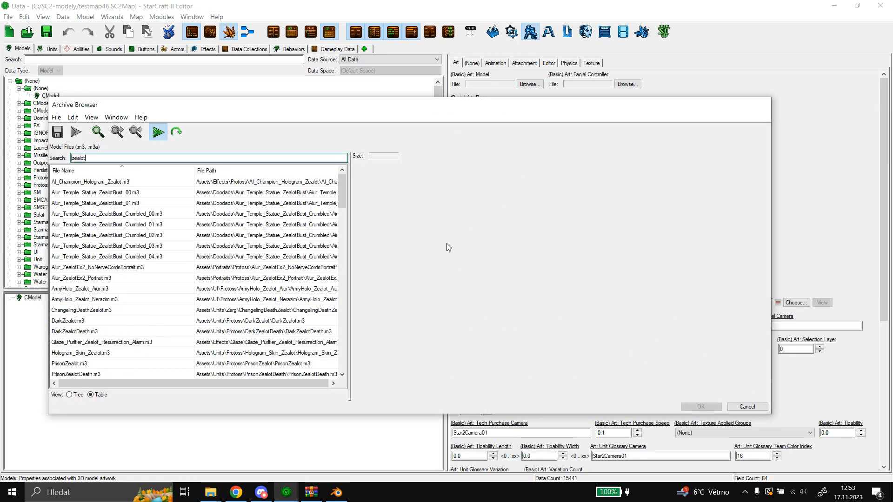
Find Zealot_Purifier_WarpIn.m3 among the zealot models and preview its warp-in animation.
{"action": "scroll", "coordinate": [245, 273], "scroll_direction": "down", "scroll_amount": 18}
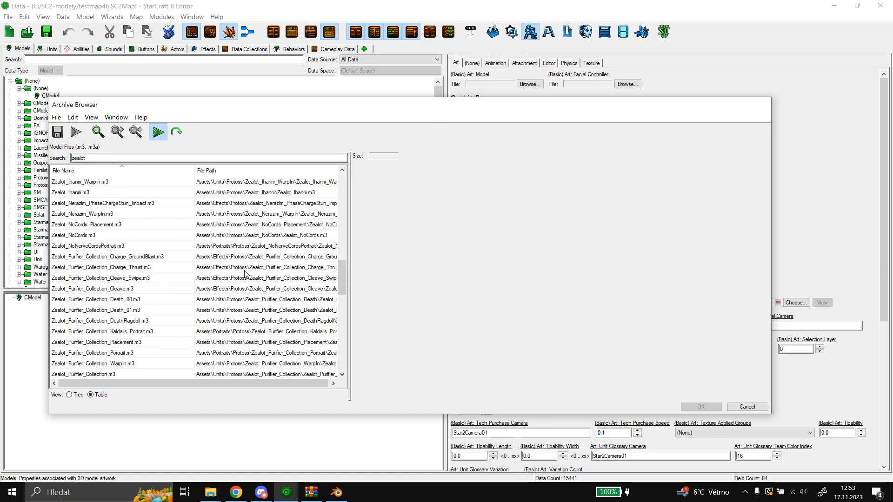
{"action": "scroll", "coordinate": [245, 273], "scroll_direction": "down", "scroll_amount": 15}
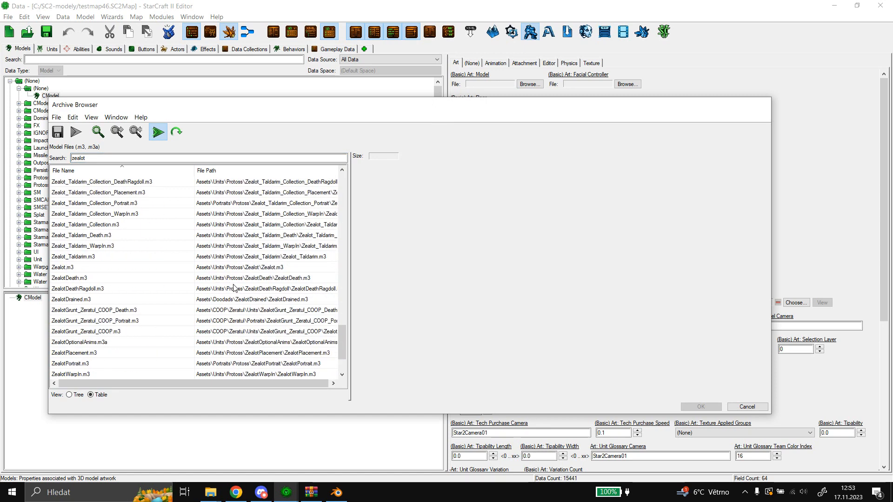
{"action": "scroll", "coordinate": [231, 288], "scroll_direction": "up", "scroll_amount": 12}
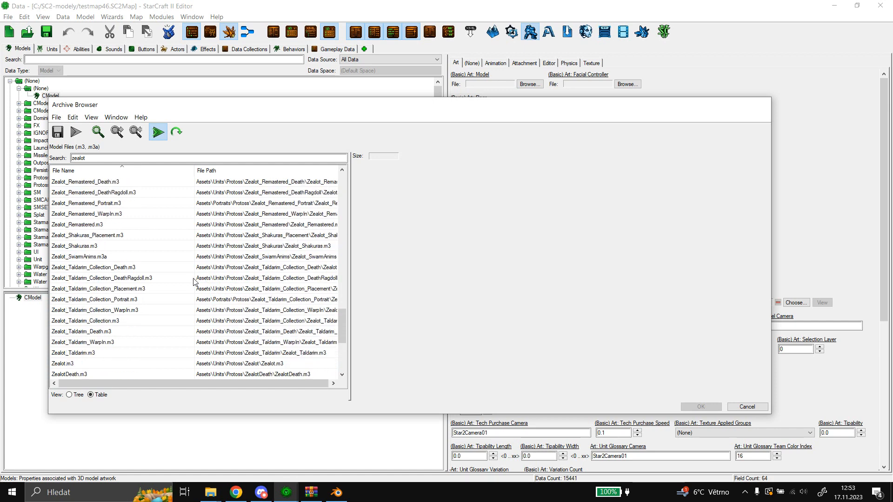
{"action": "scroll", "coordinate": [194, 281], "scroll_direction": "up", "scroll_amount": 1}
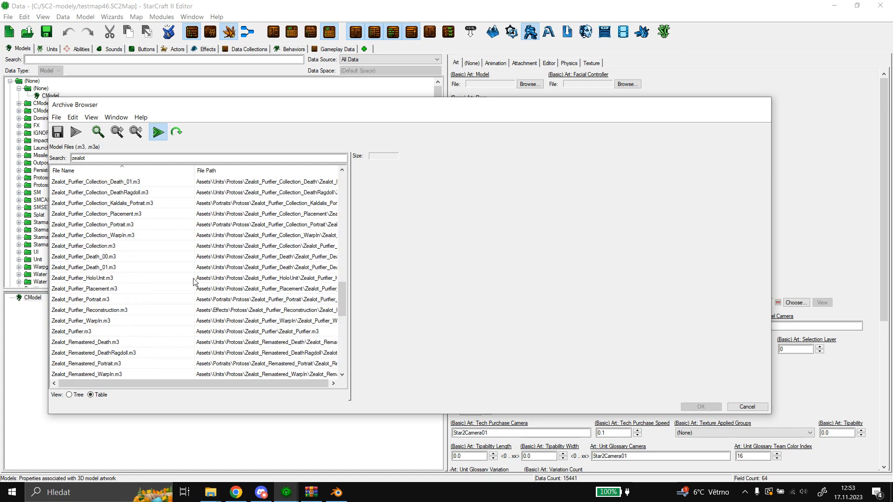
{"action": "left_click", "coordinate": [100, 322]}
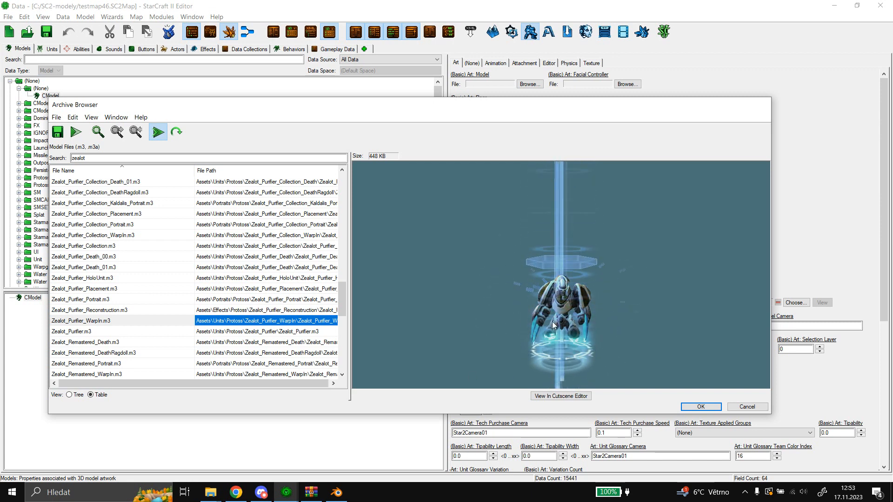
Check Mesh.004's uv1 layout in Blender, then return to the StarCraft II Editor and preview ZealotWarpIn.m3 from the archive.
{"action": "left_click", "coordinate": [337, 492]}
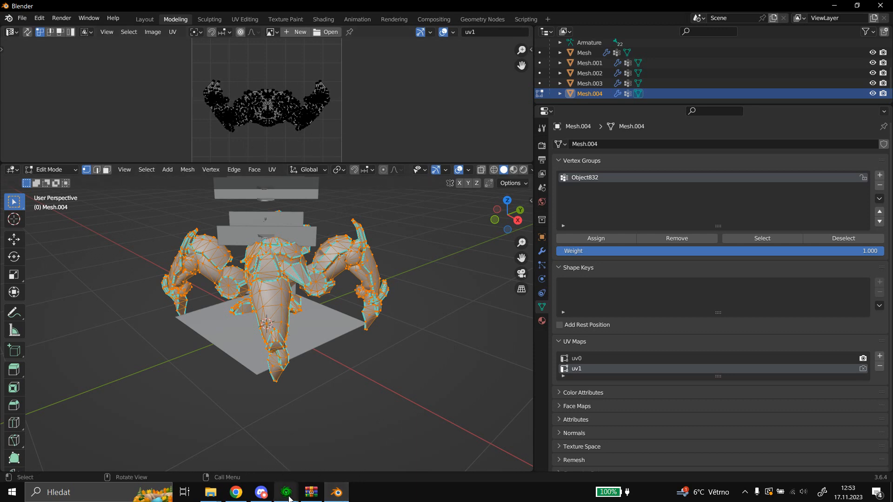
{"action": "mouse_move", "coordinate": [290, 497]}
{"action": "left_click", "coordinate": [258, 475]}
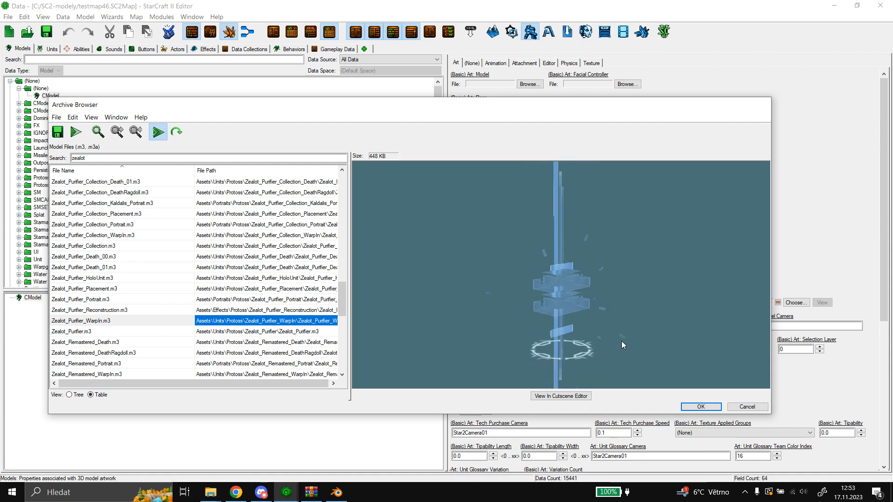
{"action": "scroll", "coordinate": [243, 325], "scroll_direction": "down", "scroll_amount": 6}
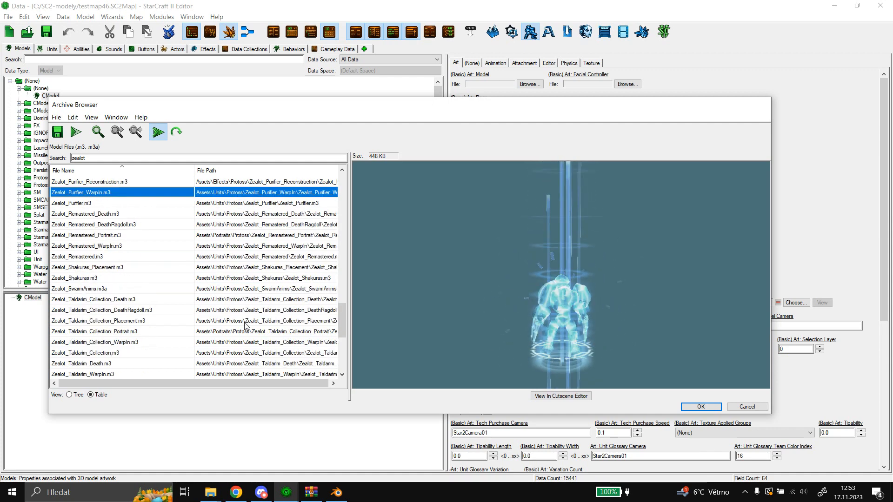
{"action": "scroll", "coordinate": [243, 326], "scroll_direction": "down", "scroll_amount": 2}
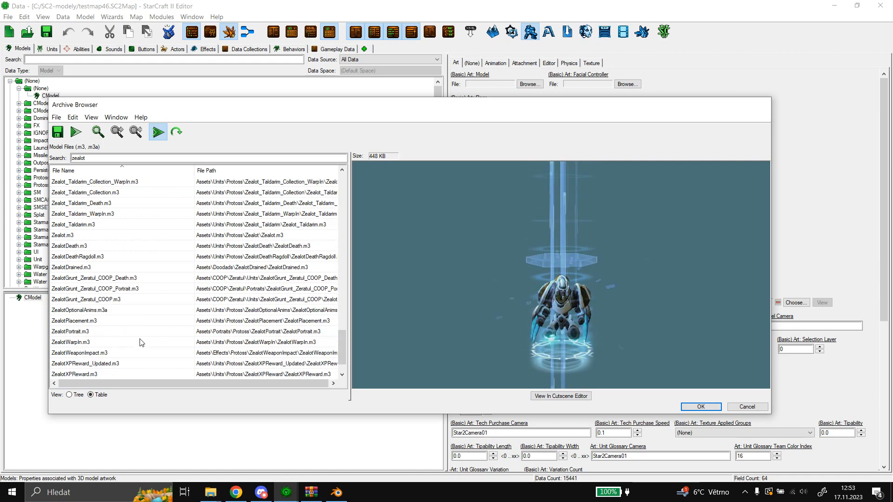
{"action": "left_click", "coordinate": [218, 341]}
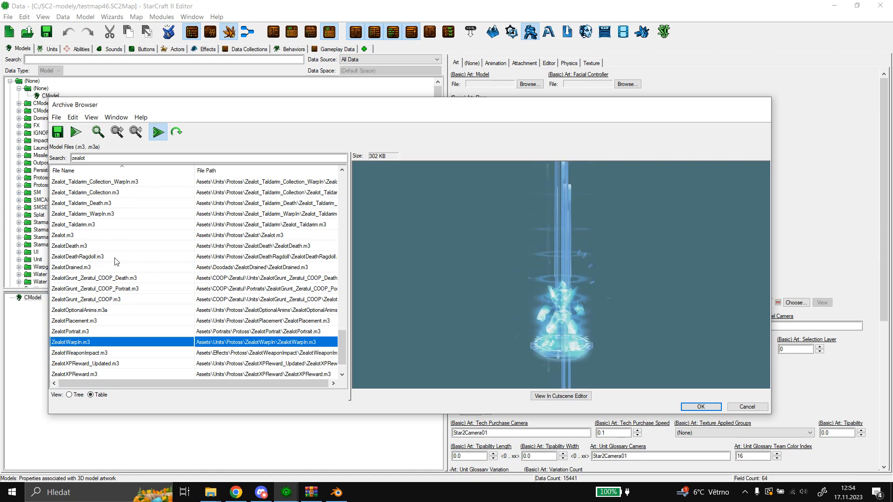
Preview Zealot_Purifier_WarpIn.m3 again for comparison and close the Archive Browser without choosing a model.
{"action": "scroll", "coordinate": [116, 261], "scroll_direction": "up", "scroll_amount": 4}
{"action": "scroll", "coordinate": [116, 261], "scroll_direction": "up", "scroll_amount": 1}
{"action": "left_click", "coordinate": [97, 192]}
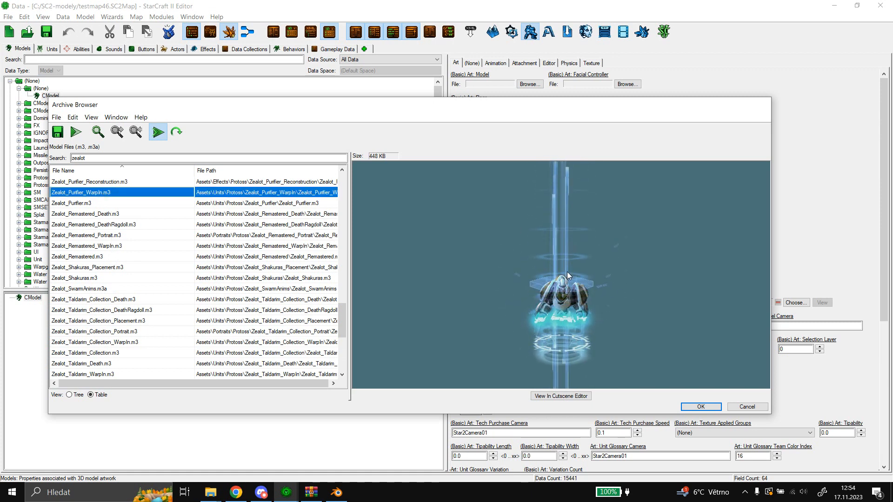
{"action": "left_click", "coordinate": [749, 408]}
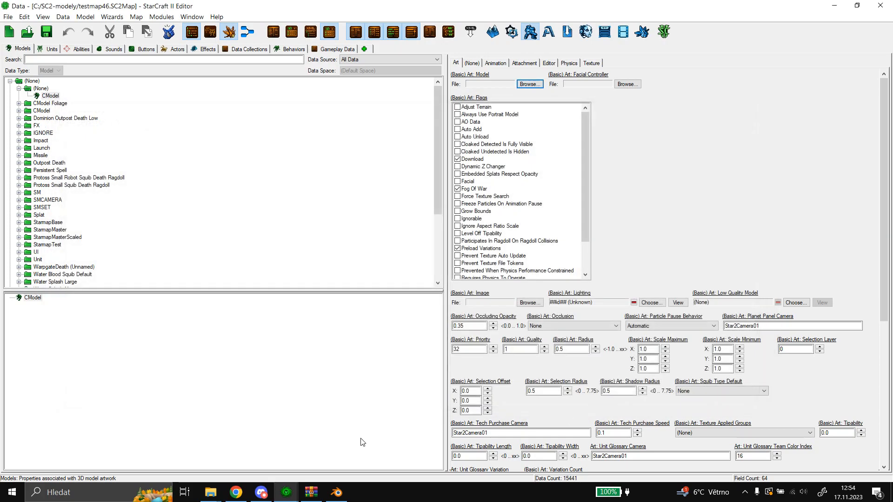
Switch to Blender and return Mesh.004 to Object Mode.
{"action": "left_click", "coordinate": [337, 491]}
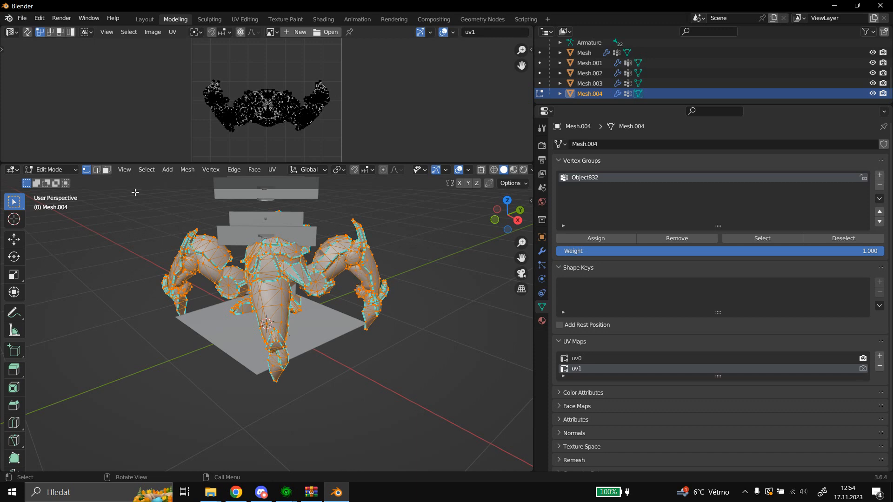
{"action": "left_click", "coordinate": [59, 170]}
{"action": "left_click", "coordinate": [59, 181]}
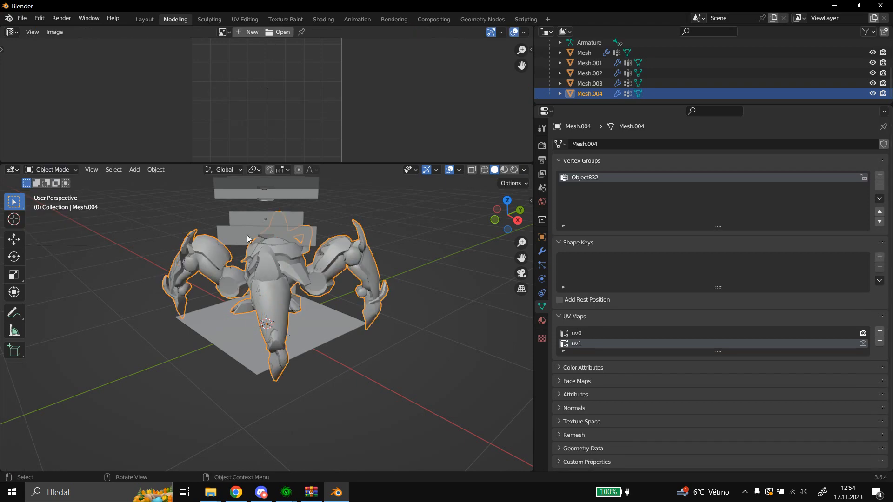
Import the StarCraft 2 model IhanriiDragoonMesh.m3 onto the existing Armature with only Mesh Data included.
{"action": "left_click", "coordinate": [25, 19]}
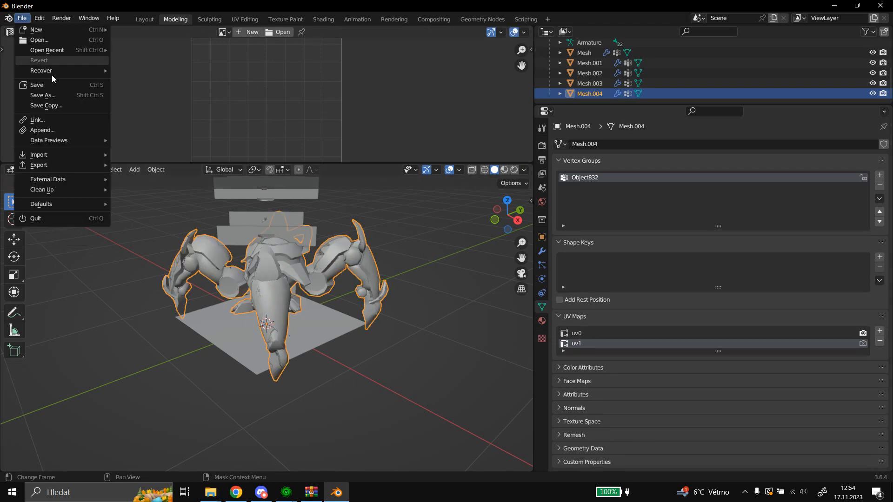
{"action": "mouse_move", "coordinate": [65, 155]}
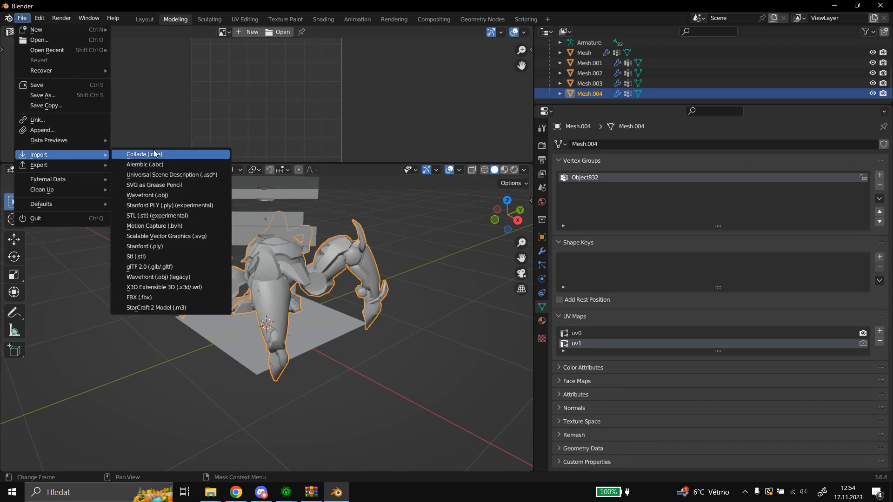
{"action": "left_click", "coordinate": [177, 307]}
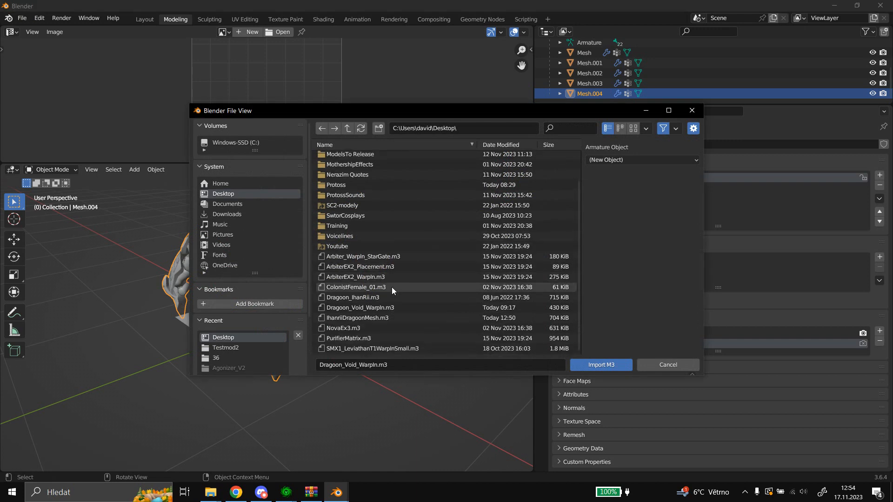
{"action": "left_click", "coordinate": [370, 318]}
{"action": "left_click", "coordinate": [633, 158]}
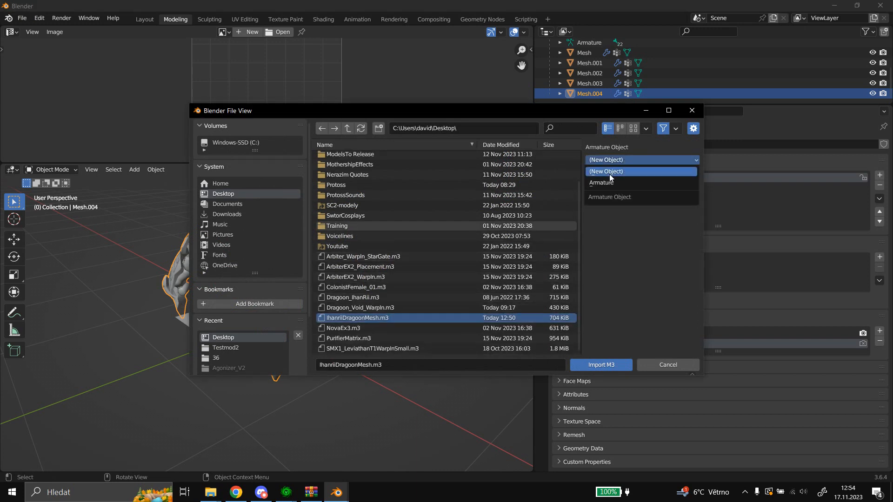
{"action": "left_click", "coordinate": [599, 189]}
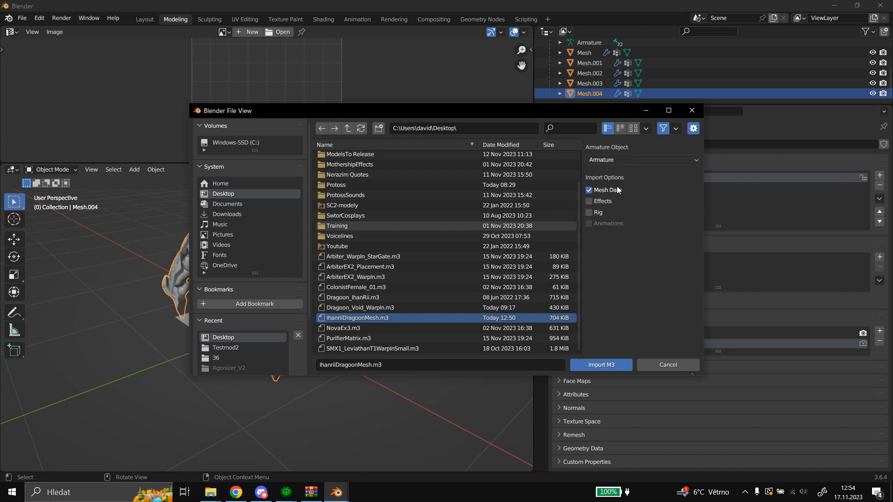
{"action": "left_click", "coordinate": [596, 366]}
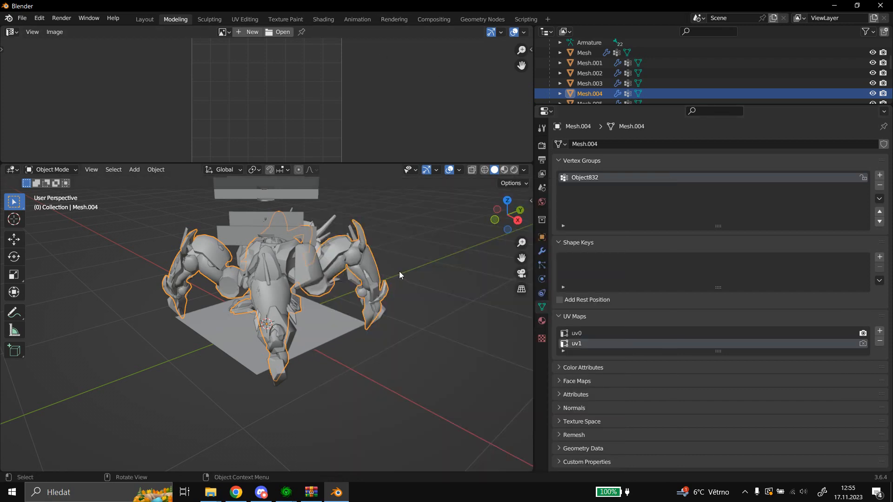
Select Mesh.003 among the scene's meshes and display its object properties with the assigned M3 material.
{"action": "scroll", "coordinate": [400, 272], "scroll_direction": "up", "scroll_amount": 3}
{"action": "scroll", "coordinate": [402, 265], "scroll_direction": "down", "scroll_amount": 2}
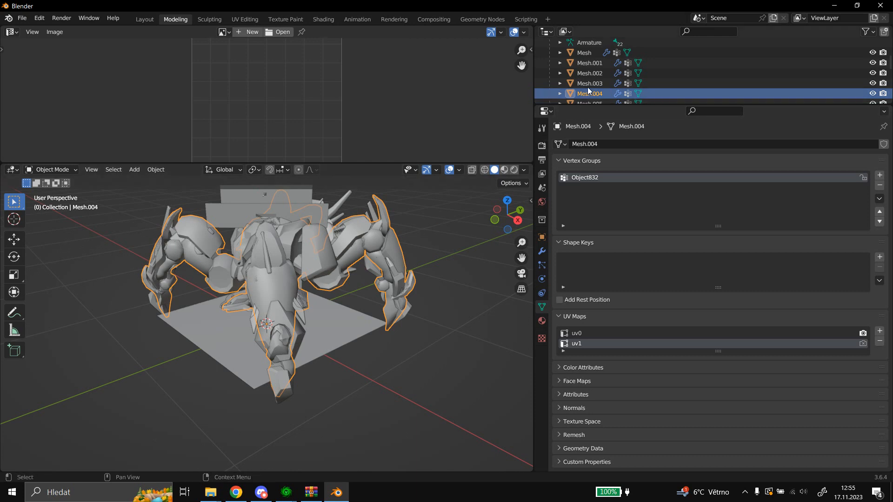
{"action": "scroll", "coordinate": [590, 85], "scroll_direction": "down", "scroll_amount": 2}
{"action": "left_click", "coordinate": [590, 64]}
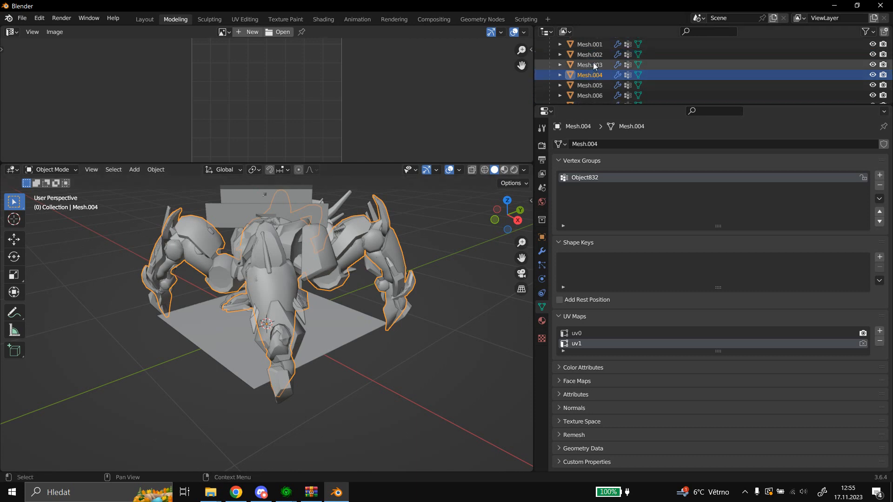
{"action": "left_click", "coordinate": [586, 75]}
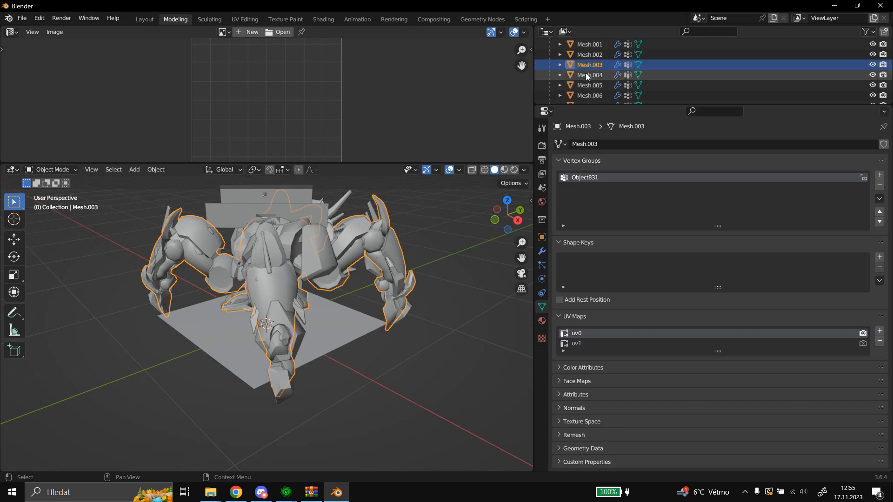
{"action": "left_click", "coordinate": [585, 65]}
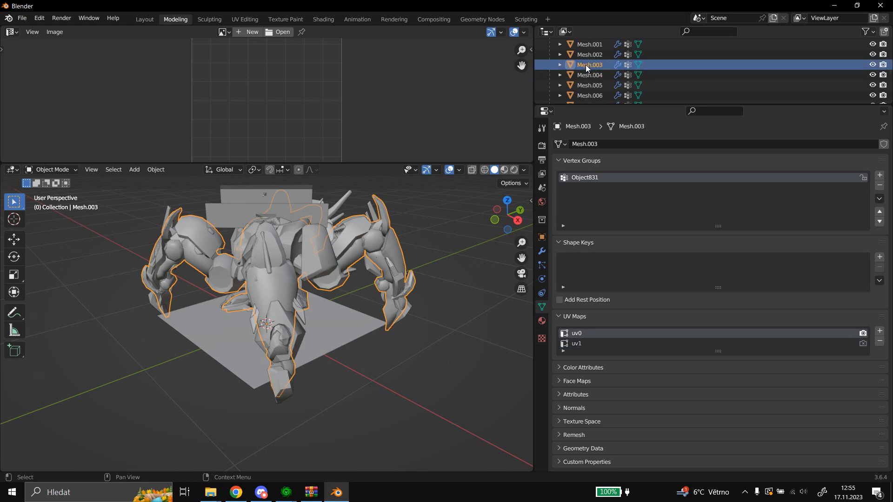
{"action": "double_click", "coordinate": [585, 65]}
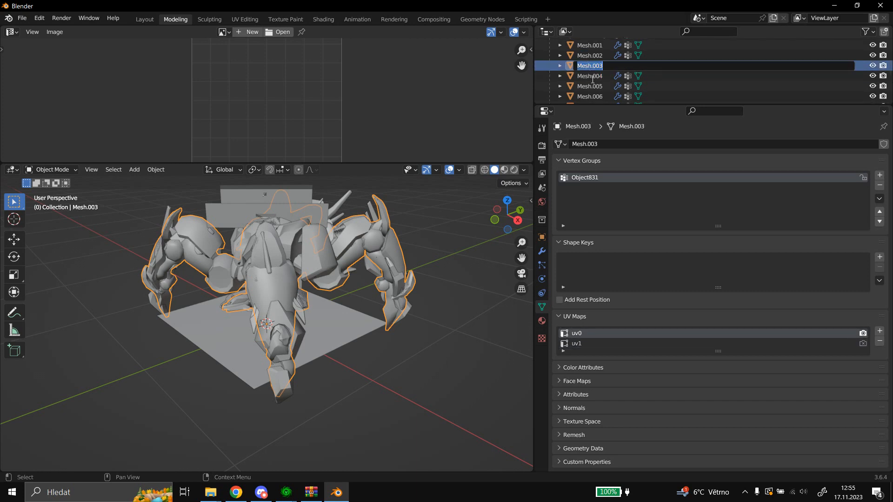
{"action": "left_click", "coordinate": [592, 79]}
{"action": "scroll", "coordinate": [591, 74], "scroll_direction": "up", "scroll_amount": 4}
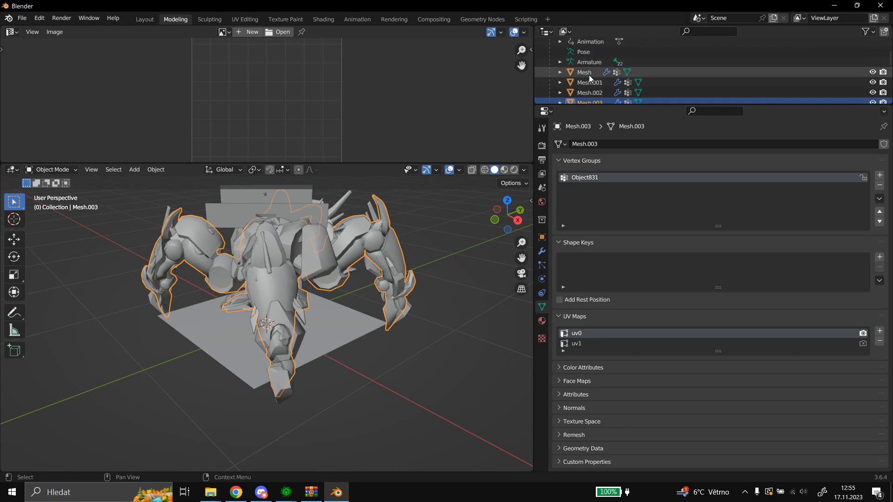
{"action": "scroll", "coordinate": [589, 79], "scroll_direction": "down", "scroll_amount": 2}
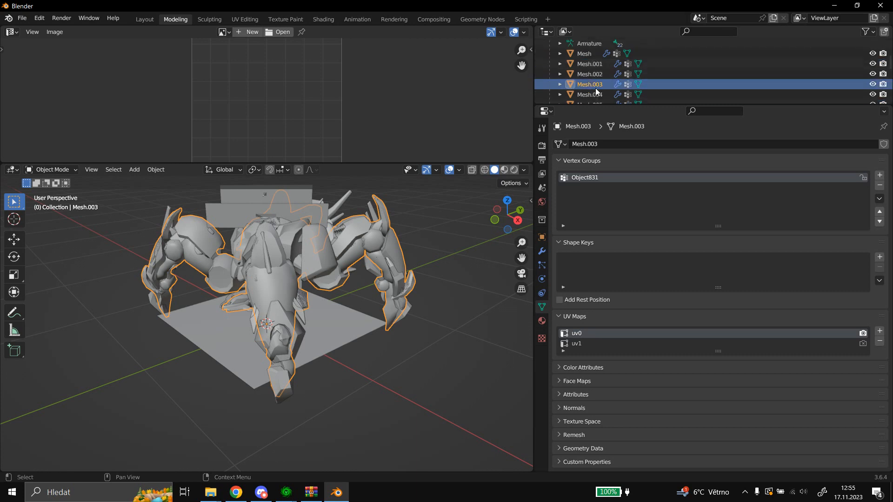
{"action": "left_click", "coordinate": [542, 238]}
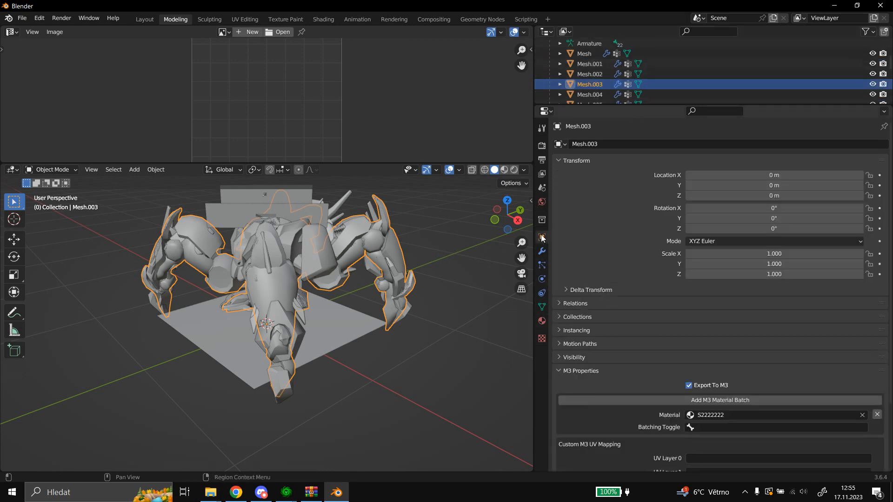
Rename the Mesh.003 object to Holo.
{"action": "double_click", "coordinate": [593, 87]}
{"action": "type", "text": "Hole"}
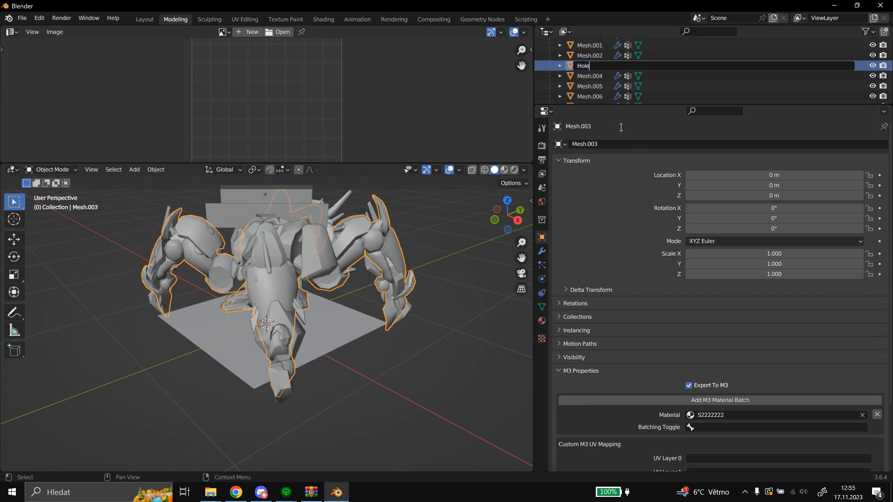
{"action": "key", "text": "Return"}
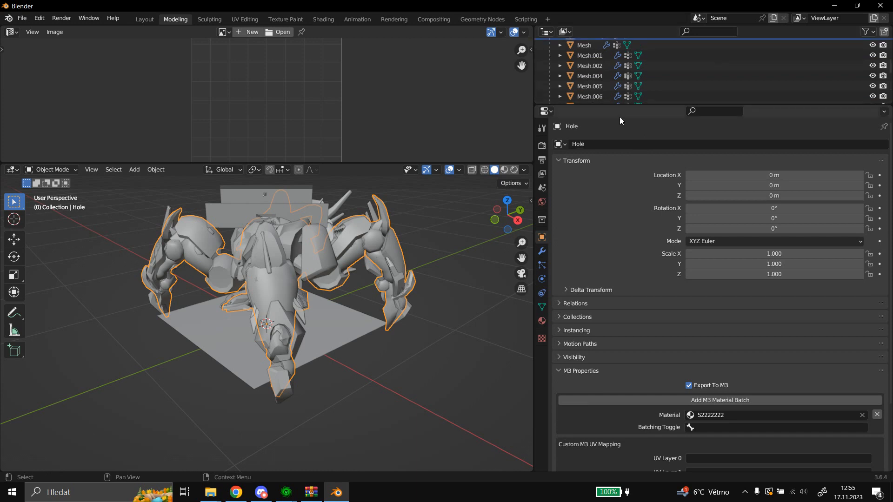
{"action": "scroll", "coordinate": [609, 46], "scroll_direction": "up", "scroll_amount": 3}
{"action": "double_click", "coordinate": [584, 77]}
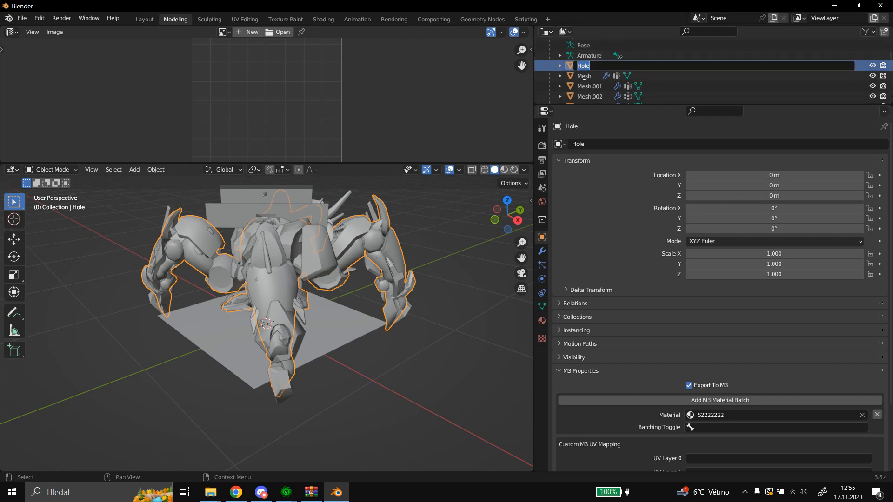
{"action": "left_click", "coordinate": [596, 61]}
{"action": "key", "text": "BackSpace"}
{"action": "type", "text": "o"}
{"action": "key", "text": "Return"}
Rename the Mesh.004 object, which uses the aiurTop222 material, to Dragoon.
{"action": "scroll", "coordinate": [598, 75], "scroll_direction": "down", "scroll_amount": 3}
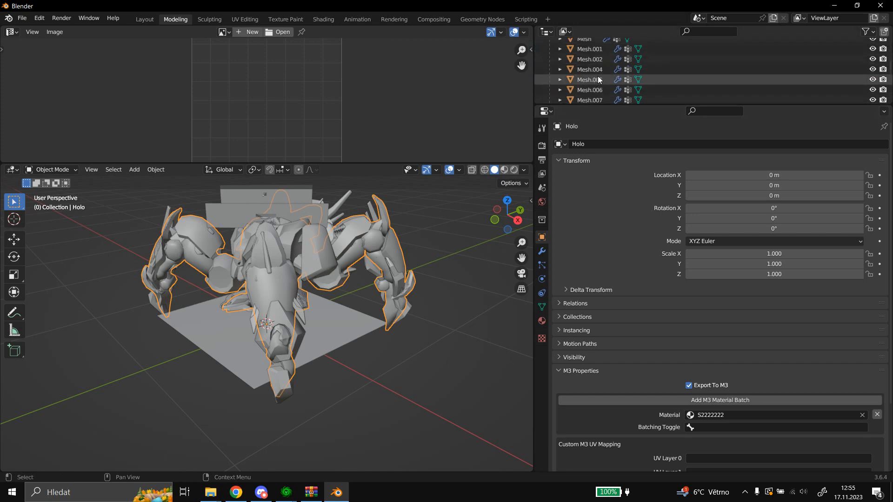
{"action": "left_click", "coordinate": [598, 68]}
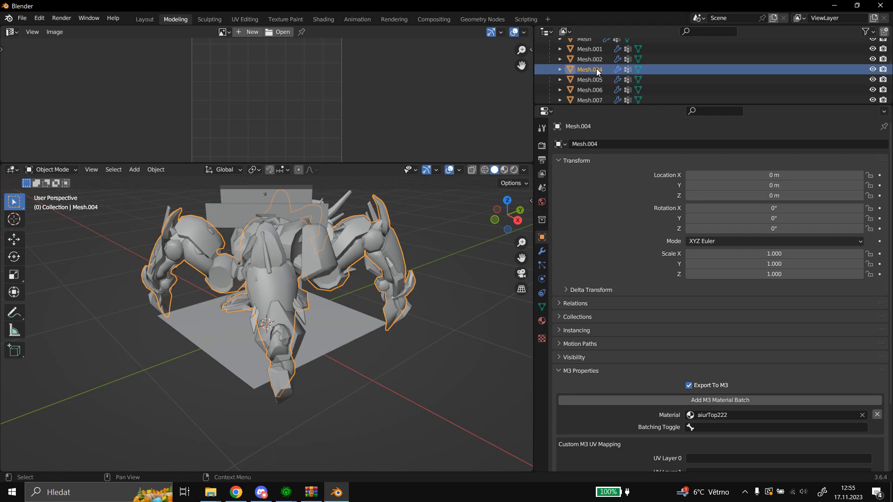
{"action": "double_click", "coordinate": [598, 70]}
{"action": "type", "text": "Dra"}
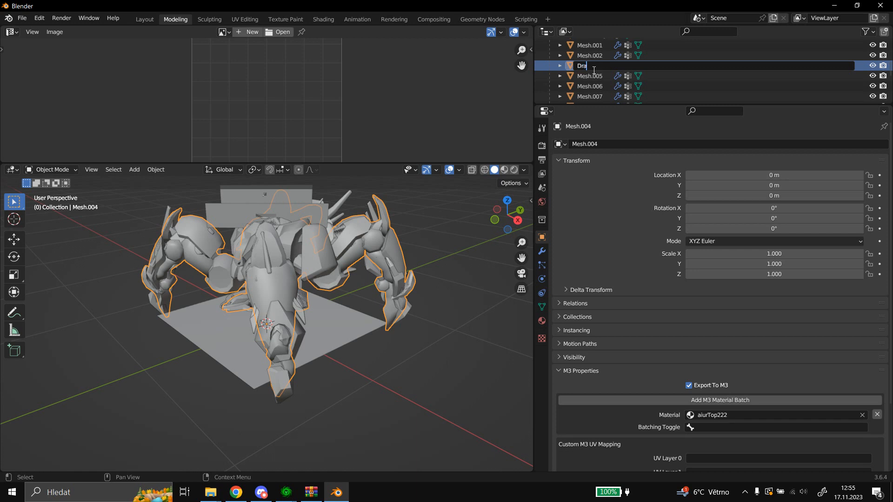
{"action": "type", "text": "goon"}
{"action": "key", "text": "Return"}
Rename the object Mesh, which uses the TronObjects material, to WarpIn1.
{"action": "scroll", "coordinate": [605, 88], "scroll_direction": "up", "scroll_amount": 2}
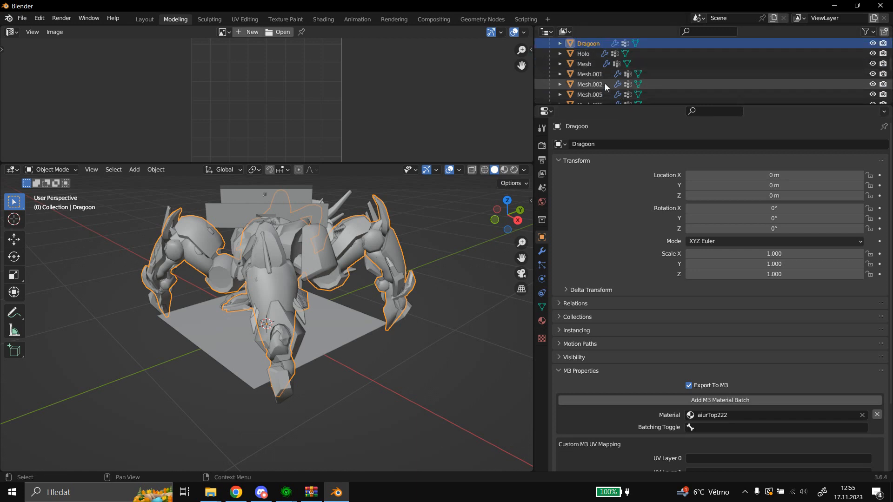
{"action": "left_click", "coordinate": [585, 63]}
{"action": "double_click", "coordinate": [585, 63]}
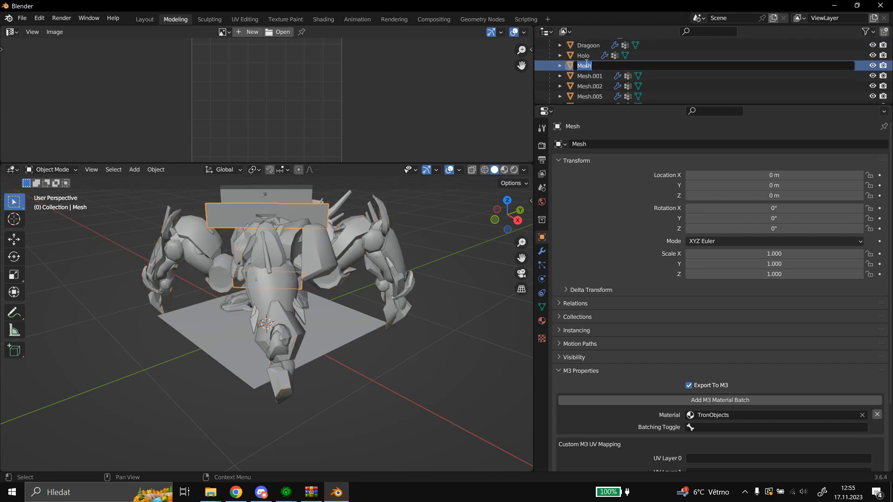
{"action": "type", "text": "WarpIn1"}
{"action": "key", "text": "Return"}
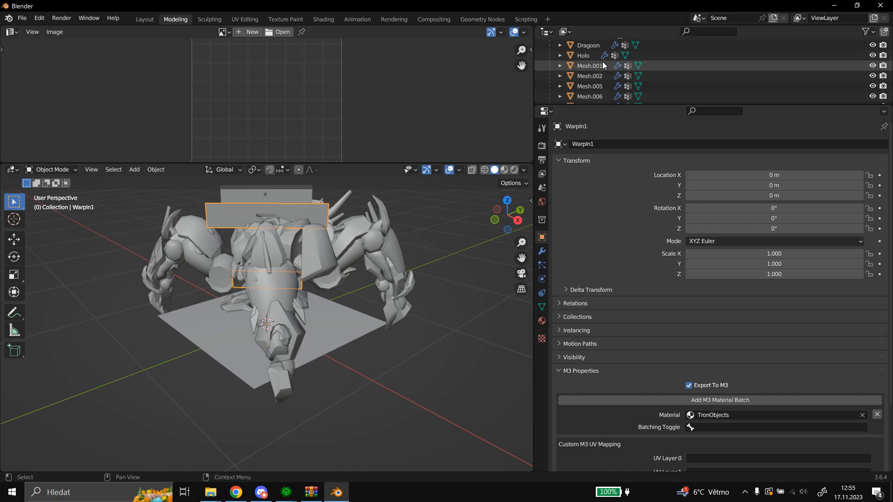
Rename the Mesh.001 object, which uses the fade out disp material, to WarpIn2.
{"action": "left_click", "coordinate": [590, 73]}
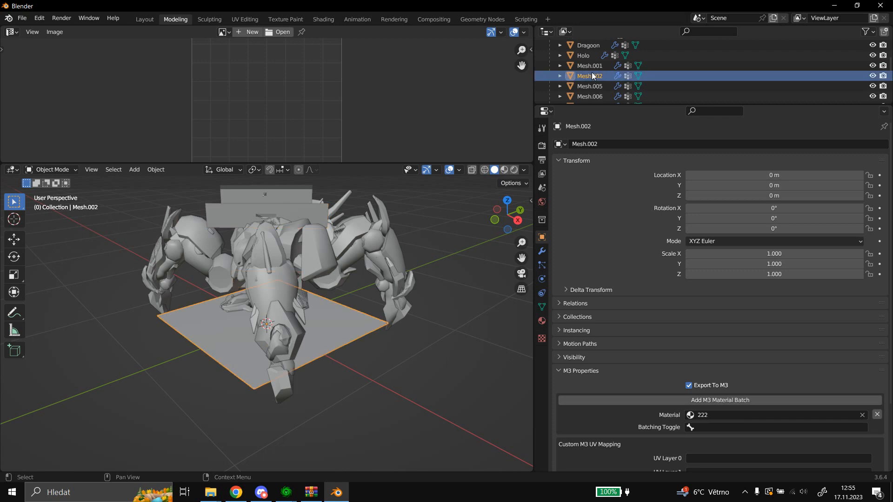
{"action": "double_click", "coordinate": [587, 66]}
{"action": "type", "text": "W"}
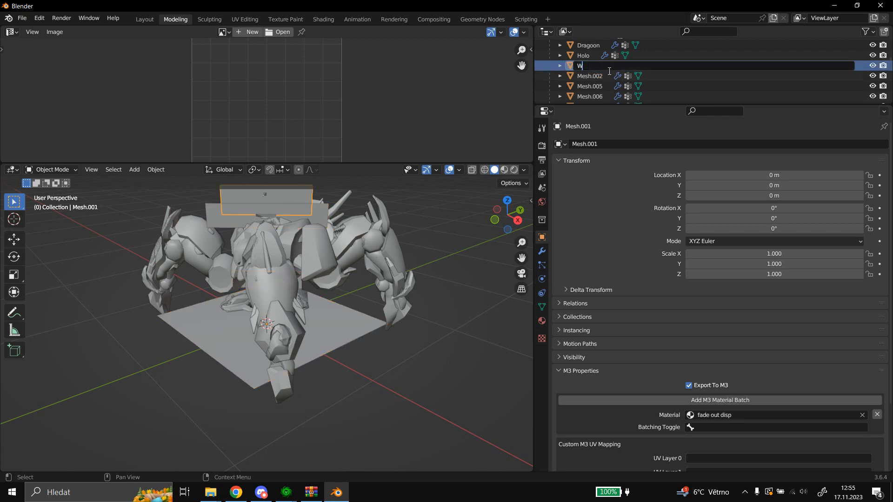
{"action": "type", "text": "arpIn2"}
{"action": "key", "text": "Return"}
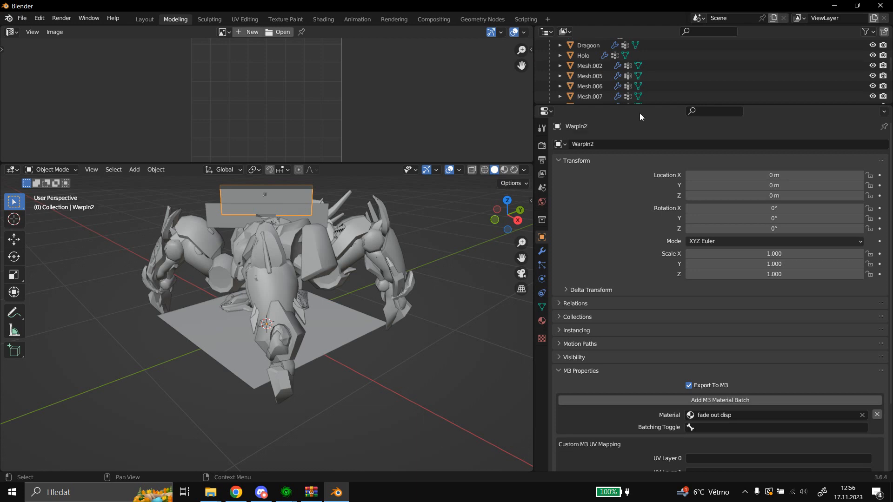
Rename the Mesh.002 object, which uses the 222 material, to WarpIn3.
{"action": "double_click", "coordinate": [581, 65]}
{"action": "type", "text": "WarpI"}
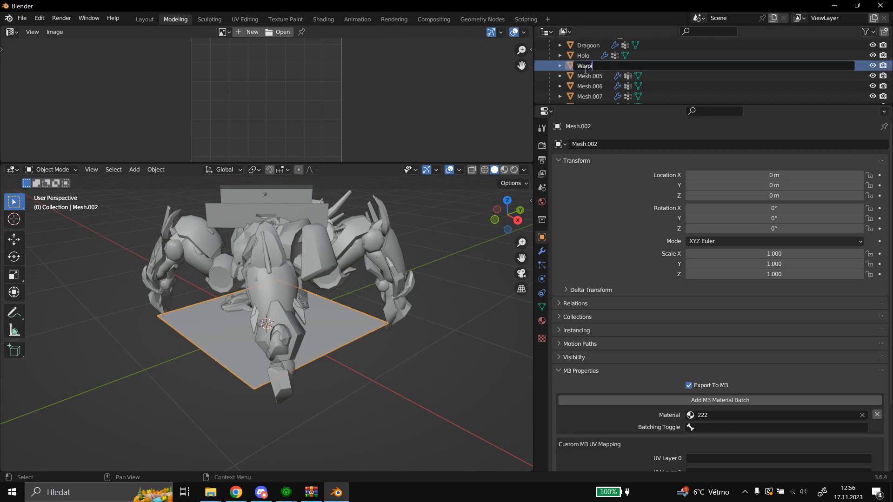
{"action": "type", "text": "n3"}
{"action": "key", "text": "Return"}
Duplicate the objects Mesh.005 through Mesh.016 in place and join the duplicates into a single object.
{"action": "scroll", "coordinate": [656, 70], "scroll_direction": "down", "scroll_amount": 4}
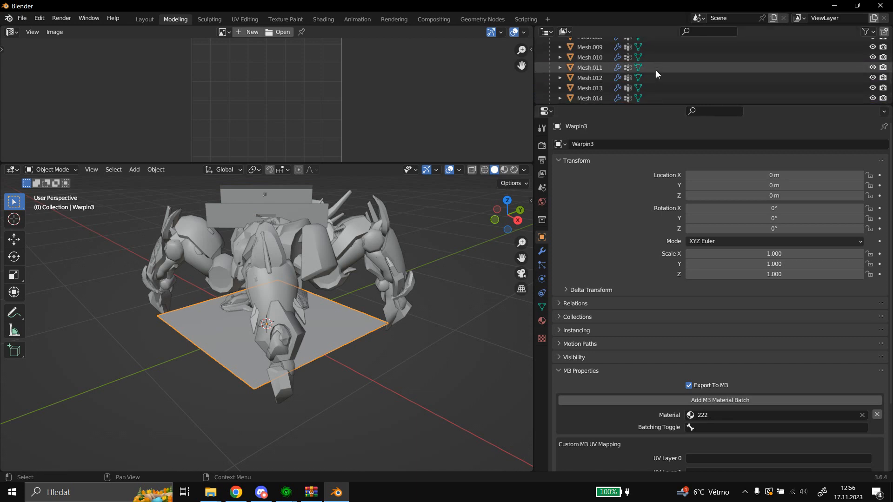
{"action": "scroll", "coordinate": [655, 71], "scroll_direction": "up", "scroll_amount": 5}
{"action": "left_click", "coordinate": [590, 61]}
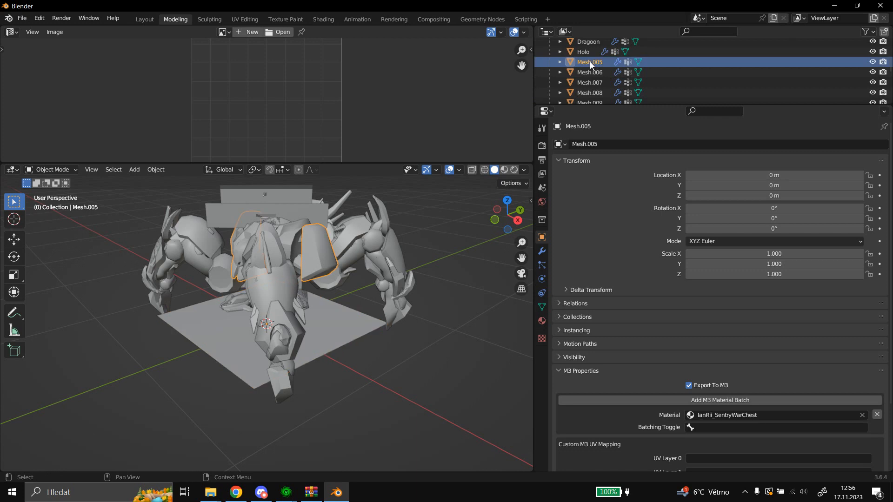
{"action": "scroll", "coordinate": [590, 61], "scroll_direction": "down", "scroll_amount": 5}
{"action": "scroll", "coordinate": [593, 62], "scroll_direction": "down", "scroll_amount": 2}
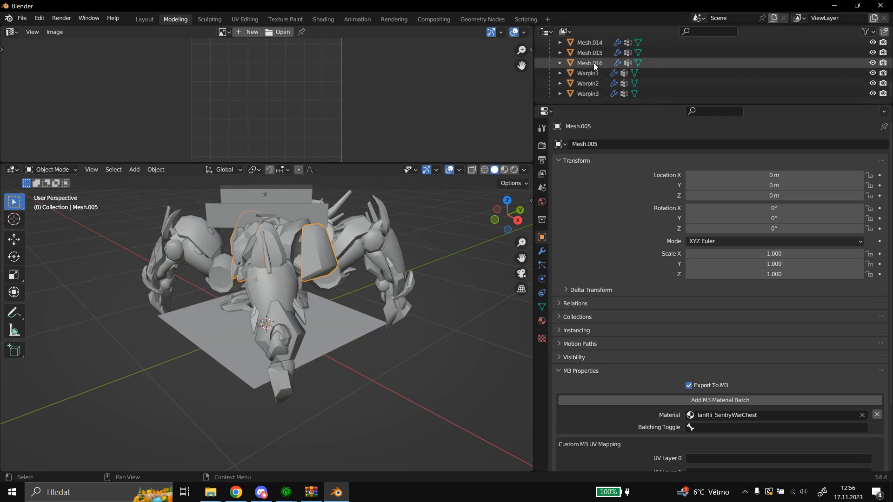
{"action": "left_click", "coordinate": [589, 82], "text": "shift"}
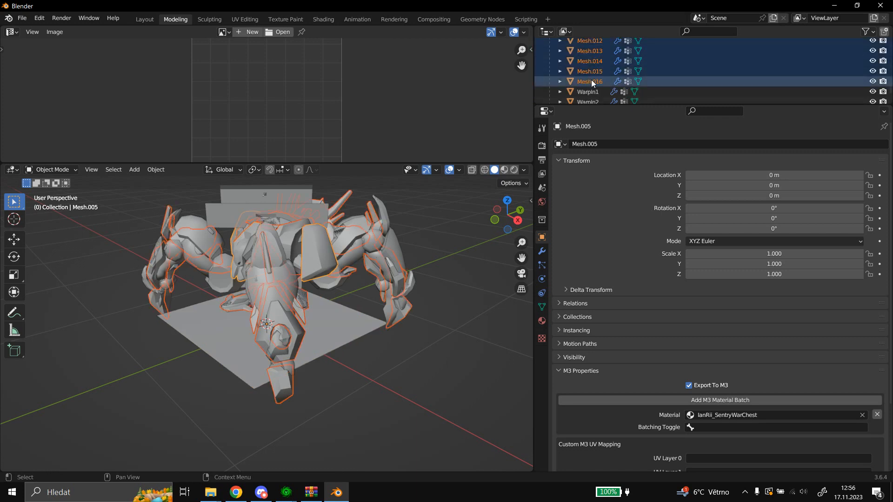
{"action": "scroll", "coordinate": [591, 77], "scroll_direction": "up", "scroll_amount": 5}
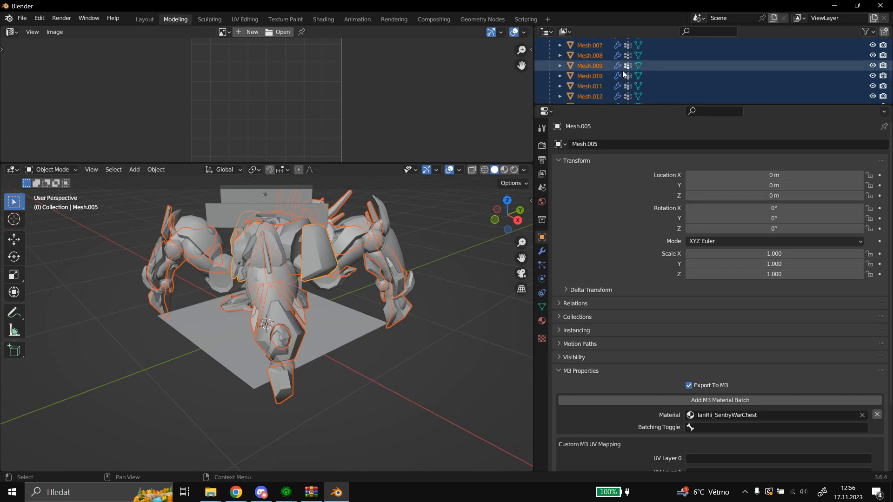
{"action": "scroll", "coordinate": [622, 71], "scroll_direction": "down", "scroll_amount": 7}
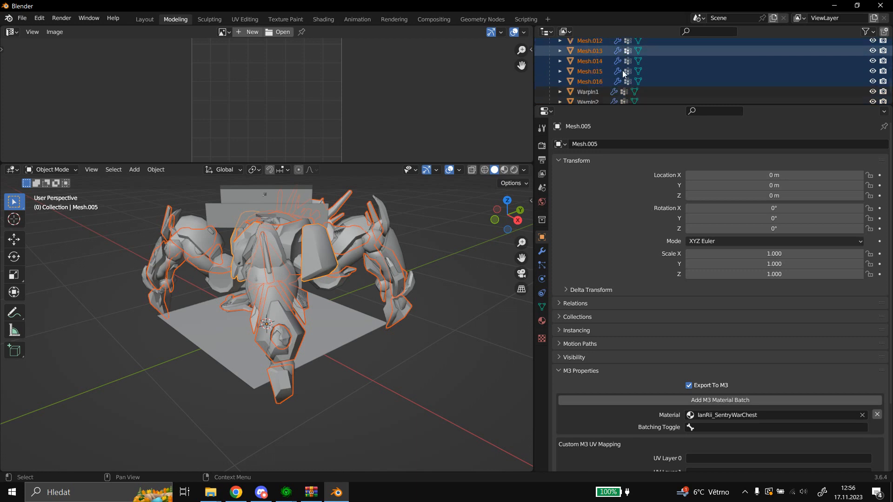
{"action": "left_click", "coordinate": [162, 170]}
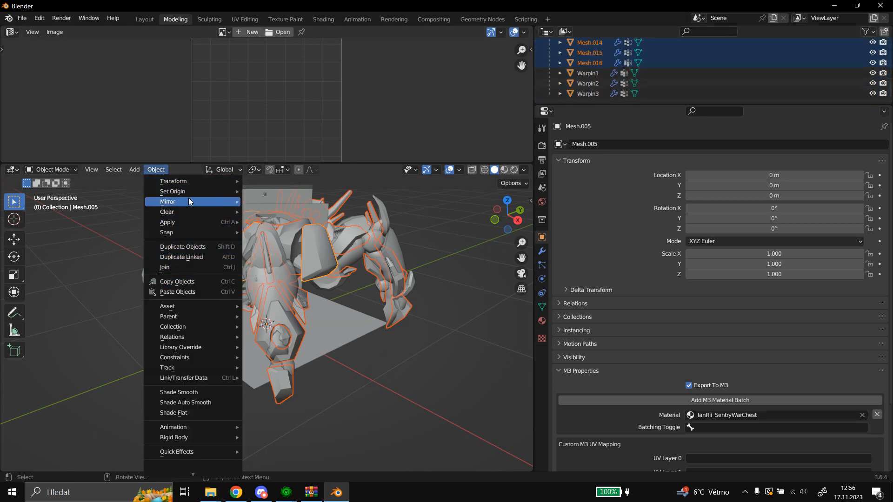
{"action": "left_click", "coordinate": [188, 246]}
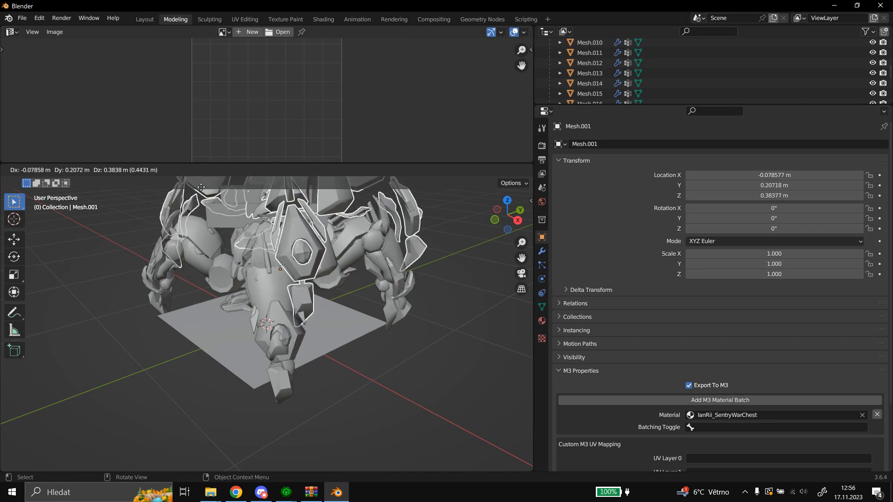
{"action": "key", "text": "Escape"}
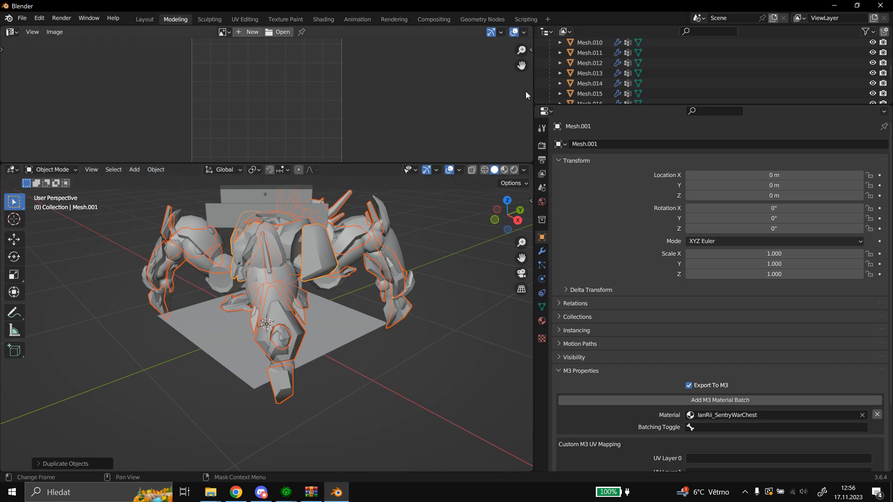
{"action": "left_click", "coordinate": [158, 169]}
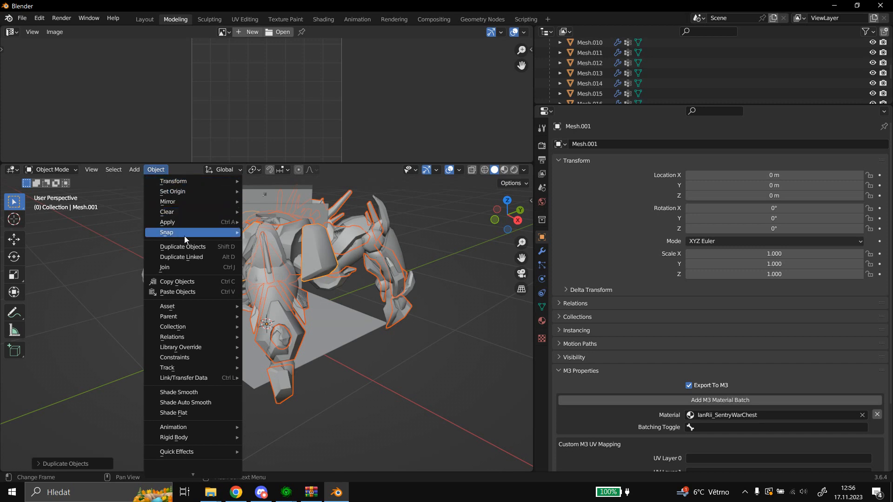
{"action": "left_click", "coordinate": [178, 267]}
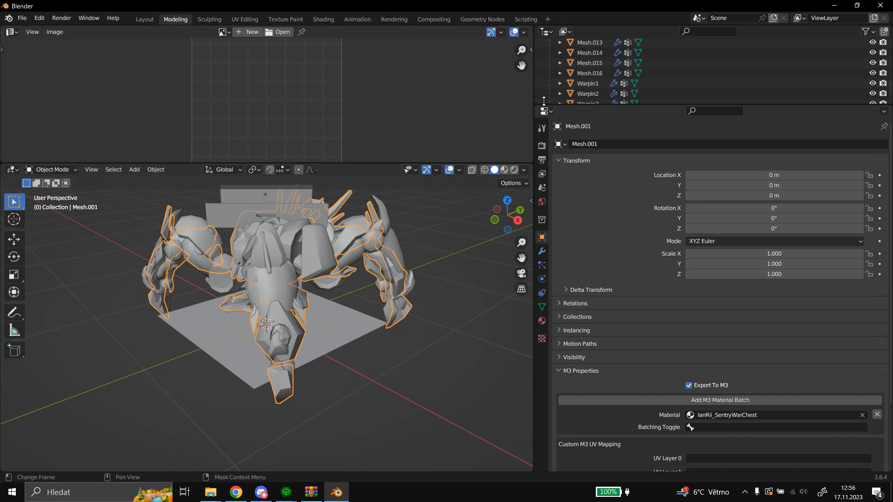
Rename the joined duplicate object to HoloIhanrii and set its M3 material to S2222222.
{"action": "scroll", "coordinate": [615, 74], "scroll_direction": "up", "scroll_amount": 4}
{"action": "scroll", "coordinate": [616, 82], "scroll_direction": "up", "scroll_amount": 2}
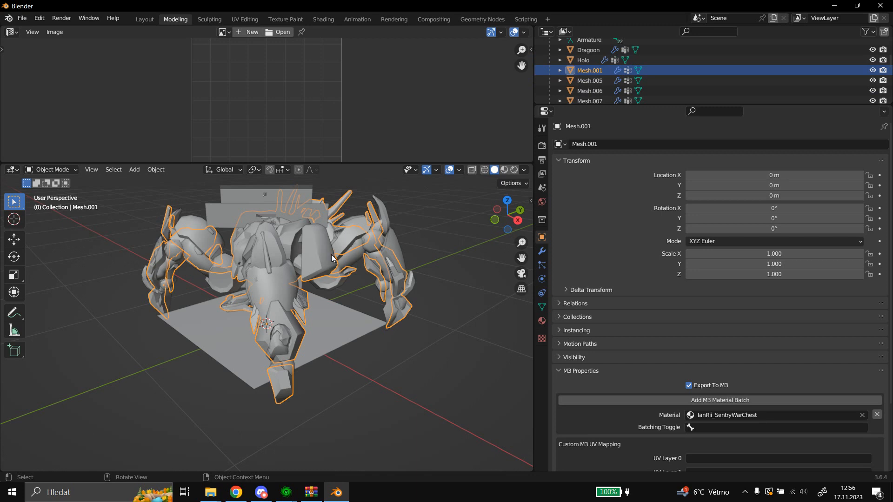
{"action": "double_click", "coordinate": [597, 70]}
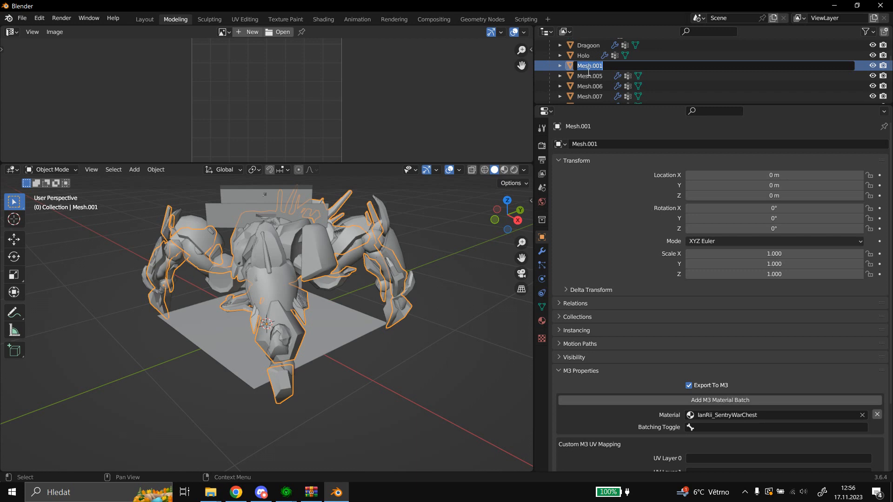
{"action": "type", "text": "Hololhn"}
{"action": "type", "text": "nrii"}
{"action": "key", "text": "Return"}
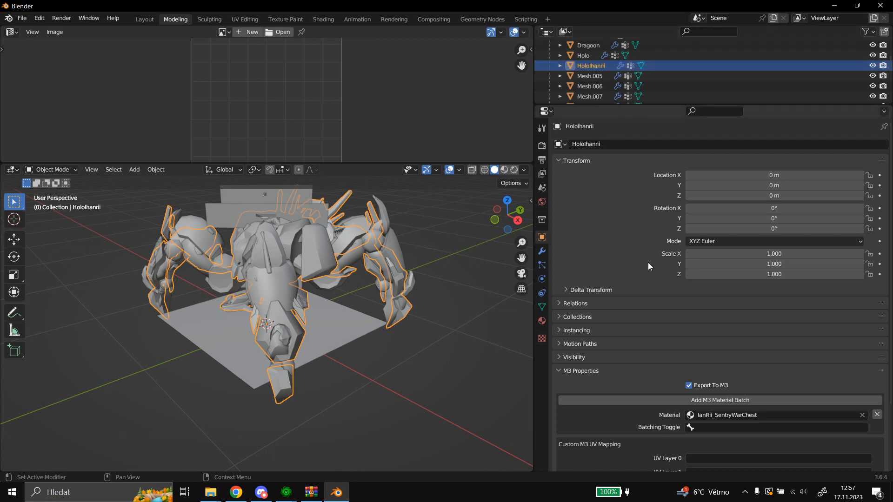
{"action": "left_click", "coordinate": [712, 413]}
{"action": "left_click", "coordinate": [724, 358]}
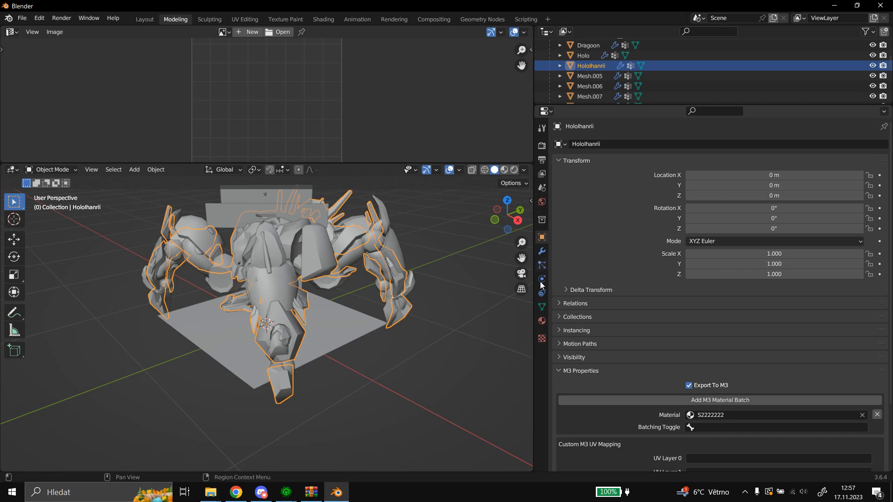
Copy the name of the Holo object's vertex group, Object831, and return to the HoloIhanrii object.
{"action": "left_click", "coordinate": [541, 307]}
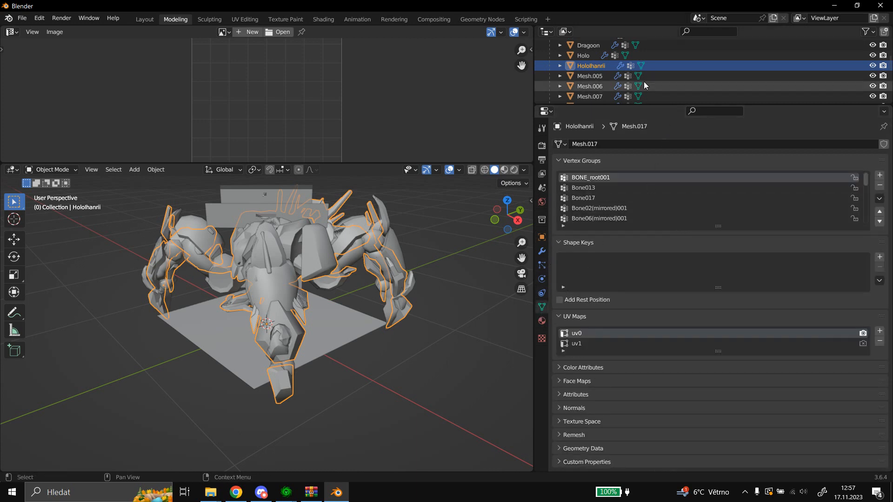
{"action": "left_click", "coordinate": [587, 56]}
{"action": "double_click", "coordinate": [625, 178]}
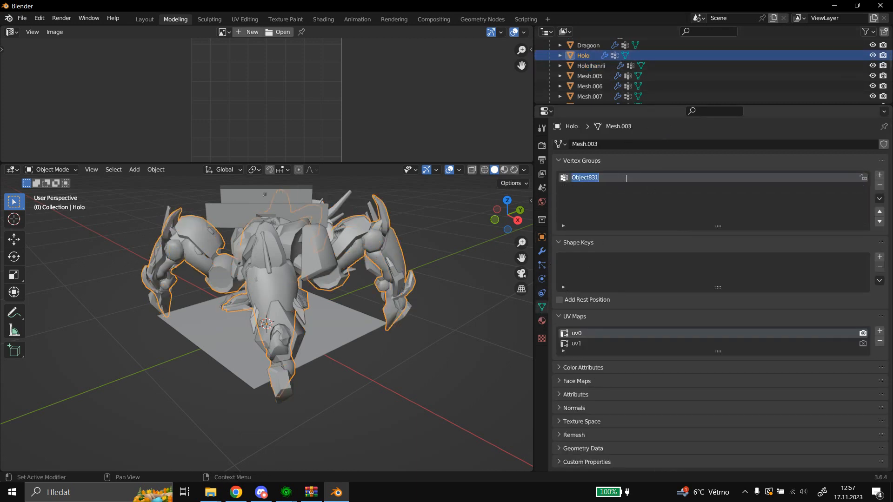
{"action": "key", "text": "ctrl+c"}
{"action": "left_click", "coordinate": [617, 167]}
{"action": "left_click", "coordinate": [595, 63]}
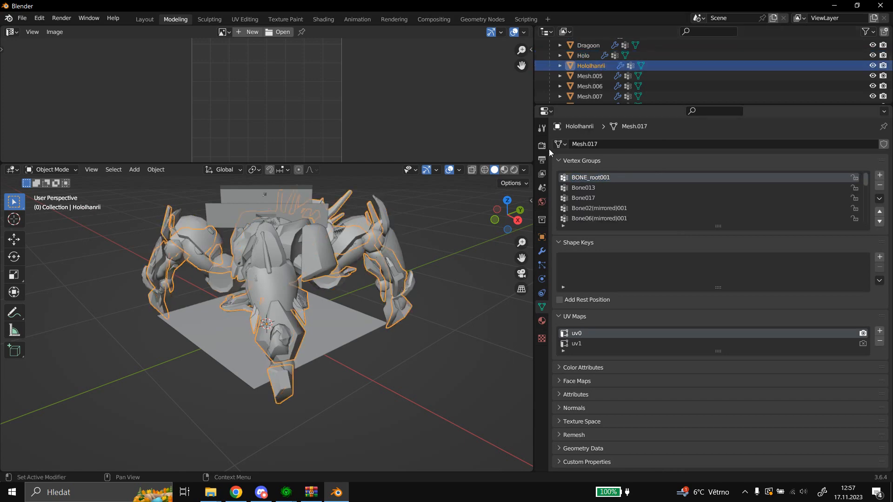
In Edit Mode, delete all vertex groups of HoloIhanrii and add a new one named Object831.
{"action": "left_click", "coordinate": [51, 169]}
{"action": "left_click", "coordinate": [67, 191]}
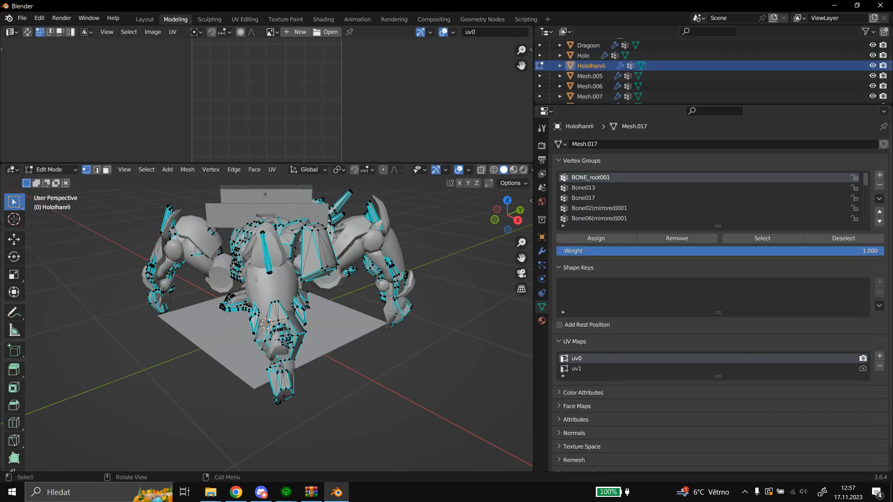
{"action": "left_click", "coordinate": [880, 198]}
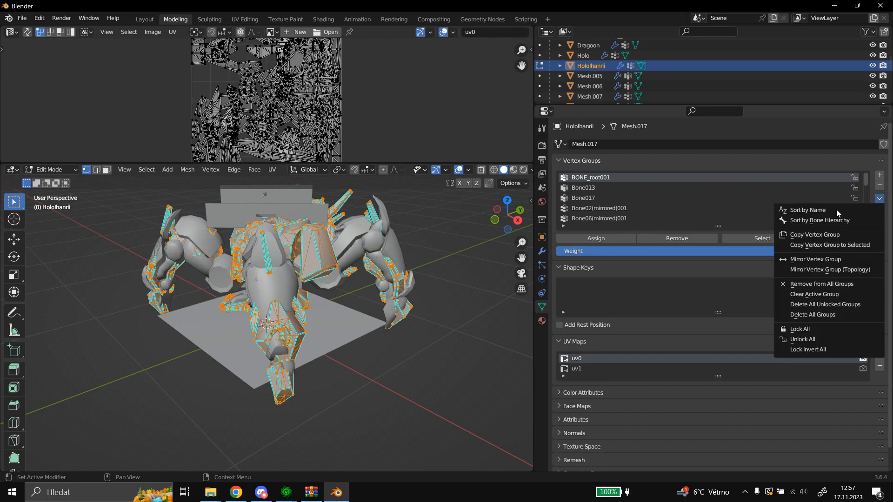
{"action": "left_click", "coordinate": [793, 314]}
{"action": "left_click", "coordinate": [880, 175]}
{"action": "double_click", "coordinate": [634, 178]}
{"action": "key", "text": "ctrl+v"}
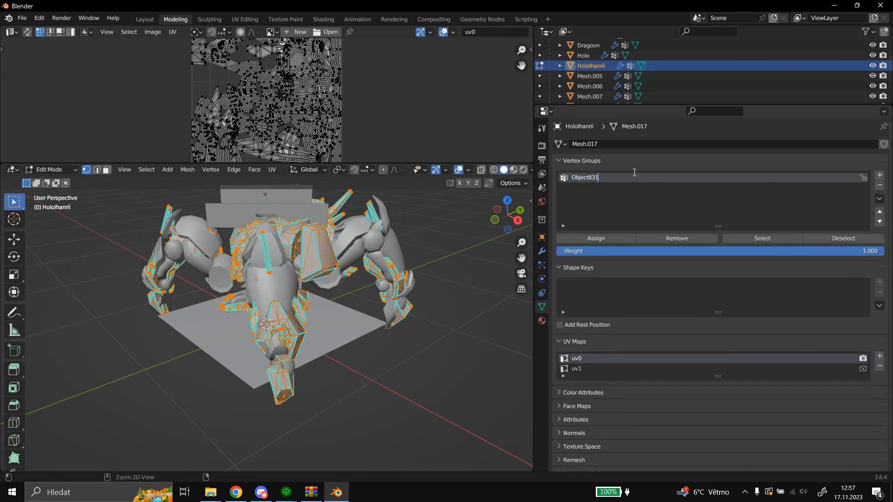
{"action": "left_click", "coordinate": [627, 161]}
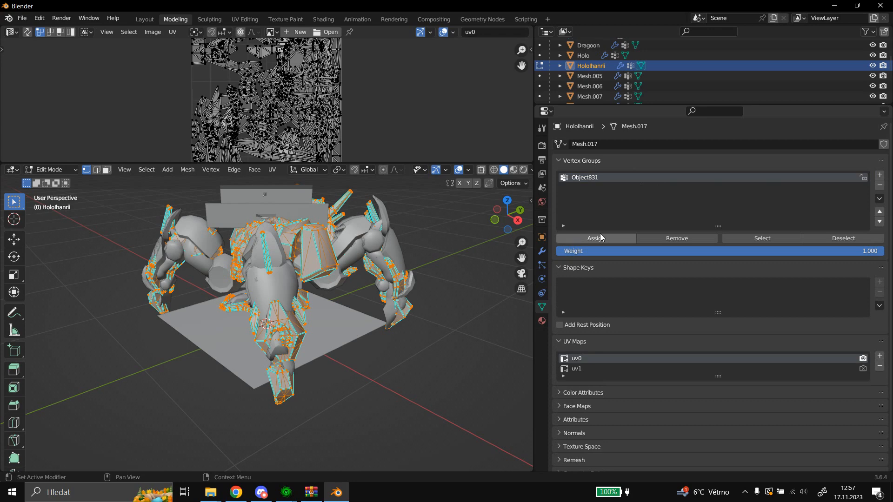
Unwrap the HoloIhanrii mesh into uv0 with Project from View, using the top orthographic view.
{"action": "scroll", "coordinate": [353, 125], "scroll_direction": "down", "scroll_amount": 1}
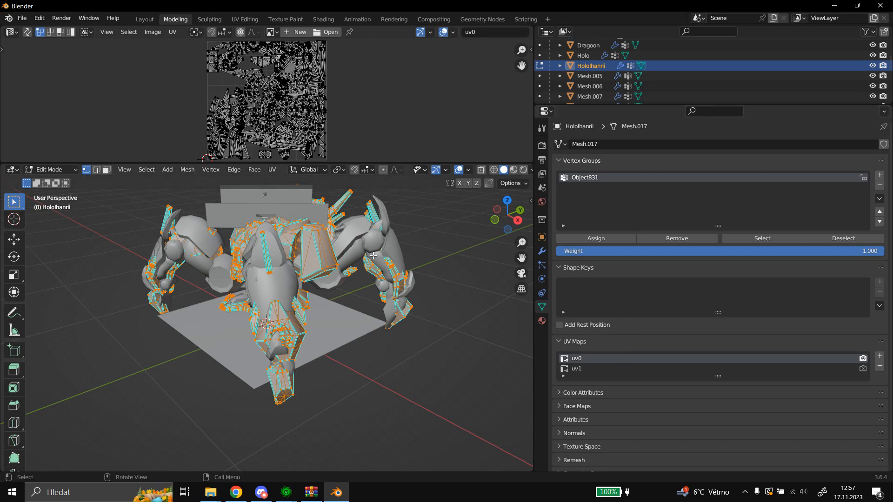
{"action": "key", "text": "KP_7"}
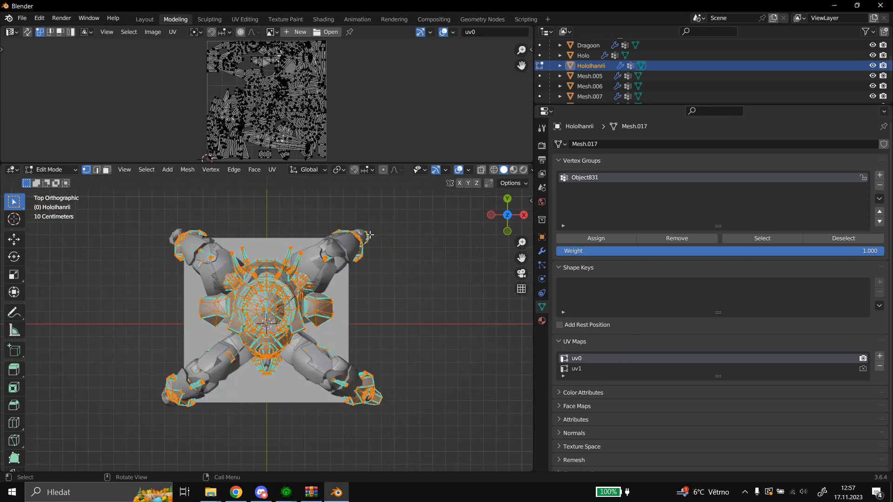
{"action": "scroll", "coordinate": [308, 292], "scroll_direction": "up", "scroll_amount": 2}
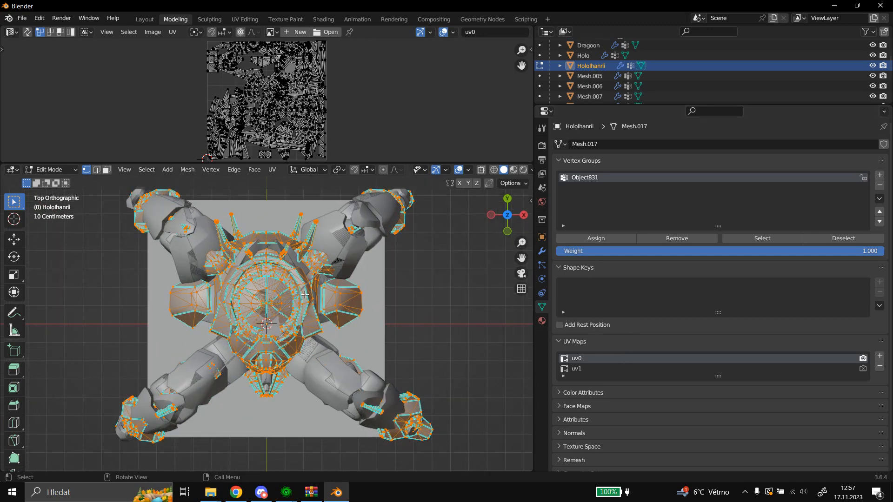
{"action": "left_click", "coordinate": [272, 170]}
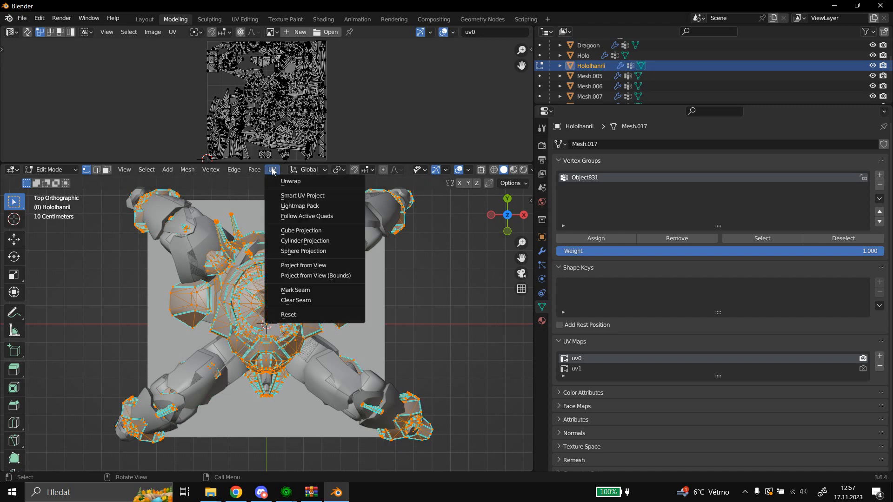
{"action": "left_click", "coordinate": [302, 266]}
Select all projected uv0 coordinates and scale them down slightly so they sit inside the UV square.
{"action": "scroll", "coordinate": [305, 120], "scroll_direction": "down", "scroll_amount": 1}
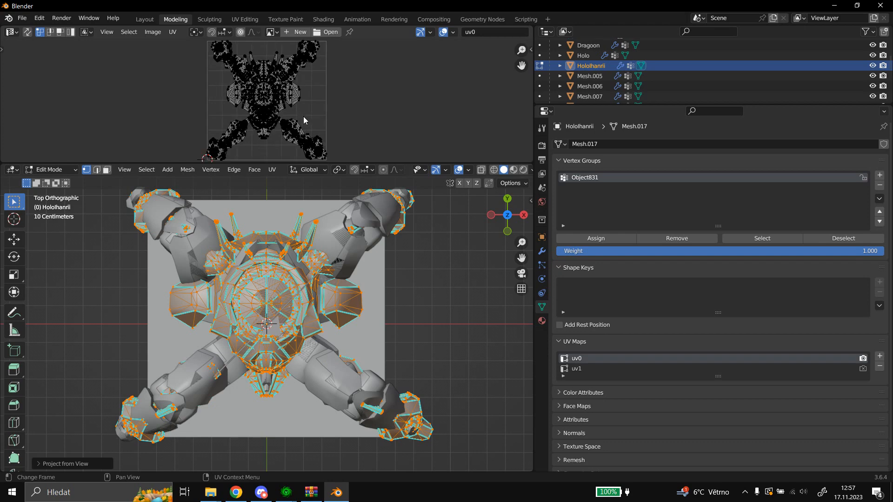
{"action": "scroll", "coordinate": [304, 120], "scroll_direction": "up", "scroll_amount": 1}
{"action": "scroll", "coordinate": [305, 120], "scroll_direction": "down", "scroll_amount": 1}
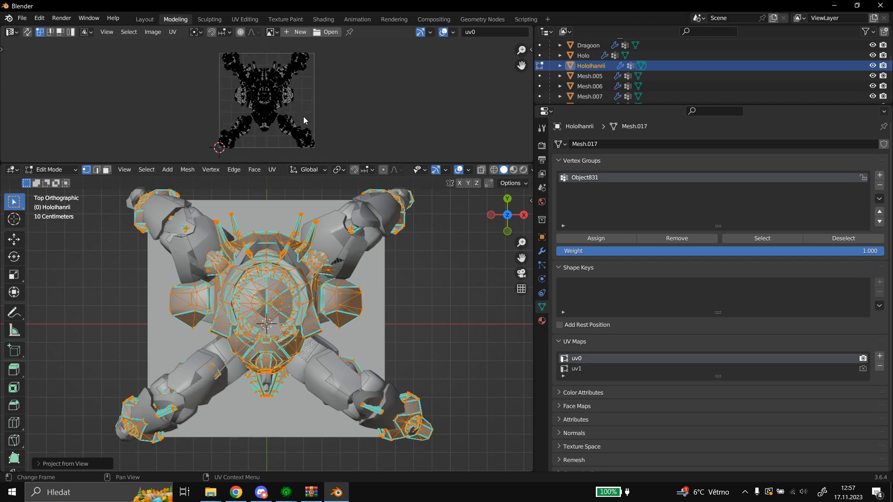
{"action": "scroll", "coordinate": [305, 120], "scroll_direction": "up", "scroll_amount": 1}
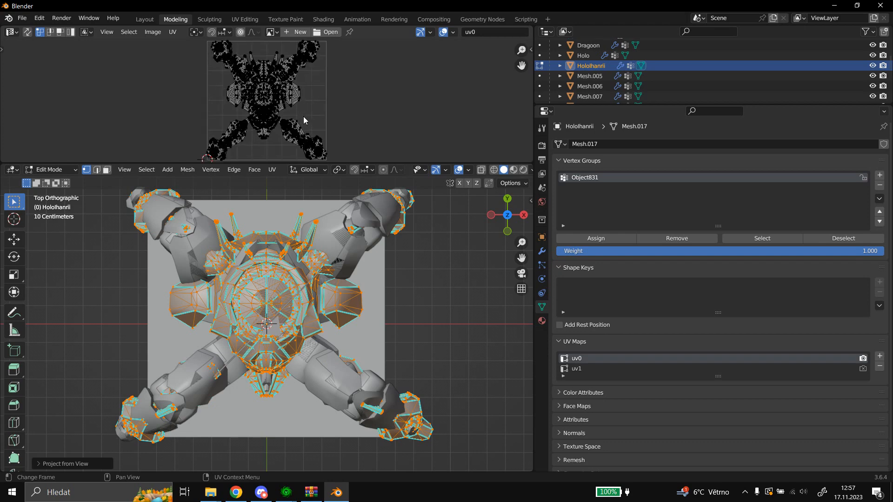
{"action": "key", "text": "a"}
{"action": "key", "text": "s"}
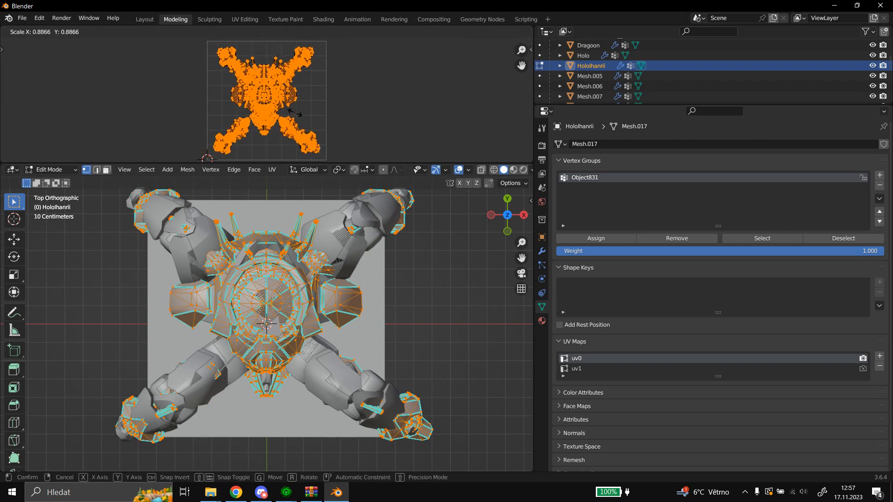
{"action": "left_click", "coordinate": [296, 112]}
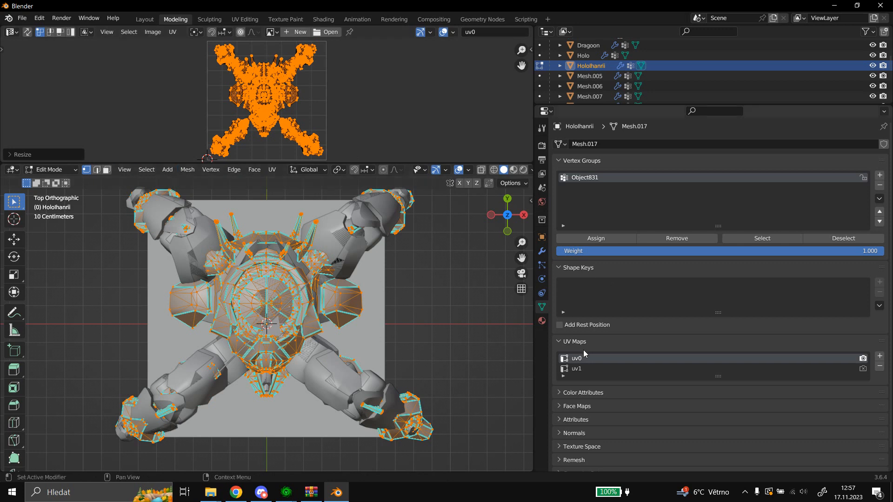
Select all uv1 coordinates of HoloIhanrii and scale them down until they collapse into a tiny point.
{"action": "left_click", "coordinate": [584, 368]}
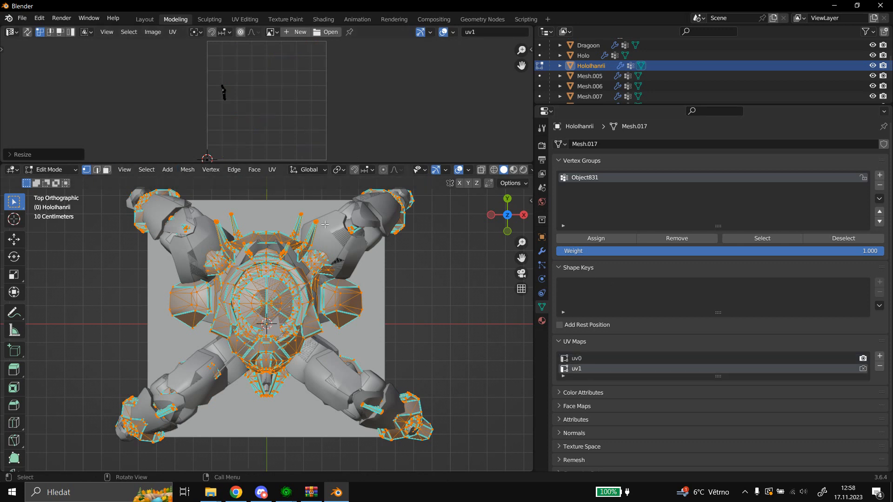
{"action": "scroll", "coordinate": [328, 132], "scroll_direction": "down", "scroll_amount": 8}
{"action": "scroll", "coordinate": [326, 130], "scroll_direction": "down", "scroll_amount": 10}
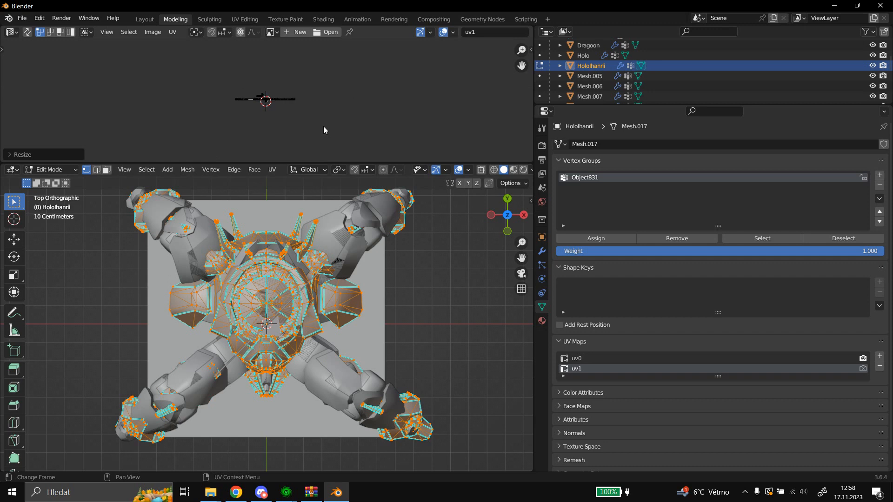
{"action": "key", "text": "a"}
{"action": "scroll", "coordinate": [314, 114], "scroll_direction": "up", "scroll_amount": 9}
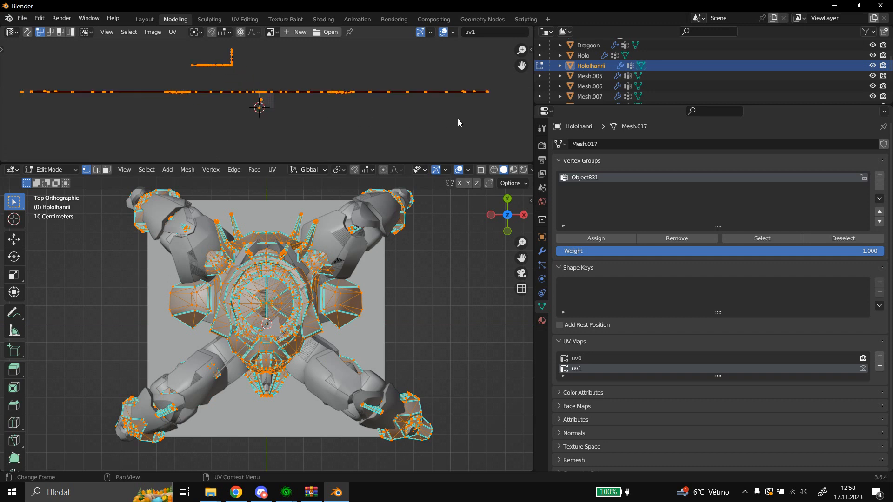
{"action": "key", "text": "s"}
{"action": "left_click", "coordinate": [284, 80]}
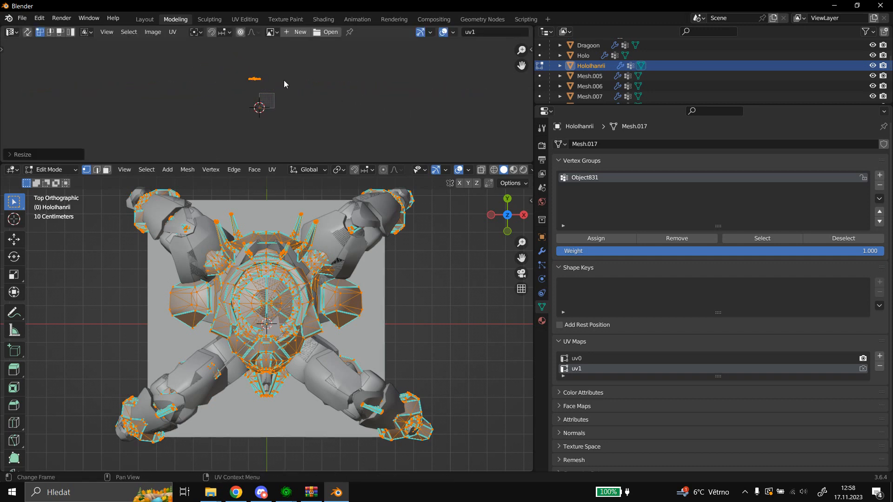
{"action": "scroll", "coordinate": [360, 96], "scroll_direction": "up", "scroll_amount": 3}
{"action": "scroll", "coordinate": [351, 98], "scroll_direction": "down", "scroll_amount": 2}
{"action": "key", "text": "s"}
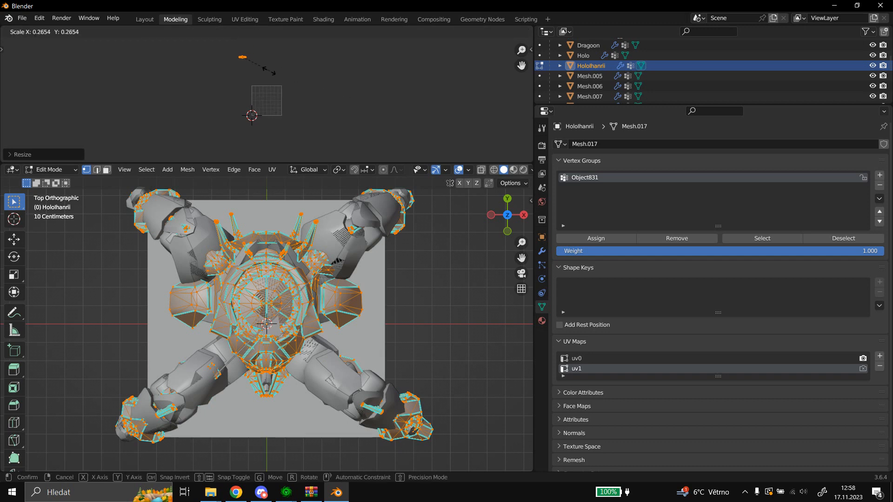
{"action": "left_click", "coordinate": [247, 62]}
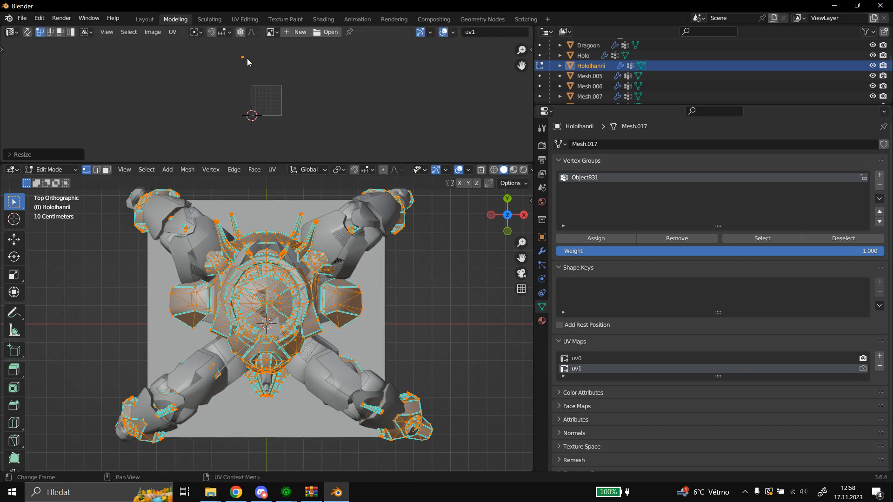
Move the collapsed uv1 coordinates into the upper-left corner of the UV square and return to Object Mode.
{"action": "scroll", "coordinate": [248, 60], "scroll_direction": "up", "scroll_amount": 4}
{"action": "key", "text": "g"}
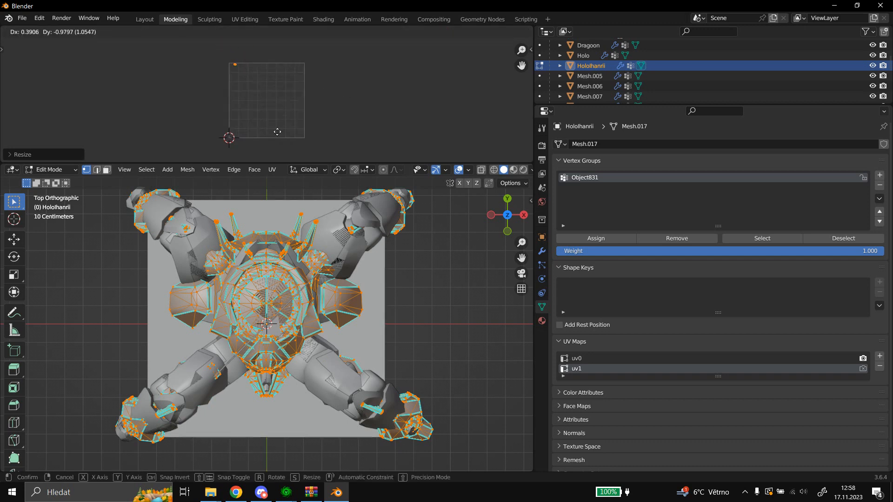
{"action": "left_click", "coordinate": [272, 132]}
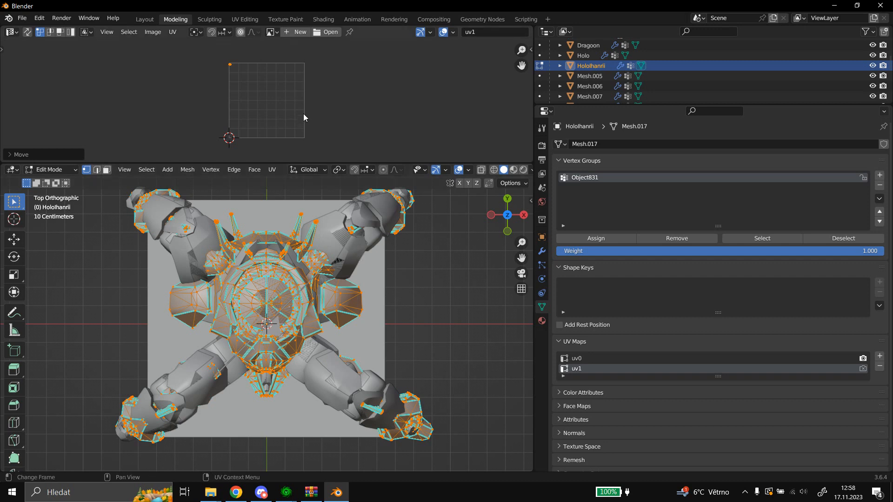
{"action": "left_click", "coordinate": [63, 170]}
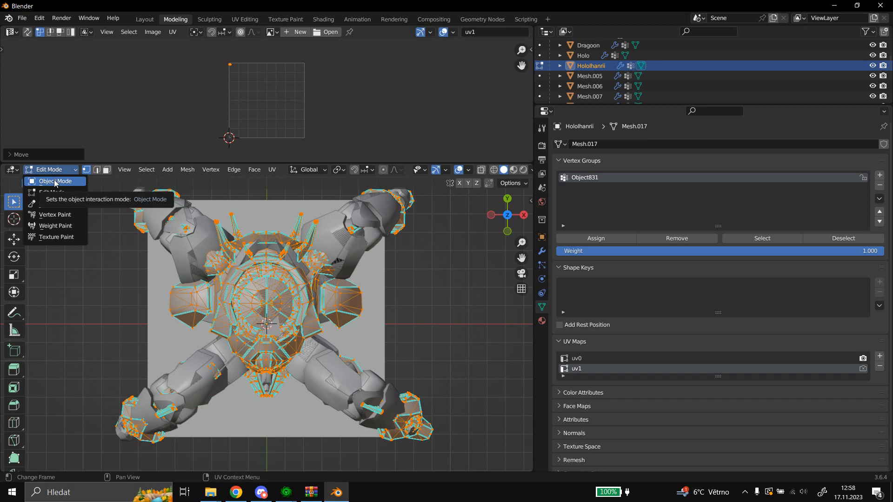
{"action": "left_click", "coordinate": [54, 180]}
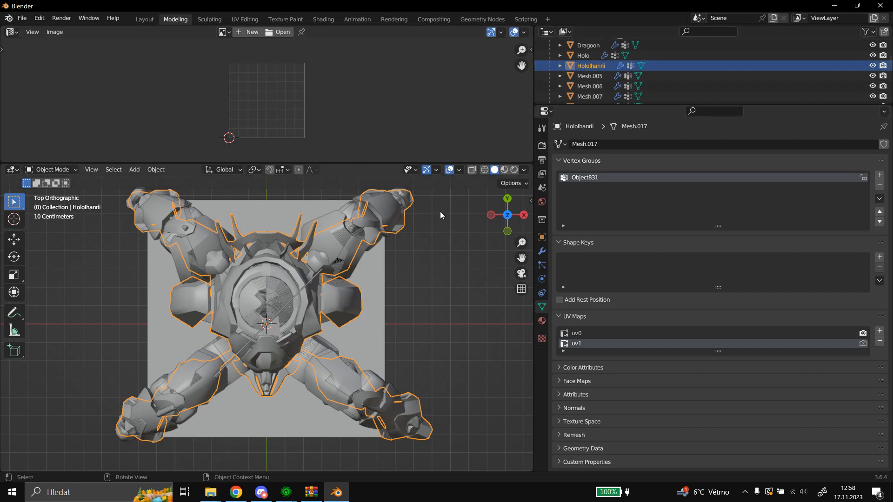
{"action": "scroll", "coordinate": [404, 210], "scroll_direction": "down", "scroll_amount": 1}
{"action": "scroll", "coordinate": [387, 209], "scroll_direction": "up", "scroll_amount": 1}
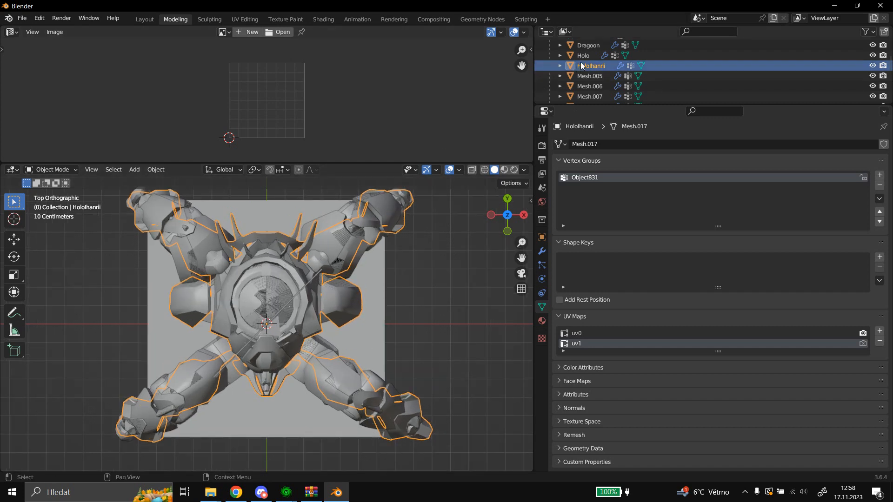
Copy the name of the Dragoon object's vertex group, Object832.
{"action": "left_click", "coordinate": [581, 49]}
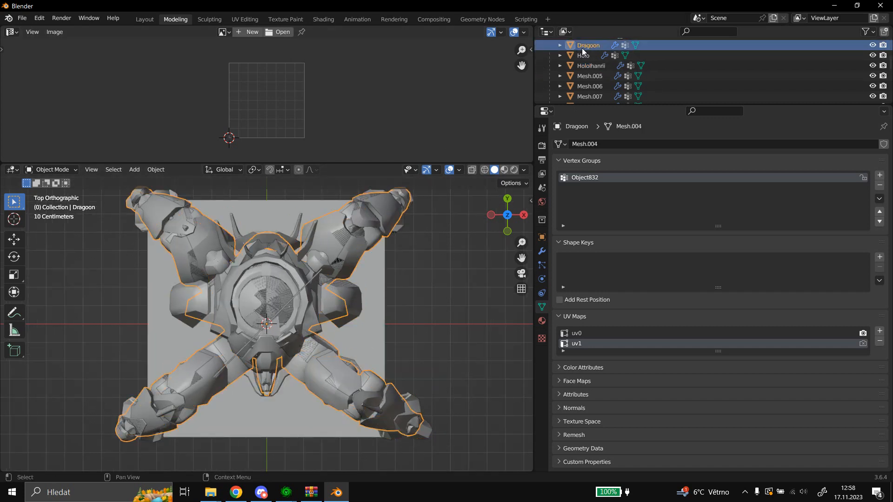
{"action": "double_click", "coordinate": [605, 179]}
{"action": "key", "text": "ctrl+c"}
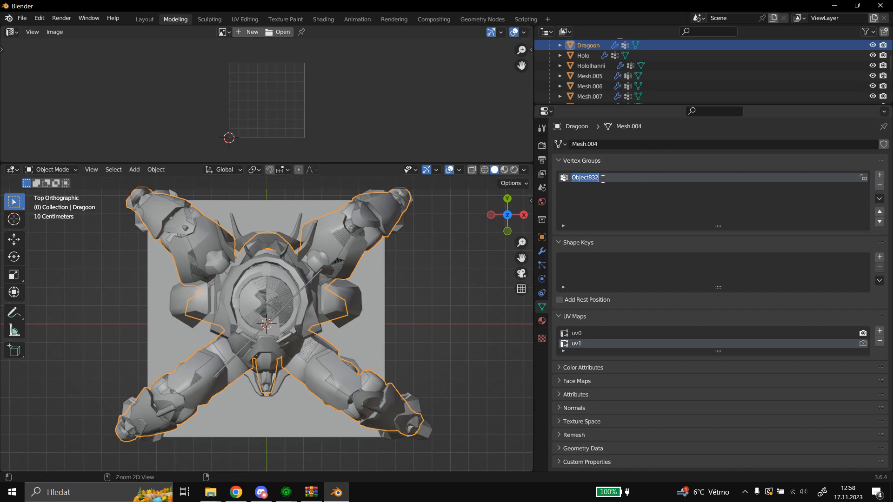
{"action": "left_click", "coordinate": [610, 159]}
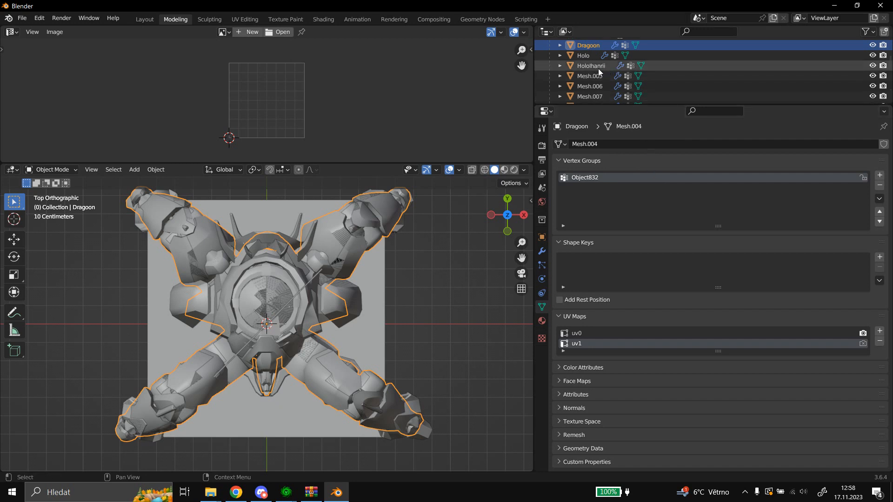
Delete the original Dragoon and Holo objects from the scene.
{"action": "scroll", "coordinate": [600, 72], "scroll_direction": "down", "scroll_amount": 1}
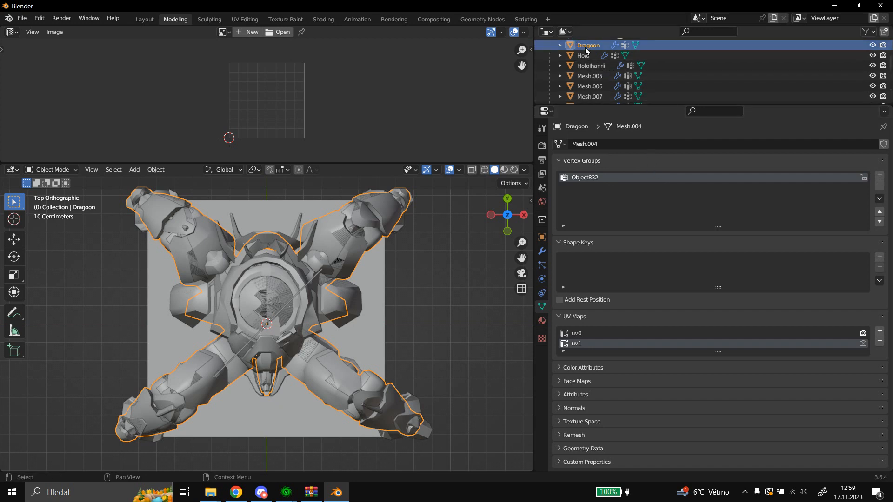
{"action": "left_click", "coordinate": [585, 46]}
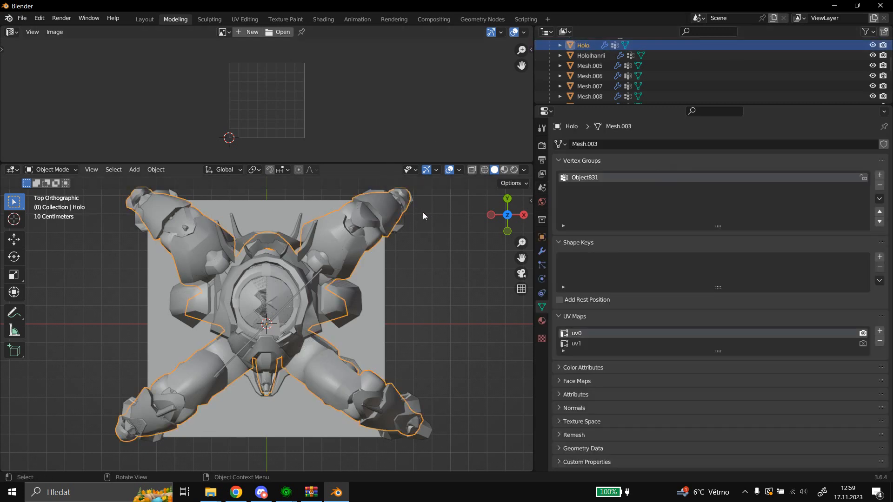
{"action": "key", "text": "Delete"}
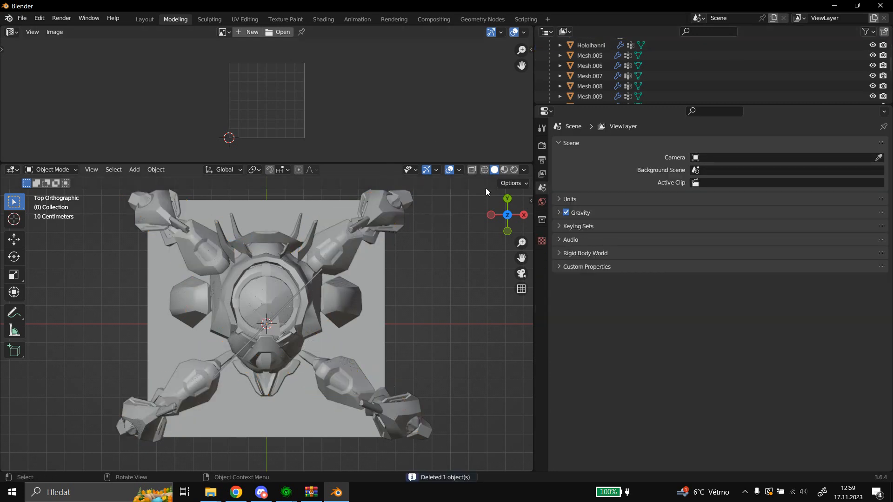
Open Mesh.005 in Edit Mode and set up an orthographic view of the model along the Y axis, with Z pointing down.
{"action": "scroll", "coordinate": [591, 64], "scroll_direction": "up", "scroll_amount": 2}
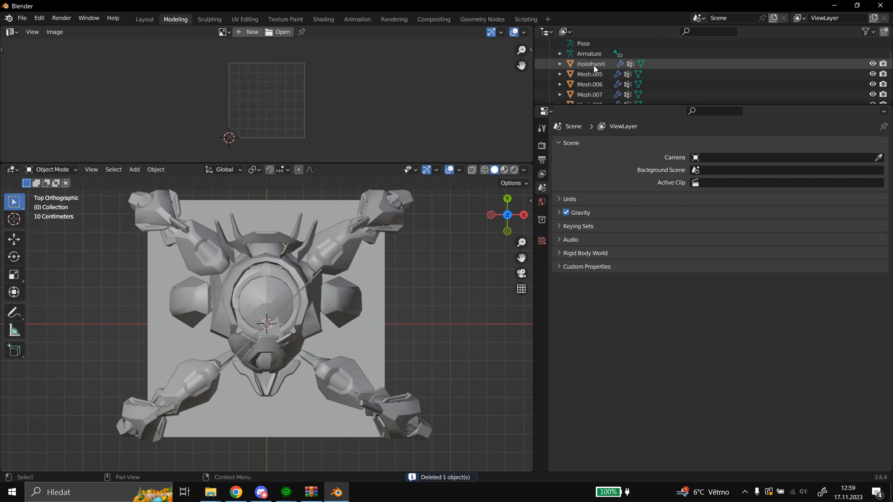
{"action": "scroll", "coordinate": [593, 65], "scroll_direction": "down", "scroll_amount": 2}
{"action": "left_click", "coordinate": [598, 56]}
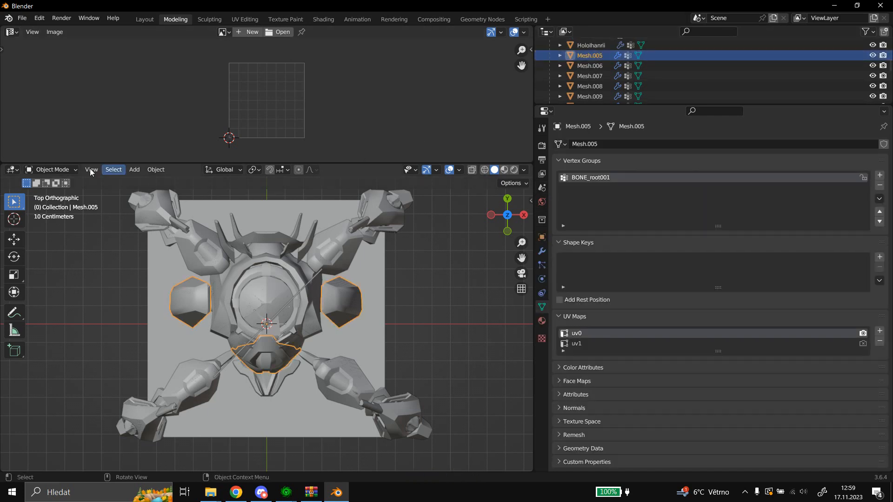
{"action": "left_click", "coordinate": [69, 168]}
{"action": "left_click", "coordinate": [64, 194]}
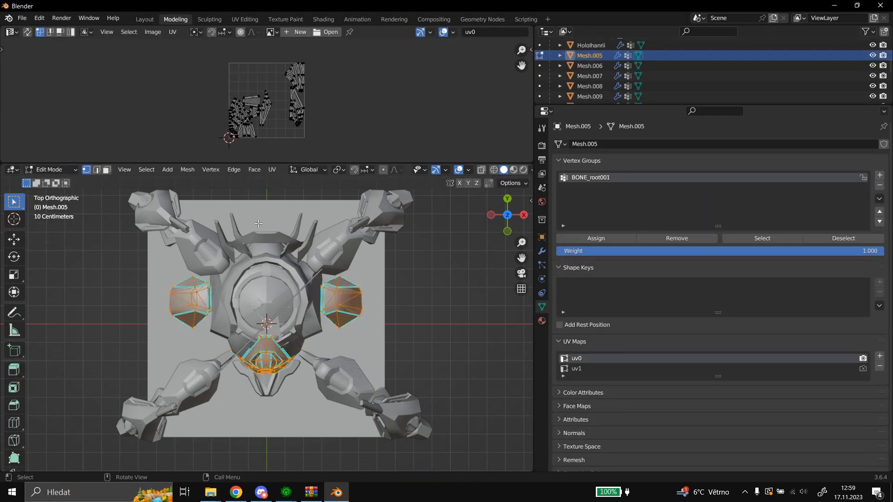
{"action": "middle_click_drag", "start_coordinate": [263, 206], "coordinate": [320, 319]}
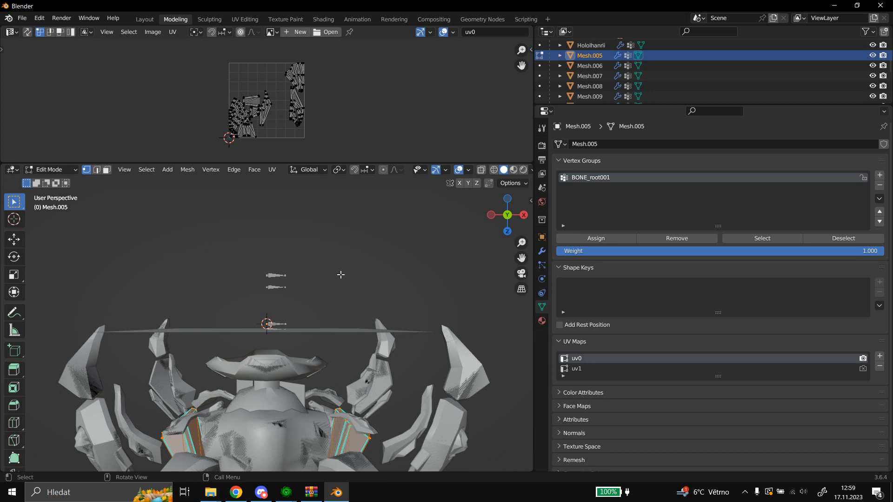
{"action": "key", "text": "KP_5"}
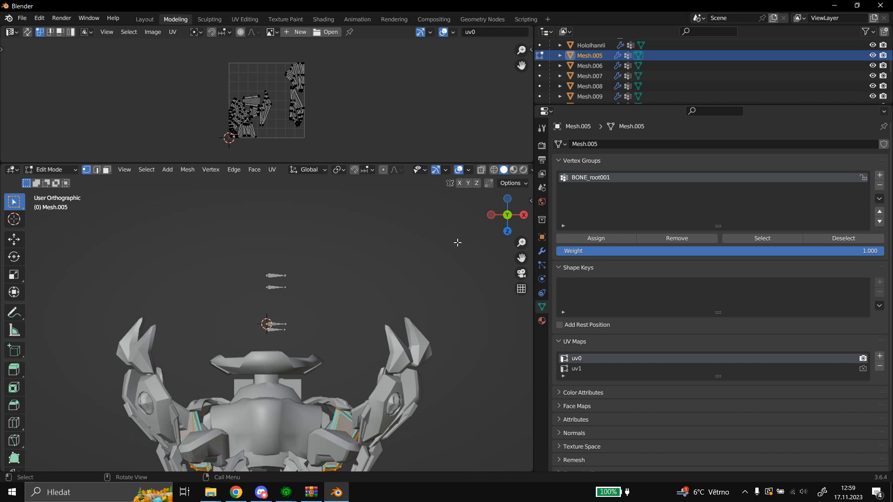
{"action": "left_click_drag", "start_coordinate": [521, 257], "coordinate": [522, 209]}
{"action": "scroll", "coordinate": [474, 294], "scroll_direction": "up", "scroll_amount": 2}
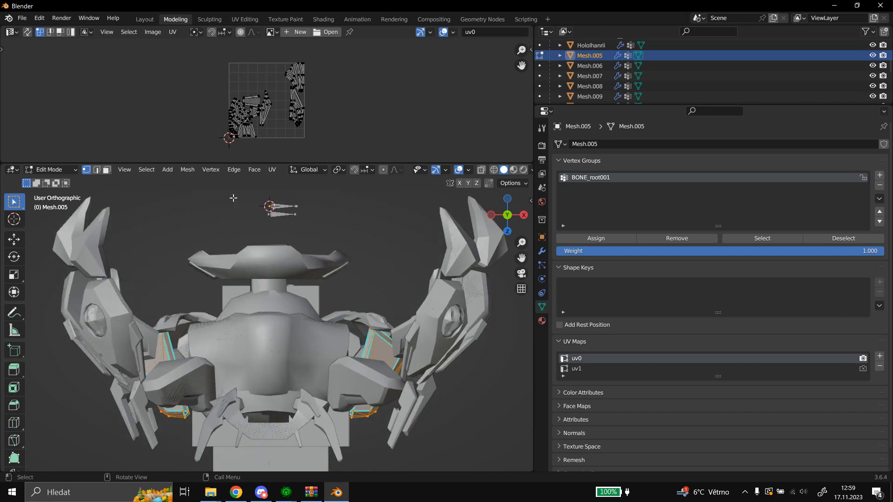
Rename the BONE_root001 vertex group of Mesh.005 to the copied name Object832.
{"action": "double_click", "coordinate": [617, 177]}
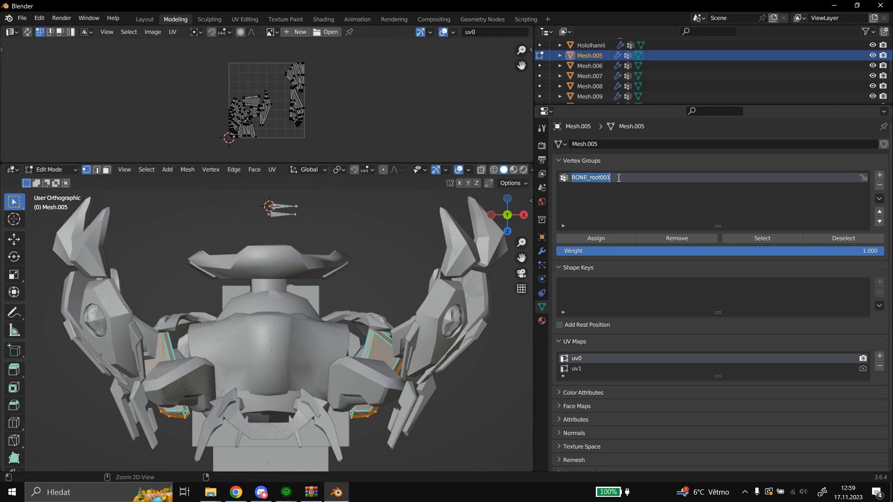
{"action": "key", "text": "ctrl+v"}
{"action": "key", "text": "Return"}
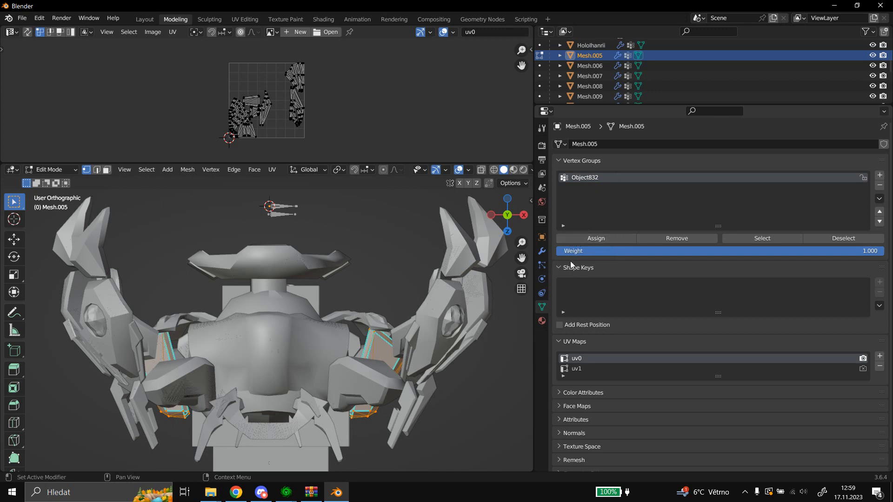
Unwrap Mesh.005 into uv1 with Project from View, using the current orthographic view, and return to Object Mode.
{"action": "left_click", "coordinate": [594, 368]}
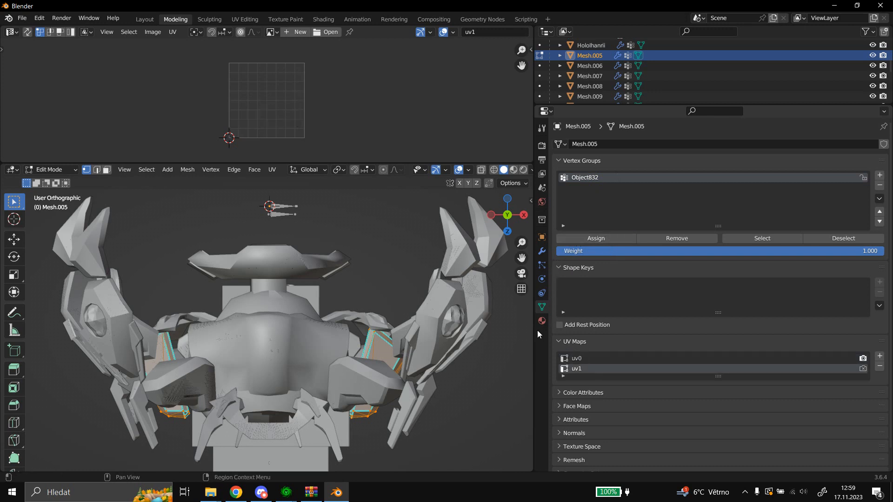
{"action": "scroll", "coordinate": [613, 366], "scroll_direction": "down", "scroll_amount": 1}
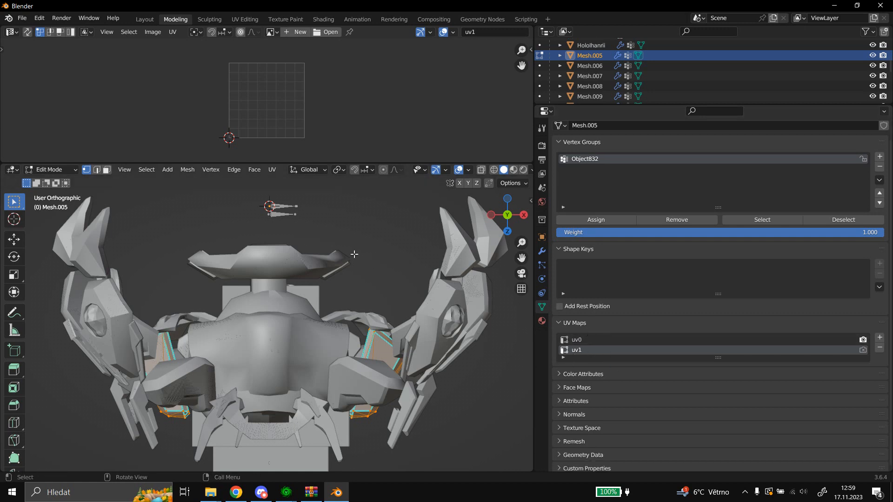
{"action": "left_click", "coordinate": [273, 170]}
{"action": "left_click", "coordinate": [303, 266]}
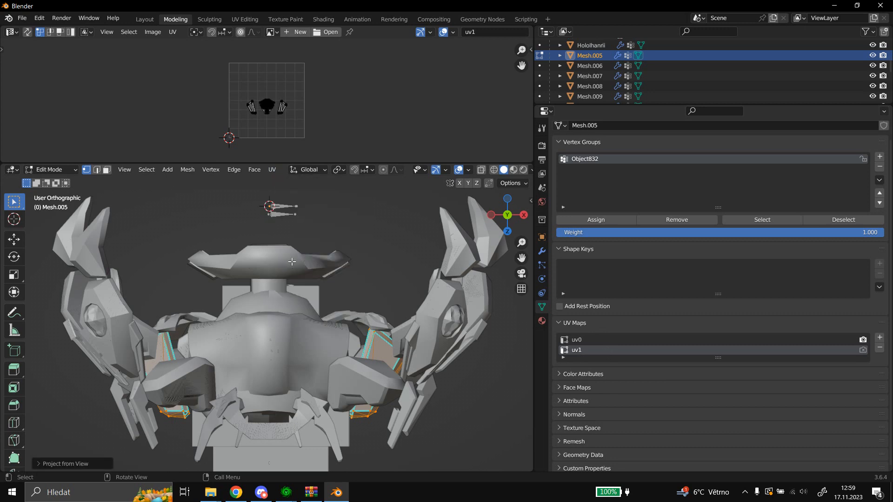
{"action": "scroll", "coordinate": [310, 139], "scroll_direction": "up", "scroll_amount": 3}
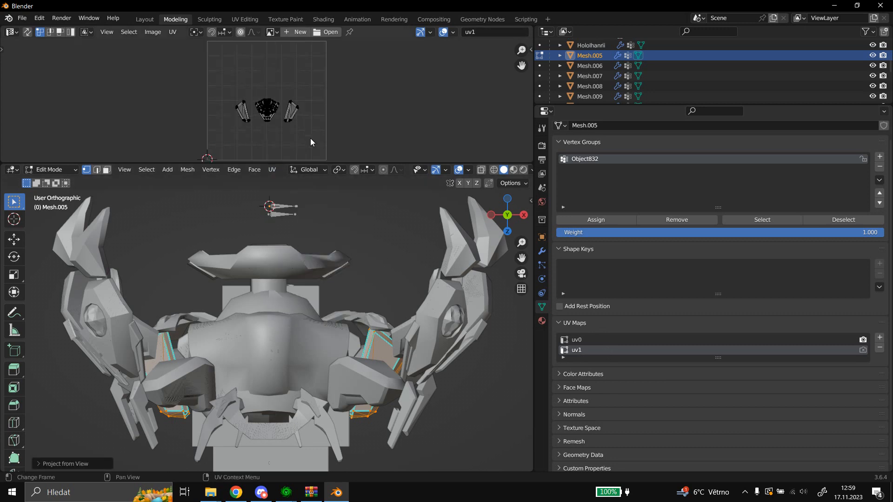
{"action": "scroll", "coordinate": [305, 139], "scroll_direction": "down", "scroll_amount": 3}
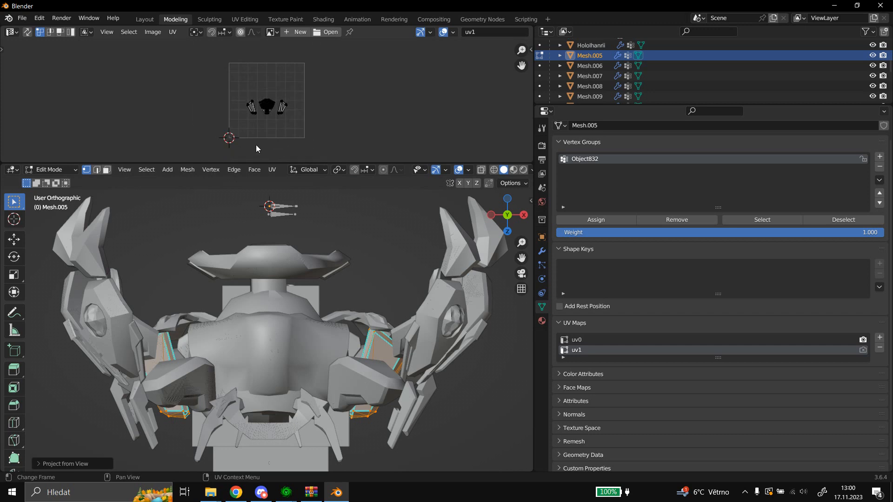
{"action": "left_click", "coordinate": [77, 170]}
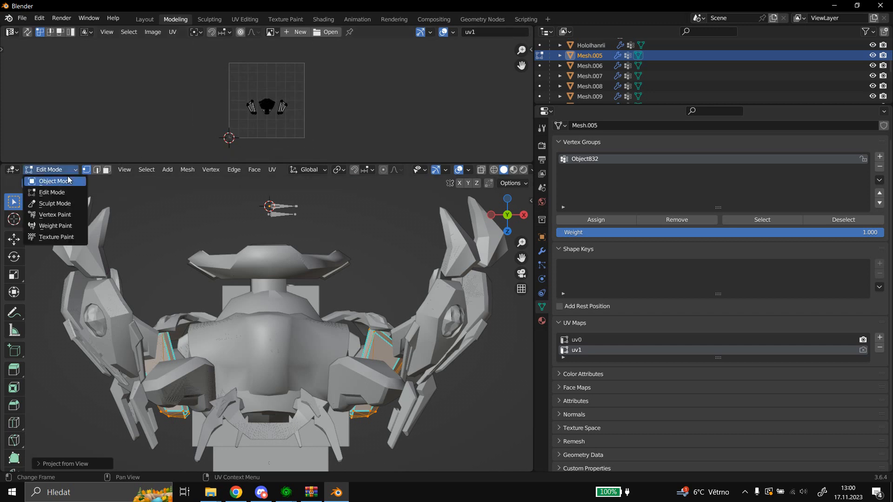
{"action": "left_click", "coordinate": [51, 182]}
Open the leg mesh Mesh.007 in Edit Mode and unwrap it into uv1 with Project from View from the same orthographic view.
{"action": "left_click", "coordinate": [81, 235]}
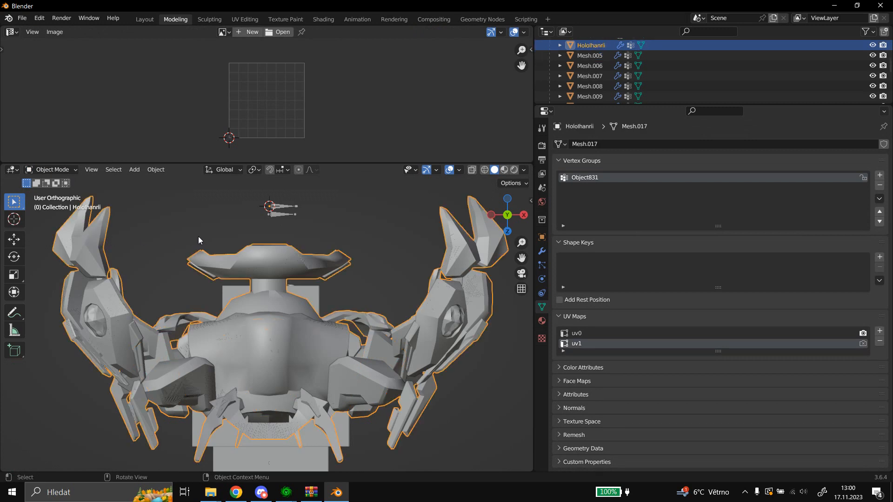
{"action": "left_click", "coordinate": [97, 234]}
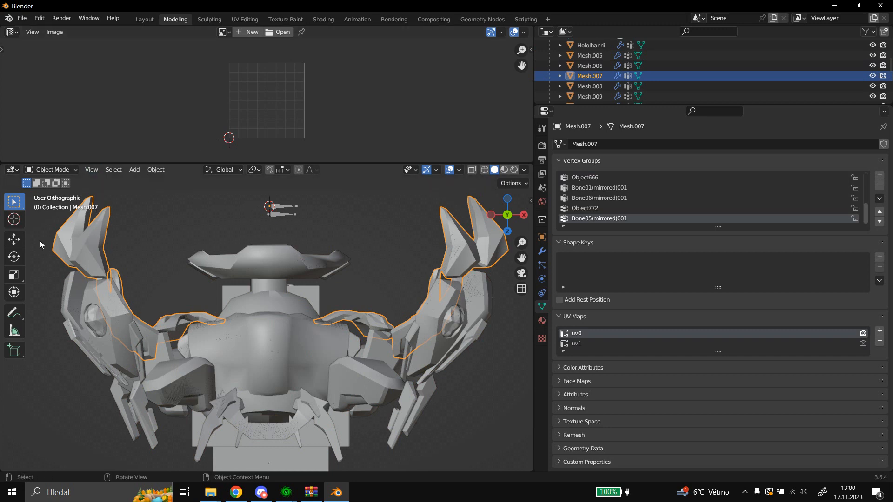
{"action": "left_click", "coordinate": [68, 172]}
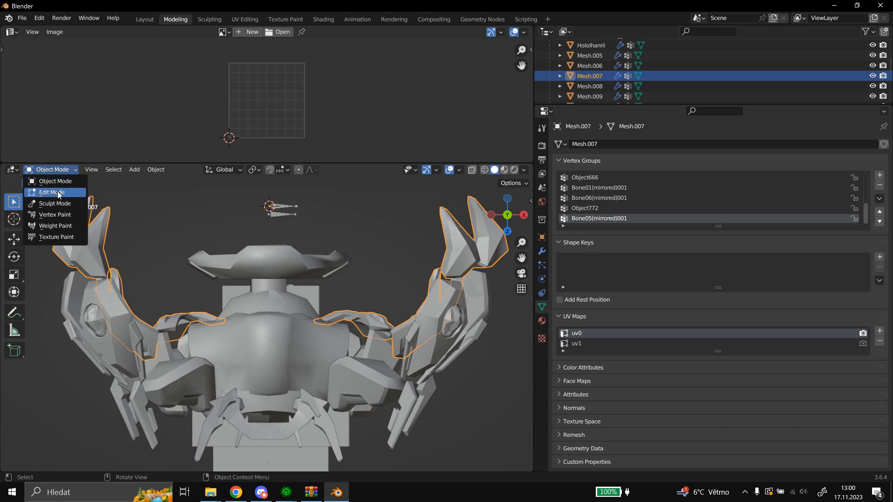
{"action": "left_click", "coordinate": [58, 195]}
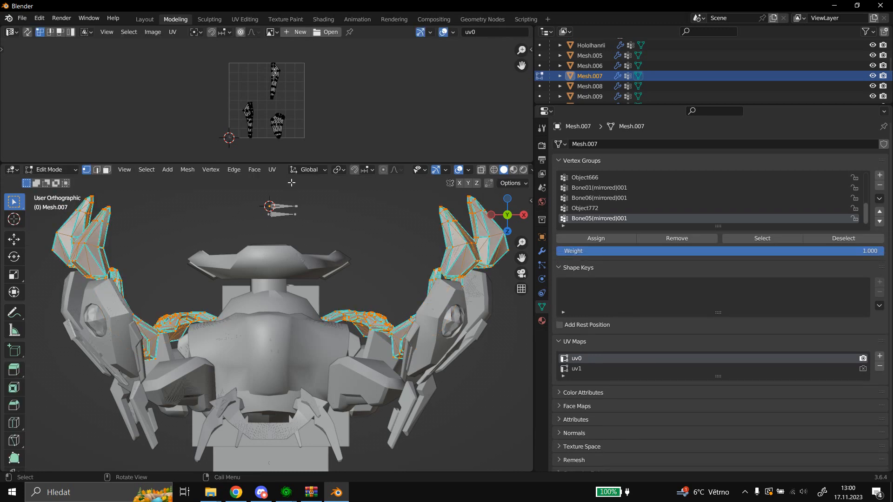
{"action": "left_click", "coordinate": [598, 368]}
{"action": "left_click", "coordinate": [278, 171]}
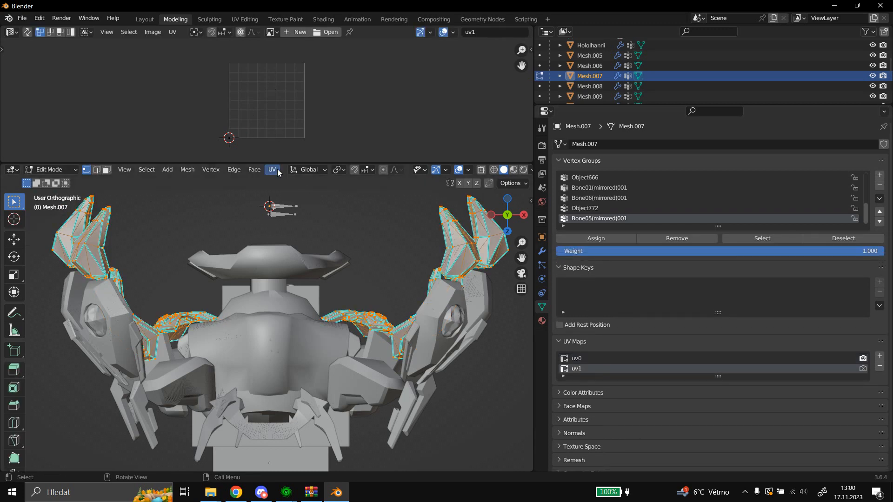
{"action": "left_click", "coordinate": [277, 171]}
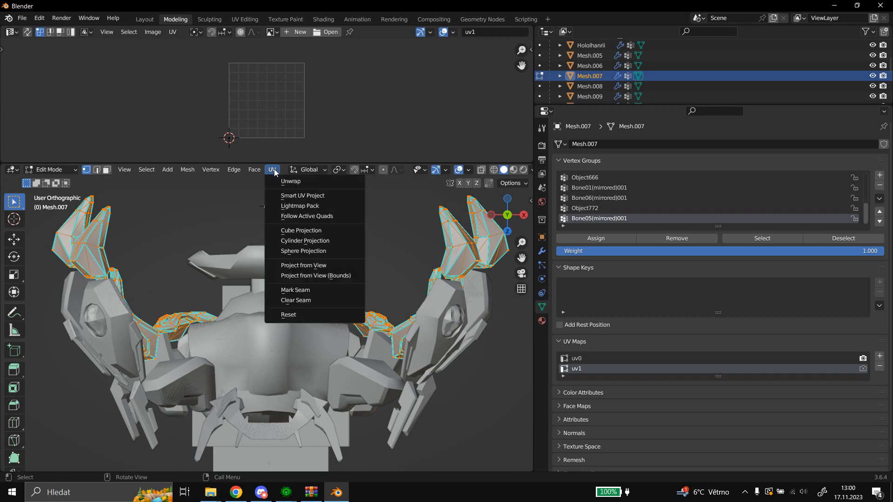
{"action": "left_click", "coordinate": [283, 264]}
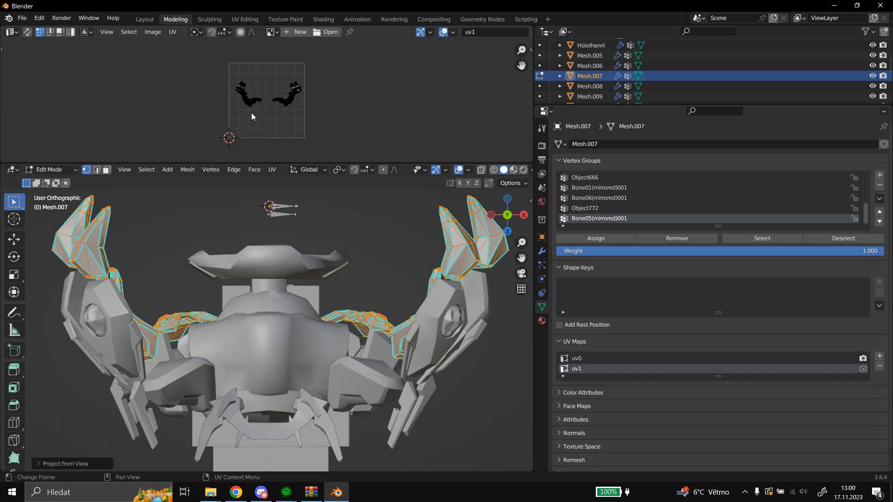
{"action": "scroll", "coordinate": [251, 116], "scroll_direction": "up", "scroll_amount": 2}
{"action": "scroll", "coordinate": [250, 116], "scroll_direction": "down", "scroll_amount": 1}
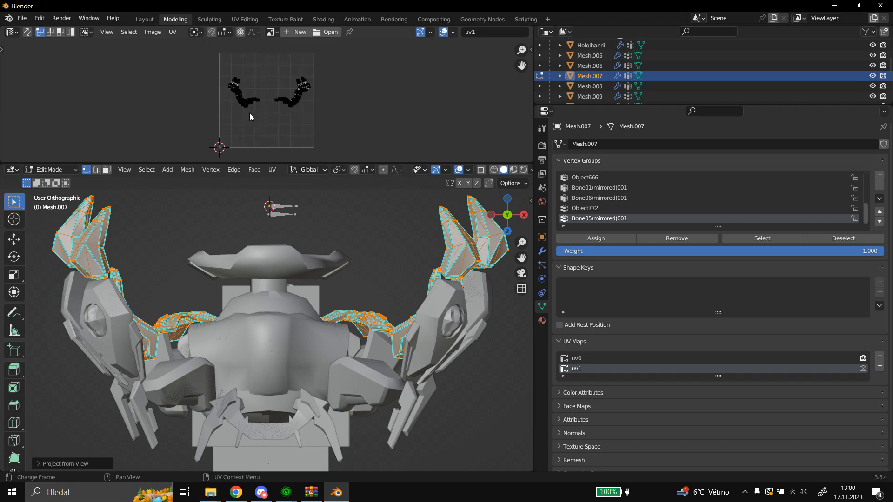
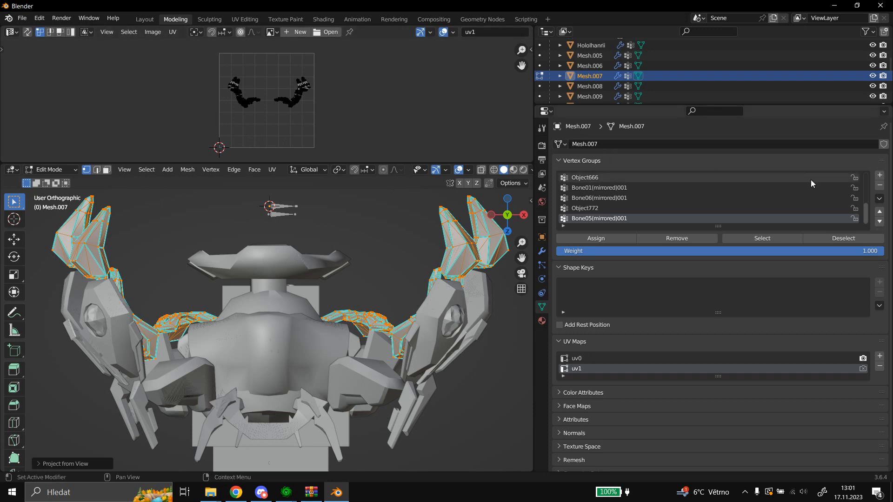
Replace all vertex groups of Mesh.007 with a single group named Object832 and return to Object Mode.
{"action": "left_click", "coordinate": [879, 198]}
{"action": "left_click", "coordinate": [825, 315]}
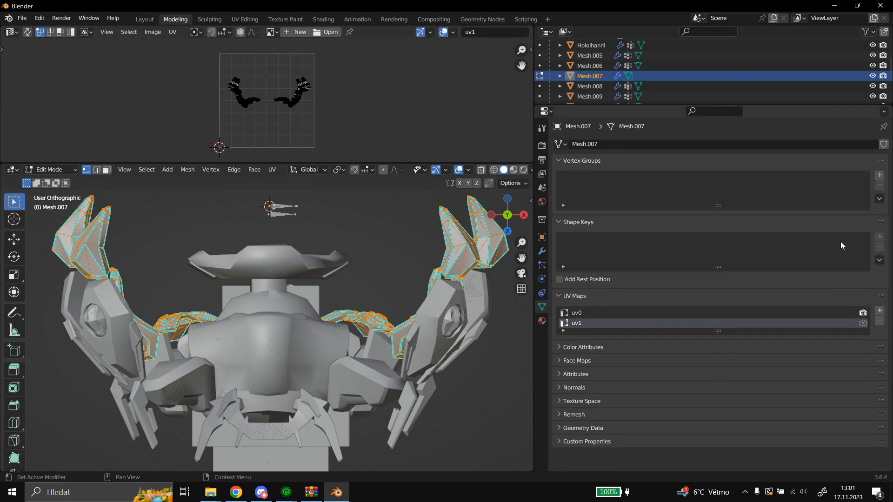
{"action": "left_click", "coordinate": [879, 175]}
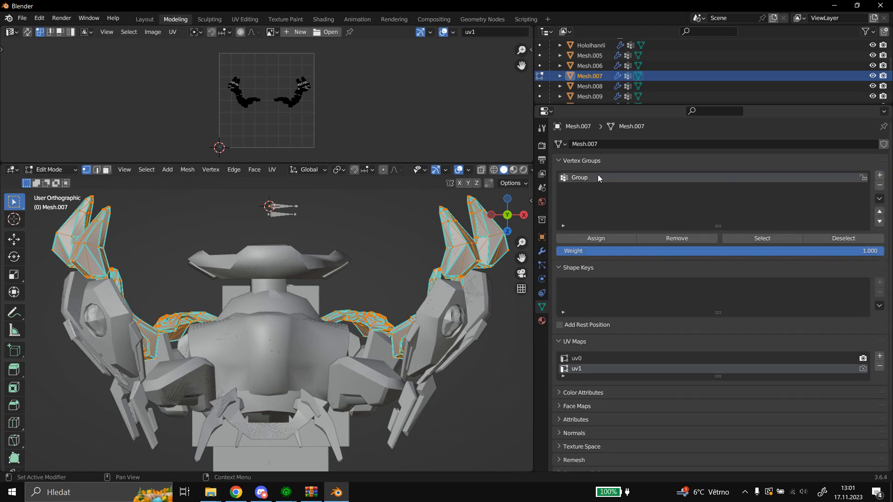
{"action": "double_click", "coordinate": [598, 177]}
{"action": "type", "text": "Object832"}
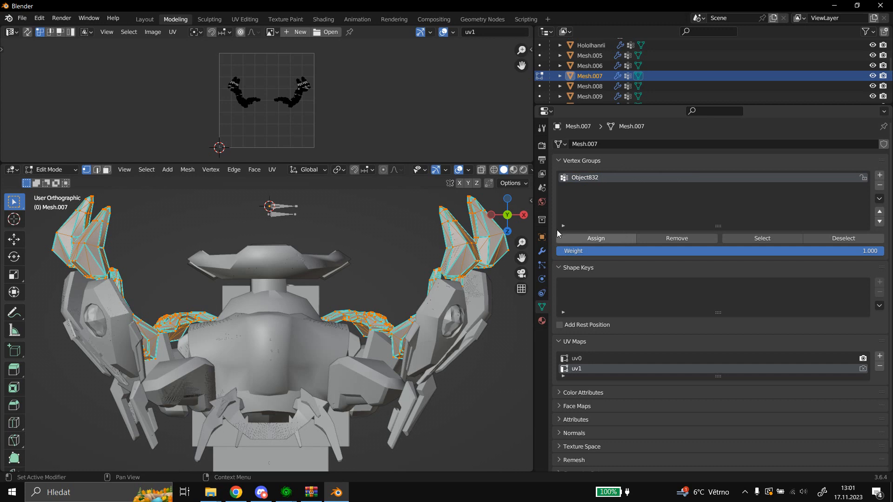
{"action": "left_click", "coordinate": [52, 170]}
{"action": "left_click", "coordinate": [55, 181]}
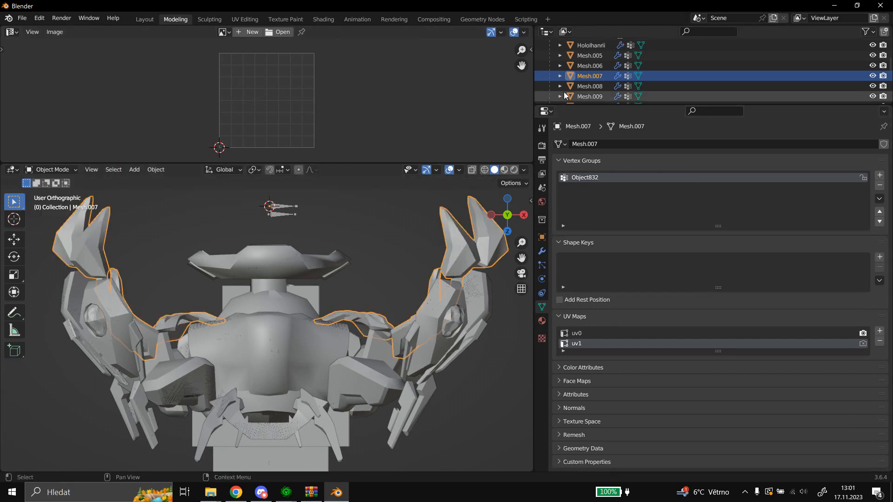
Unwrap Mesh.005 into uv1 again with Project from View in Edit Mode and return to Object Mode.
{"action": "left_click", "coordinate": [593, 56]}
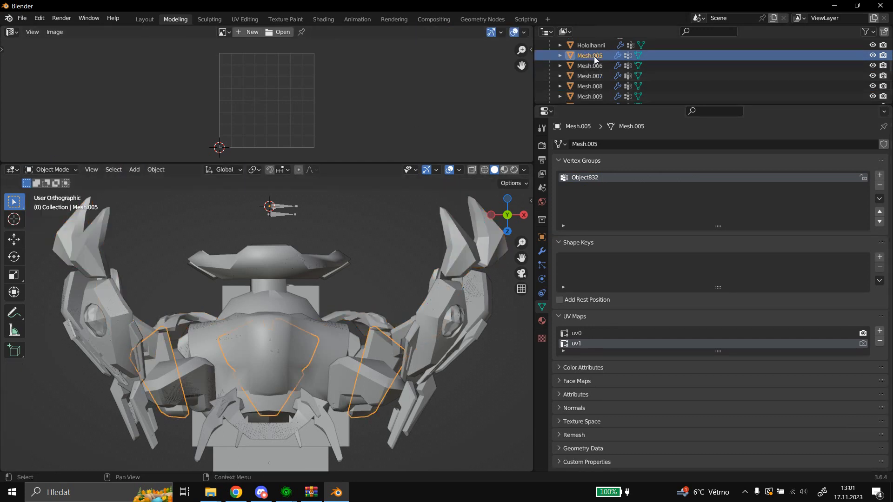
{"action": "left_click", "coordinate": [54, 171]}
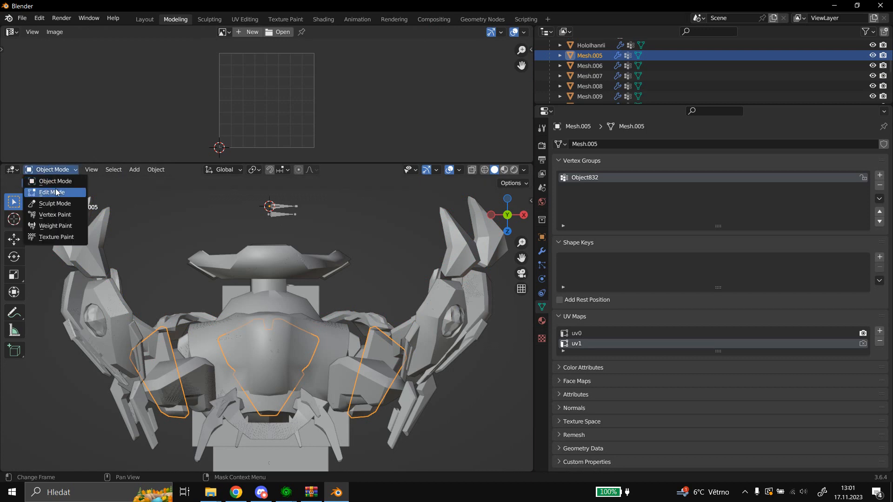
{"action": "left_click", "coordinate": [83, 191]}
{"action": "left_click", "coordinate": [272, 169]}
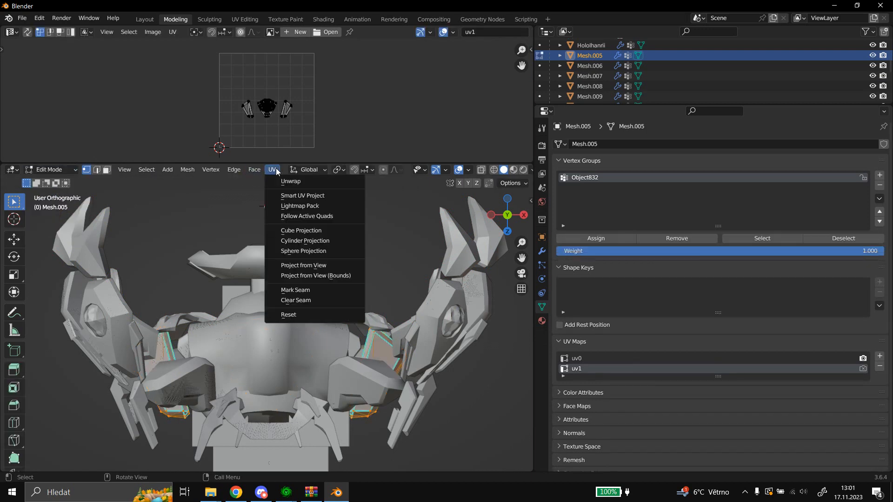
{"action": "left_click", "coordinate": [303, 265]}
{"action": "left_click", "coordinate": [52, 170]}
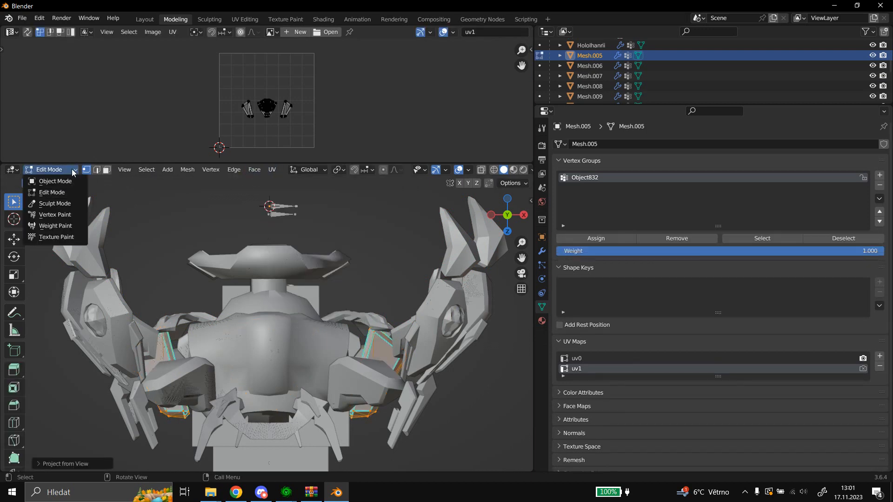
{"action": "left_click", "coordinate": [75, 181]}
Open Mesh.006 in Edit Mode, remove all vertex groups except Bone013 and rename that one to Object832.
{"action": "left_click", "coordinate": [599, 69]}
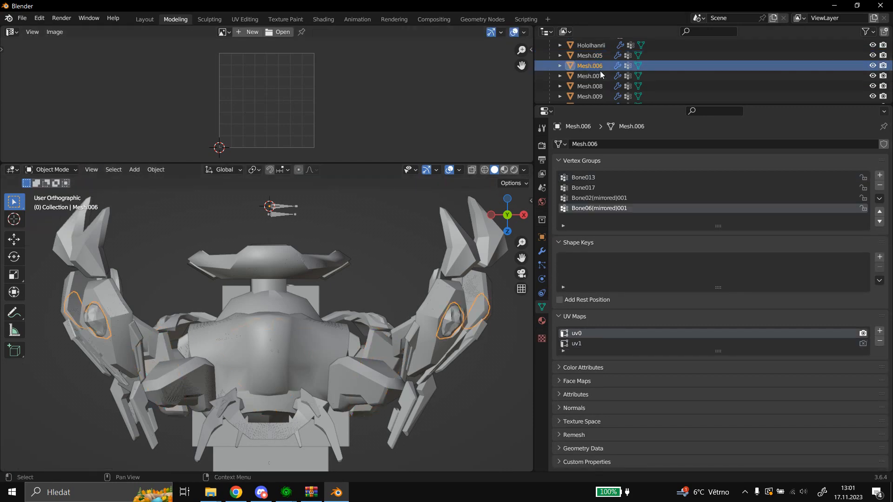
{"action": "left_click", "coordinate": [52, 170]}
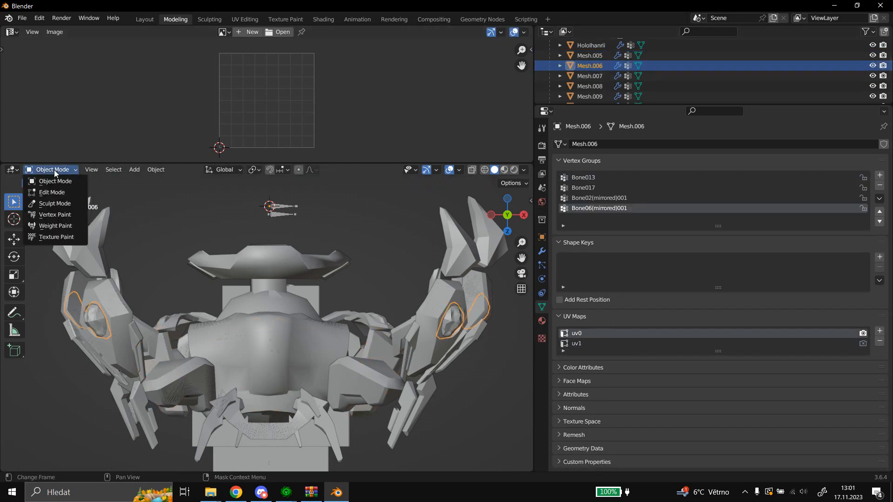
{"action": "left_click", "coordinate": [61, 192]}
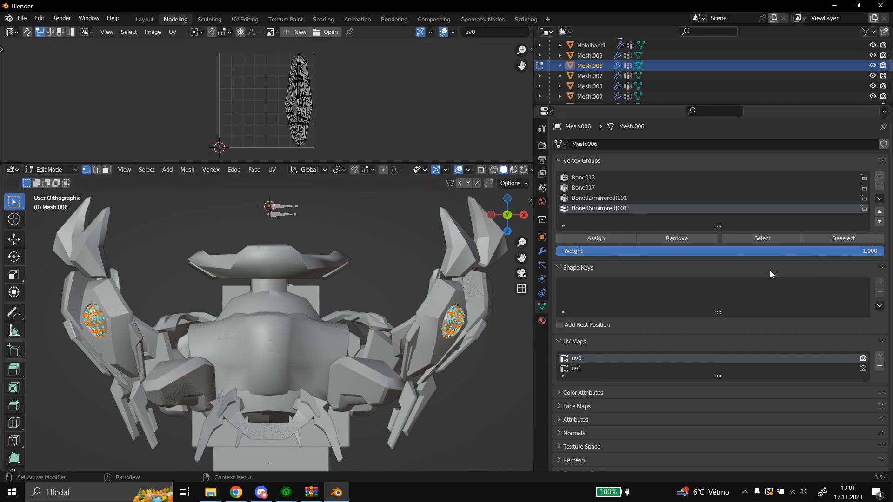
{"action": "left_click", "coordinate": [883, 189]}
{"action": "left_click", "coordinate": [883, 189]}
{"action": "left_click", "coordinate": [883, 188]}
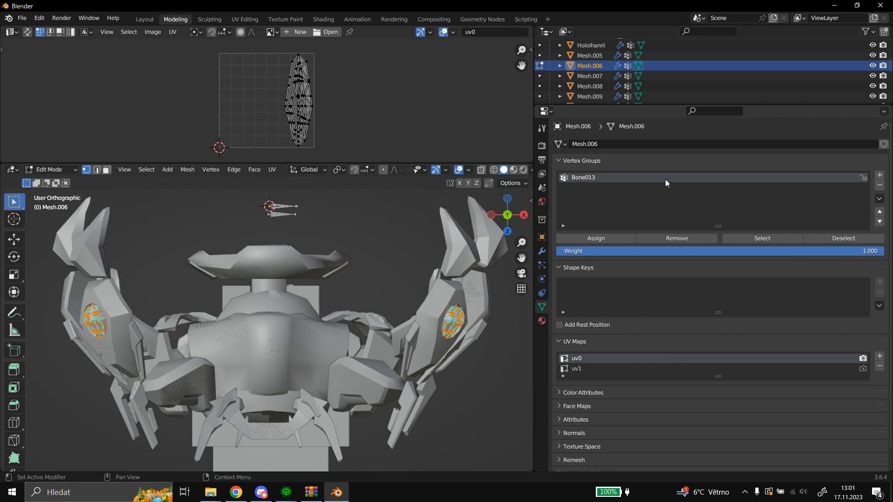
{"action": "double_click", "coordinate": [666, 180]}
{"action": "type", "text": "Object832"}
{"action": "key", "text": "Return"}
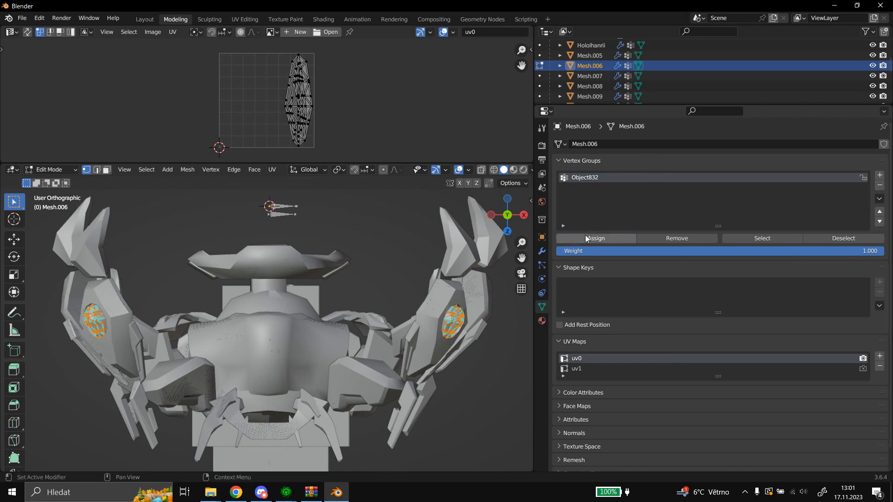
Make uv1 the active UV map of Mesh.006, unwrap it with Project from View and return to Object Mode.
{"action": "left_click", "coordinate": [602, 370]}
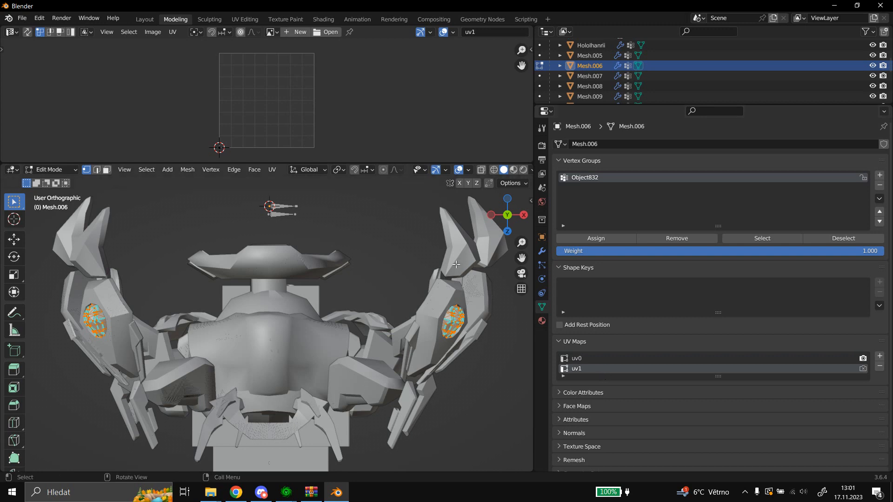
{"action": "left_click", "coordinate": [272, 171]}
{"action": "left_click", "coordinate": [312, 266]}
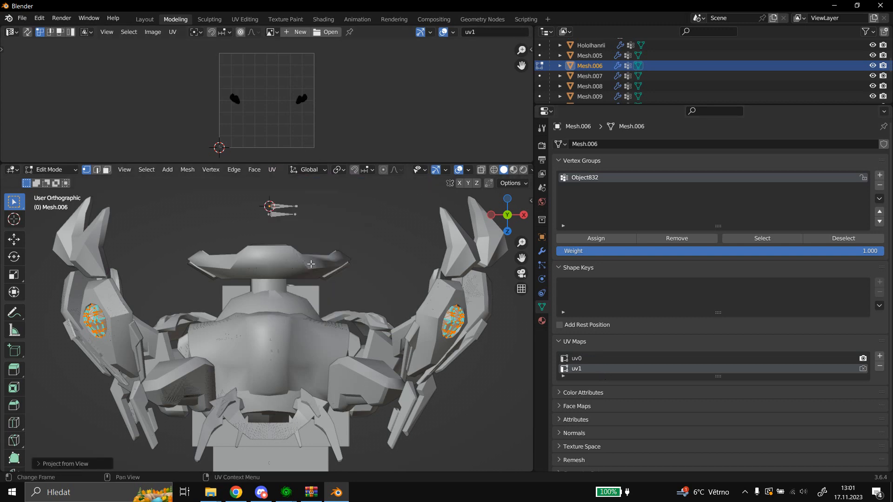
{"action": "left_click", "coordinate": [52, 169]}
{"action": "left_click", "coordinate": [52, 180]}
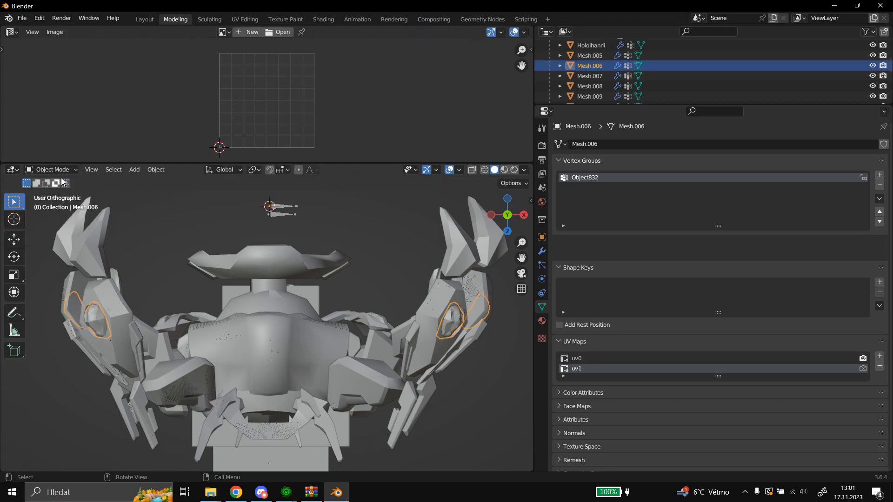
Check the vertex group and UV maps of Mesh.007 and select the leg armor mesh Mesh.008.
{"action": "left_click", "coordinate": [601, 79]}
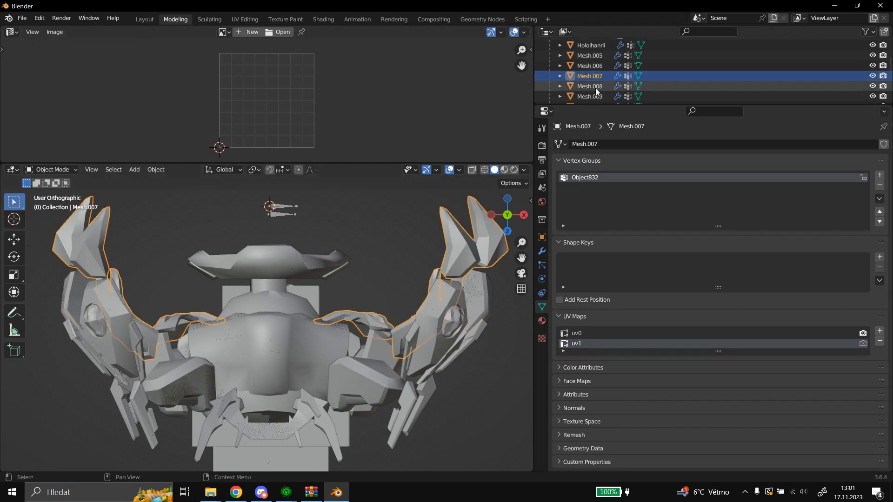
{"action": "scroll", "coordinate": [595, 88], "scroll_direction": "down", "scroll_amount": 2}
{"action": "scroll", "coordinate": [595, 90], "scroll_direction": "up", "scroll_amount": 2}
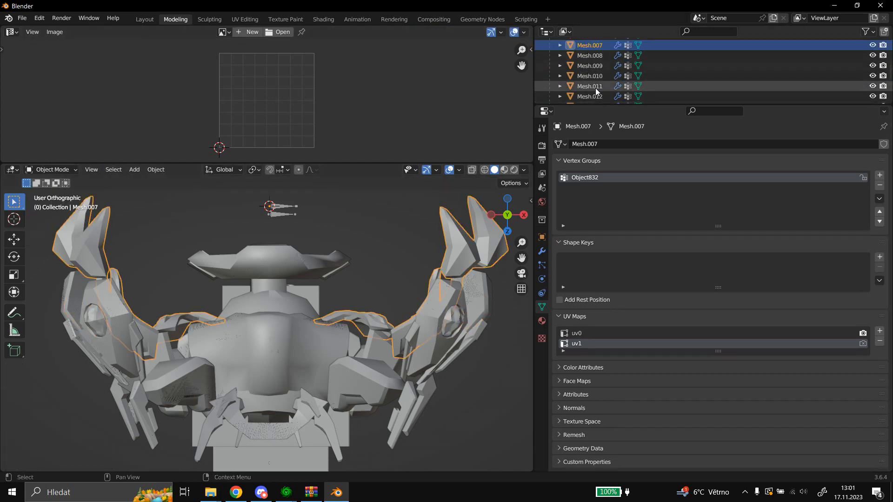
{"action": "left_click", "coordinate": [592, 57]}
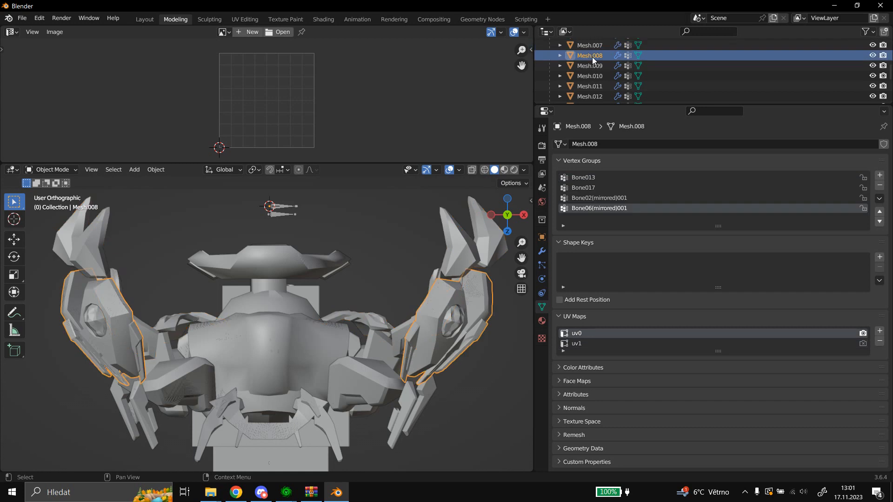
Select the Armature and expand the M3 Materials section of its object properties.
{"action": "scroll", "coordinate": [593, 57], "scroll_direction": "up", "scroll_amount": 2}
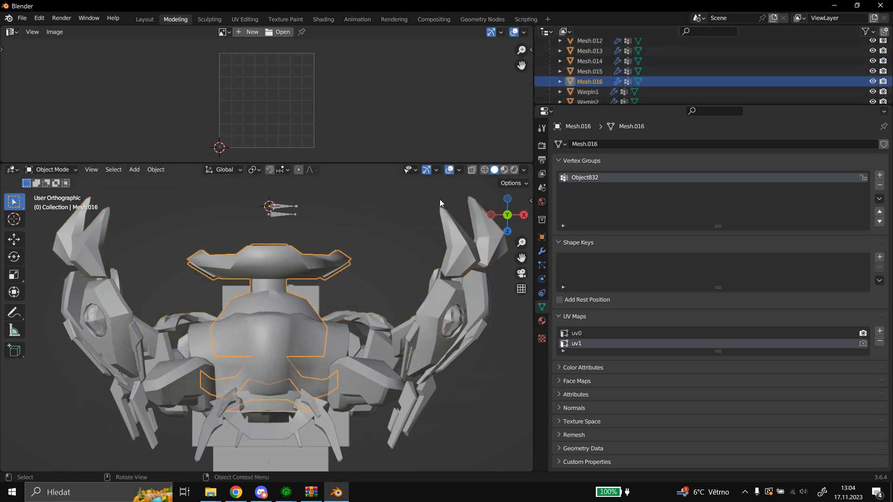
{"action": "scroll", "coordinate": [600, 74], "scroll_direction": "up", "scroll_amount": 4}
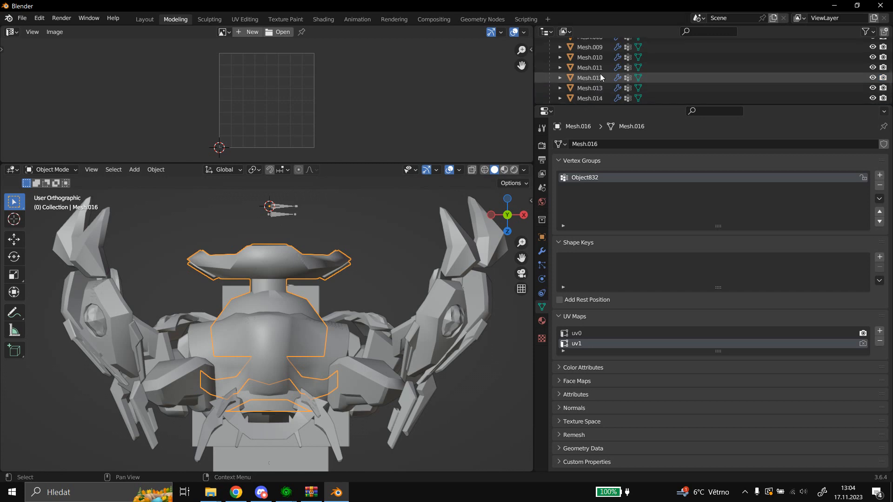
{"action": "scroll", "coordinate": [599, 74], "scroll_direction": "up", "scroll_amount": 3}
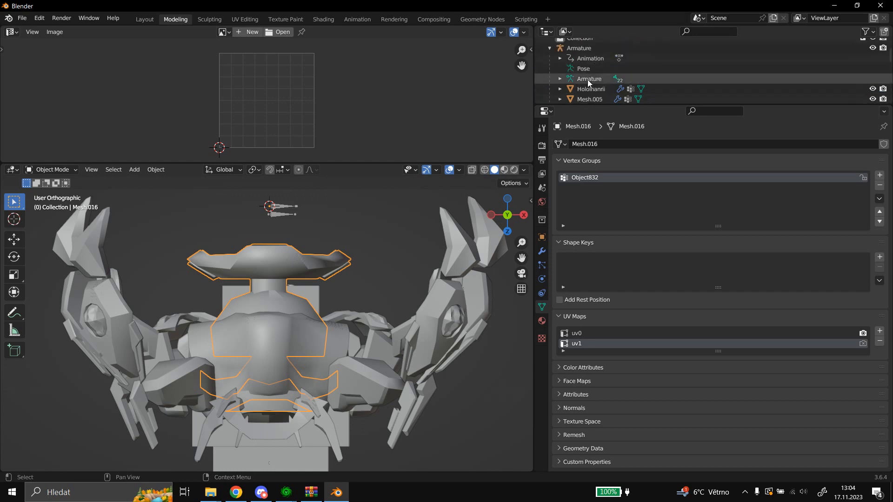
{"action": "left_click", "coordinate": [587, 79]}
{"action": "left_click", "coordinate": [542, 237]}
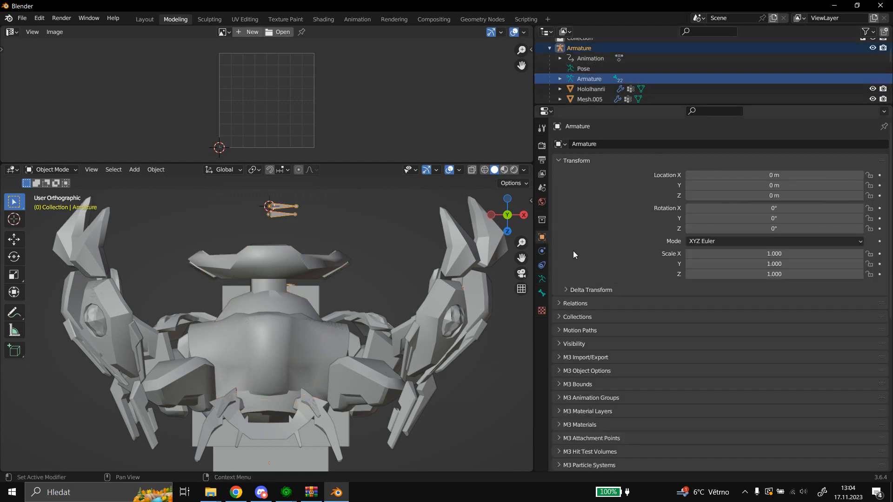
{"action": "scroll", "coordinate": [577, 246], "scroll_direction": "down", "scroll_amount": 6}
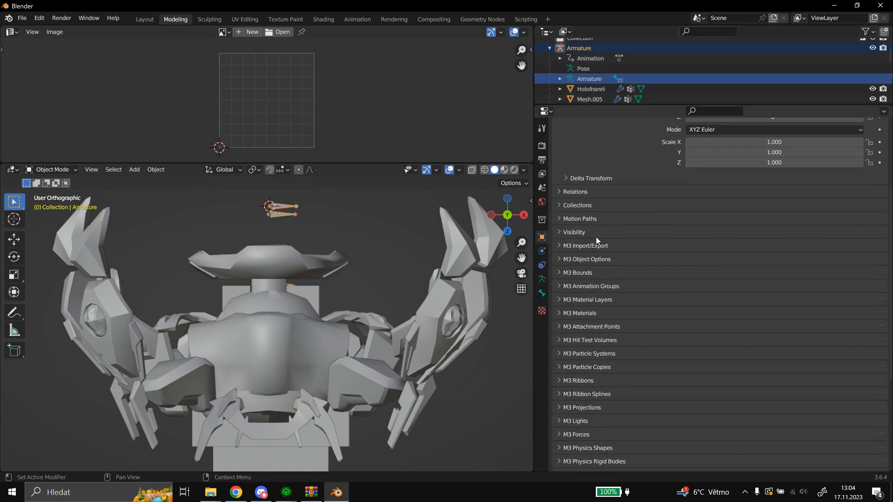
{"action": "left_click", "coordinate": [583, 313]}
Look at the S2222222 material and select the aiurTop222 standard material among the armature's M3 materials.
{"action": "scroll", "coordinate": [614, 330], "scroll_direction": "up", "scroll_amount": 8}
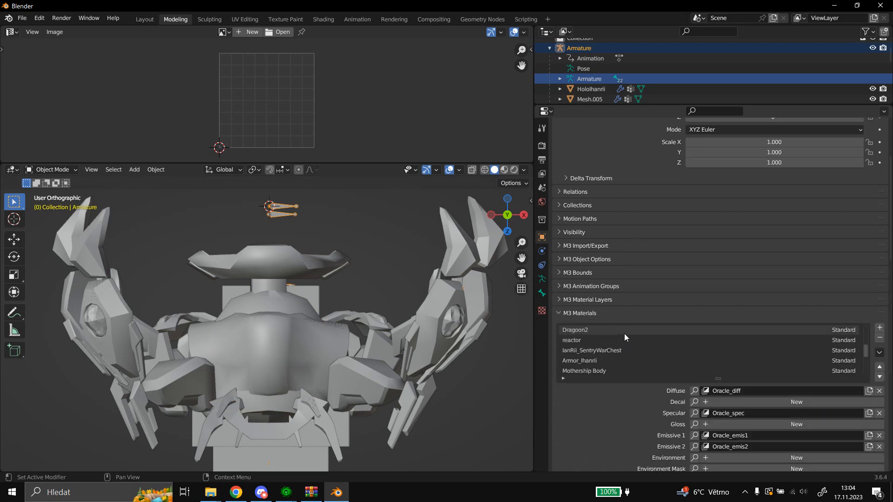
{"action": "scroll", "coordinate": [629, 328], "scroll_direction": "down", "scroll_amount": 3}
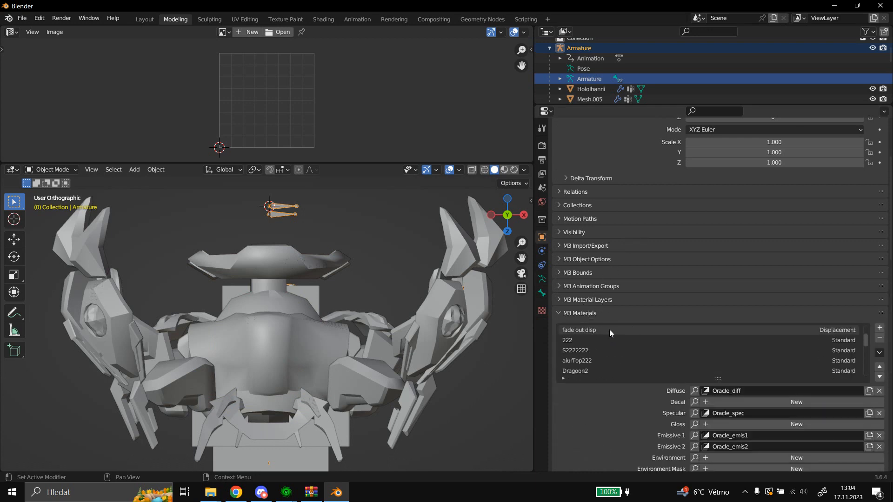
{"action": "left_click", "coordinate": [593, 350]}
{"action": "scroll", "coordinate": [615, 340], "scroll_direction": "down", "scroll_amount": 2}
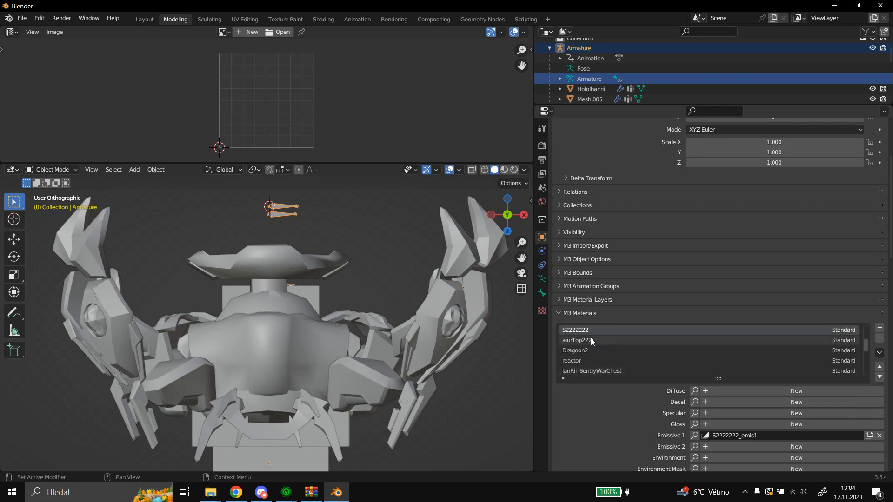
{"action": "left_click", "coordinate": [591, 338]}
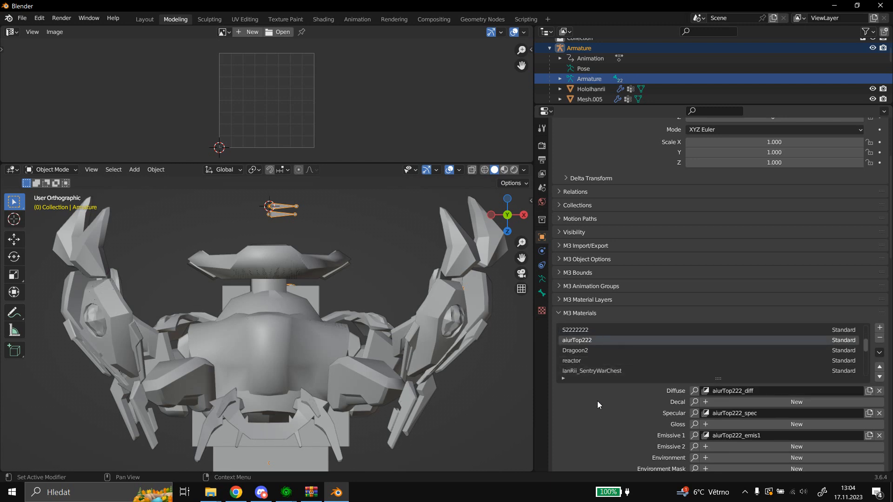
Examine the texture layers, blend modes, HDR values and rendering flags of the aiurTop222 material.
{"action": "scroll", "coordinate": [597, 398], "scroll_direction": "down", "scroll_amount": 6}
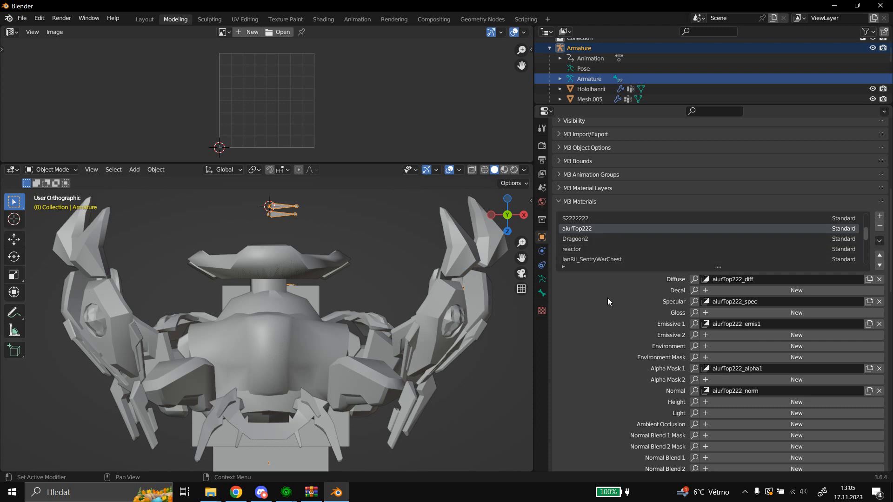
{"action": "scroll", "coordinate": [608, 296], "scroll_direction": "down", "scroll_amount": 3}
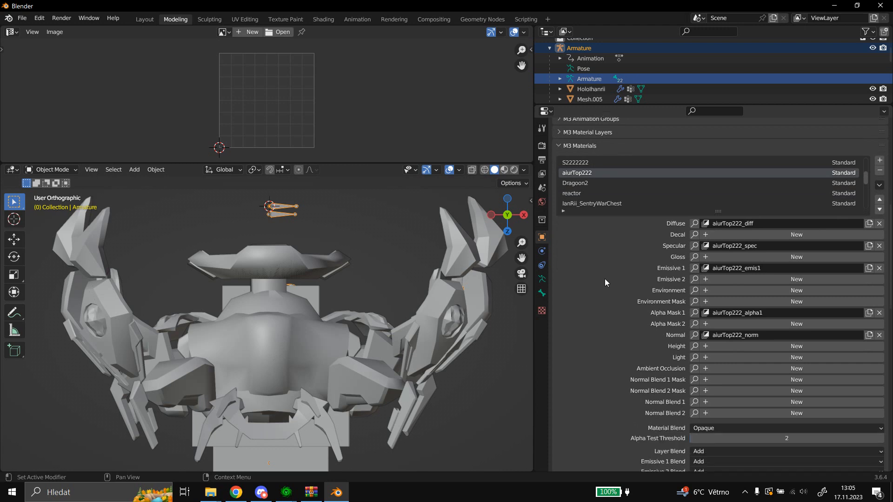
{"action": "scroll", "coordinate": [605, 282], "scroll_direction": "up", "scroll_amount": 1}
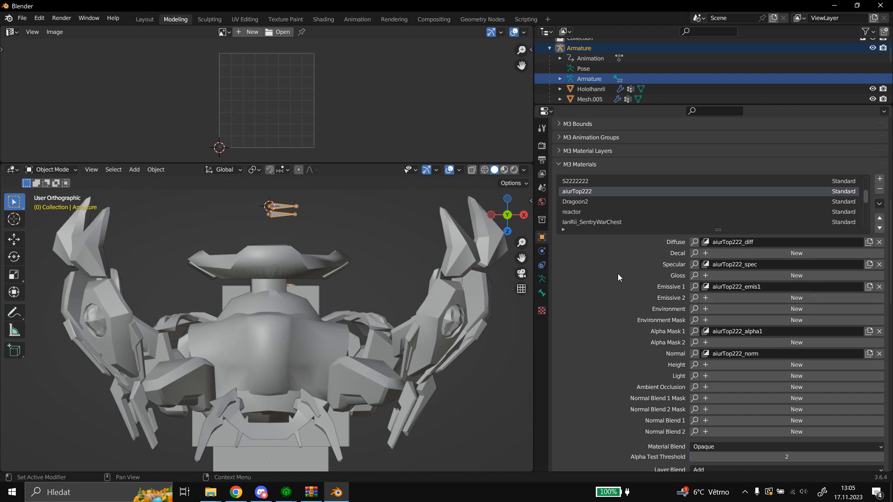
{"action": "scroll", "coordinate": [617, 274], "scroll_direction": "down", "scroll_amount": 5}
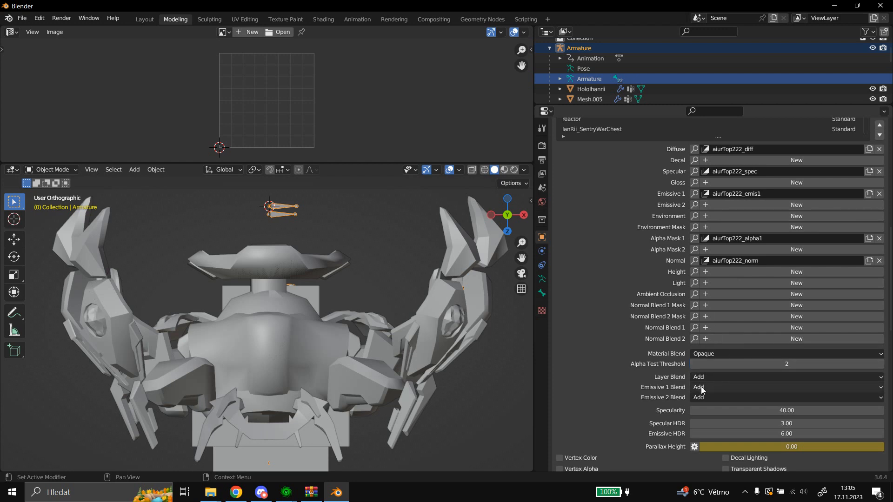
{"action": "scroll", "coordinate": [572, 277], "scroll_direction": "down", "scroll_amount": 6}
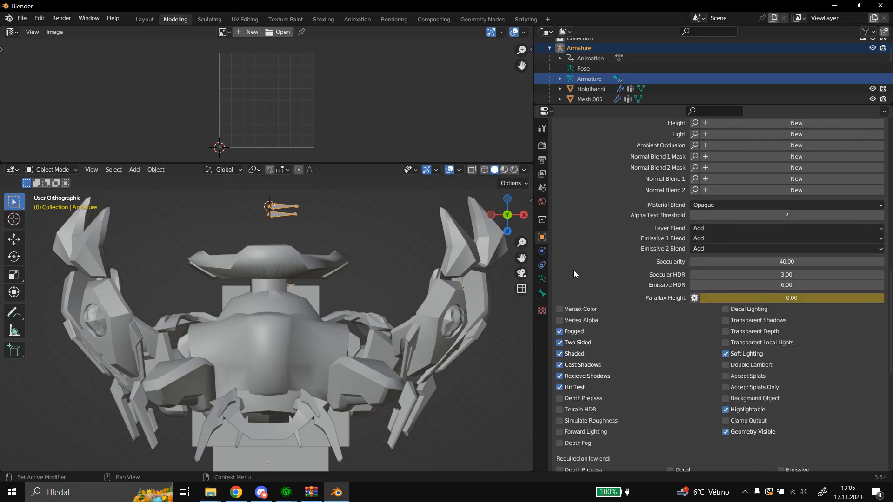
{"action": "scroll", "coordinate": [612, 295], "scroll_direction": "down", "scroll_amount": 1}
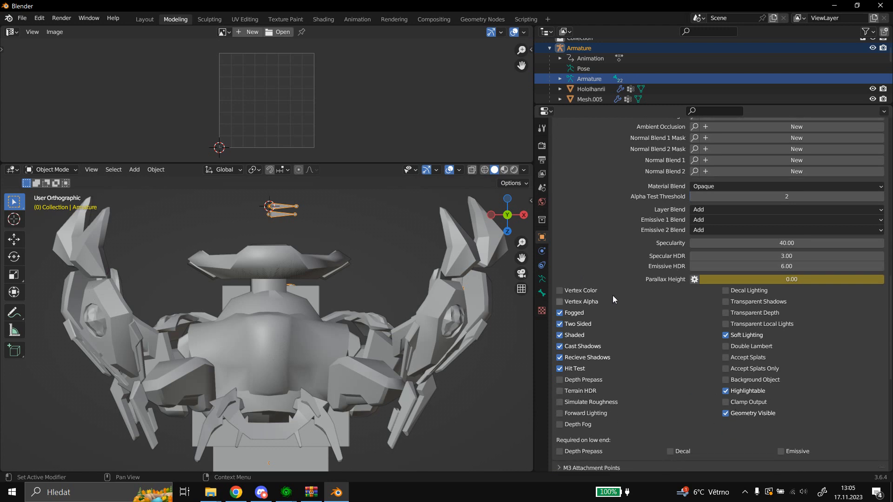
{"action": "scroll", "coordinate": [604, 271], "scroll_direction": "up", "scroll_amount": 6}
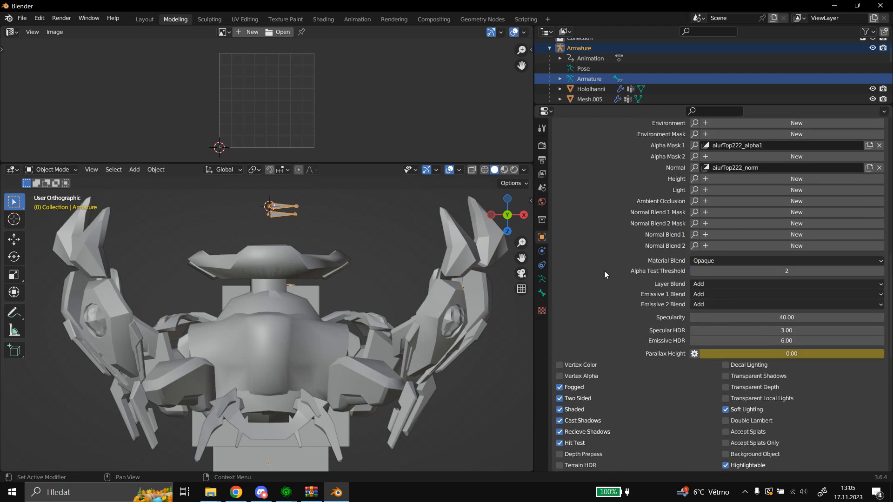
Select the Dragoon2 material and assign aiurTop222_emis1 as its Emissive 1 layer.
{"action": "scroll", "coordinate": [600, 265], "scroll_direction": "up", "scroll_amount": 4}
{"action": "left_click", "coordinate": [590, 181]}
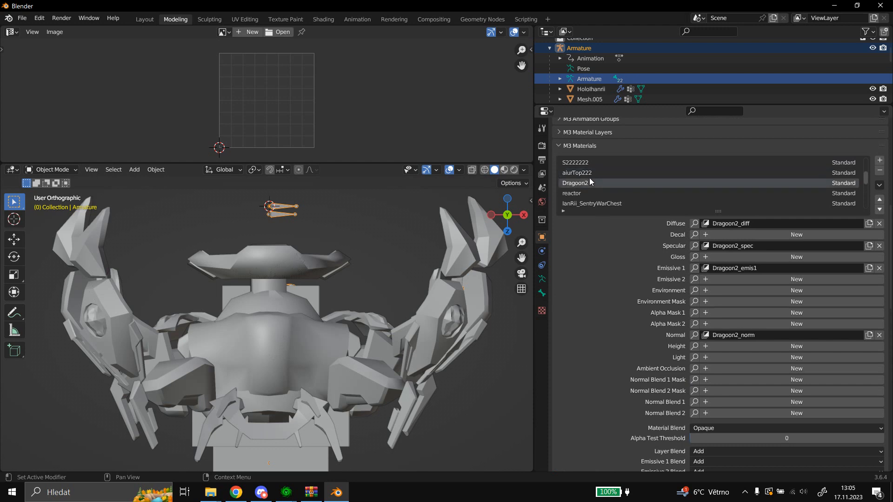
{"action": "left_click", "coordinate": [696, 268]}
{"action": "scroll", "coordinate": [749, 369], "scroll_direction": "down", "scroll_amount": 3}
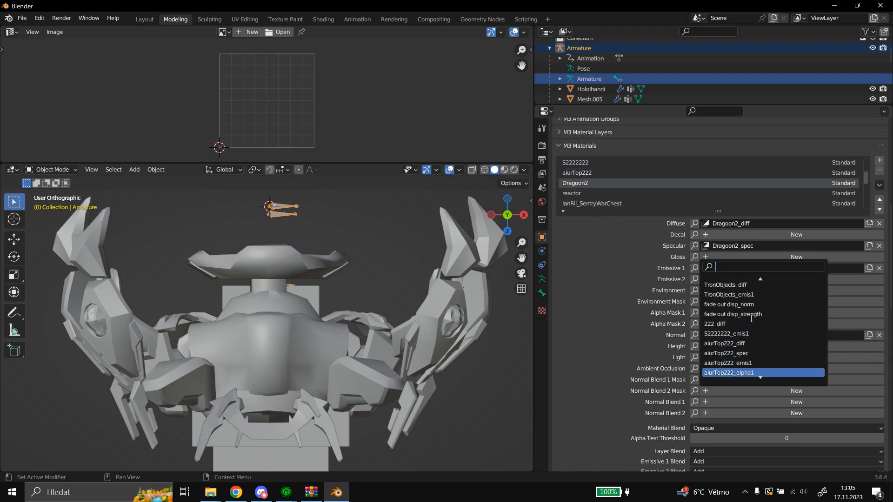
{"action": "left_click", "coordinate": [752, 362]}
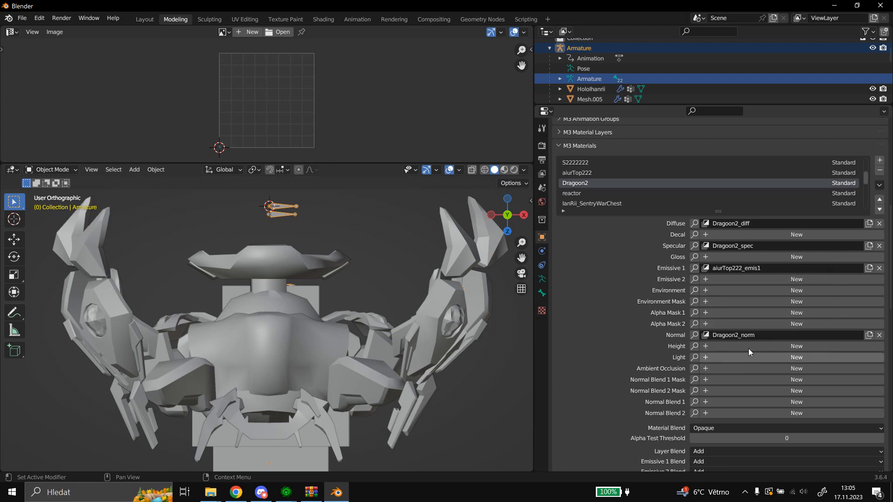
Assign aiurTop222_alpha1 as Dragoon2's Alpha Mask 1 layer and set its Alpha Test Threshold to 2.
{"action": "left_click", "coordinate": [696, 314]}
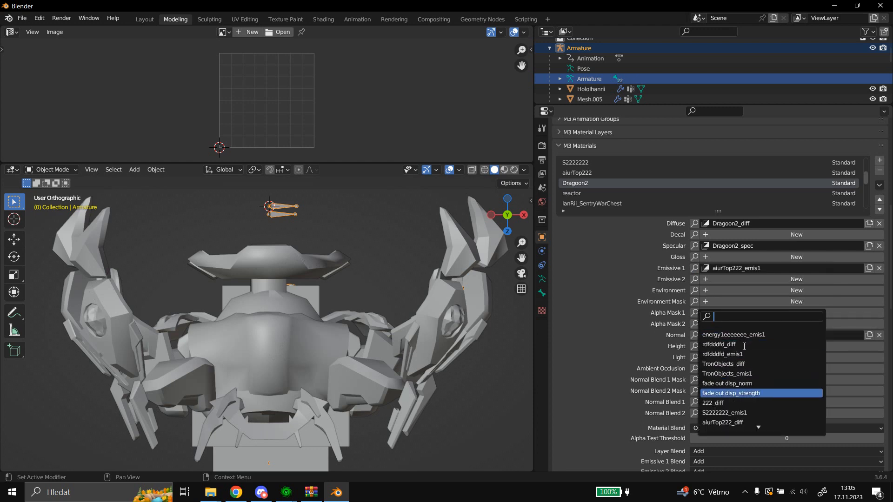
{"action": "scroll", "coordinate": [744, 419], "scroll_direction": "down", "scroll_amount": 5}
{"action": "left_click", "coordinate": [729, 385]}
{"action": "scroll", "coordinate": [728, 387], "scroll_direction": "down", "scroll_amount": 5}
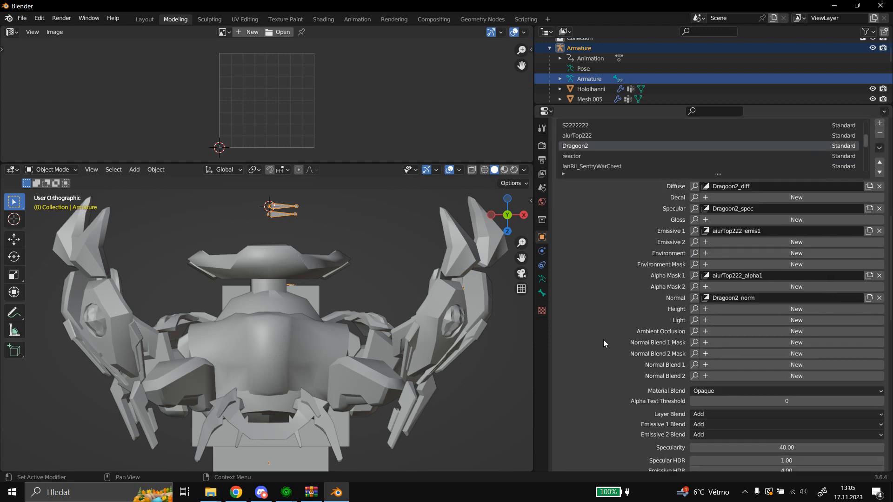
{"action": "left_click", "coordinate": [746, 347]}
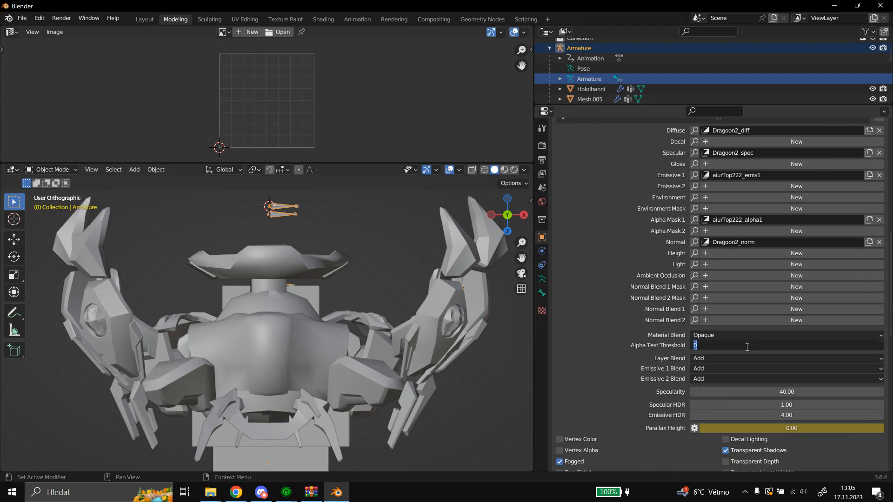
{"action": "type", "text": "2"}
{"action": "key", "text": "Return"}
Disable Transparent Shadows and enable Two Sided on the Dragoon2 material to match the aiurTop222 material's flags.
{"action": "scroll", "coordinate": [598, 302], "scroll_direction": "down", "scroll_amount": 5}
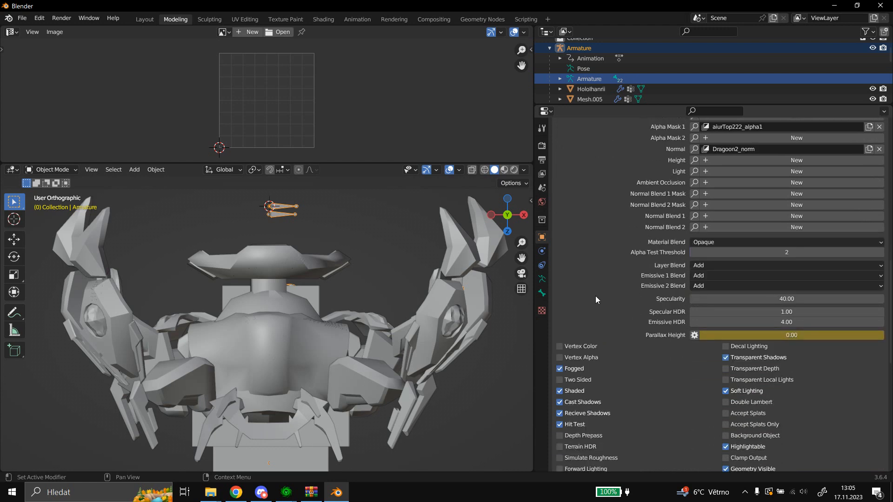
{"action": "scroll", "coordinate": [595, 299], "scroll_direction": "down", "scroll_amount": 2}
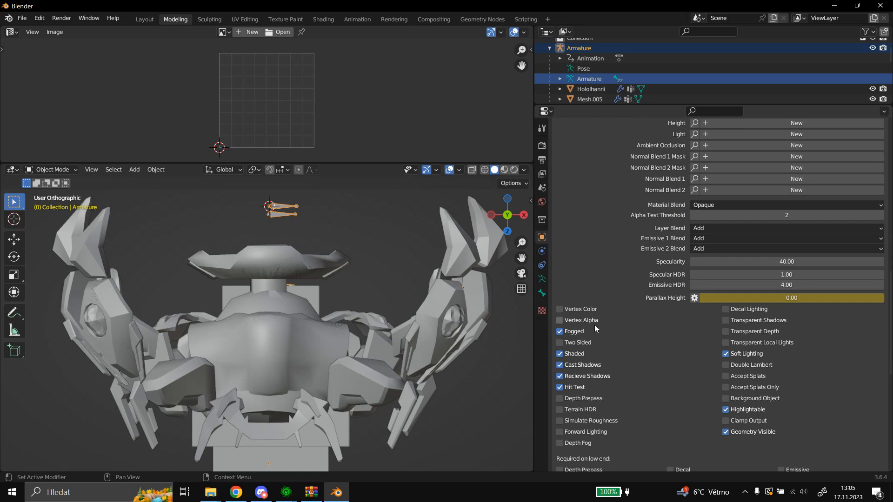
{"action": "scroll", "coordinate": [626, 264], "scroll_direction": "up", "scroll_amount": 11}
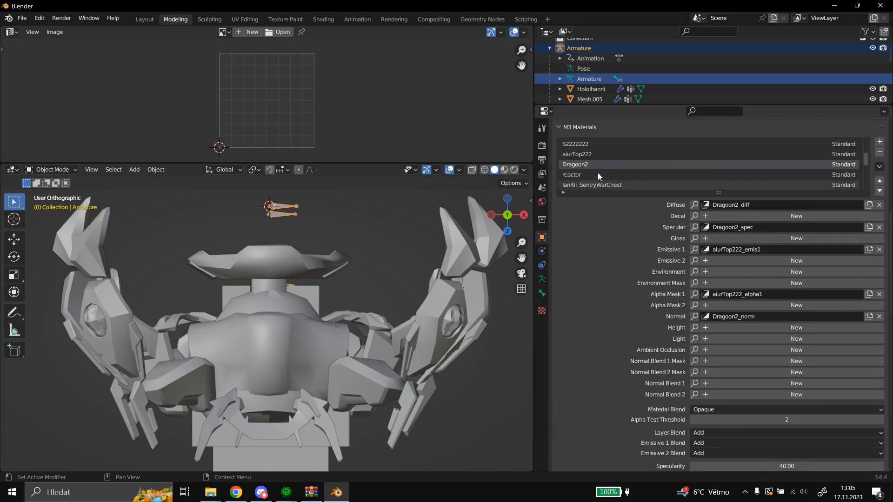
{"action": "left_click", "coordinate": [589, 155]}
{"action": "scroll", "coordinate": [610, 258], "scroll_direction": "down", "scroll_amount": 11}
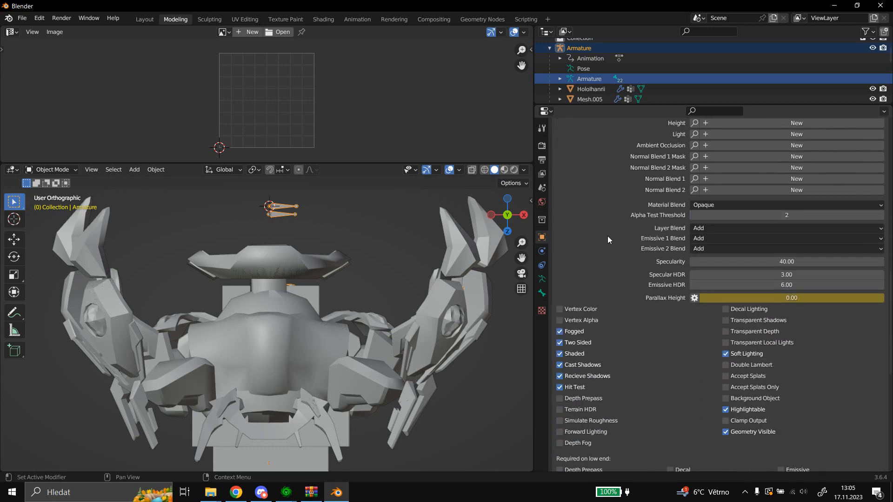
{"action": "scroll", "coordinate": [602, 236], "scroll_direction": "up", "scroll_amount": 9}
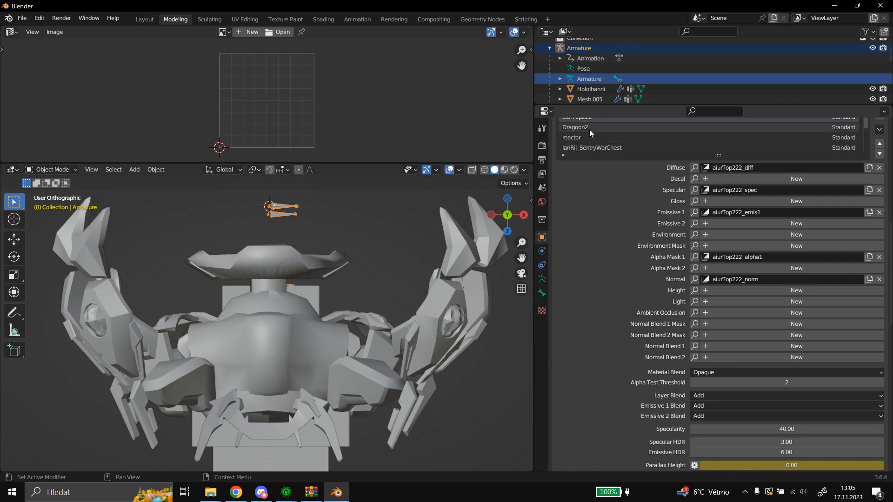
{"action": "left_click", "coordinate": [590, 130]}
{"action": "scroll", "coordinate": [616, 242], "scroll_direction": "down", "scroll_amount": 7}
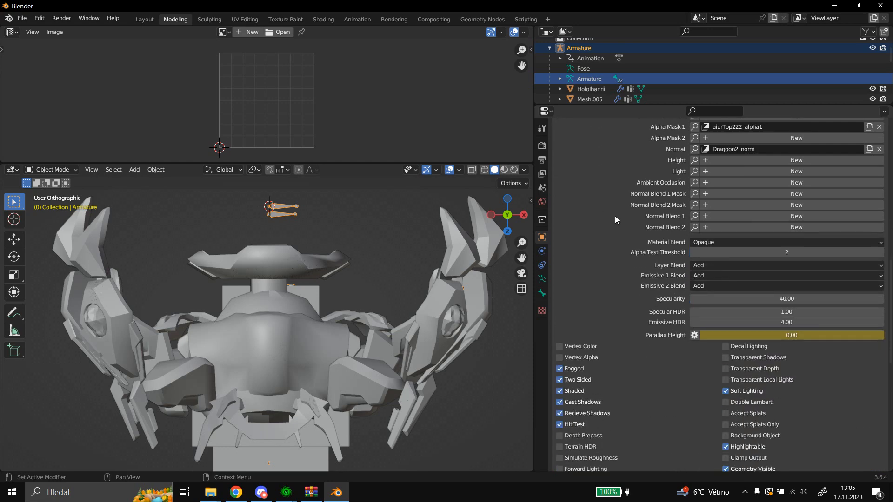
Review Dragoon2's layers and rendering flags and look through the remaining entries in the armature's M3 Materials list.
{"action": "scroll", "coordinate": [611, 216], "scroll_direction": "up", "scroll_amount": 9}
{"action": "scroll", "coordinate": [598, 178], "scroll_direction": "down", "scroll_amount": 4}
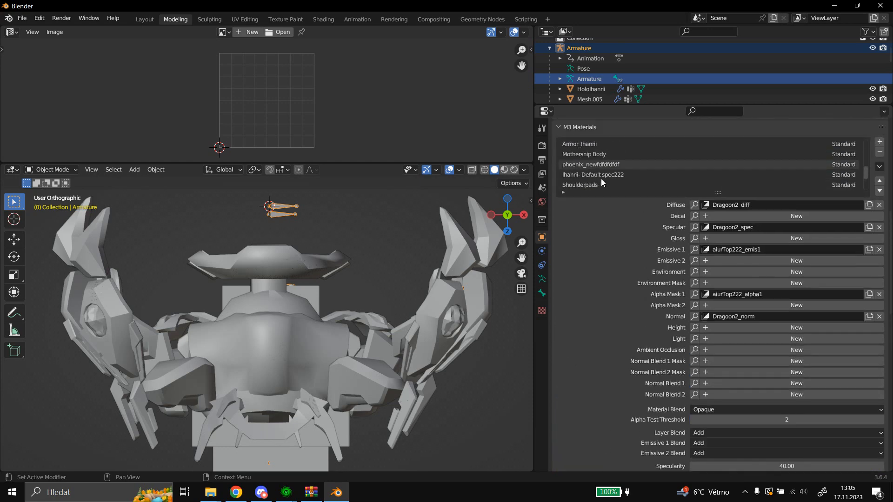
{"action": "scroll", "coordinate": [604, 181], "scroll_direction": "down", "scroll_amount": 3}
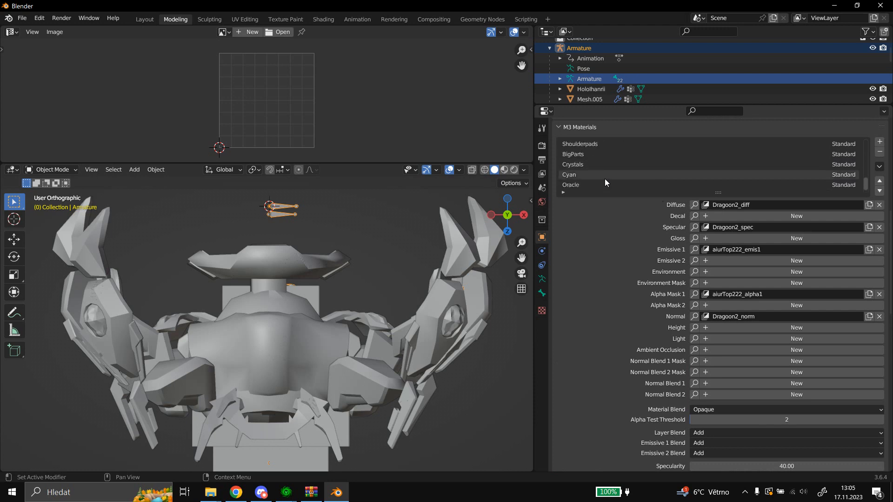
{"action": "scroll", "coordinate": [605, 181], "scroll_direction": "up", "scroll_amount": 7}
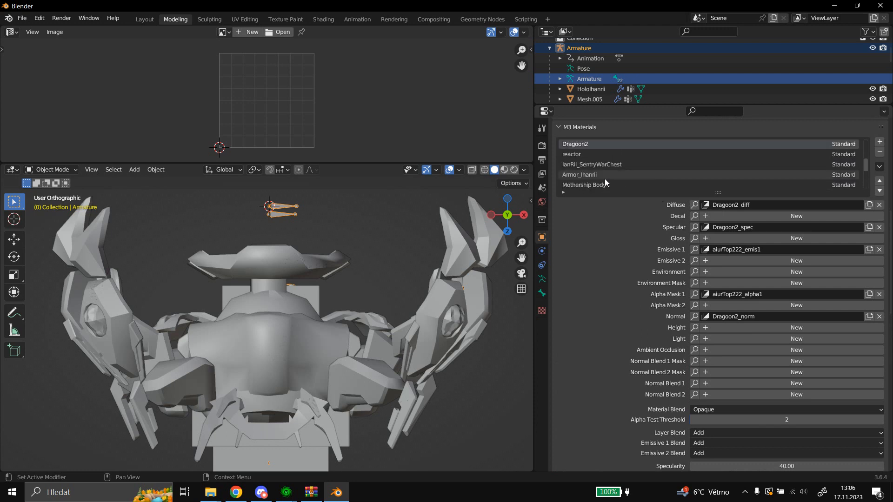
{"action": "scroll", "coordinate": [610, 232], "scroll_direction": "down", "scroll_amount": 10}
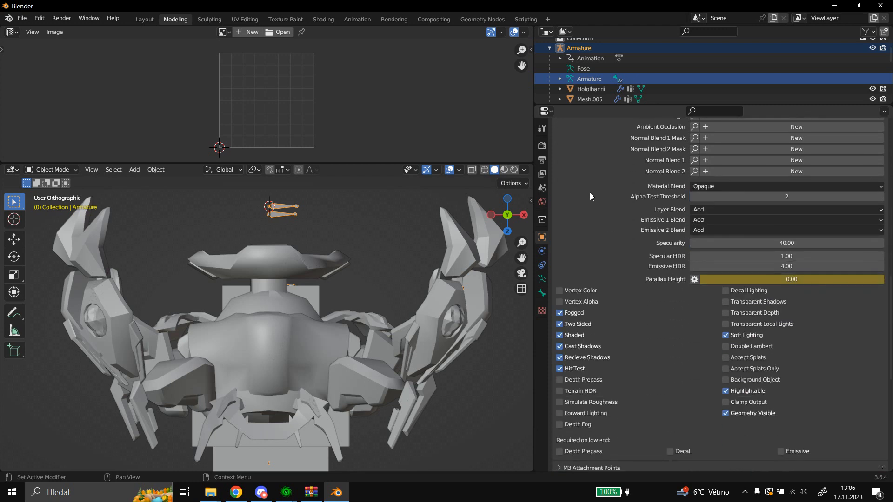
{"action": "scroll", "coordinate": [589, 193], "scroll_direction": "down", "scroll_amount": 2}
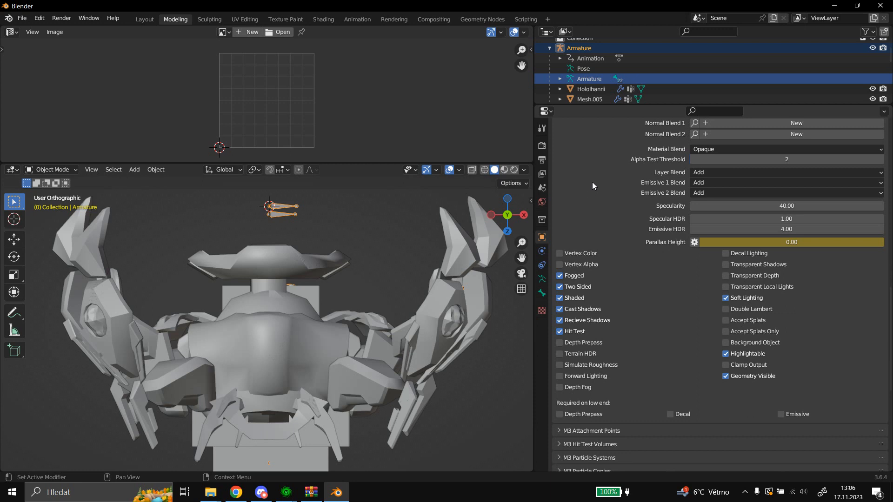
{"action": "scroll", "coordinate": [592, 183], "scroll_direction": "up", "scroll_amount": 2}
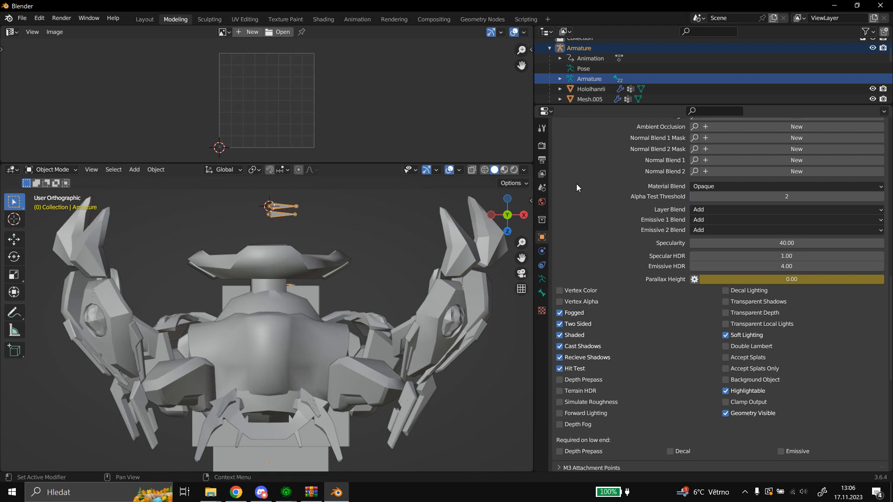
{"action": "scroll", "coordinate": [599, 200], "scroll_direction": "up", "scroll_amount": 12}
{"action": "scroll", "coordinate": [602, 205], "scroll_direction": "up", "scroll_amount": 1}
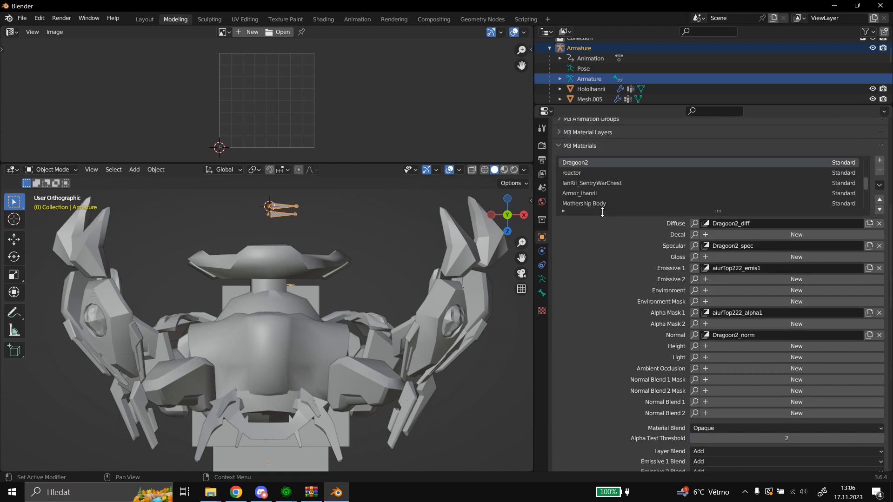
{"action": "scroll", "coordinate": [592, 189], "scroll_direction": "down", "scroll_amount": 5}
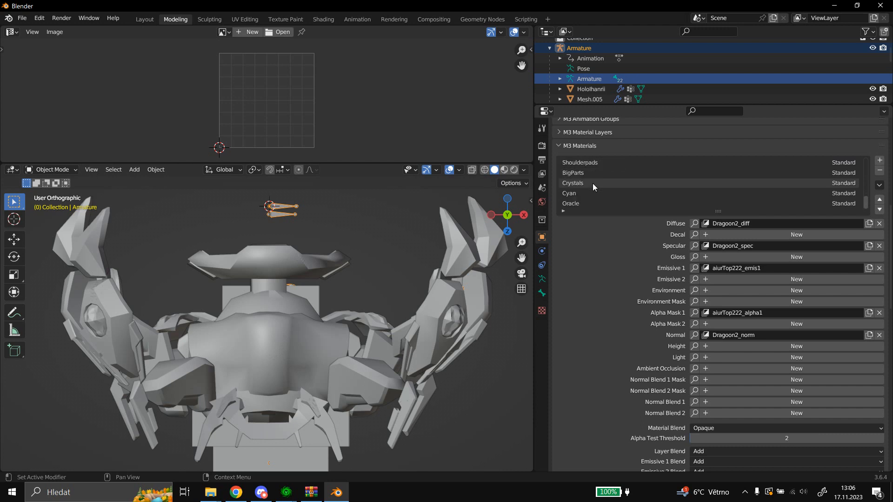
{"action": "scroll", "coordinate": [593, 184], "scroll_direction": "up", "scroll_amount": 6}
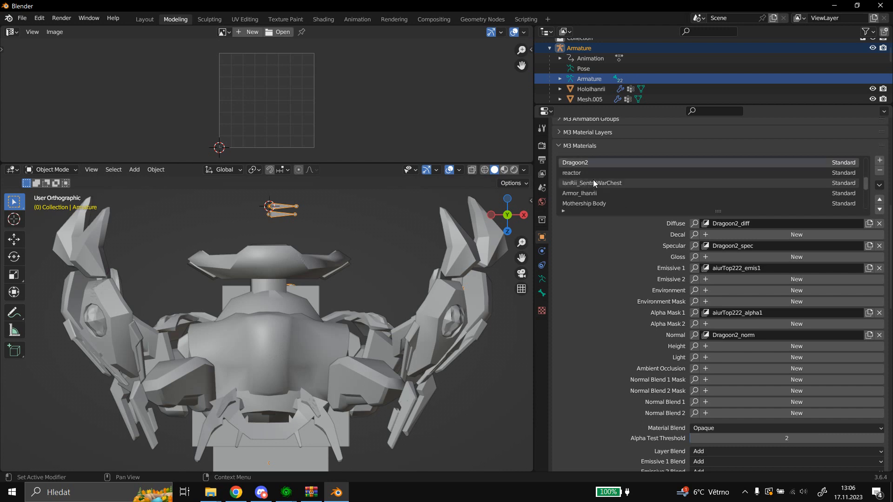
{"action": "scroll", "coordinate": [598, 193], "scroll_direction": "down", "scroll_amount": 6}
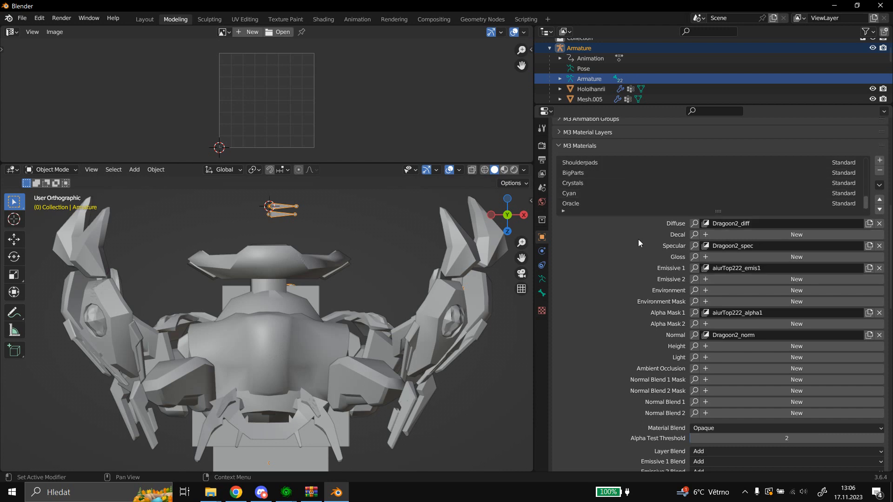
{"action": "scroll", "coordinate": [597, 186], "scroll_direction": "up", "scroll_amount": 5}
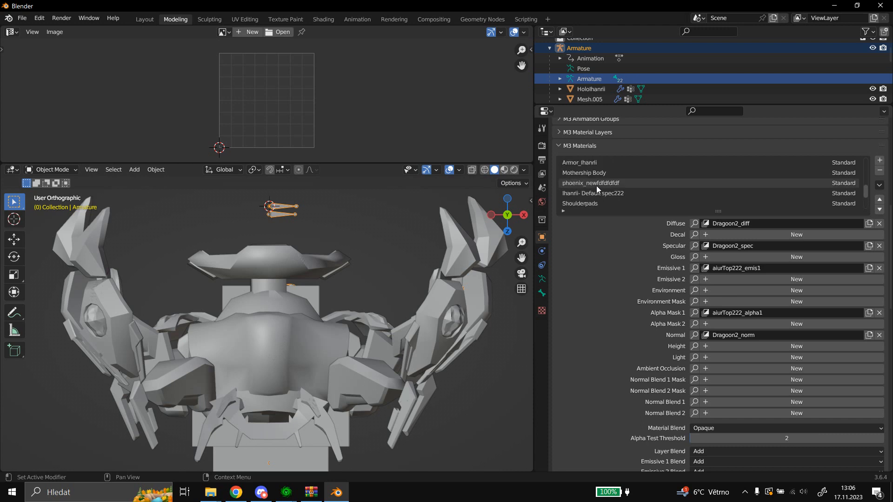
{"action": "scroll", "coordinate": [598, 182], "scroll_direction": "up", "scroll_amount": 3}
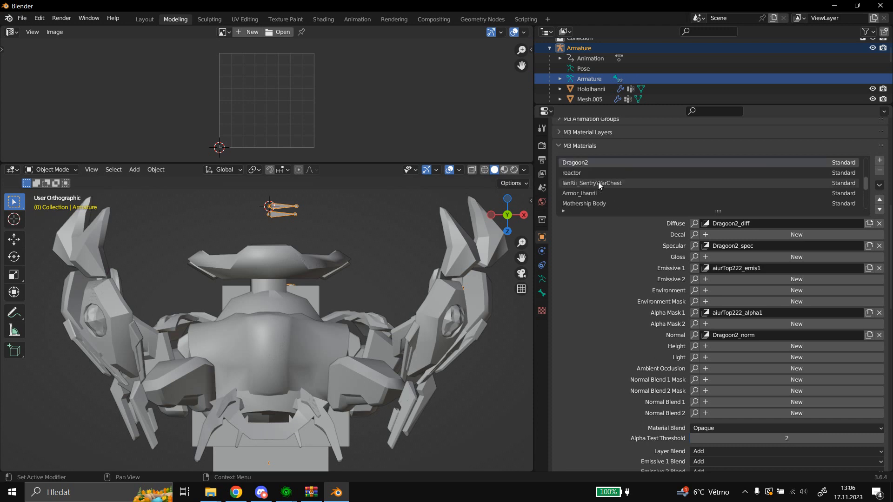
Check the texture layers of the reactor material and select the IanRii_SentryWarChest material.
{"action": "left_click", "coordinate": [598, 173]}
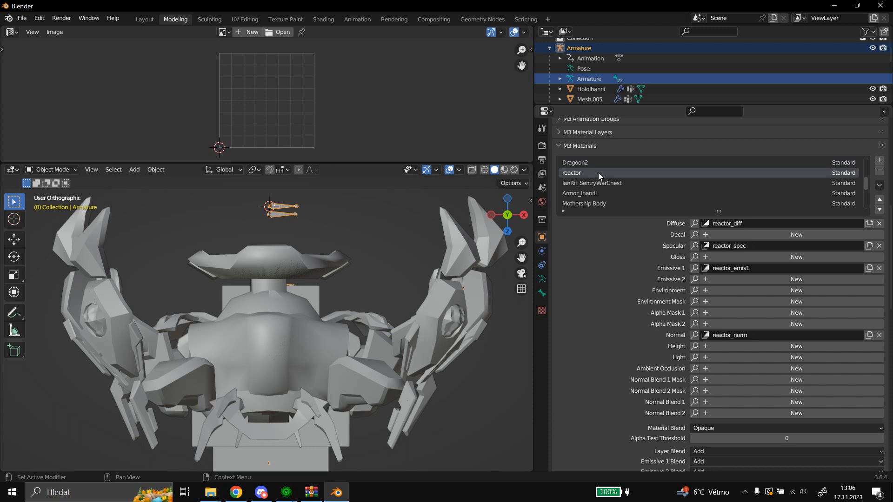
{"action": "scroll", "coordinate": [598, 174], "scroll_direction": "up", "scroll_amount": 1}
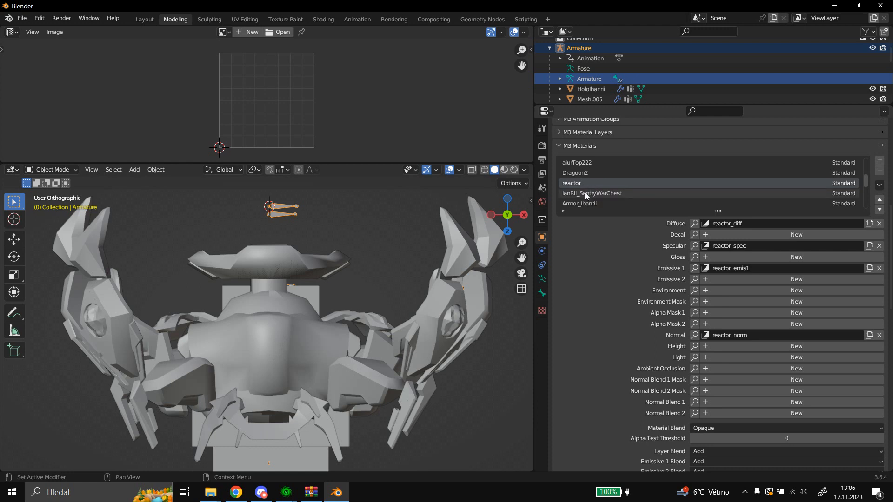
{"action": "left_click", "coordinate": [584, 192]}
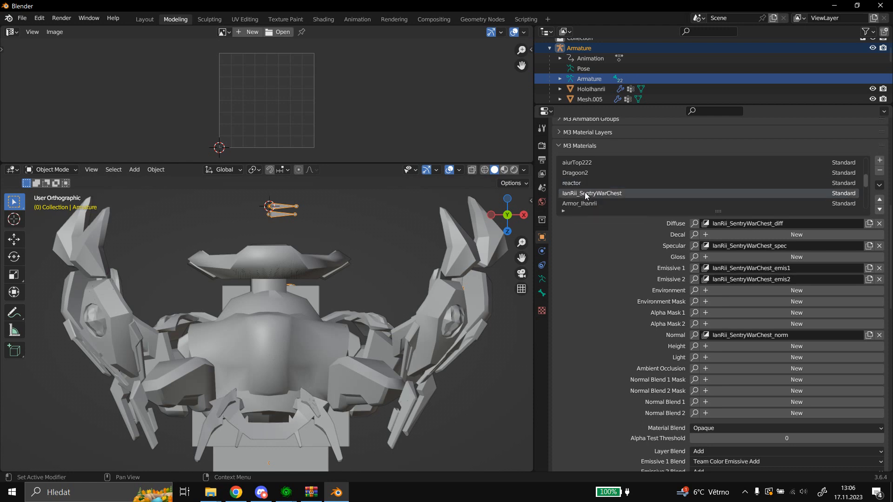
{"action": "scroll", "coordinate": [585, 196], "scroll_direction": "down", "scroll_amount": 1}
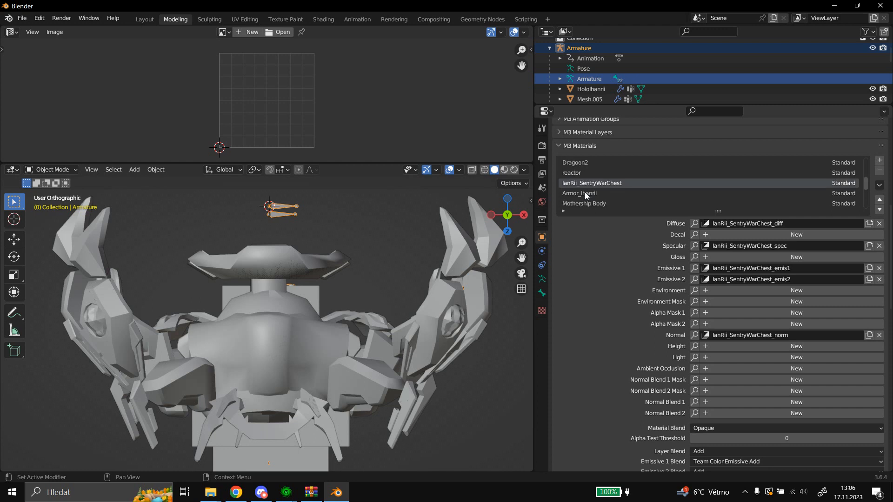
{"action": "scroll", "coordinate": [612, 221], "scroll_direction": "down", "scroll_amount": 1}
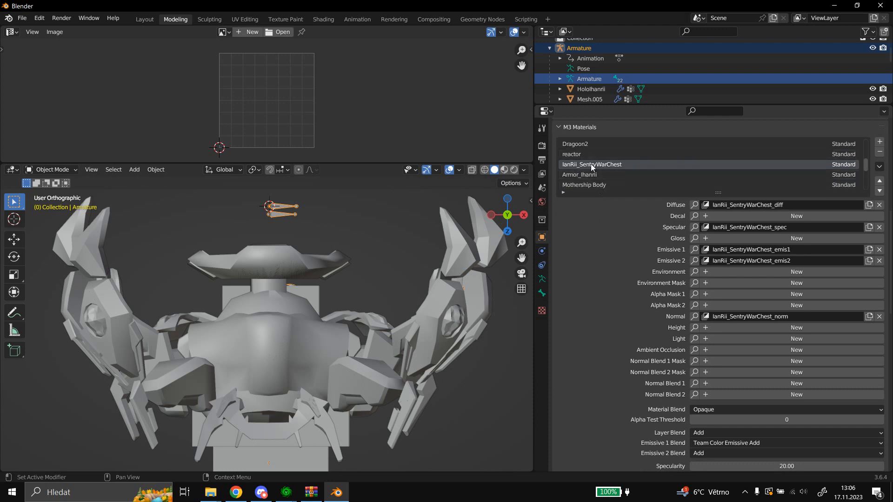
Assign aiurTop222_emis1 as IanRii_SentryWarChest's Emissive 1 layer and set its Emissive 1 Blend to Add.
{"action": "scroll", "coordinate": [593, 228], "scroll_direction": "down", "scroll_amount": 1}
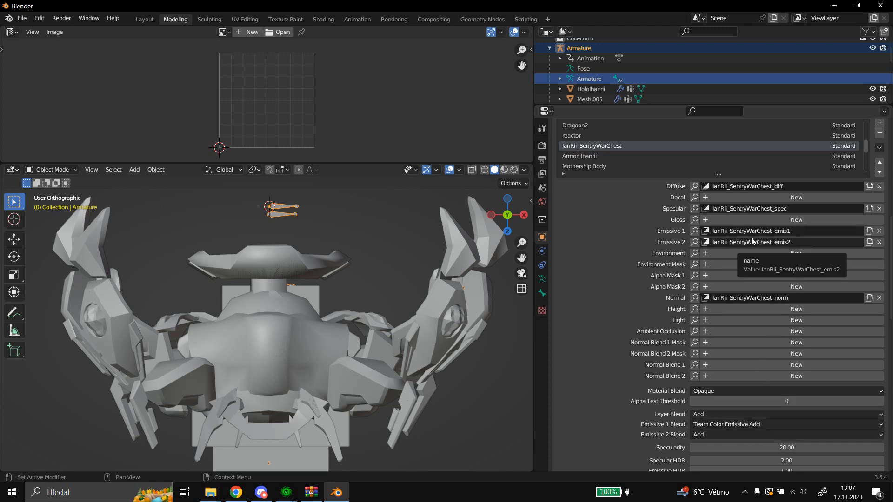
{"action": "left_click", "coordinate": [693, 232]}
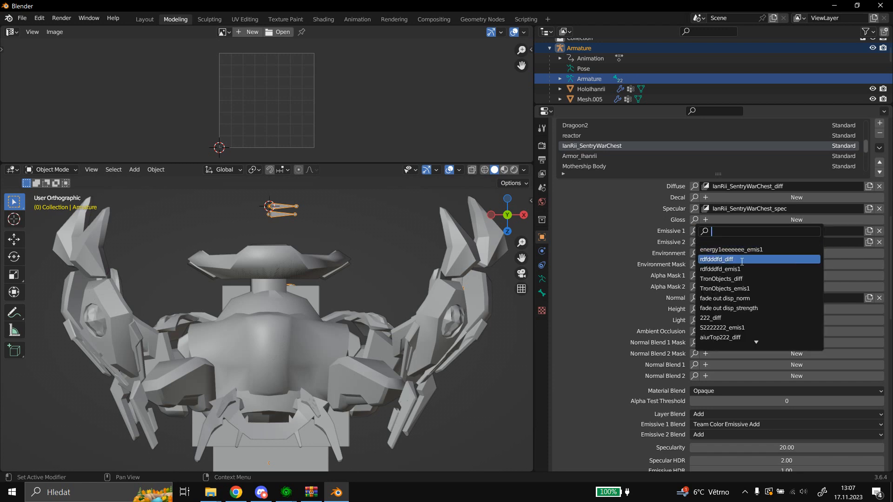
{"action": "scroll", "coordinate": [744, 330], "scroll_direction": "down", "scroll_amount": 5}
{"action": "left_click", "coordinate": [749, 308]}
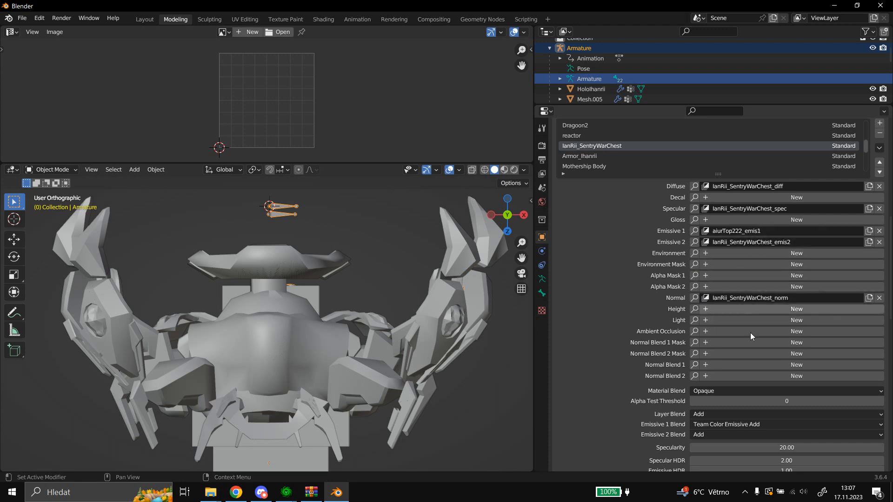
{"action": "left_click", "coordinate": [741, 424]}
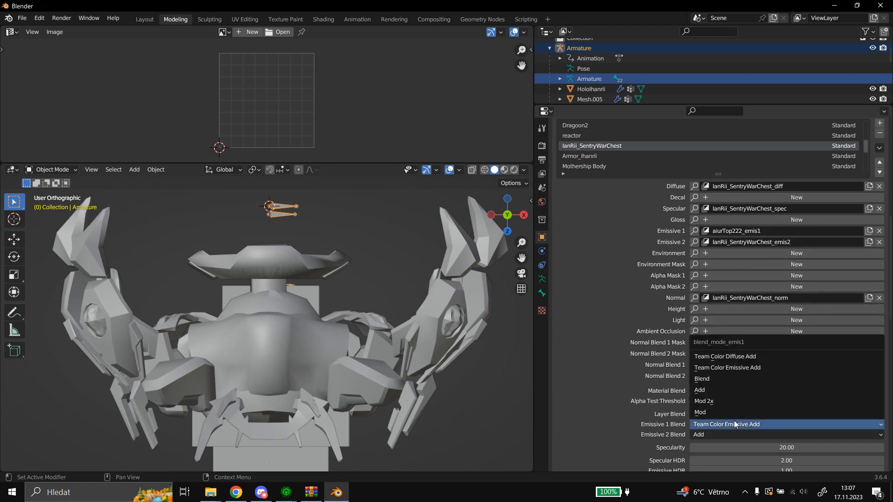
{"action": "left_click", "coordinate": [711, 391]}
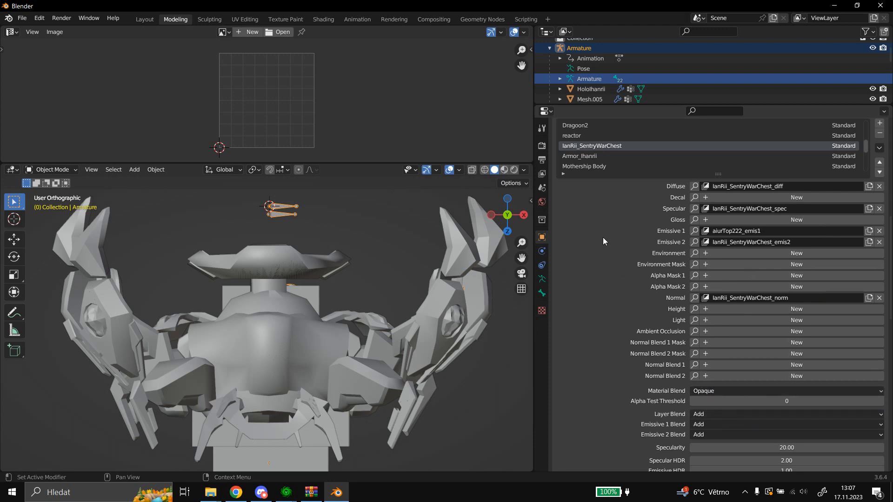
Check the texture layers of the Mothership Body and phoenix_newfdfdfdfdf materials and select the Ihanrii- Default spec222 material.
{"action": "scroll", "coordinate": [610, 156], "scroll_direction": "down", "scroll_amount": 1}
{"action": "left_click", "coordinate": [615, 156]}
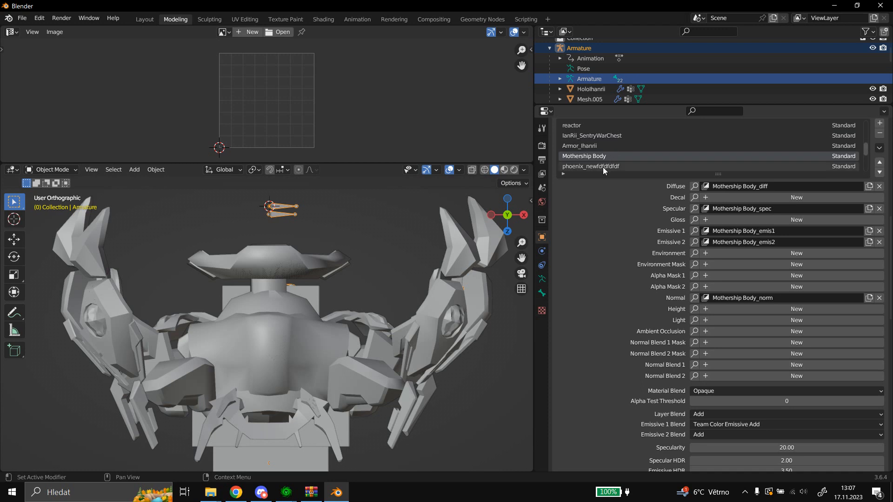
{"action": "left_click", "coordinate": [602, 167]}
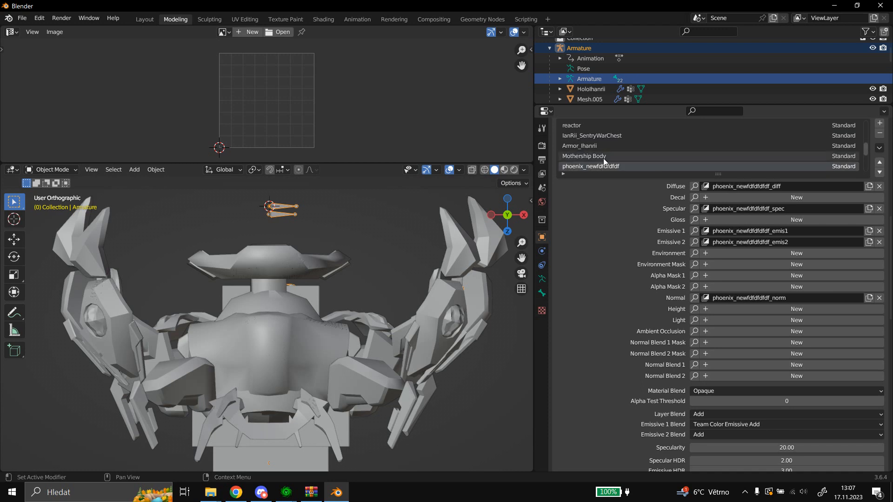
{"action": "scroll", "coordinate": [603, 157], "scroll_direction": "down", "scroll_amount": 2}
{"action": "left_click", "coordinate": [608, 156]}
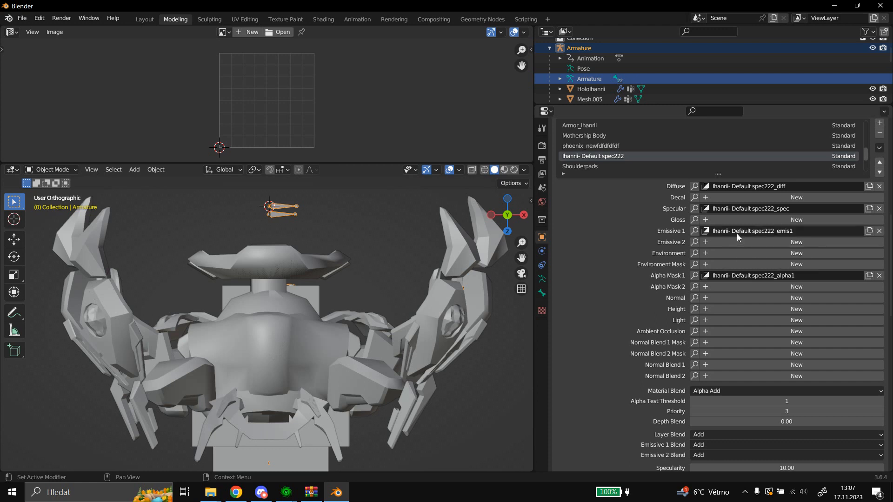
Assign the existing Ihanrii- Default spec222_emis1 layer as Emissive 2 of the Ihanrii- Default spec222 material.
{"action": "left_click", "coordinate": [695, 231]}
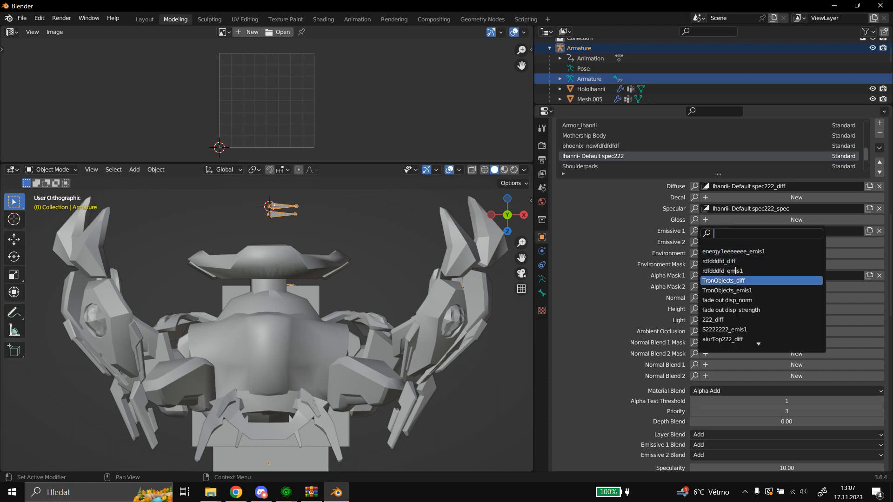
{"action": "scroll", "coordinate": [736, 271], "scroll_direction": "down", "scroll_amount": 7}
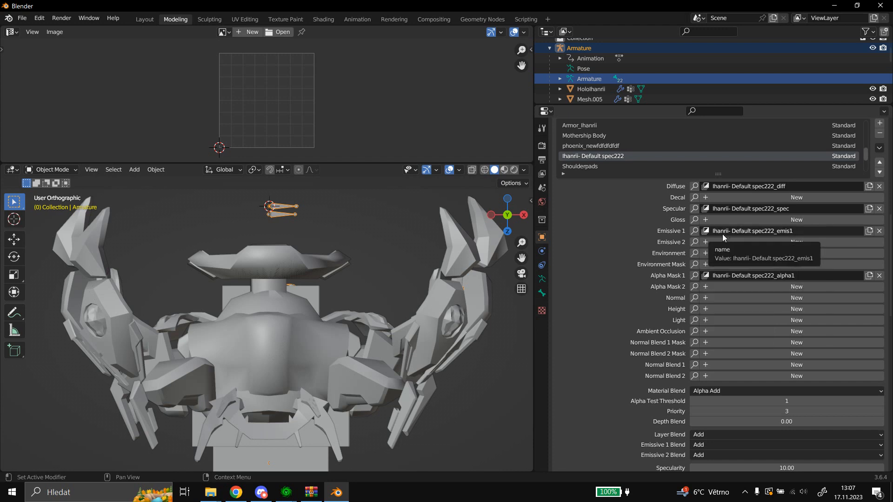
{"action": "left_click", "coordinate": [694, 231]}
{"action": "scroll", "coordinate": [724, 291], "scroll_direction": "down", "scroll_amount": 8}
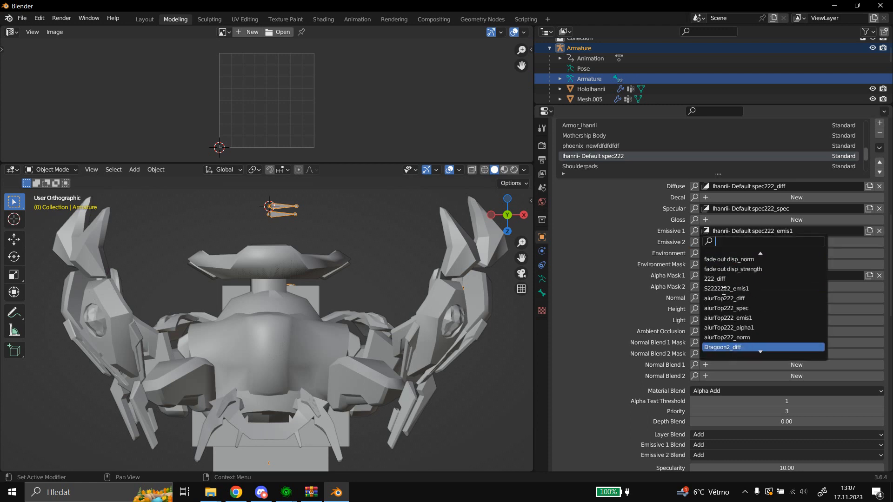
{"action": "scroll", "coordinate": [744, 297], "scroll_direction": "down", "scroll_amount": 15}
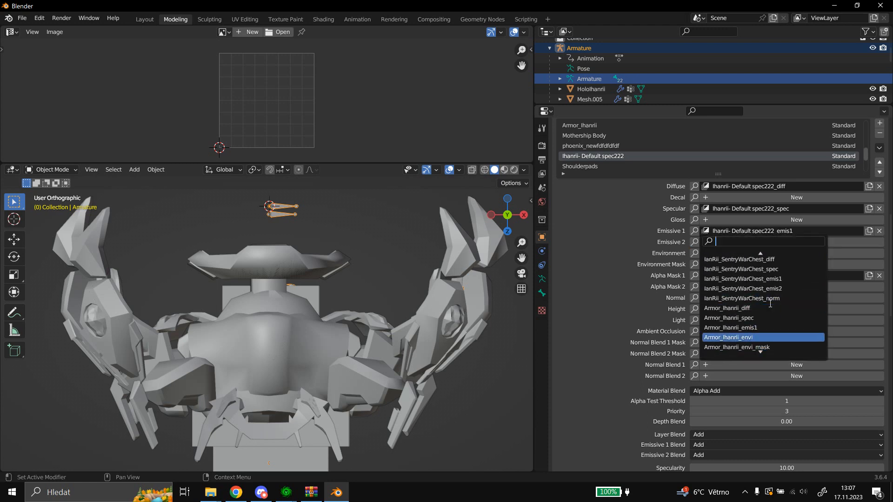
{"action": "scroll", "coordinate": [770, 303], "scroll_direction": "down", "scroll_amount": 15}
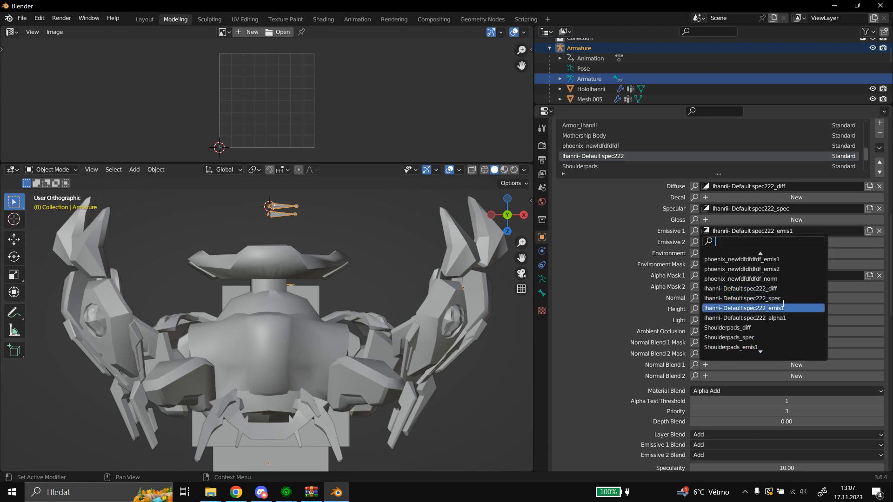
{"action": "left_click", "coordinate": [783, 307]}
Assign aiurTop222_emis1 as the Emissive 1 layer of the Ihanrii- Default spec222 material.
{"action": "left_click", "coordinate": [695, 231]}
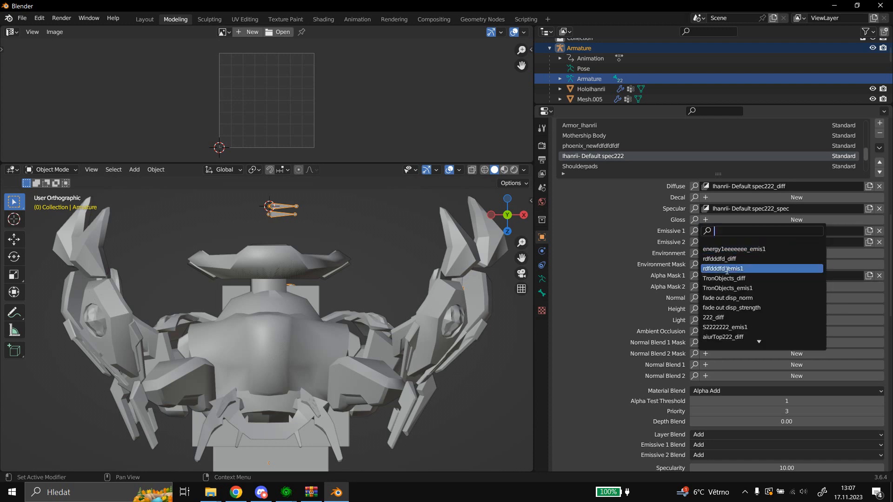
{"action": "scroll", "coordinate": [744, 335], "scroll_direction": "down", "scroll_amount": 5}
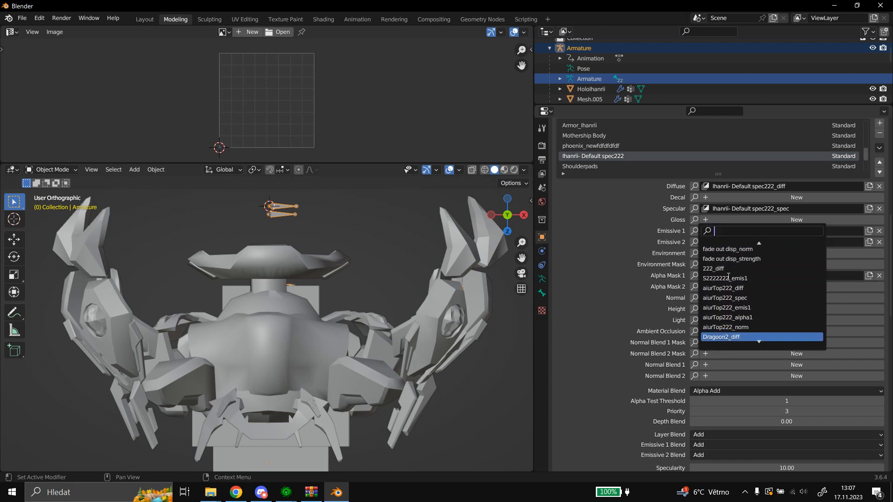
{"action": "left_click", "coordinate": [736, 307]}
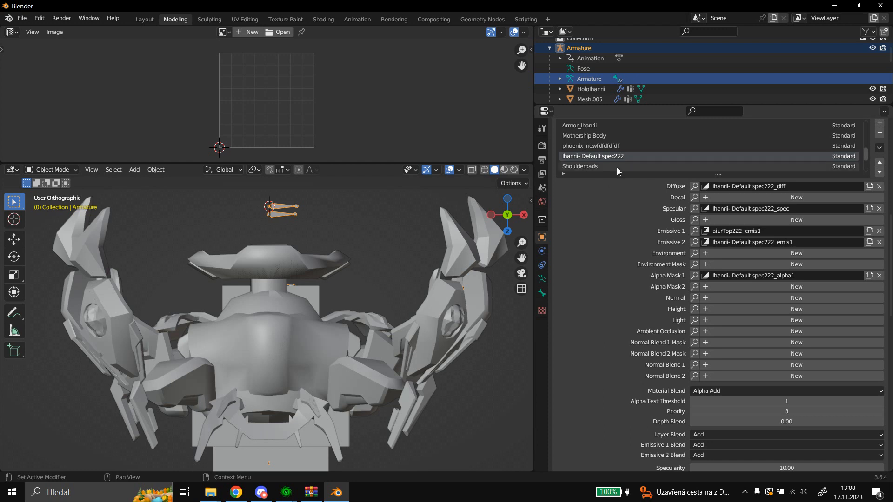
Review the blend settings of Ihanrii- Default spec222 and check the layers and settings of the Shoulderpads material.
{"action": "scroll", "coordinate": [623, 219], "scroll_direction": "down", "scroll_amount": 2}
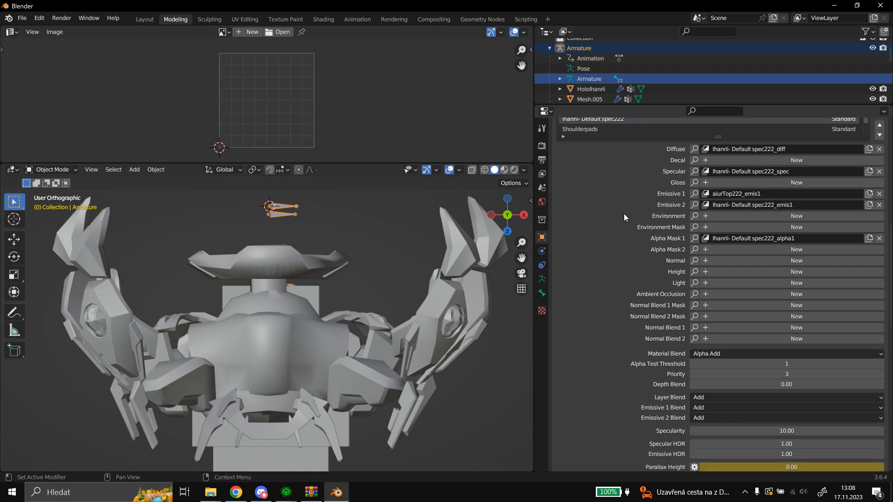
{"action": "scroll", "coordinate": [624, 213], "scroll_direction": "up", "scroll_amount": 3}
{"action": "left_click", "coordinate": [600, 164]}
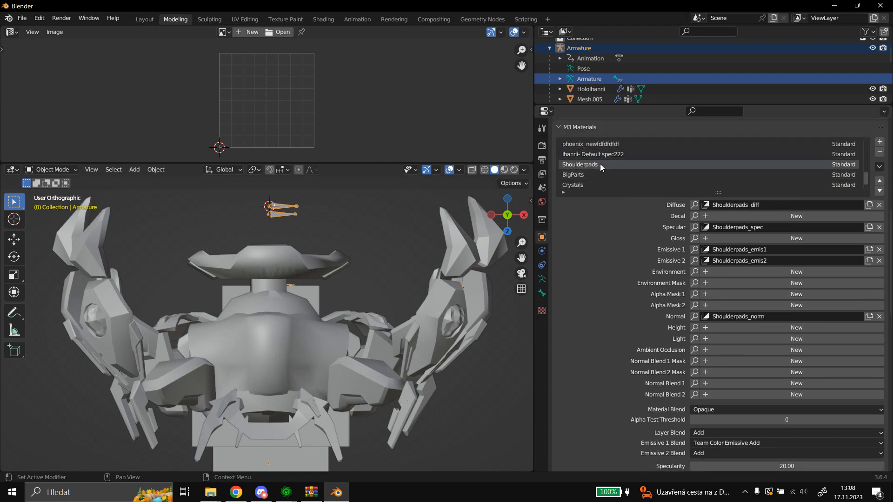
{"action": "scroll", "coordinate": [600, 163], "scroll_direction": "down", "scroll_amount": 2}
{"action": "scroll", "coordinate": [601, 163], "scroll_direction": "up", "scroll_amount": 6}
{"action": "scroll", "coordinate": [601, 164], "scroll_direction": "up", "scroll_amount": 3}
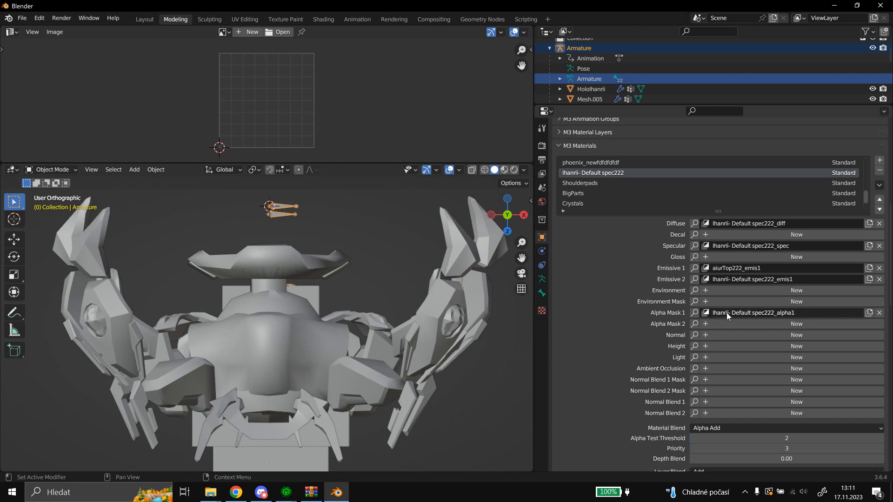
Assign Ihanrii- Default spec222_alpha1 as the Alpha Mask 2 layer of the Ihanrii- Default spec222 material.
{"action": "left_click", "coordinate": [694, 324]}
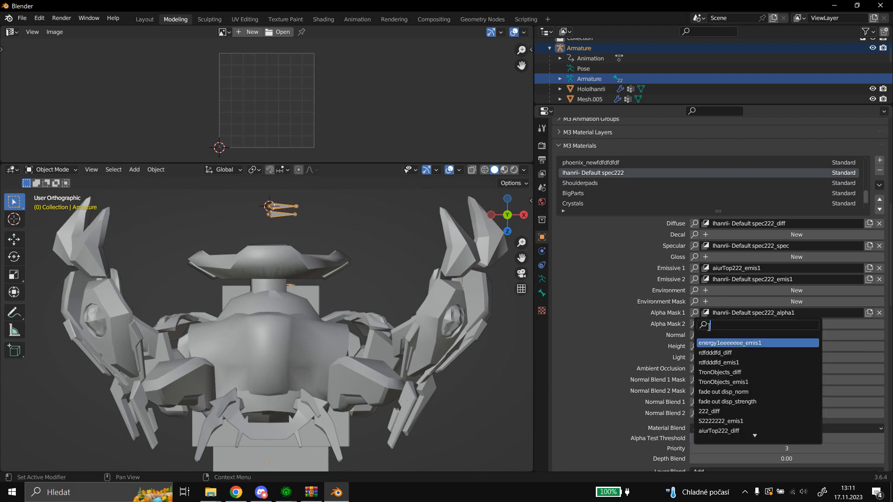
{"action": "scroll", "coordinate": [761, 366], "scroll_direction": "down", "scroll_amount": 15}
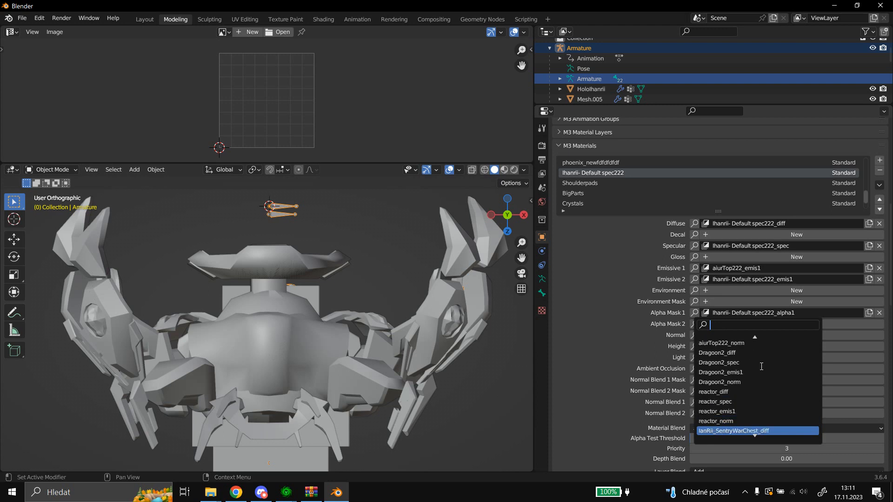
{"action": "scroll", "coordinate": [761, 367], "scroll_direction": "down", "scroll_amount": 15}
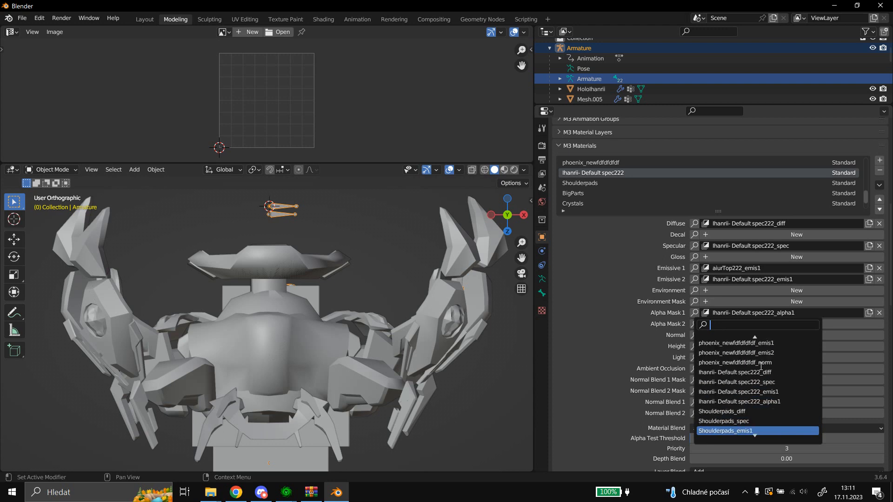
{"action": "left_click", "coordinate": [761, 402]}
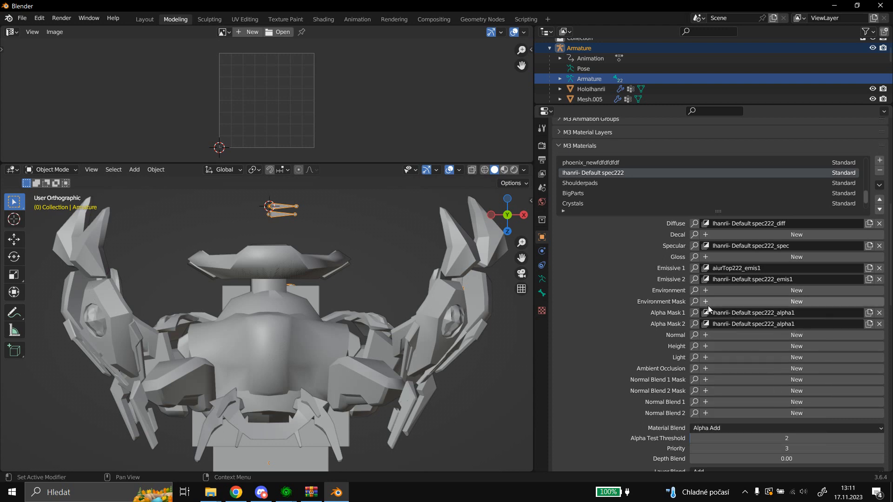
Replace the Alpha Mask 1 layer of Ihanrii- Default spec222 with aiurTop222_alpha1.
{"action": "left_click", "coordinate": [694, 312]}
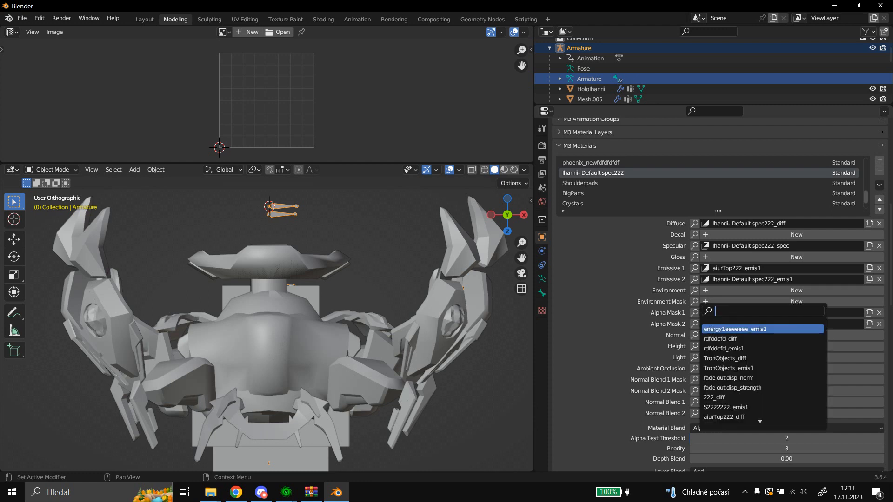
{"action": "scroll", "coordinate": [735, 344], "scroll_direction": "down", "scroll_amount": 9}
{"action": "scroll", "coordinate": [735, 344], "scroll_direction": "down", "scroll_amount": 2}
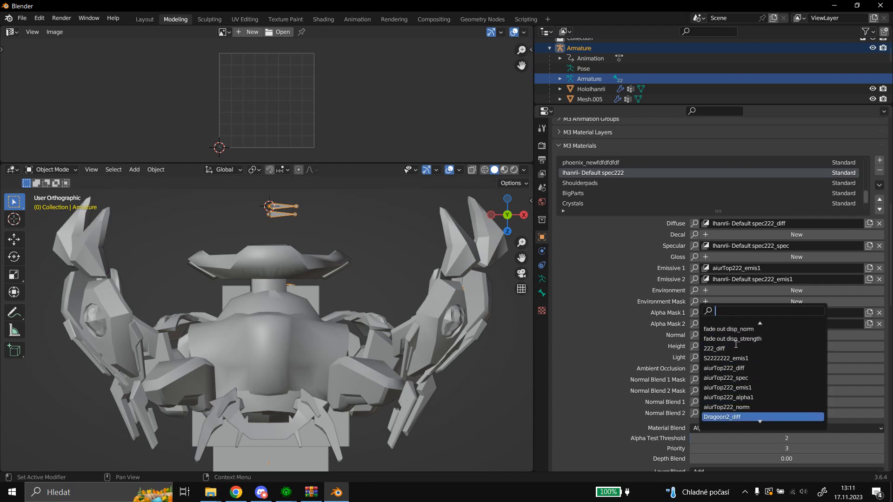
{"action": "left_click", "coordinate": [744, 396]}
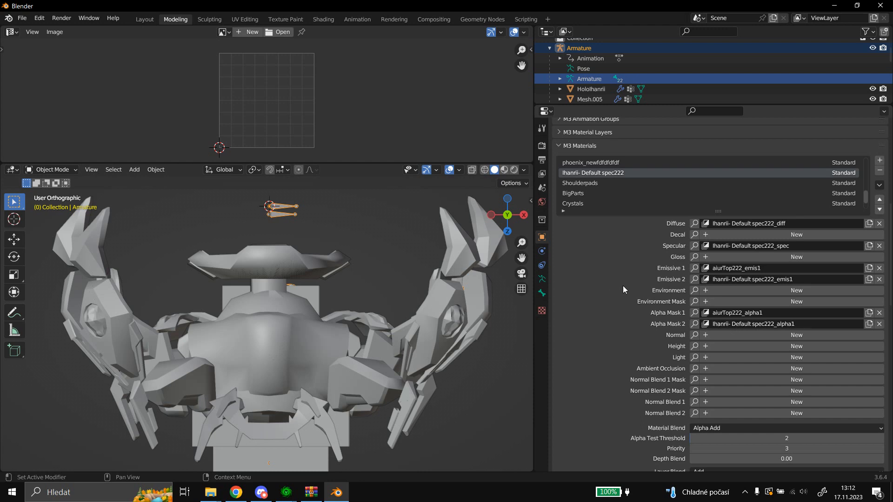
Disable Transparent Shadows on the Ihanrii- Default spec222 material.
{"action": "scroll", "coordinate": [623, 286], "scroll_direction": "down", "scroll_amount": 4}
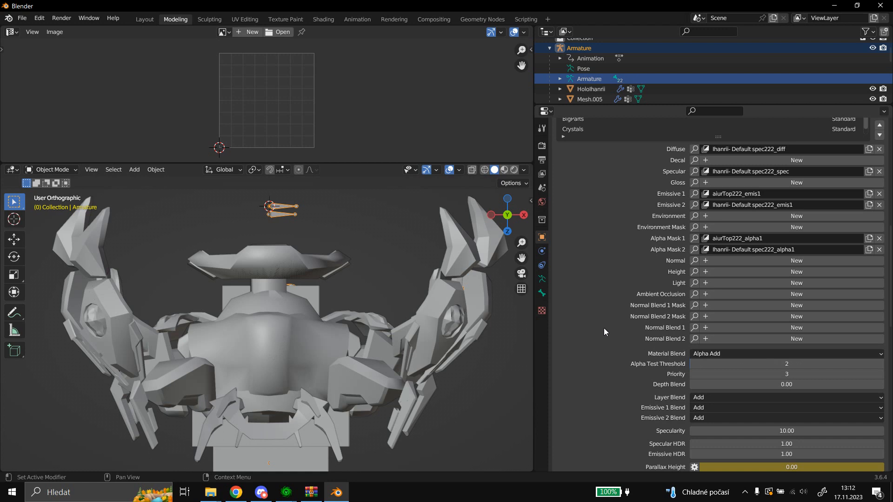
{"action": "scroll", "coordinate": [603, 331], "scroll_direction": "down", "scroll_amount": 2}
{"action": "scroll", "coordinate": [600, 305], "scroll_direction": "down", "scroll_amount": 2}
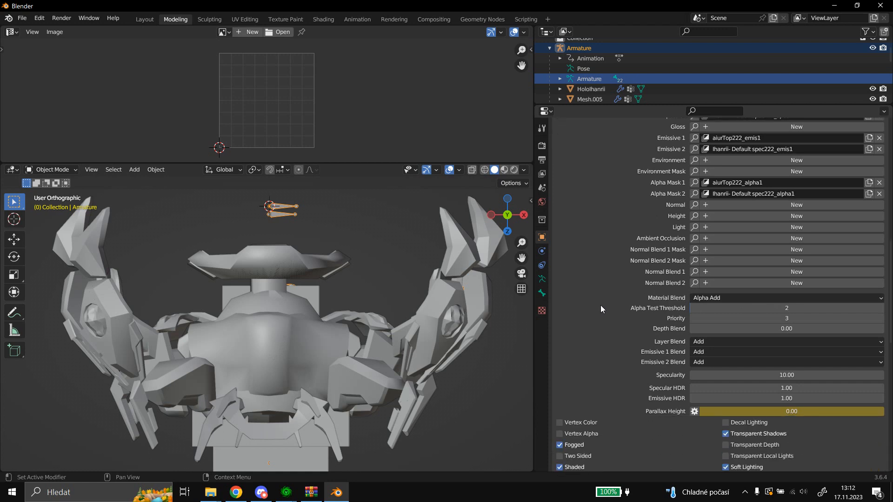
{"action": "scroll", "coordinate": [620, 305], "scroll_direction": "down", "scroll_amount": 6}
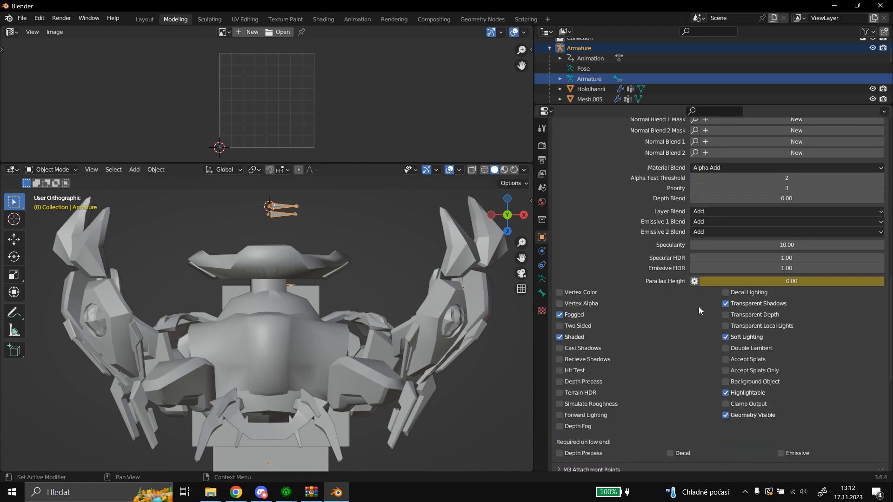
{"action": "left_click", "coordinate": [724, 304]}
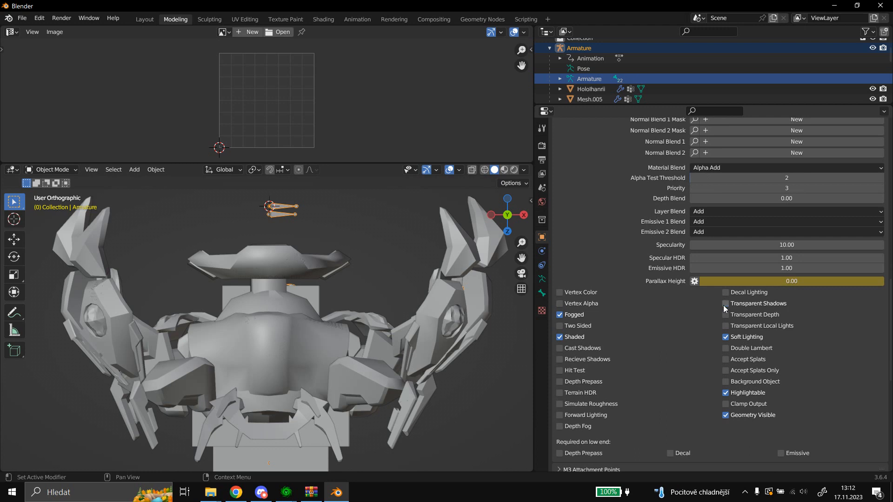
Review the layers, blend settings and rendering flags of the Ihanrii- Default spec222 material.
{"action": "scroll", "coordinate": [658, 315], "scroll_direction": "down", "scroll_amount": 2}
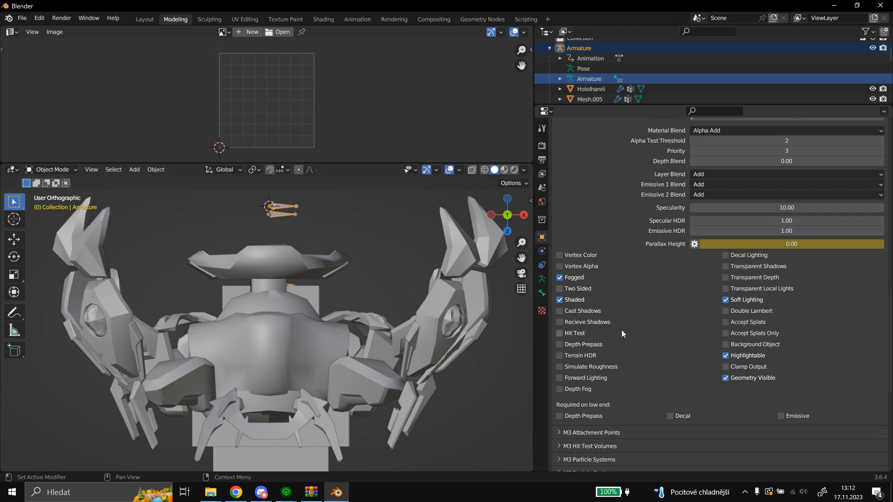
{"action": "scroll", "coordinate": [621, 330], "scroll_direction": "up", "scroll_amount": 9}
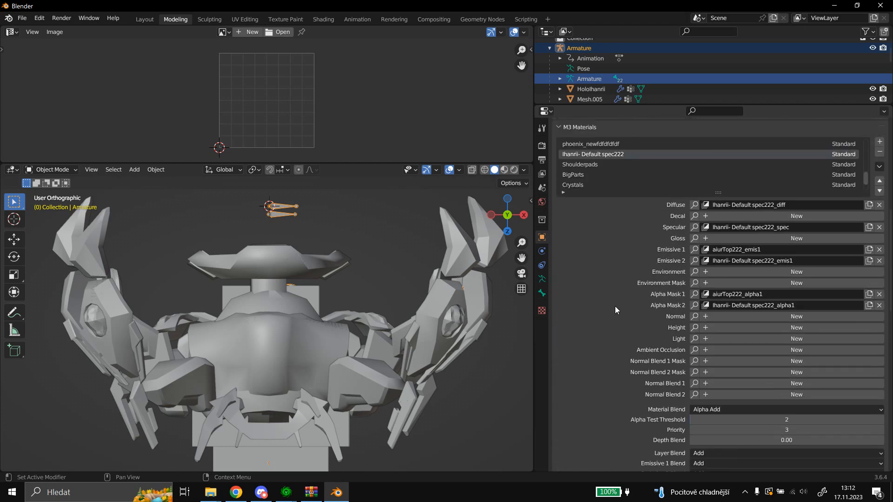
{"action": "scroll", "coordinate": [617, 293], "scroll_direction": "down", "scroll_amount": 5}
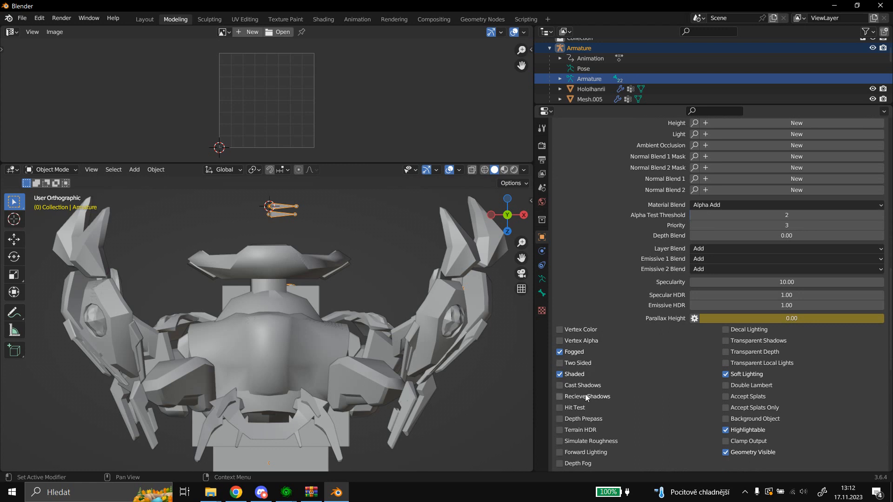
{"action": "scroll", "coordinate": [623, 369], "scroll_direction": "down", "scroll_amount": 1}
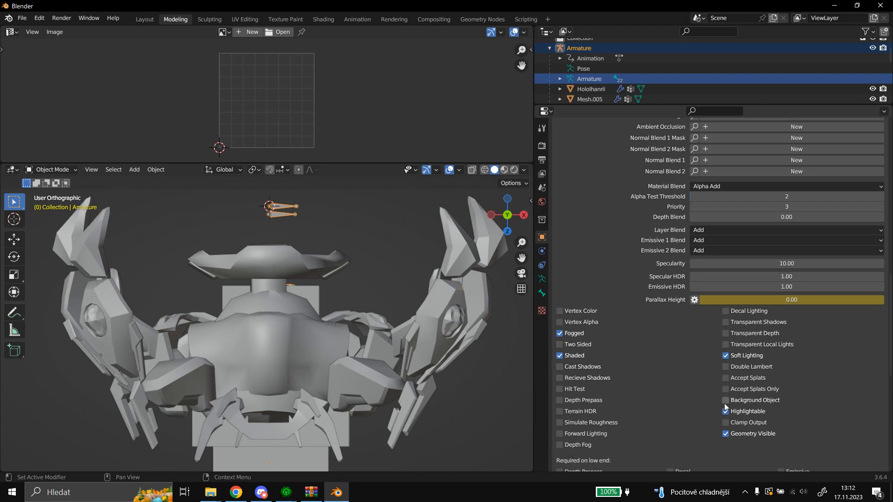
{"action": "scroll", "coordinate": [663, 350], "scroll_direction": "up", "scroll_amount": 1}
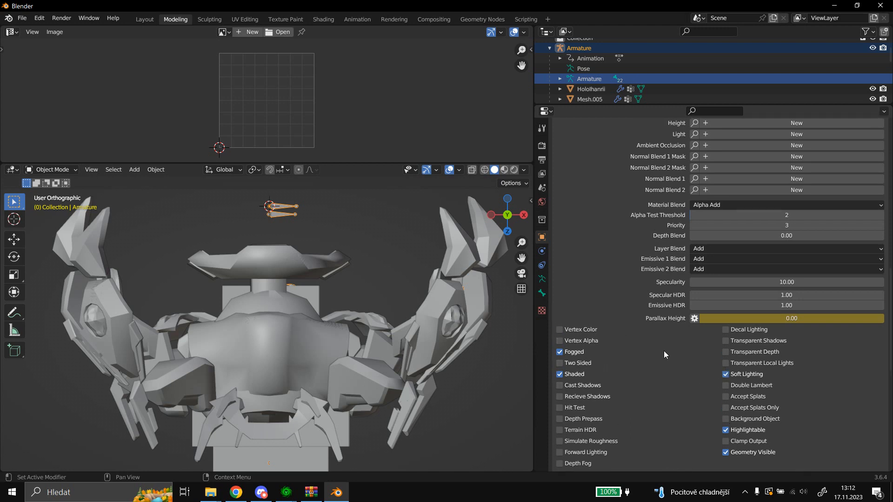
{"action": "scroll", "coordinate": [597, 339], "scroll_direction": "down", "scroll_amount": 3}
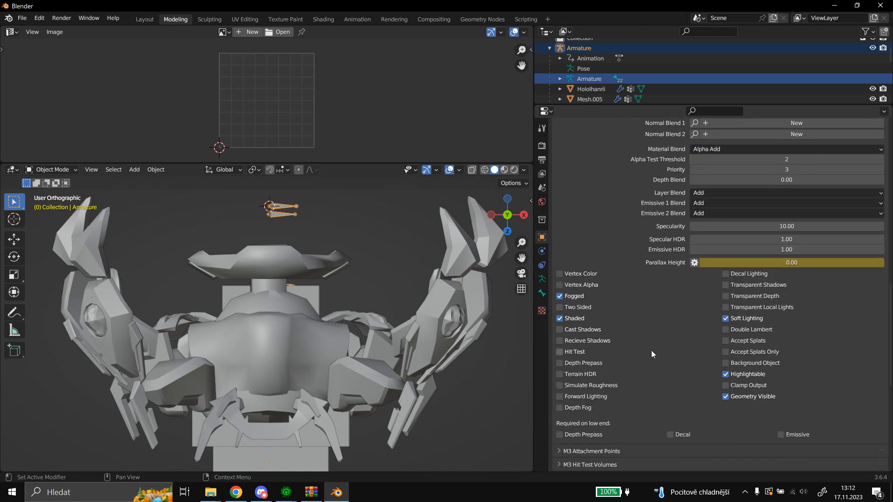
{"action": "scroll", "coordinate": [660, 303], "scroll_direction": "up", "scroll_amount": 15}
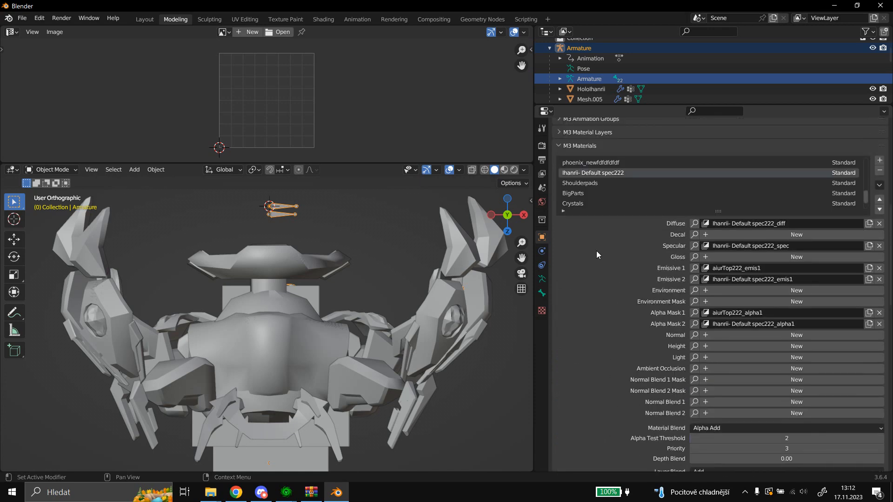
Select the Shoulderpads material and enable its Two Sided flag.
{"action": "left_click", "coordinate": [602, 184]}
{"action": "scroll", "coordinate": [624, 256], "scroll_direction": "down", "scroll_amount": 7}
{"action": "scroll", "coordinate": [621, 275], "scroll_direction": "down", "scroll_amount": 4}
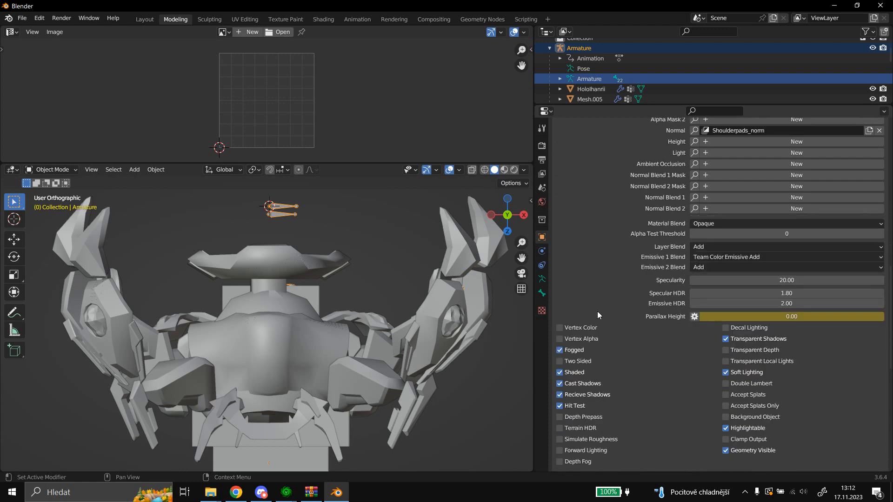
{"action": "left_click", "coordinate": [582, 361]}
{"action": "scroll", "coordinate": [604, 264], "scroll_direction": "up", "scroll_amount": 1}
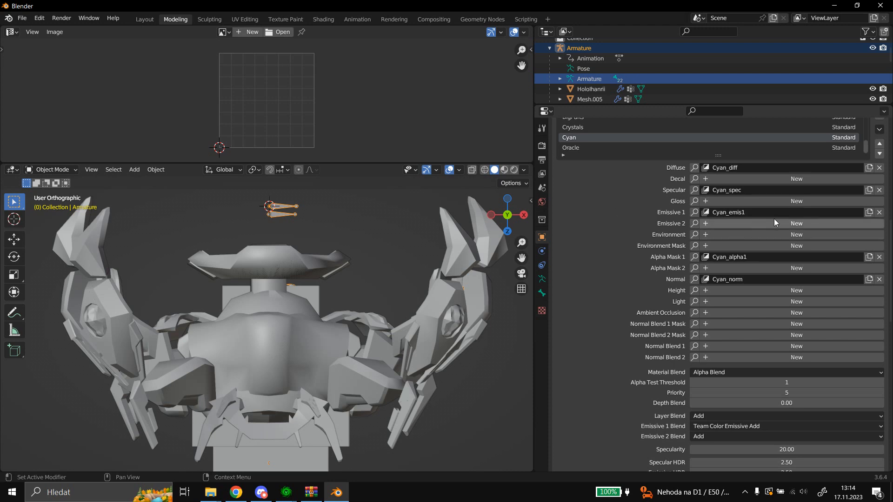
{"action": "left_click", "coordinate": [695, 223]}
{"action": "scroll", "coordinate": [729, 269], "scroll_direction": "down", "scroll_amount": 10}
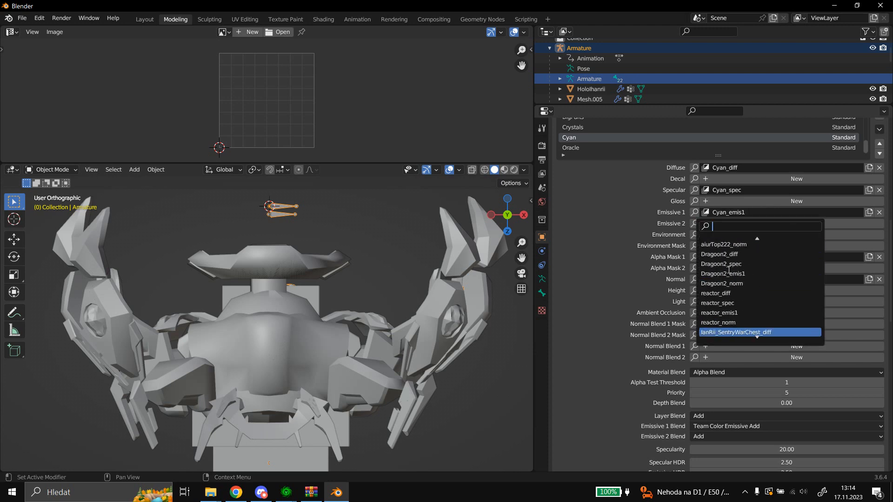
{"action": "scroll", "coordinate": [729, 269], "scroll_direction": "down", "scroll_amount": 20}
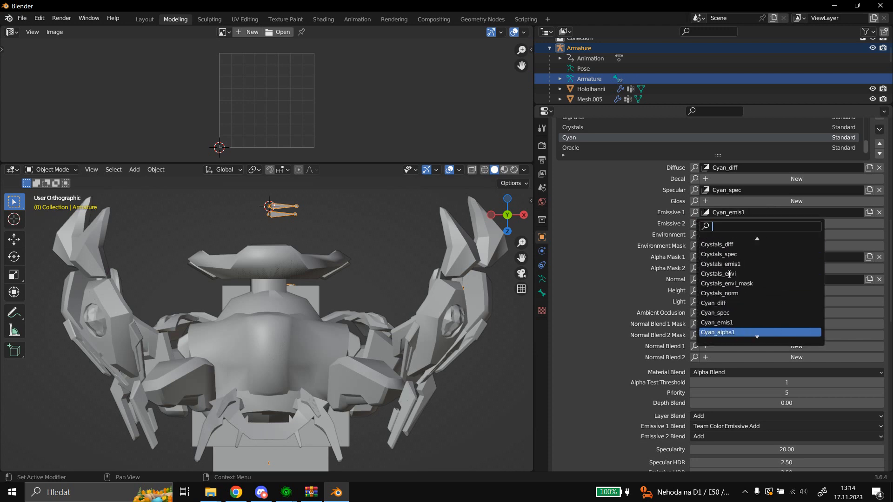
{"action": "left_click", "coordinate": [745, 264]}
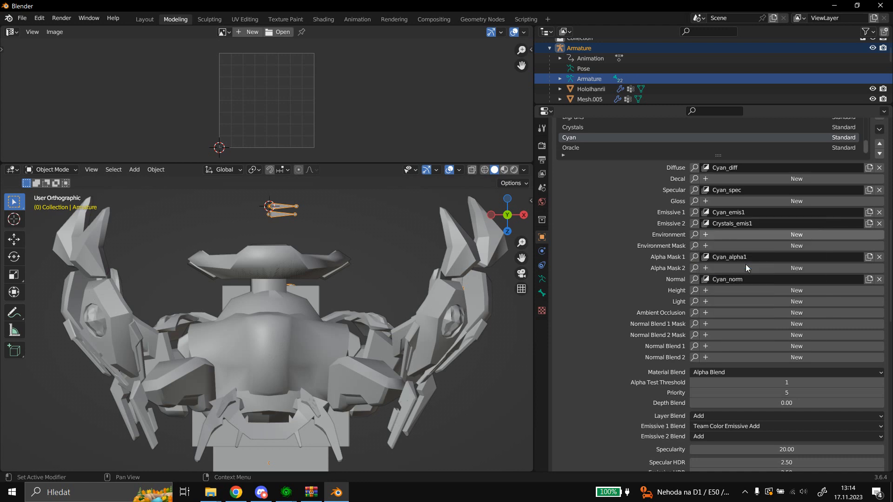
Assign Cyan_emis1 to the Cyan material's Emissive 2 layer and aiurTop222_emis1 to its Emissive 1 layer.
{"action": "left_click", "coordinate": [694, 223]}
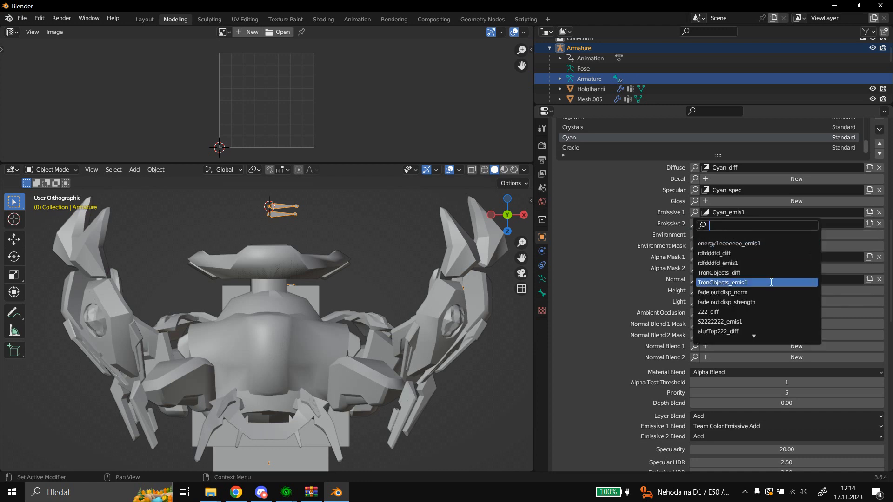
{"action": "scroll", "coordinate": [771, 282], "scroll_direction": "down", "scroll_amount": 20}
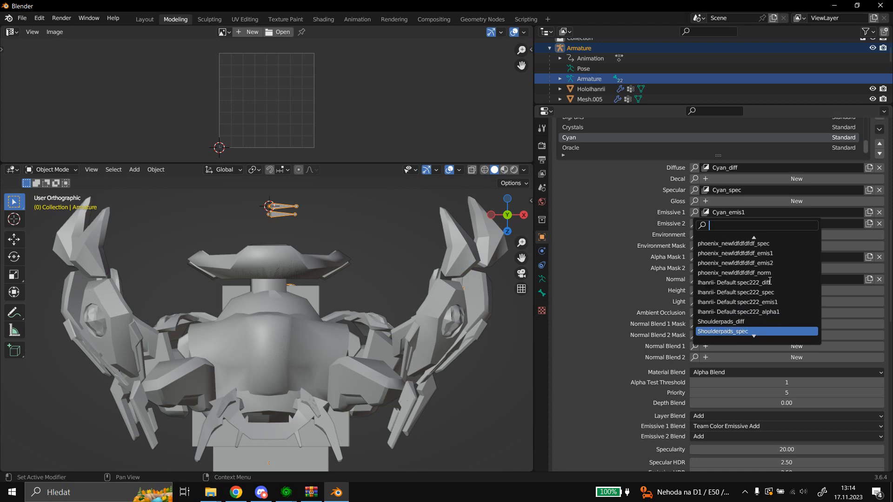
{"action": "scroll", "coordinate": [769, 281], "scroll_direction": "up", "scroll_amount": 15}
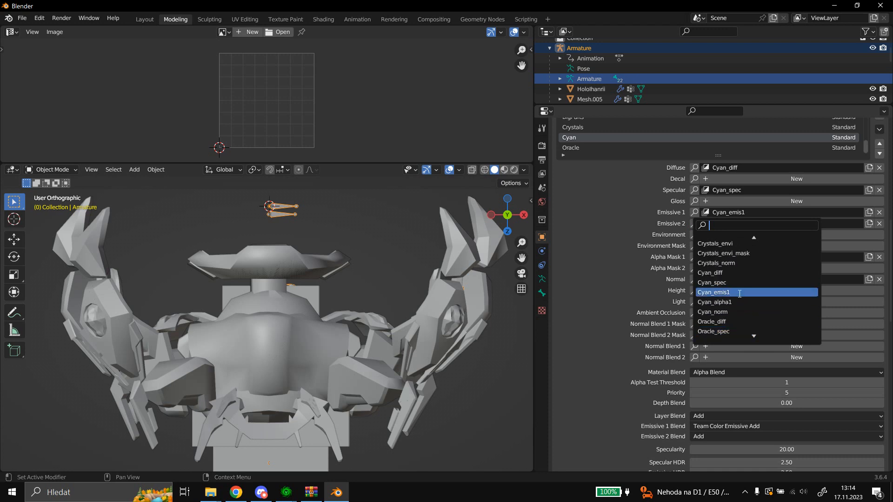
{"action": "left_click", "coordinate": [740, 292]}
{"action": "left_click", "coordinate": [697, 212]}
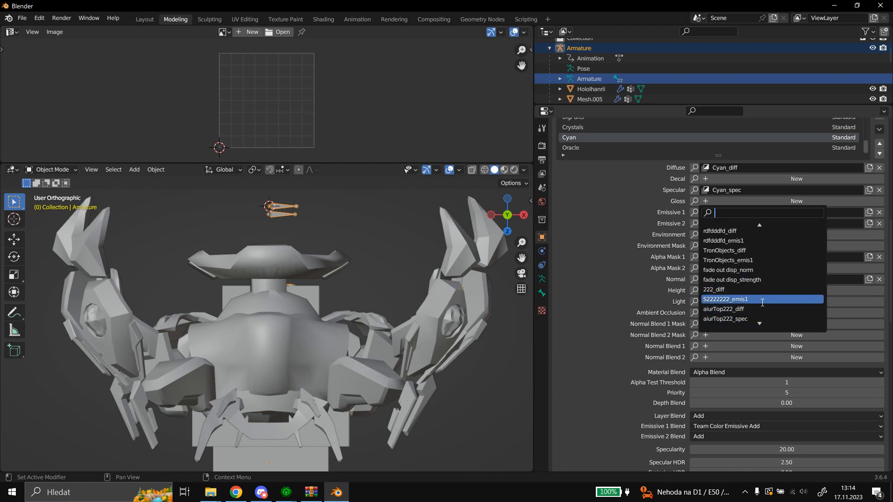
{"action": "scroll", "coordinate": [753, 297], "scroll_direction": "down", "scroll_amount": 5}
{"action": "left_click", "coordinate": [755, 292]}
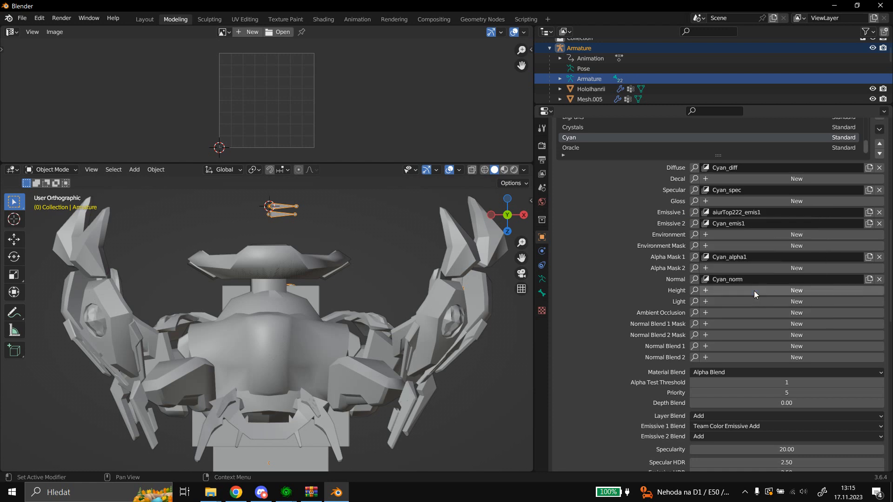
Set the Cyan material's Emissive 1 Blend to Add and its Emissive 2 Blend to Team Color Emissive Add.
{"action": "left_click", "coordinate": [722, 427]}
{"action": "left_click", "coordinate": [715, 397]}
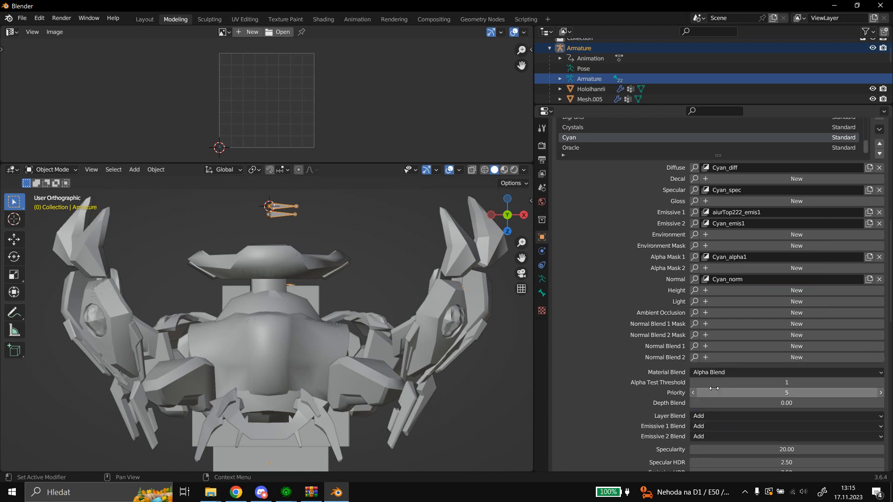
{"action": "left_click", "coordinate": [718, 436]}
{"action": "left_click", "coordinate": [728, 379]}
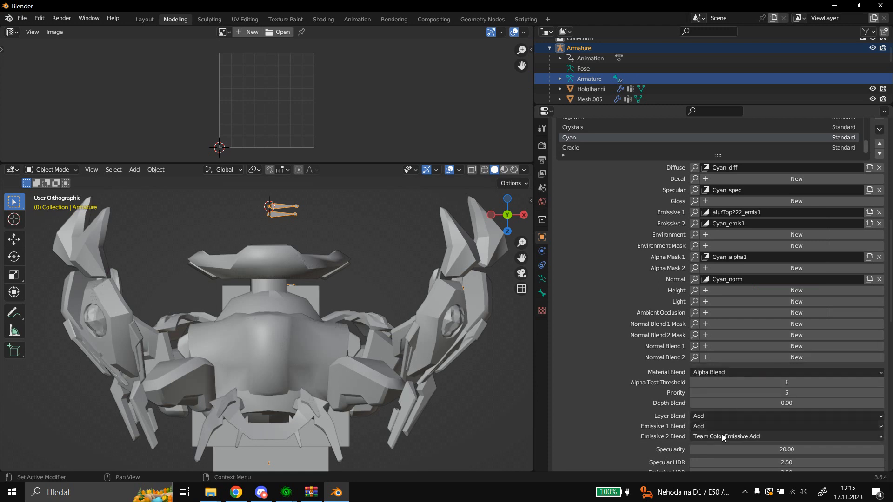
Assign Cyan_alpha1 to the Cyan material's Alpha Mask 2 layer and aiurTop222_alpha1 to its Alpha Mask 1 layer.
{"action": "left_click", "coordinate": [694, 268]}
{"action": "scroll", "coordinate": [740, 308], "scroll_direction": "down", "scroll_amount": 20}
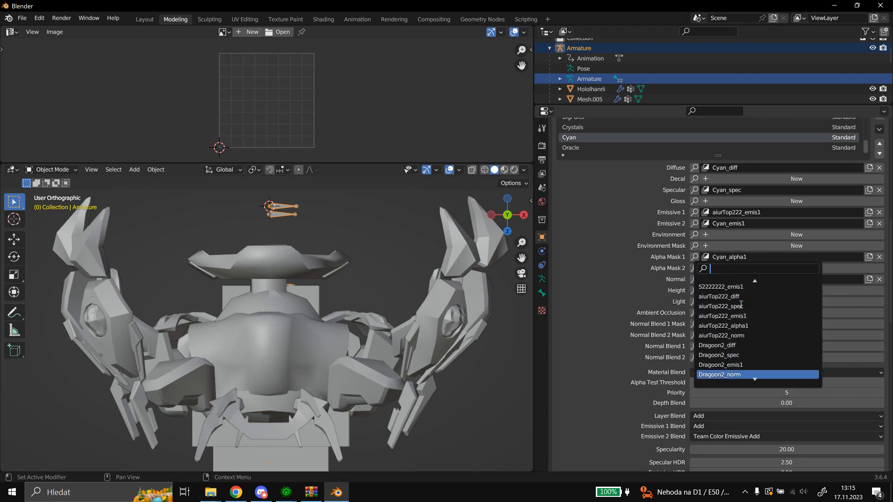
{"action": "scroll", "coordinate": [741, 302], "scroll_direction": "down", "scroll_amount": 10}
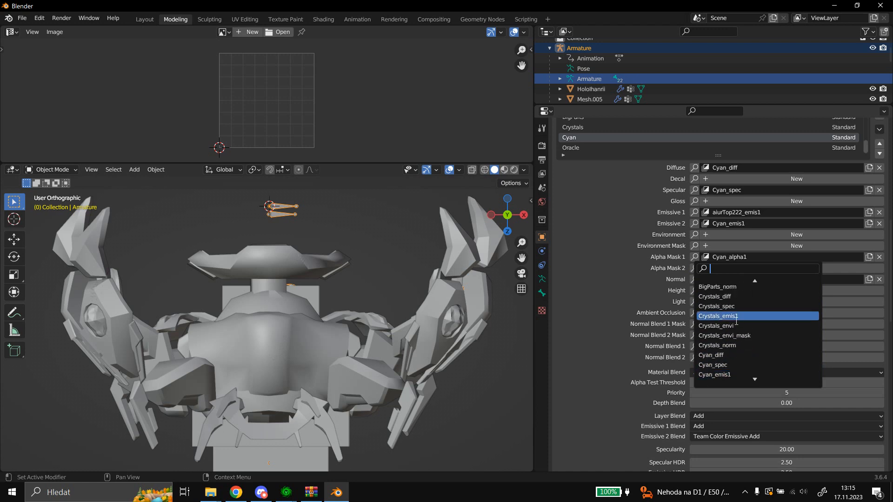
{"action": "scroll", "coordinate": [739, 367], "scroll_direction": "down", "scroll_amount": 3}
{"action": "left_click", "coordinate": [734, 354]}
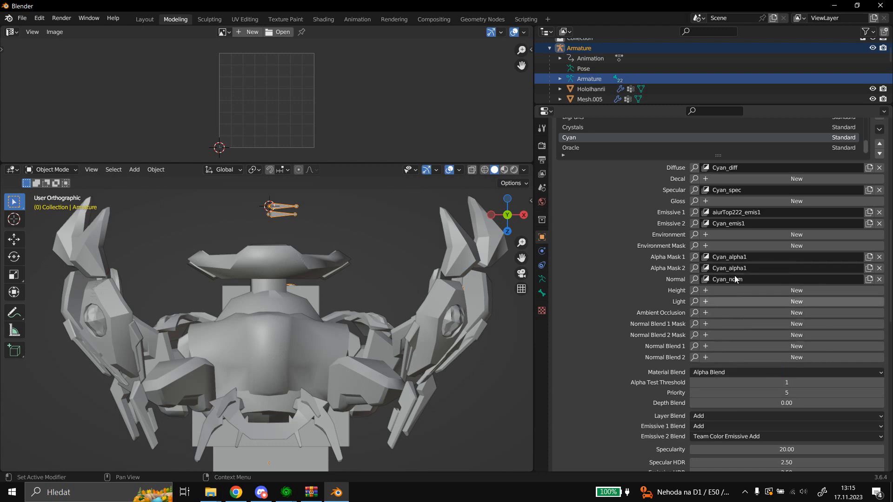
{"action": "left_click", "coordinate": [696, 258]}
{"action": "scroll", "coordinate": [715, 297], "scroll_direction": "down", "scroll_amount": 8}
{"action": "scroll", "coordinate": [715, 296], "scroll_direction": "down", "scroll_amount": 5}
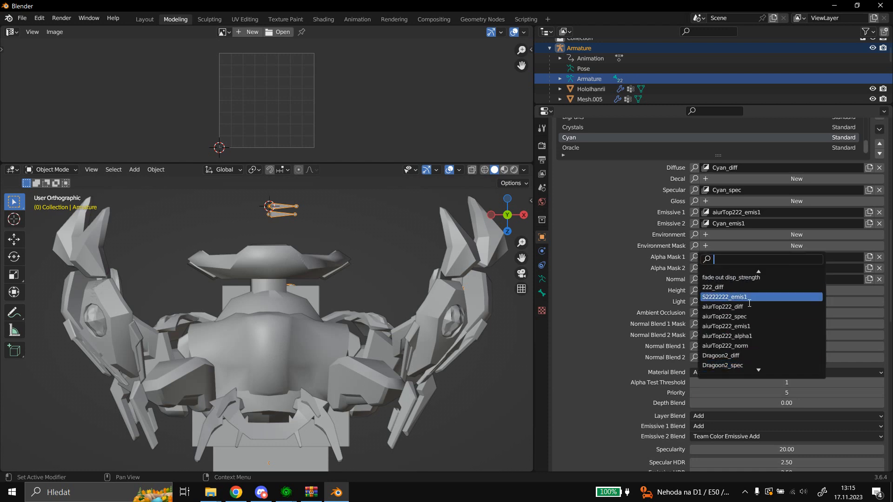
{"action": "left_click", "coordinate": [725, 337]}
Set the Cyan material's Alpha Test Threshold to 2 and disable its Transparent Shadows flag.
{"action": "scroll", "coordinate": [660, 298], "scroll_direction": "down", "scroll_amount": 5}
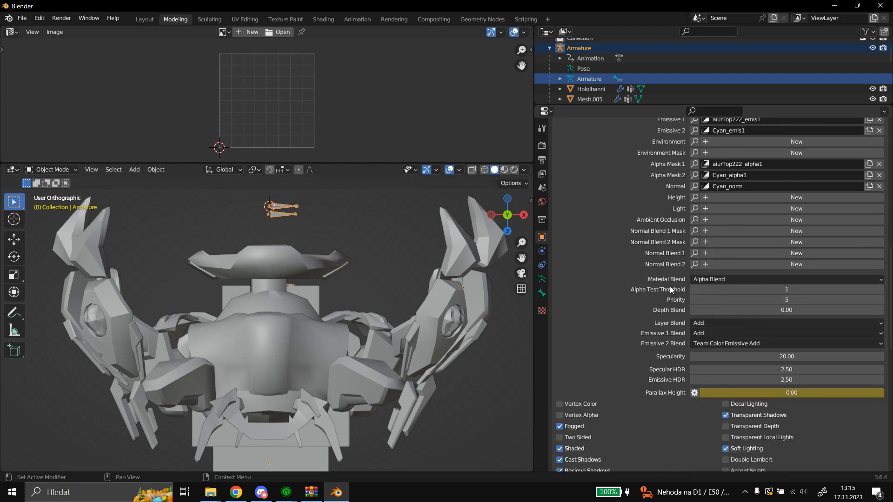
{"action": "left_click", "coordinate": [785, 289]}
{"action": "type", "text": "2"}
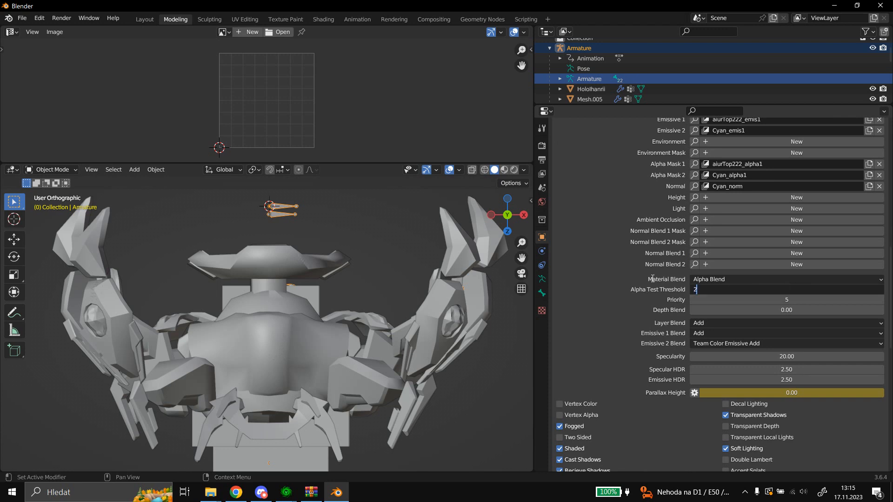
{"action": "key", "text": "Return"}
{"action": "scroll", "coordinate": [609, 285], "scroll_direction": "down", "scroll_amount": 4}
{"action": "scroll", "coordinate": [617, 299], "scroll_direction": "down", "scroll_amount": 2}
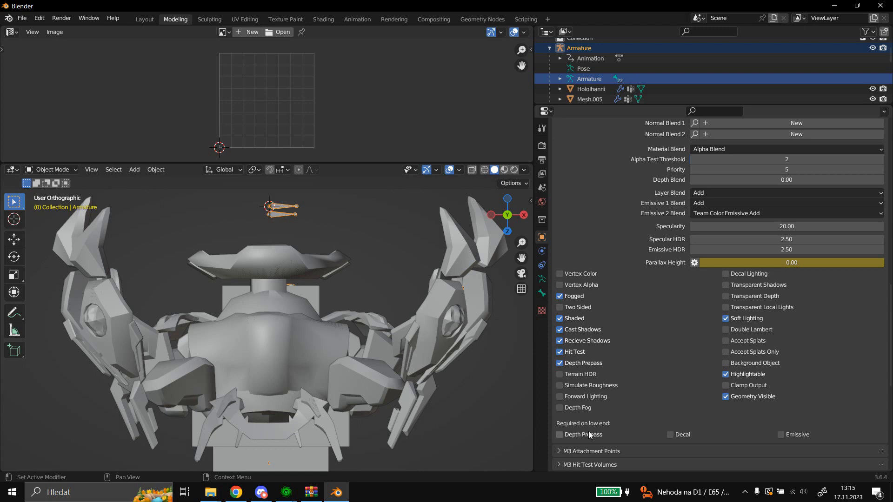
{"action": "scroll", "coordinate": [668, 336], "scroll_direction": "up", "scroll_amount": 10}
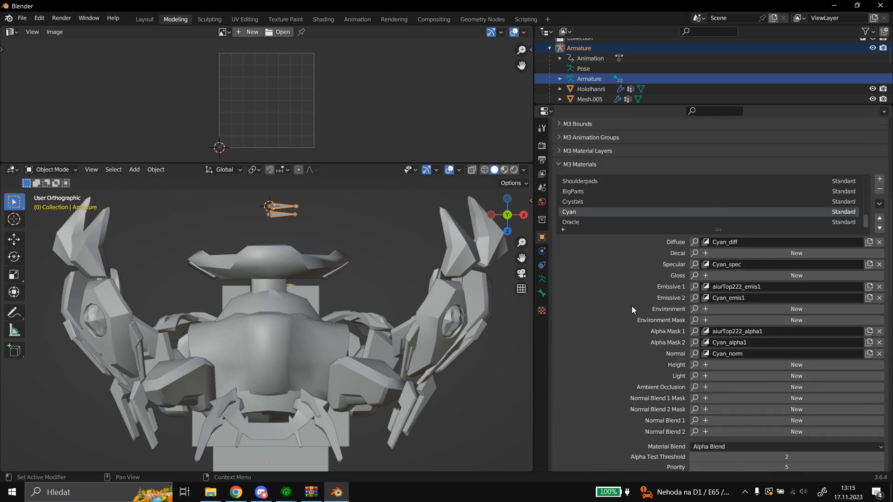
Select the Oracle material, replace its Emissive 1 layer with aiurTop222_emis1 and set its Emissive 1 Blend to Add.
{"action": "scroll", "coordinate": [615, 270], "scroll_direction": "down", "scroll_amount": 2}
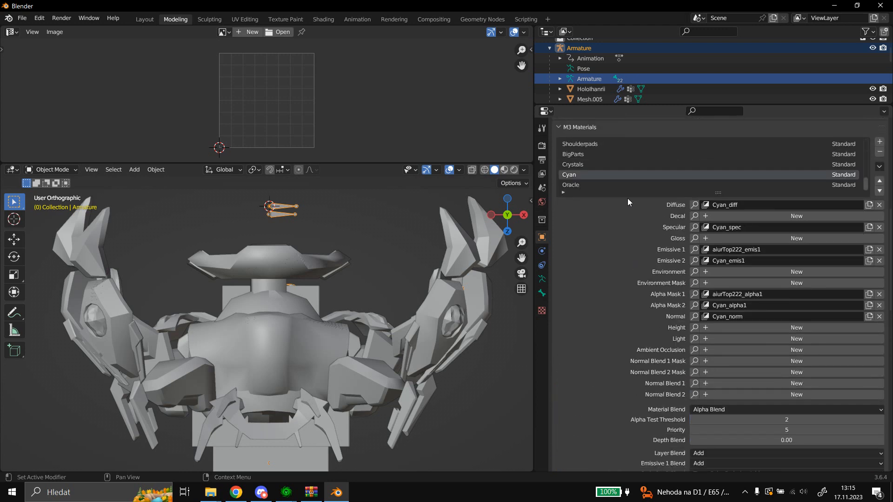
{"action": "left_click", "coordinate": [613, 184]}
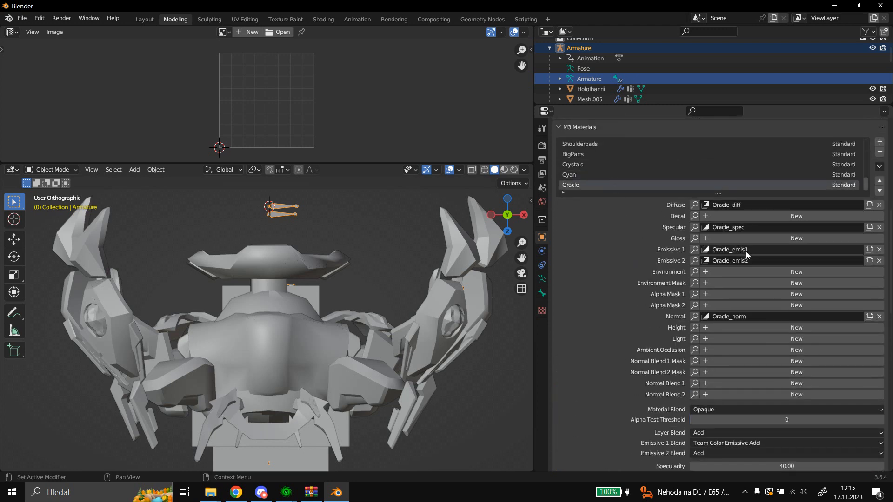
{"action": "scroll", "coordinate": [721, 279], "scroll_direction": "down", "scroll_amount": 2}
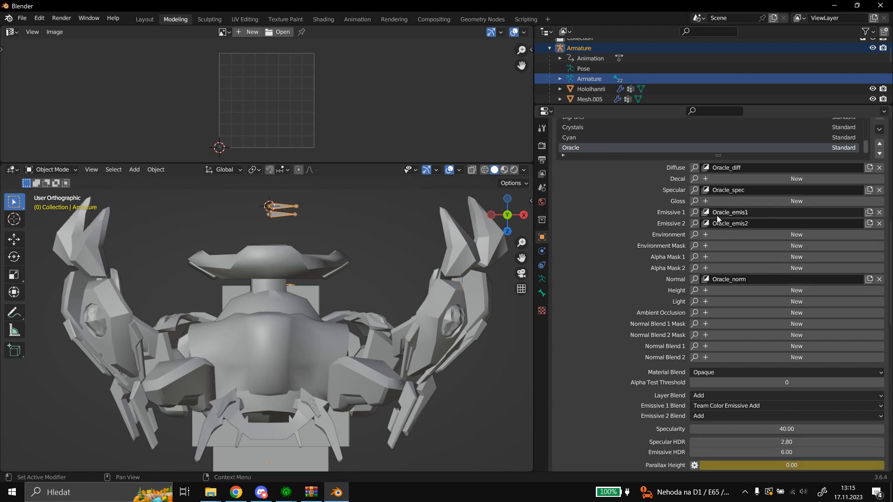
{"action": "left_click", "coordinate": [695, 212]}
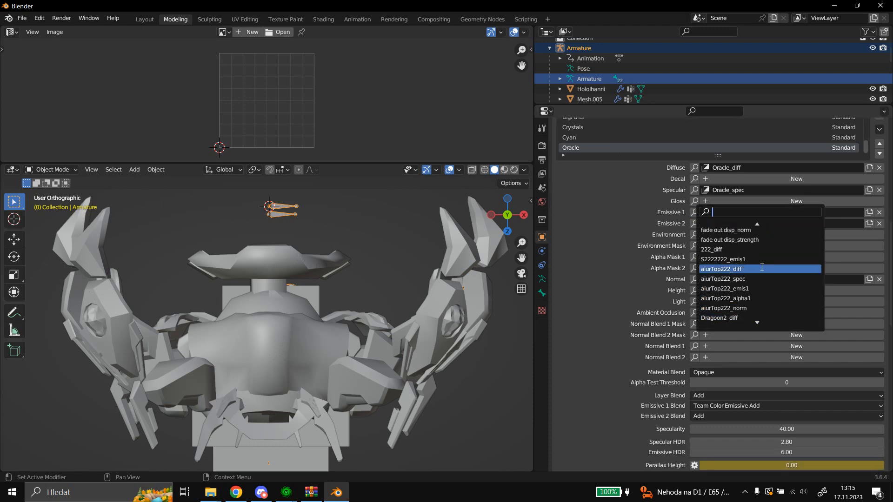
{"action": "left_click", "coordinate": [757, 288]}
{"action": "left_click", "coordinate": [716, 405]}
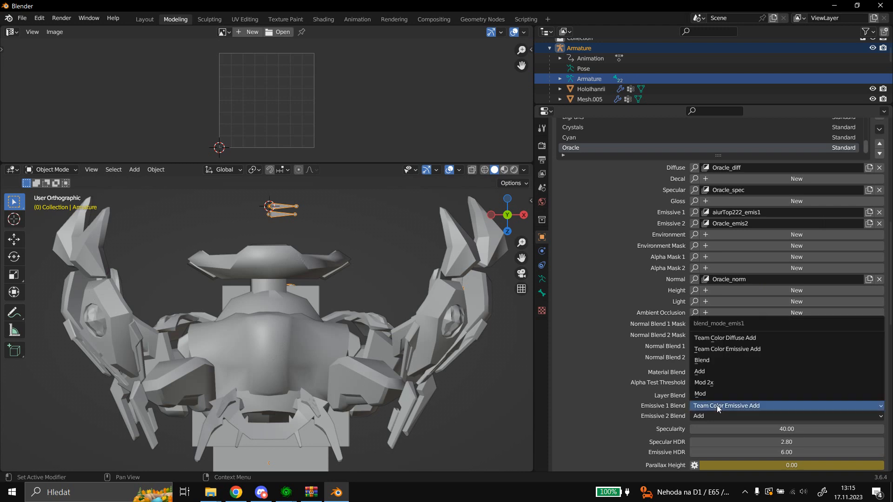
{"action": "left_click", "coordinate": [749, 372]}
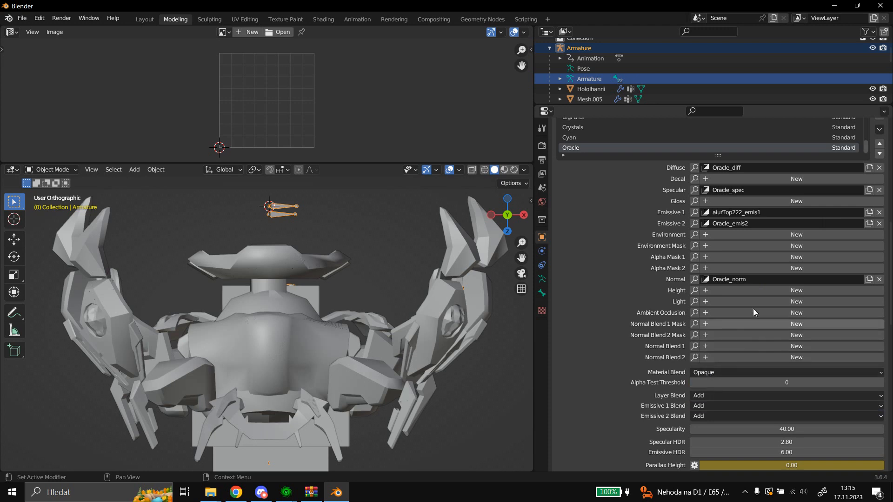
Assign aiurTop222_alpha1 to the Oracle material's Alpha Mask 1 layer and set its Alpha Test Threshold to 2.
{"action": "left_click", "coordinate": [695, 257]}
{"action": "left_click", "coordinate": [766, 343]}
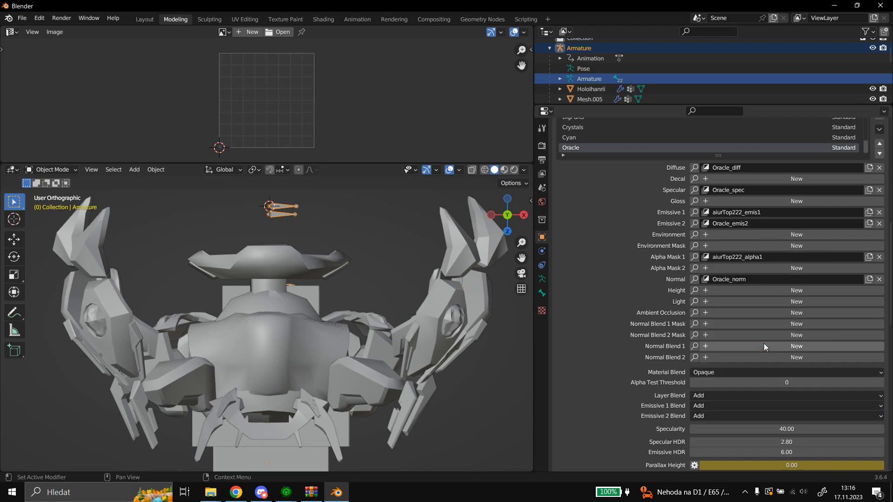
{"action": "scroll", "coordinate": [592, 288], "scroll_direction": "down", "scroll_amount": 8}
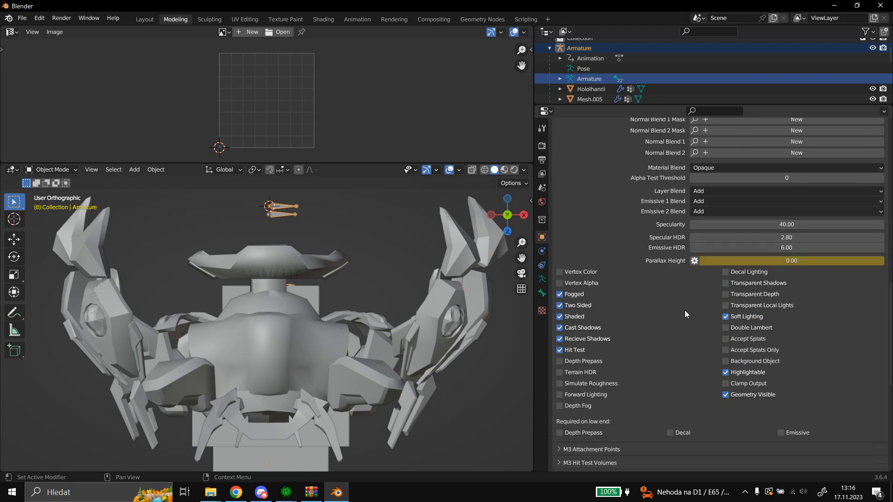
{"action": "scroll", "coordinate": [681, 309], "scroll_direction": "up", "scroll_amount": 2}
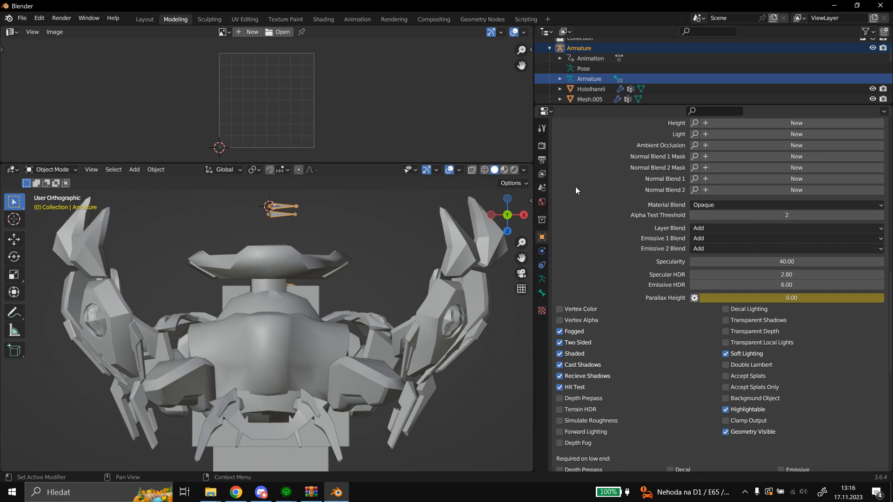
{"action": "scroll", "coordinate": [598, 201], "scroll_direction": "up", "scroll_amount": 6}
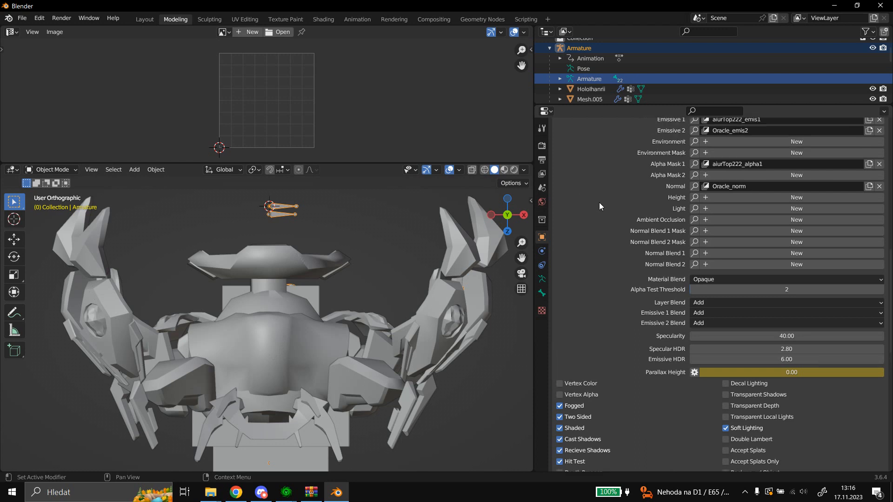
{"action": "scroll", "coordinate": [604, 190], "scroll_direction": "up", "scroll_amount": 5}
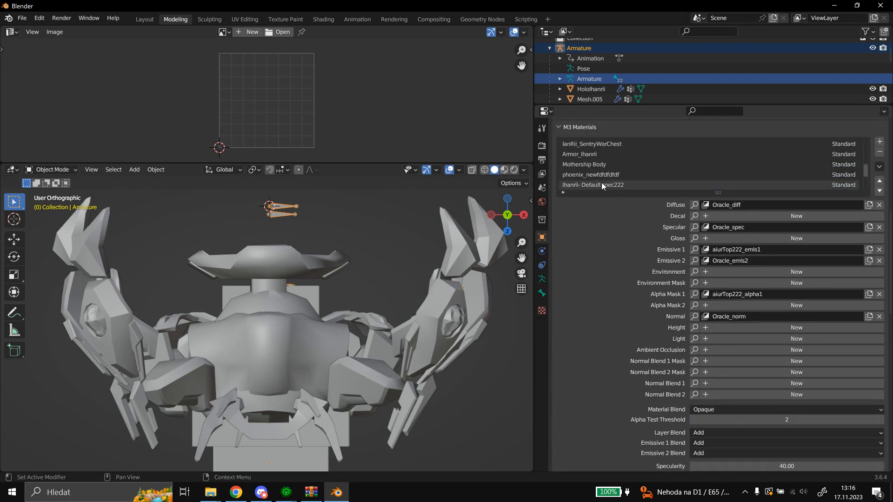
{"action": "scroll", "coordinate": [597, 182], "scroll_direction": "down", "scroll_amount": 5}
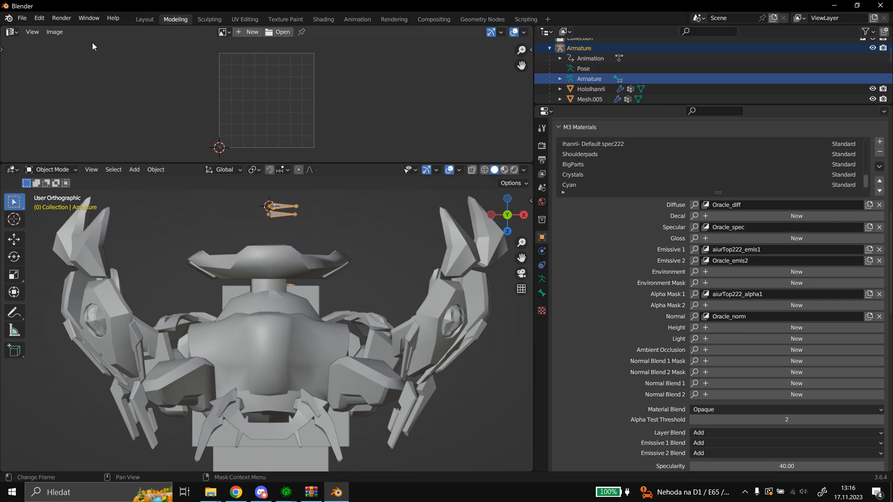
Export the model in StarCraft 2 M3 format to the Testmod2 folder as Dragoon_Ihanrii_WarpIn_WIP.
{"action": "left_click", "coordinate": [22, 19]}
{"action": "mouse_move", "coordinate": [72, 168]}
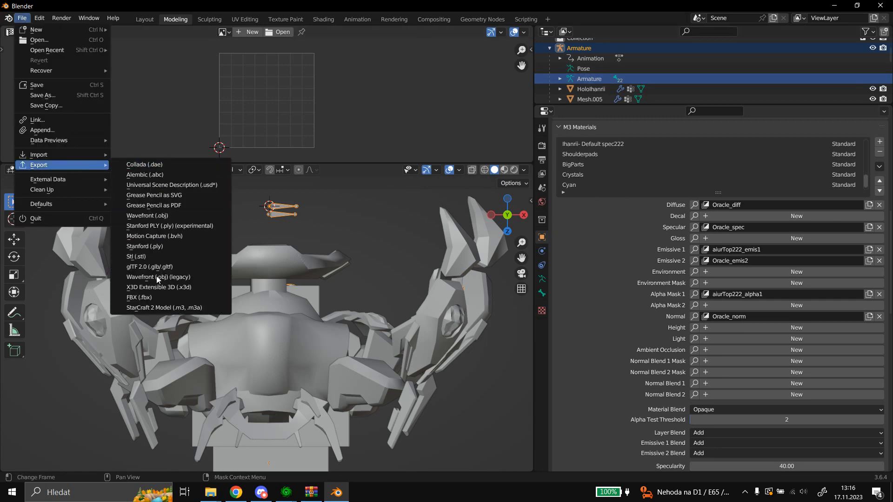
{"action": "left_click", "coordinate": [165, 308]}
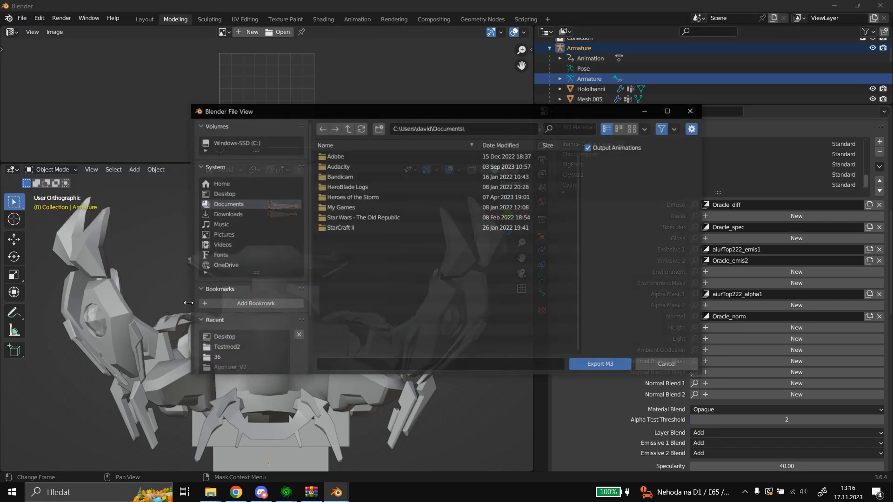
{"action": "left_click", "coordinate": [249, 347]}
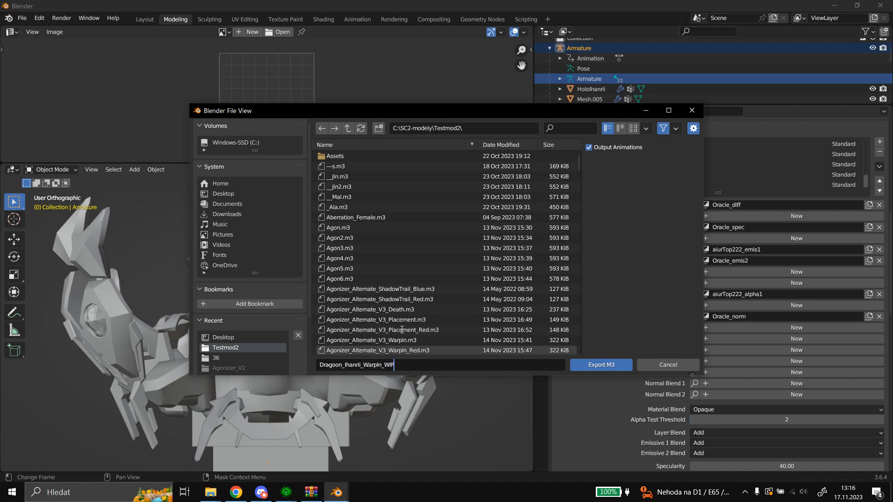
{"action": "left_click", "coordinate": [595, 366]}
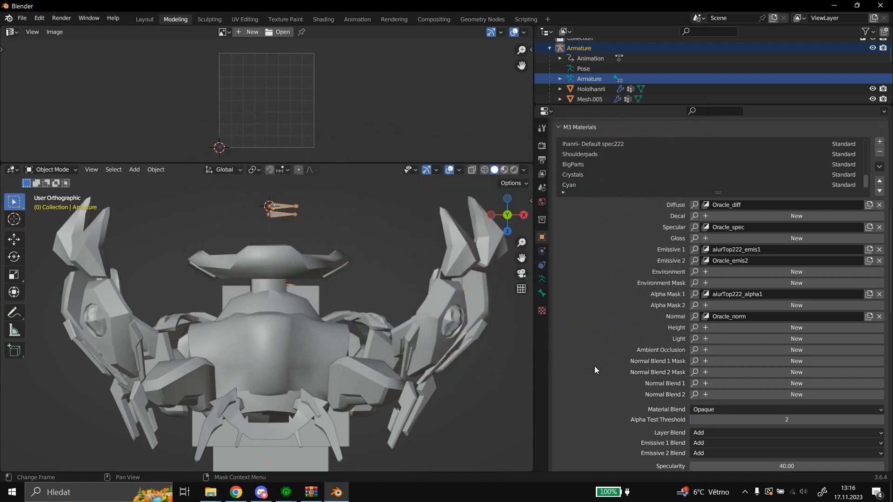
Switch to the StarCraft II Editor's Import module and import only Dragoon_Ihanrii_WarpIn_WIP.m3 from the Testmod2 folder, then preview it.
{"action": "mouse_move", "coordinate": [286, 492]}
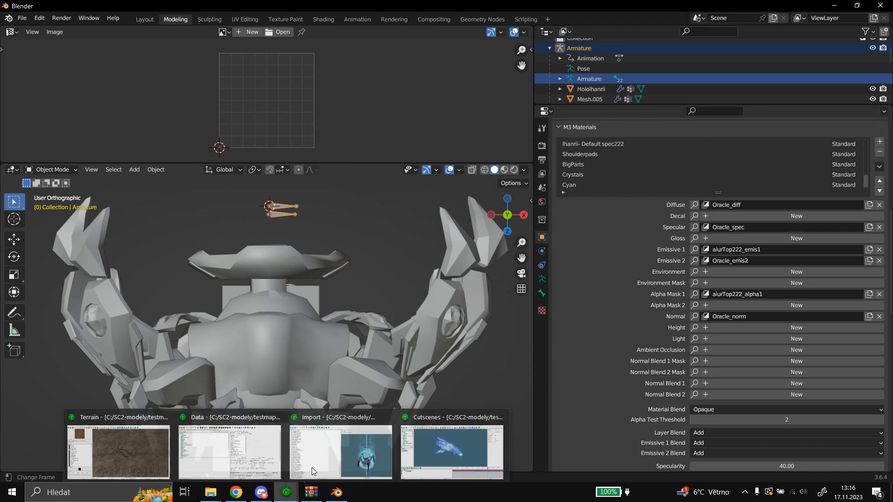
{"action": "left_click", "coordinate": [344, 440]}
{"action": "right_click", "coordinate": [356, 289]}
{"action": "left_click", "coordinate": [368, 294]}
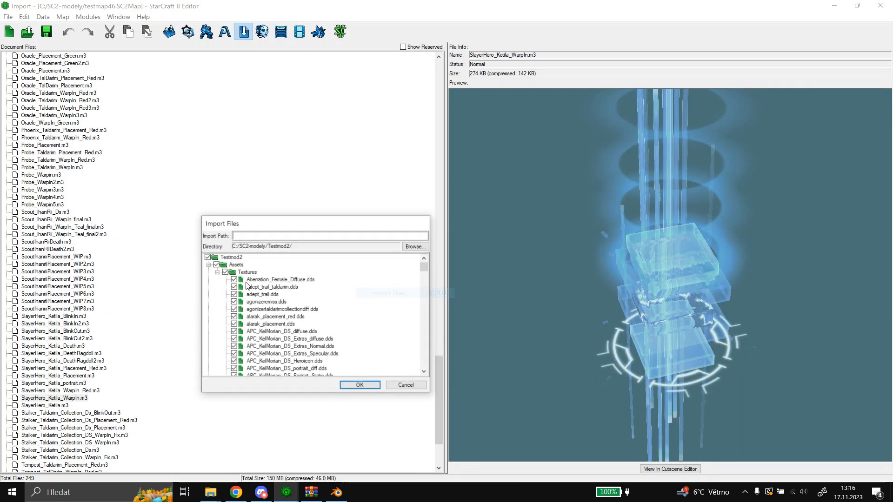
{"action": "left_click", "coordinate": [208, 265]}
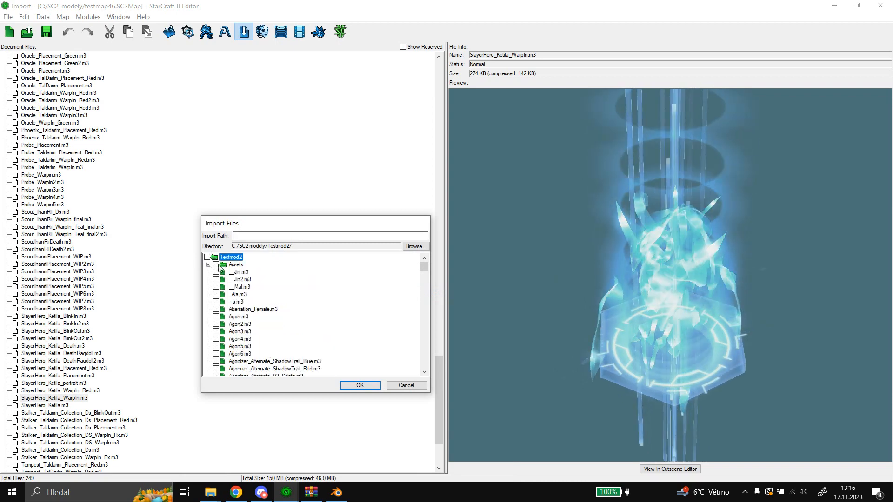
{"action": "scroll", "coordinate": [331, 279], "scroll_direction": "down", "scroll_amount": 10}
{"action": "scroll", "coordinate": [334, 292], "scroll_direction": "down", "scroll_amount": 2}
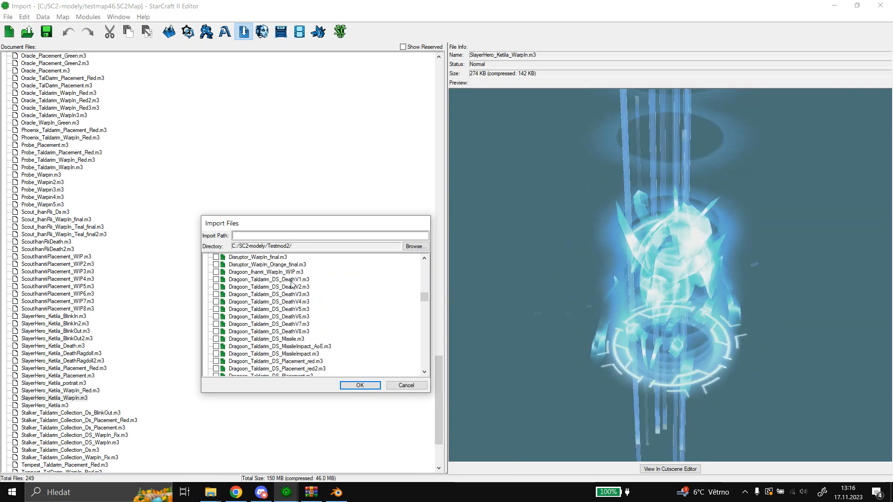
{"action": "left_click", "coordinate": [222, 272]}
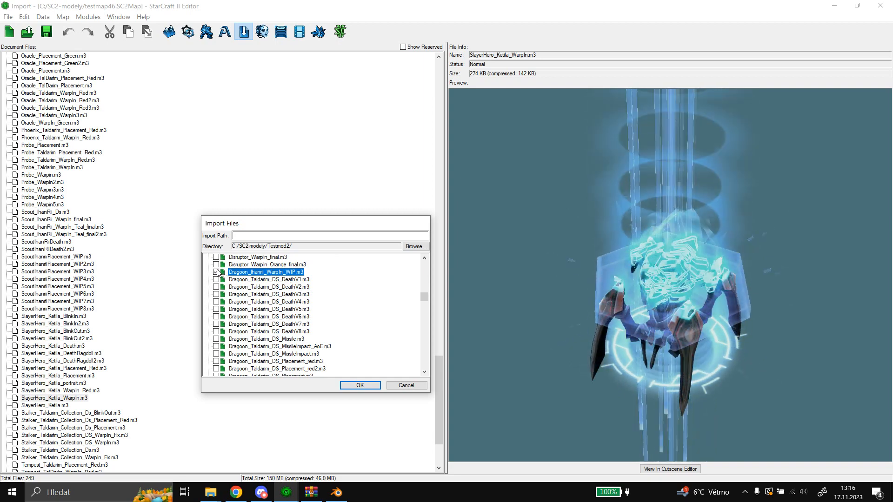
{"action": "left_click", "coordinate": [365, 385]}
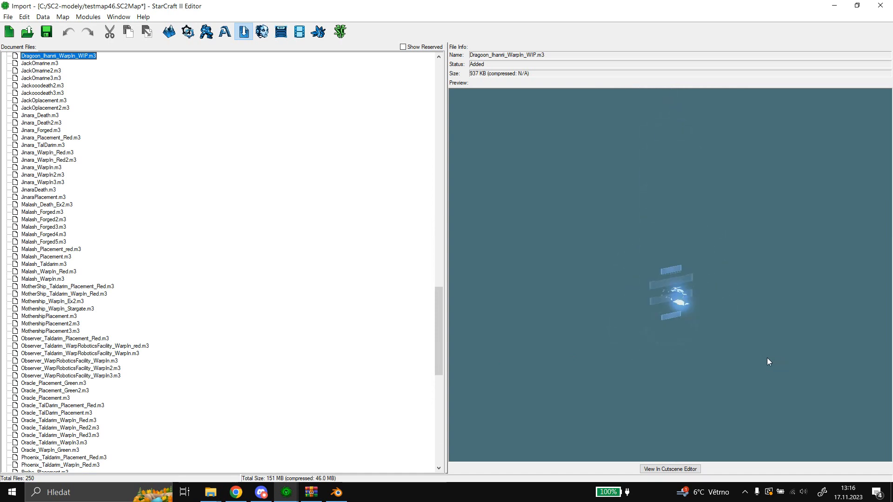
{"action": "left_click_drag", "start_coordinate": [729, 304], "coordinate": [708, 275]}
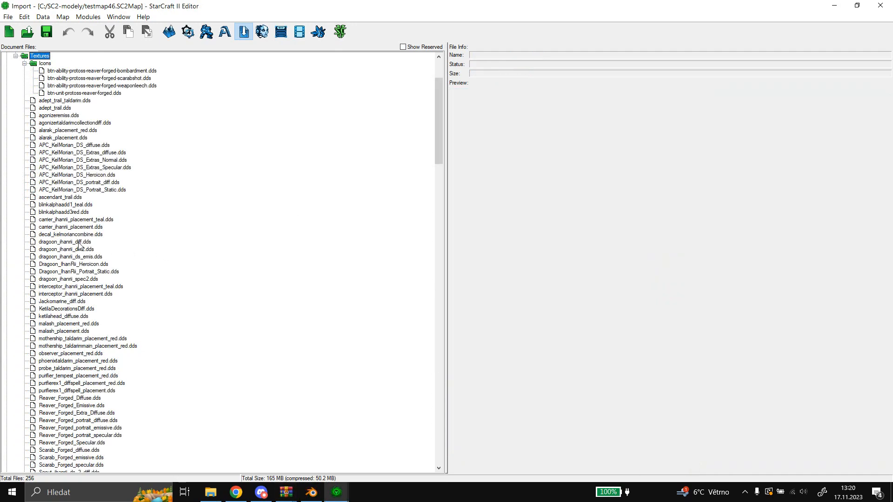
Examine the dragoon_ihanrii_diff, dragoon_ihanrii_diff2 and dragoon_ihanrii_spec2 textures among the imported files.
{"action": "left_click", "coordinate": [79, 243]}
{"action": "left_click", "coordinate": [81, 249]}
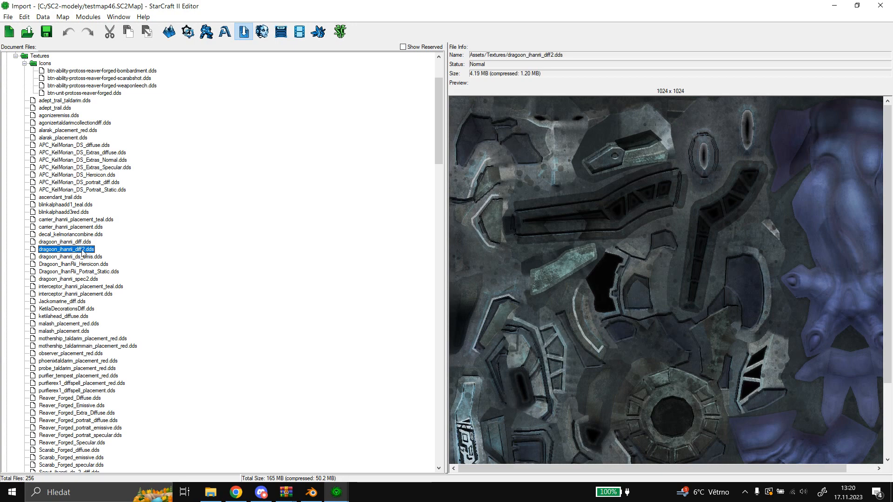
{"action": "left_click", "coordinate": [77, 280]}
Import only Dragoon_Ihanrii_WarpIn_WIP2.m3 from the Testmod2 folder, with the import path left empty.
{"action": "right_click", "coordinate": [310, 218]}
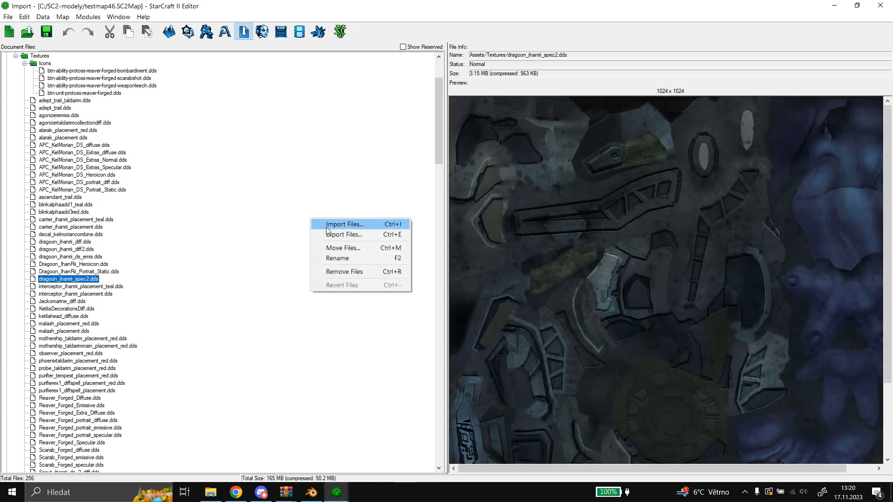
{"action": "left_click", "coordinate": [330, 228]}
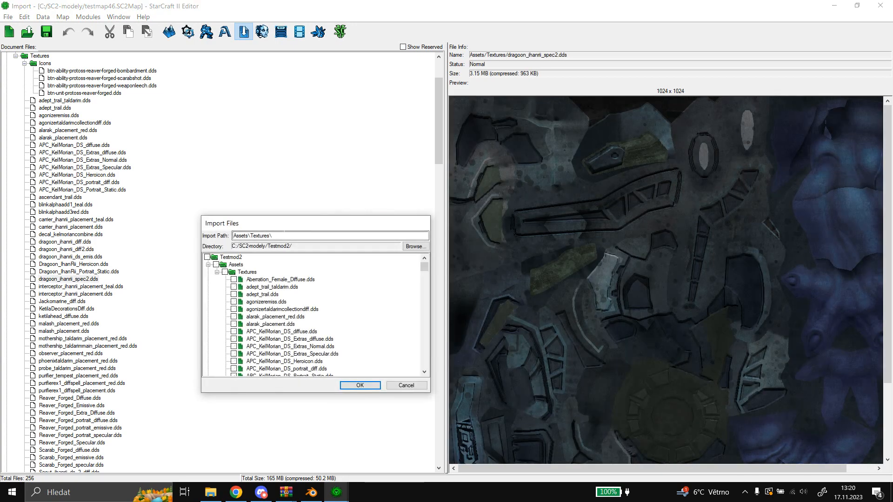
{"action": "left_click", "coordinate": [208, 265]}
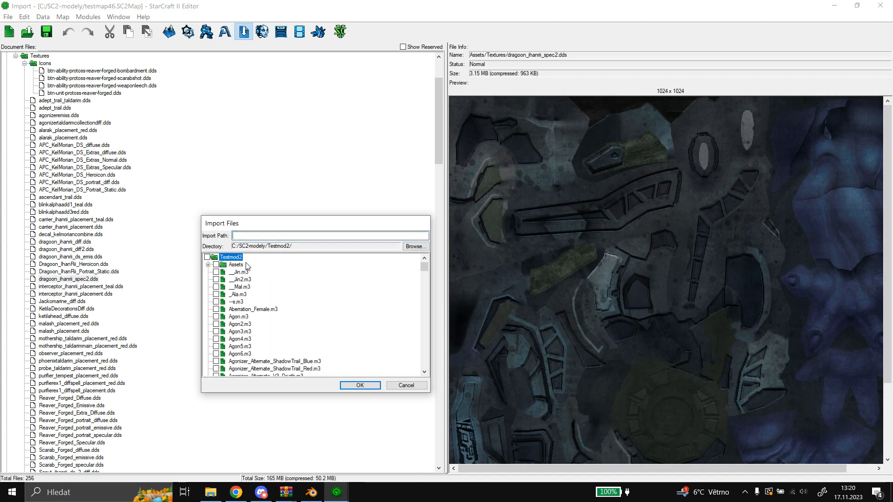
{"action": "scroll", "coordinate": [398, 279], "scroll_direction": "down", "scroll_amount": 10}
{"action": "scroll", "coordinate": [397, 292], "scroll_direction": "down", "scroll_amount": 12}
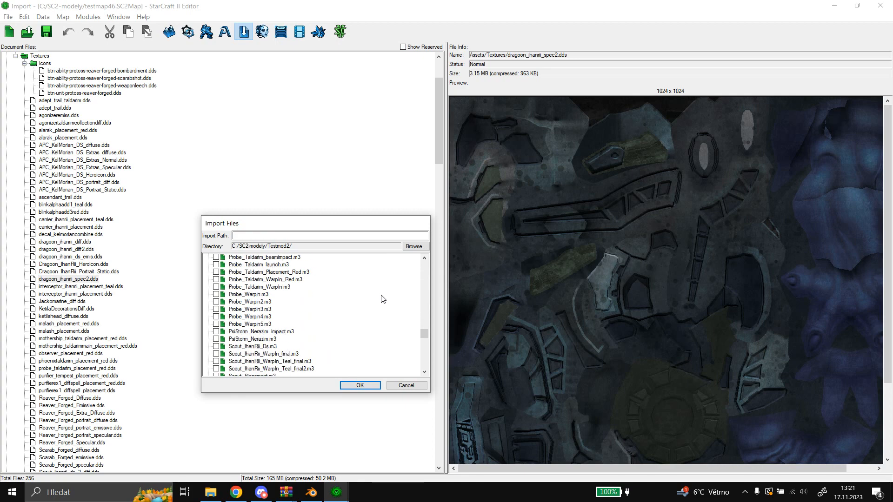
{"action": "scroll", "coordinate": [384, 298], "scroll_direction": "down", "scroll_amount": 6}
{"action": "scroll", "coordinate": [378, 299], "scroll_direction": "up", "scroll_amount": 12}
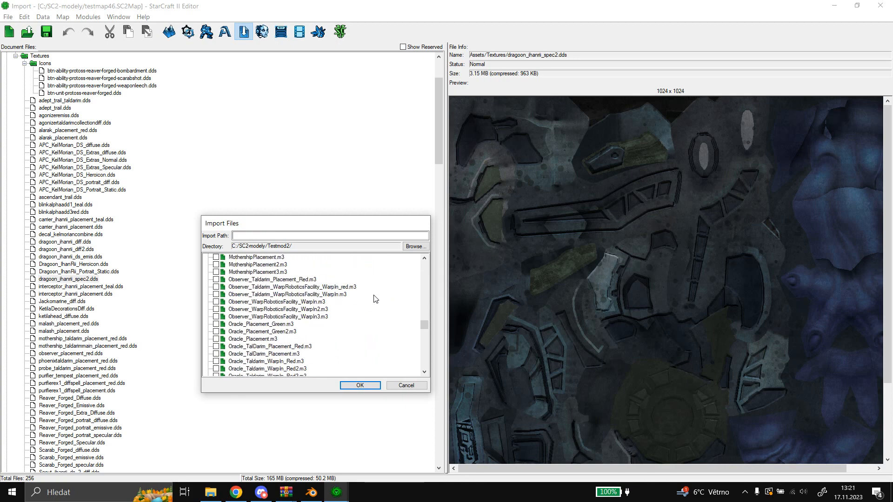
{"action": "scroll", "coordinate": [367, 299], "scroll_direction": "up", "scroll_amount": 5}
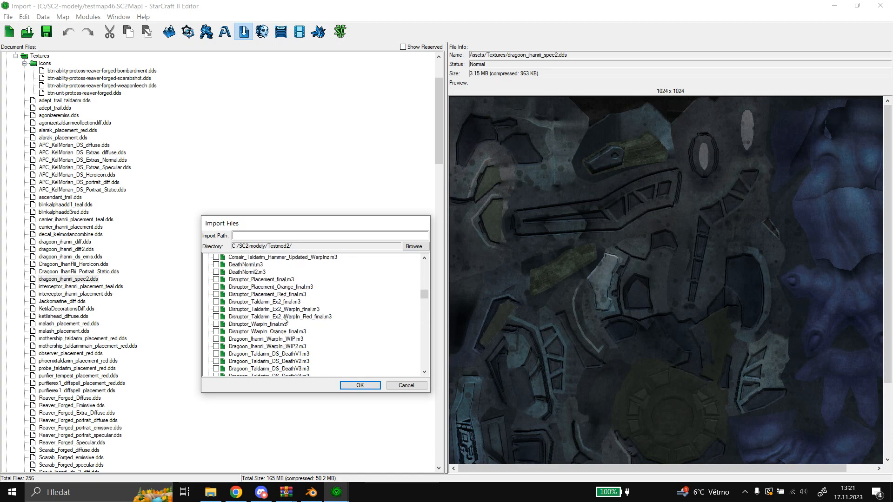
{"action": "scroll", "coordinate": [284, 320], "scroll_direction": "down", "scroll_amount": 1}
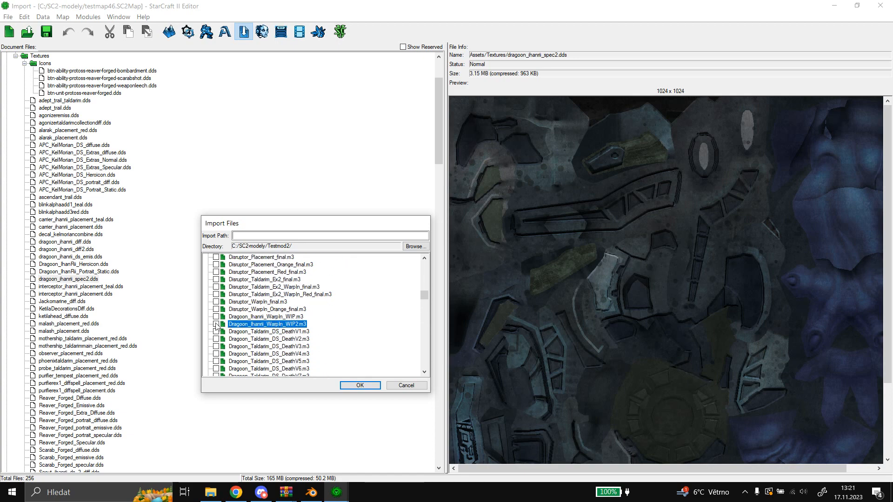
{"action": "left_click", "coordinate": [360, 386]}
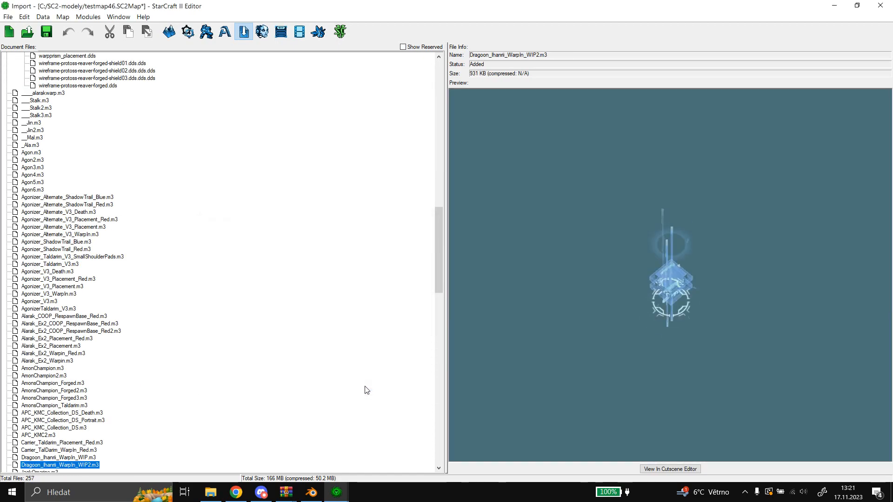
Examine the Dragoon_Ihanrii_WarpIn_WIP2 warp-in effect in the import preview and in the Cutscene Editor.
{"action": "scroll", "coordinate": [665, 354], "scroll_direction": "up", "scroll_amount": 5}
{"action": "left_click_drag", "start_coordinate": [726, 382], "coordinate": [503, 269]}
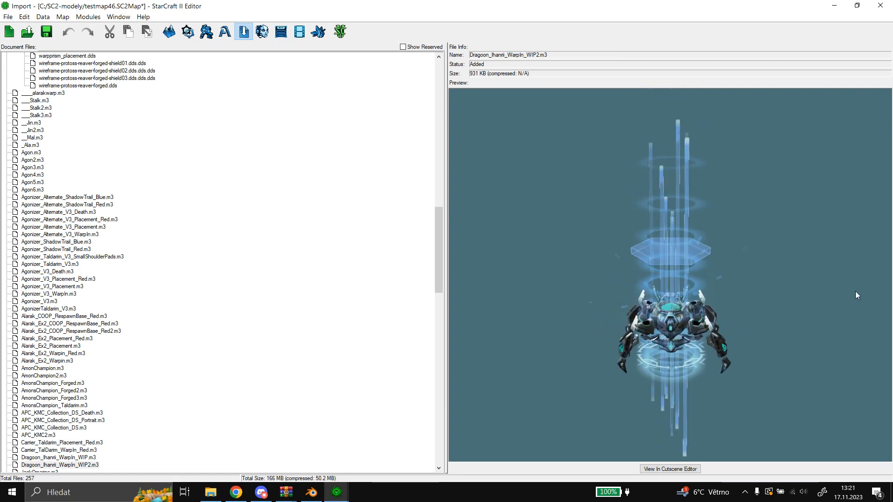
{"action": "left_click", "coordinate": [672, 470]}
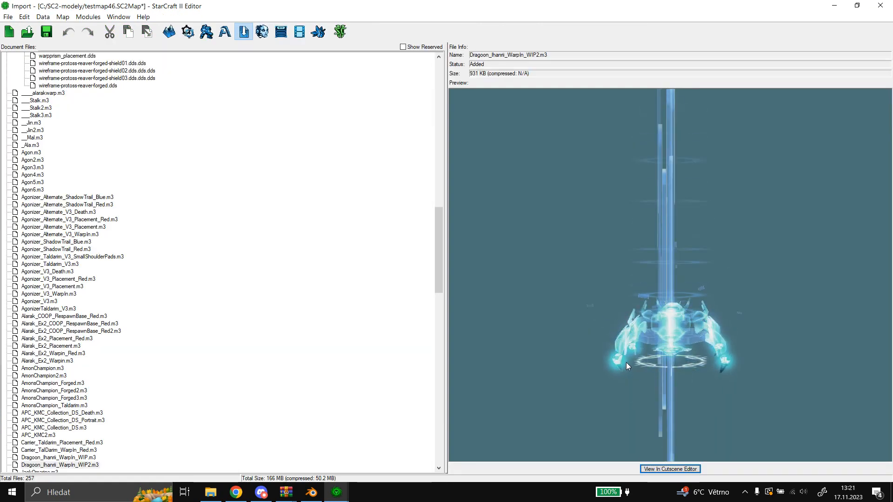
{"action": "mouse_move", "coordinate": [337, 492]}
{"action": "left_click", "coordinate": [420, 447]}
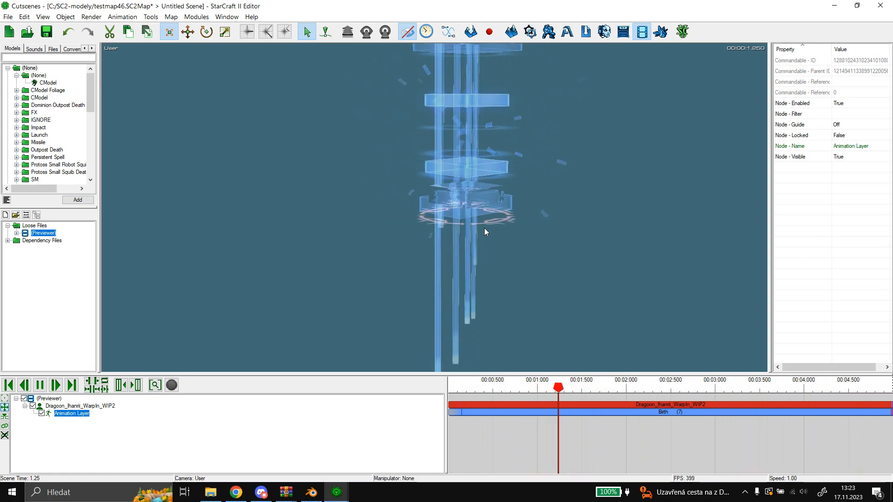
Switch to Blender and reproject Mesh.005's UVs from the view at a smaller scale, ending in Object Mode.
{"action": "left_click", "coordinate": [311, 492]}
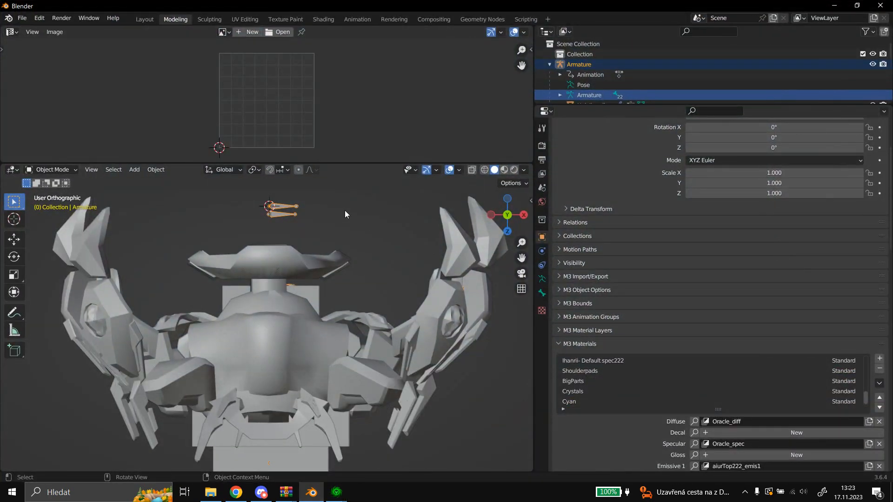
{"action": "scroll", "coordinate": [263, 249], "scroll_direction": "down", "scroll_amount": 2}
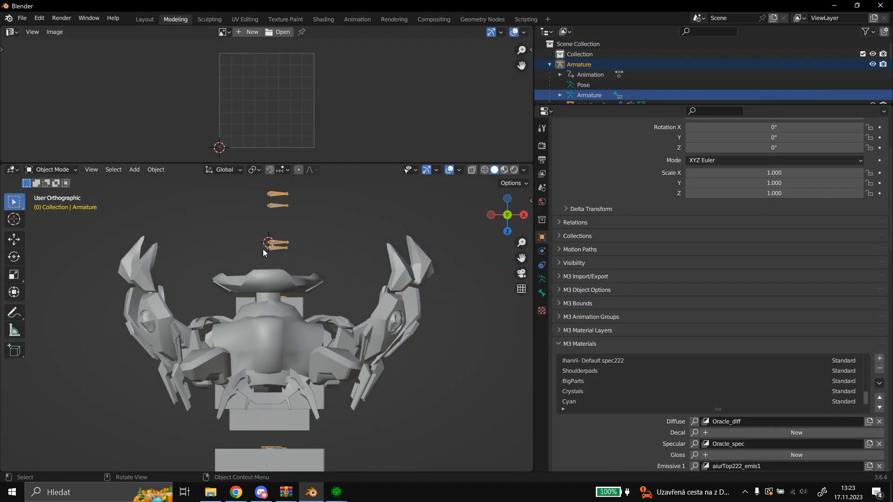
{"action": "scroll", "coordinate": [585, 88], "scroll_direction": "down", "scroll_amount": 3}
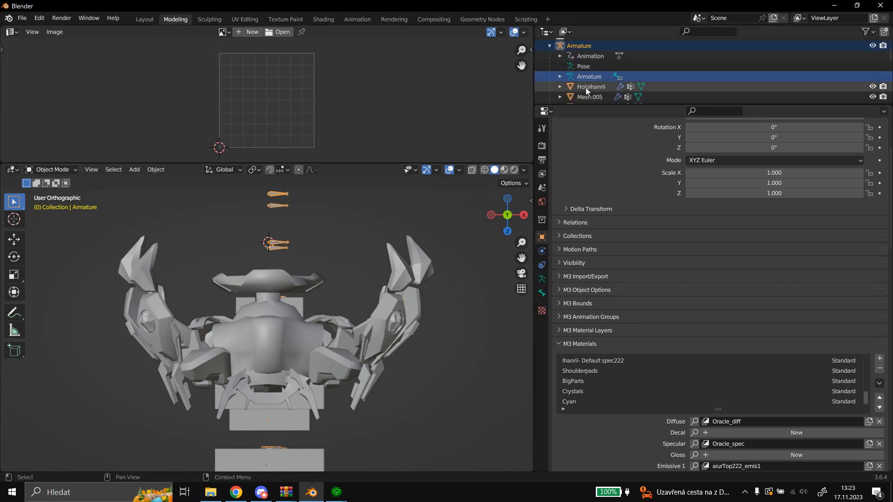
{"action": "left_click", "coordinate": [588, 79]}
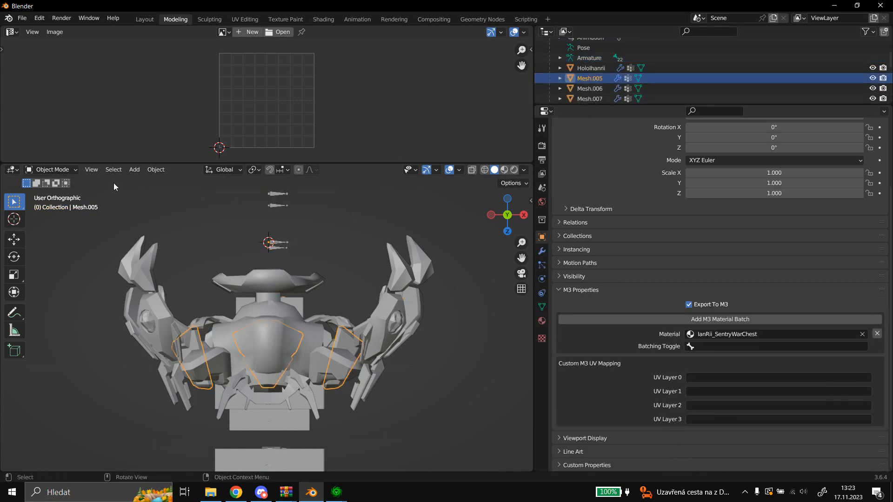
{"action": "left_click", "coordinate": [66, 170]}
{"action": "left_click", "coordinate": [51, 192]}
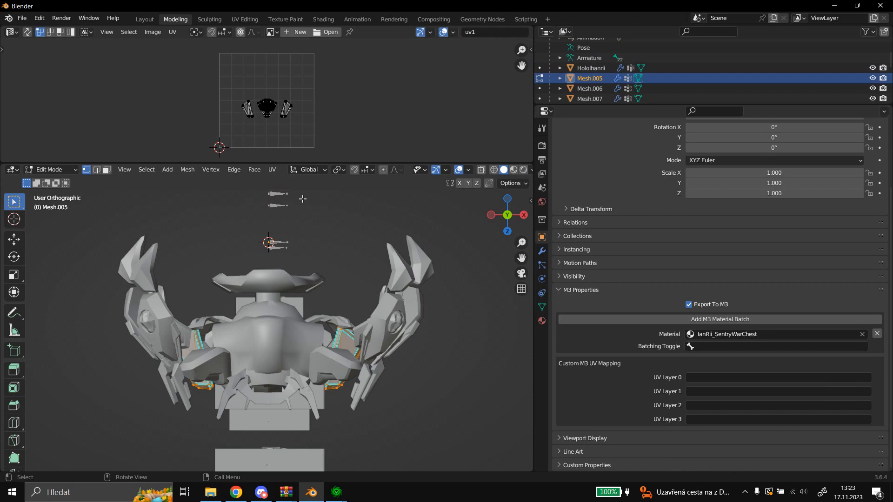
{"action": "left_click", "coordinate": [274, 169]}
{"action": "left_click", "coordinate": [302, 266]}
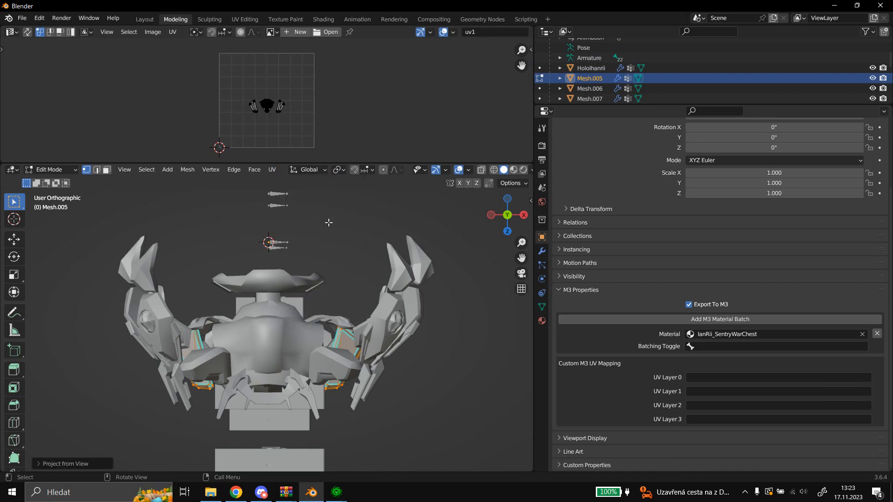
{"action": "left_click", "coordinate": [50, 170]}
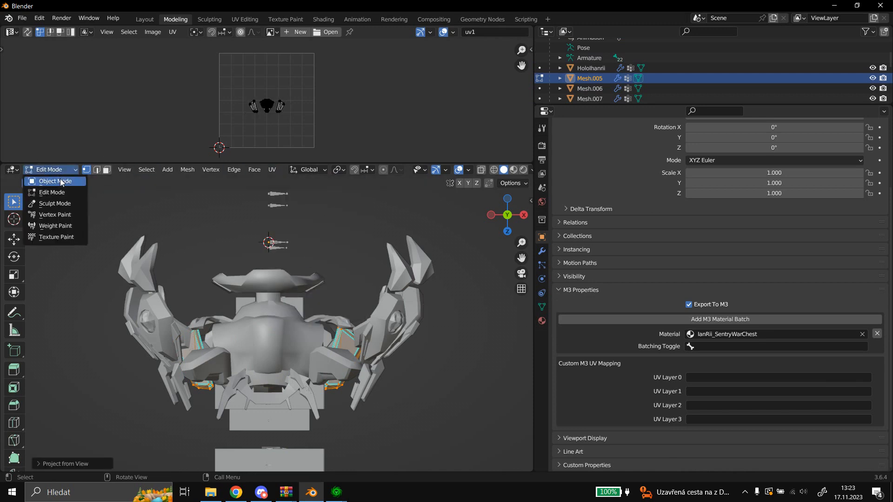
{"action": "left_click", "coordinate": [61, 182]}
Reproject the UVs of Mesh.006, the Crystals mesh, from the same view and return to Object Mode.
{"action": "left_click", "coordinate": [588, 89]}
{"action": "left_click", "coordinate": [57, 171]}
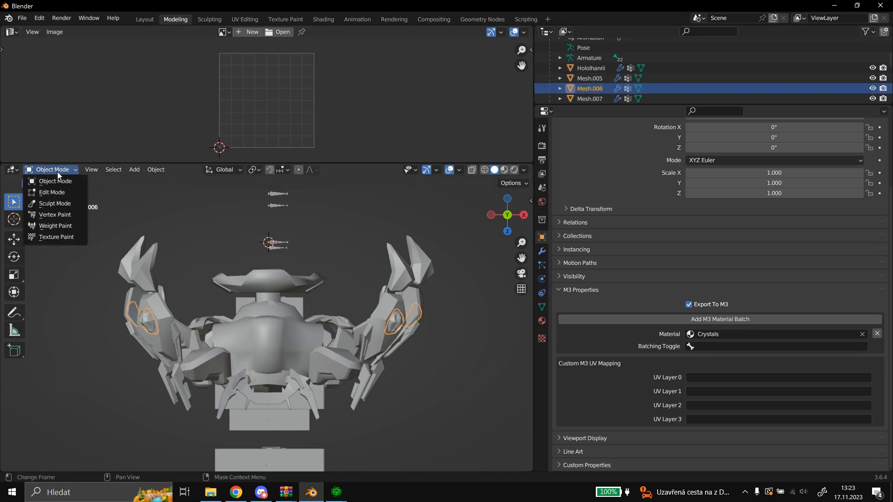
{"action": "left_click", "coordinate": [59, 192]}
{"action": "left_click", "coordinate": [272, 170]}
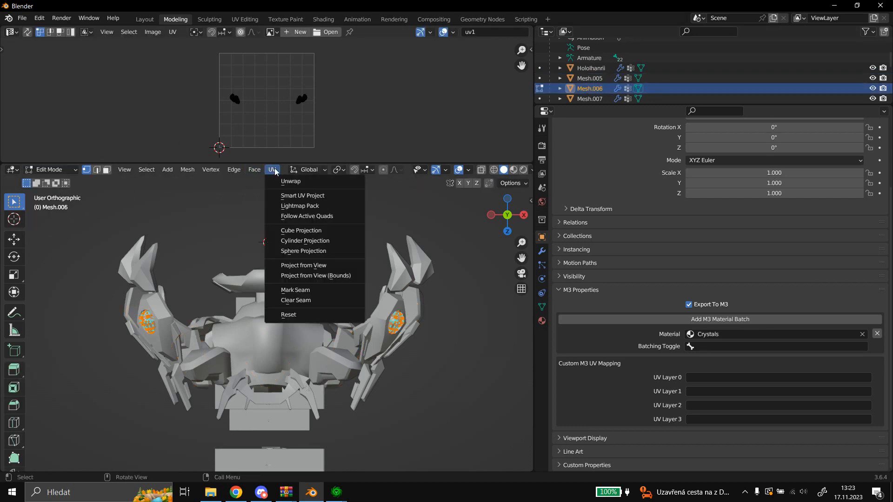
{"action": "left_click", "coordinate": [306, 266]}
{"action": "left_click", "coordinate": [50, 175]}
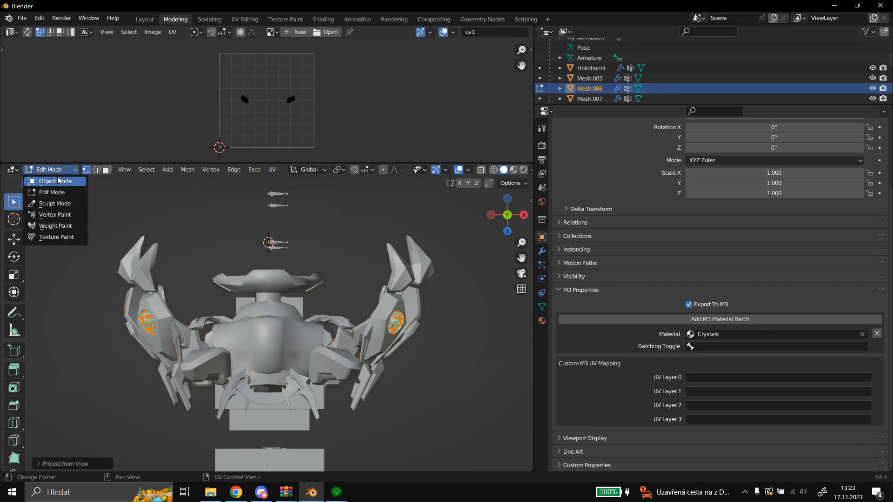
{"action": "left_click", "coordinate": [51, 180]}
Reproject the UVs of Mesh.007, the Oracle mesh, from the same view and return to Object Mode.
{"action": "scroll", "coordinate": [595, 85], "scroll_direction": "down", "scroll_amount": 2}
{"action": "left_click", "coordinate": [600, 82]}
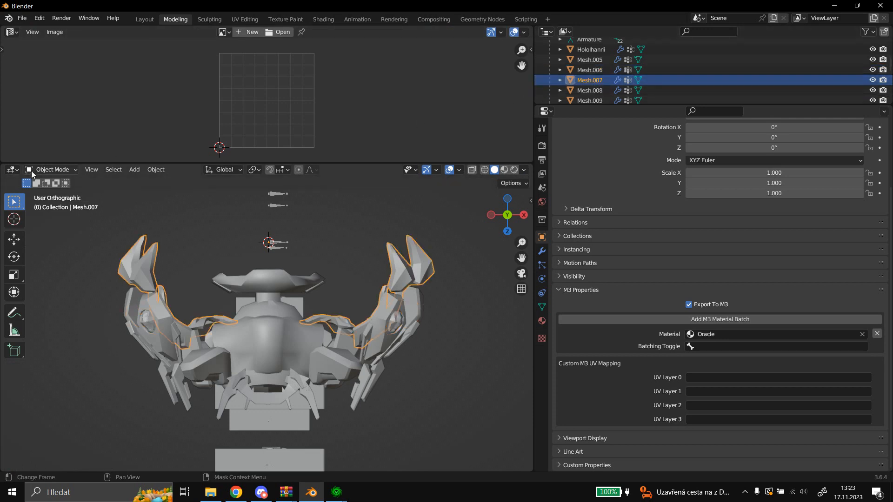
{"action": "left_click", "coordinate": [49, 170]}
{"action": "left_click", "coordinate": [49, 195]}
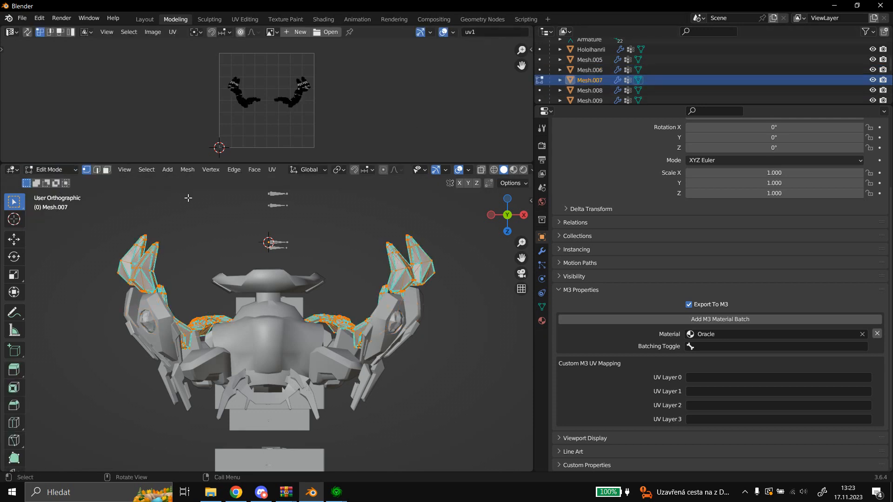
{"action": "left_click", "coordinate": [271, 172]}
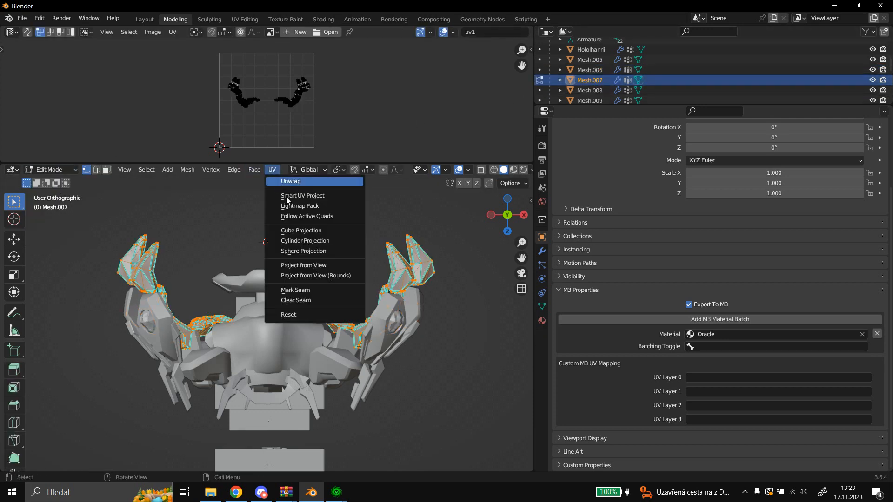
{"action": "left_click", "coordinate": [294, 266]}
{"action": "left_click", "coordinate": [71, 169]}
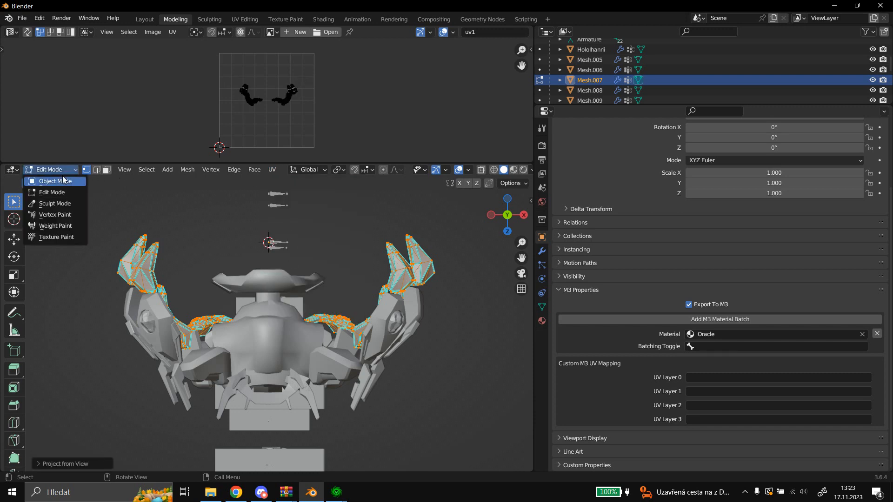
{"action": "left_click", "coordinate": [64, 181]}
Reproject the UVs of Mesh.008, the BigParts mesh, from the current view and return to Object Mode.
{"action": "scroll", "coordinate": [588, 81], "scroll_direction": "down", "scroll_amount": 2}
{"action": "left_click", "coordinate": [589, 77]}
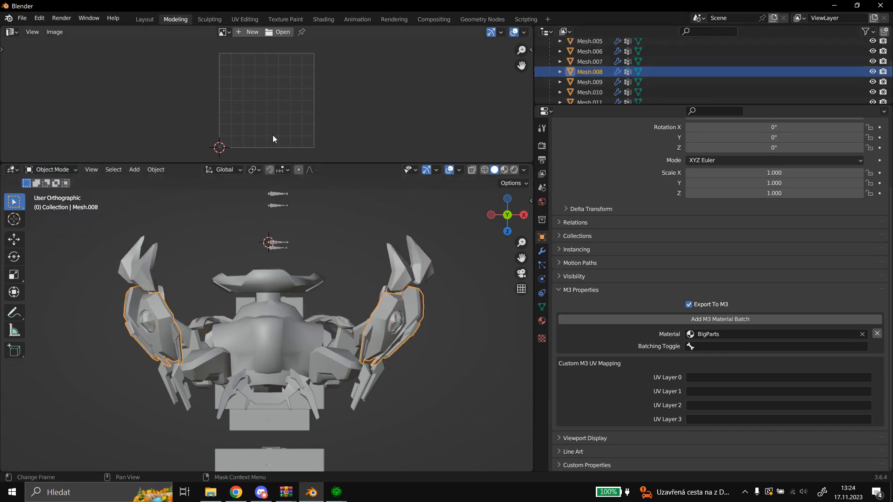
{"action": "left_click", "coordinate": [58, 170]}
{"action": "left_click", "coordinate": [51, 190]}
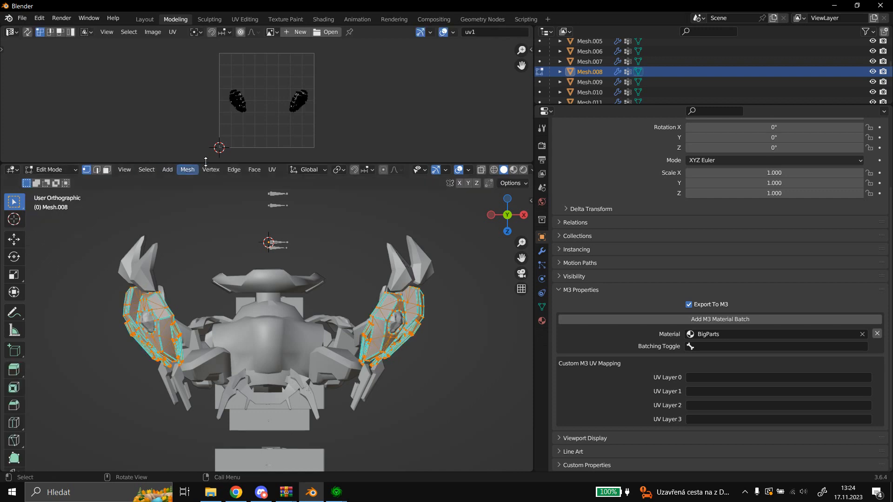
{"action": "left_click", "coordinate": [271, 170]}
{"action": "left_click", "coordinate": [300, 260]}
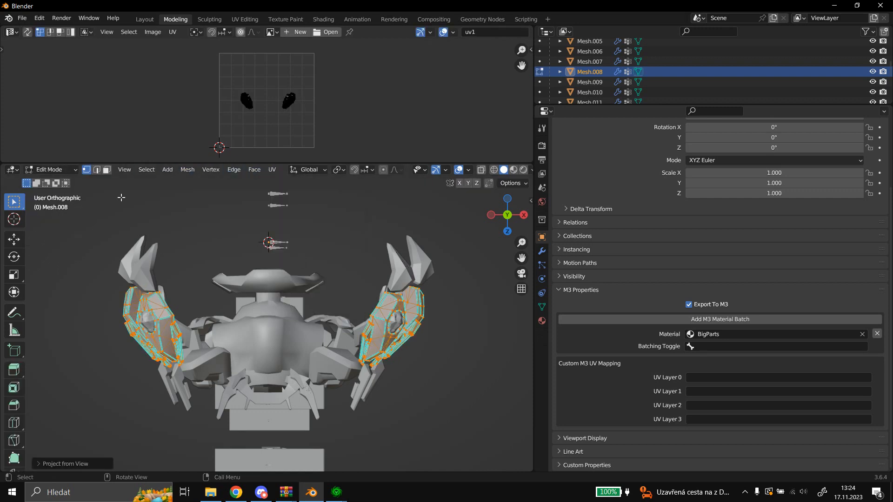
{"action": "left_click", "coordinate": [60, 170]}
{"action": "left_click", "coordinate": [60, 181]}
Reproject the UVs of Mesh.009, the Shoulderpads mesh, from the same view and return to Object Mode.
{"action": "scroll", "coordinate": [587, 73], "scroll_direction": "down", "scroll_amount": 2}
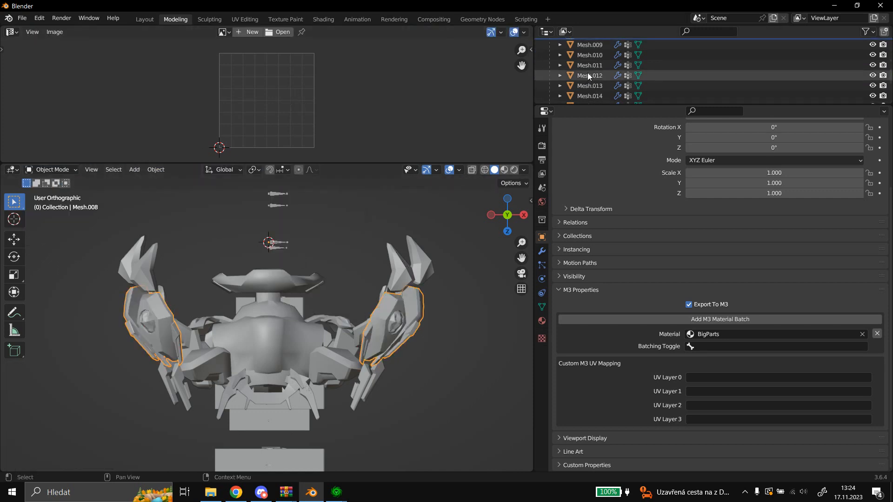
{"action": "left_click", "coordinate": [598, 64]}
{"action": "left_click", "coordinate": [48, 170]}
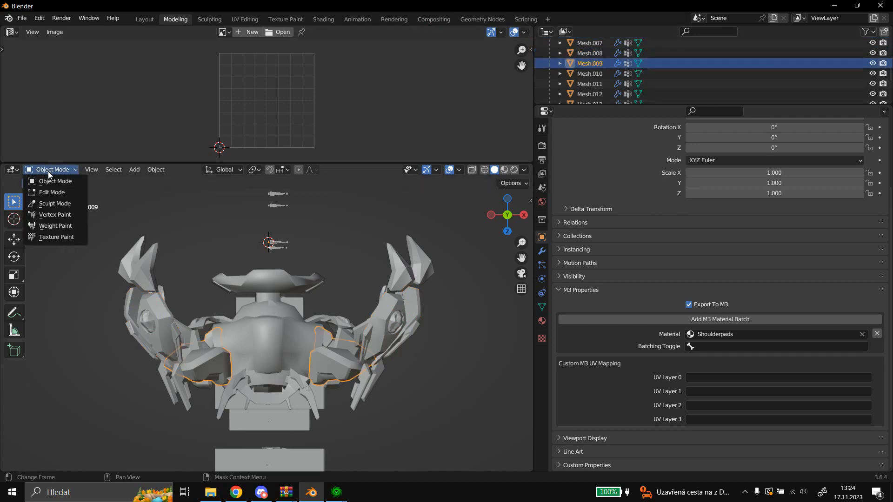
{"action": "left_click", "coordinate": [52, 192]}
{"action": "left_click", "coordinate": [273, 171]}
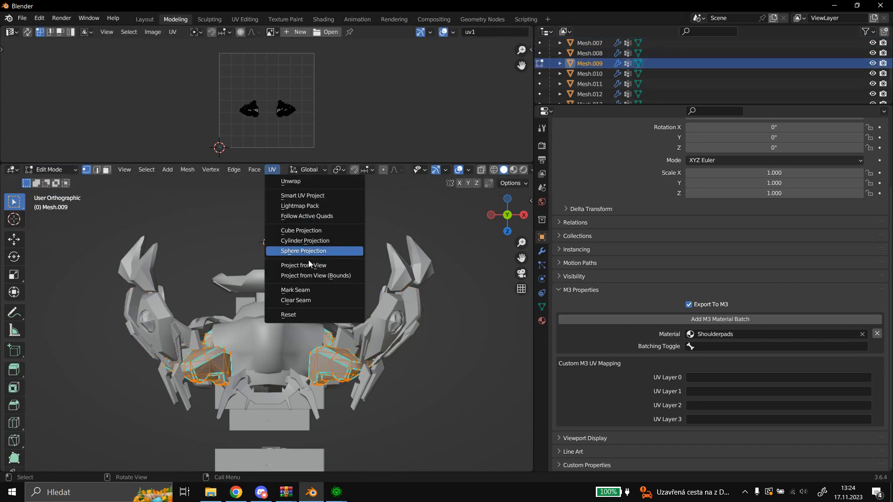
{"action": "left_click", "coordinate": [312, 266]}
{"action": "left_click", "coordinate": [53, 171]}
{"action": "left_click", "coordinate": [52, 182]}
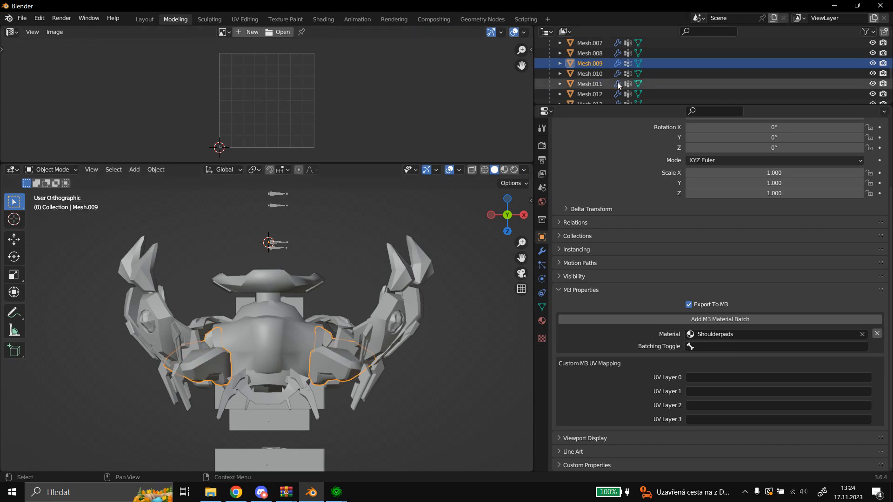
Reproject the UVs of Mesh.010, the Cyan mesh, from the same view and return to Object Mode.
{"action": "left_click", "coordinate": [593, 75]}
{"action": "left_click", "coordinate": [74, 171]}
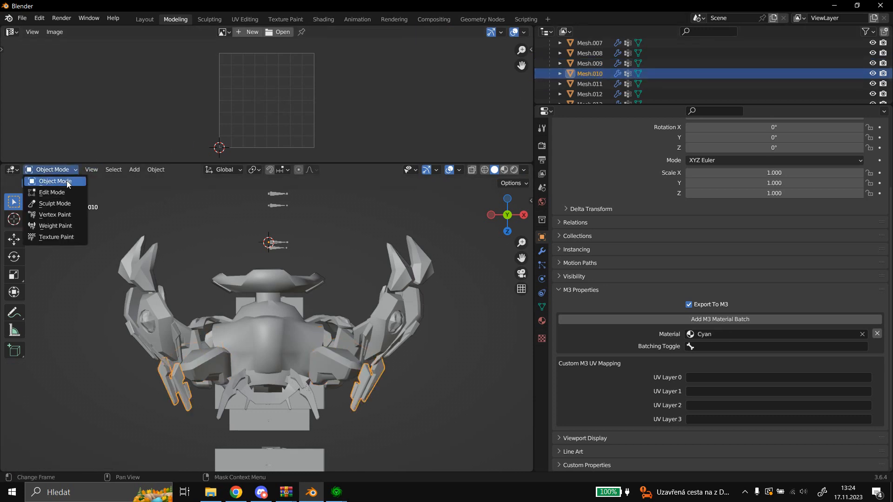
{"action": "left_click", "coordinate": [62, 195]}
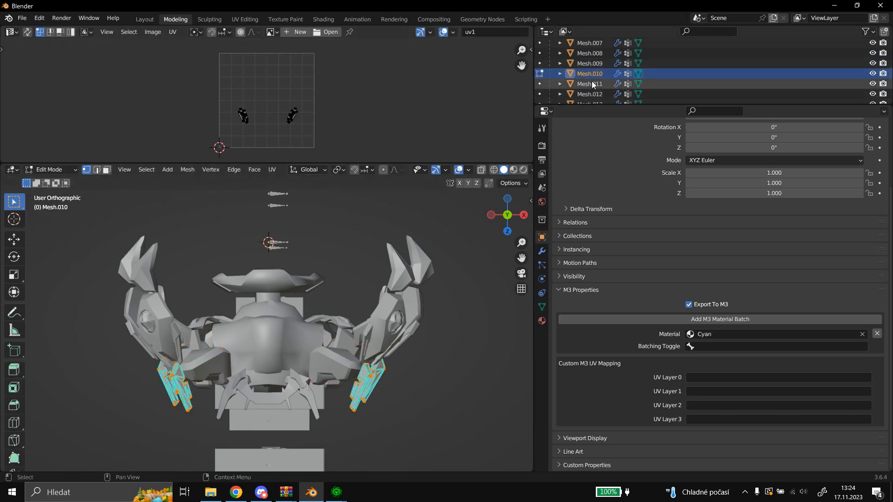
{"action": "left_click", "coordinate": [271, 170]}
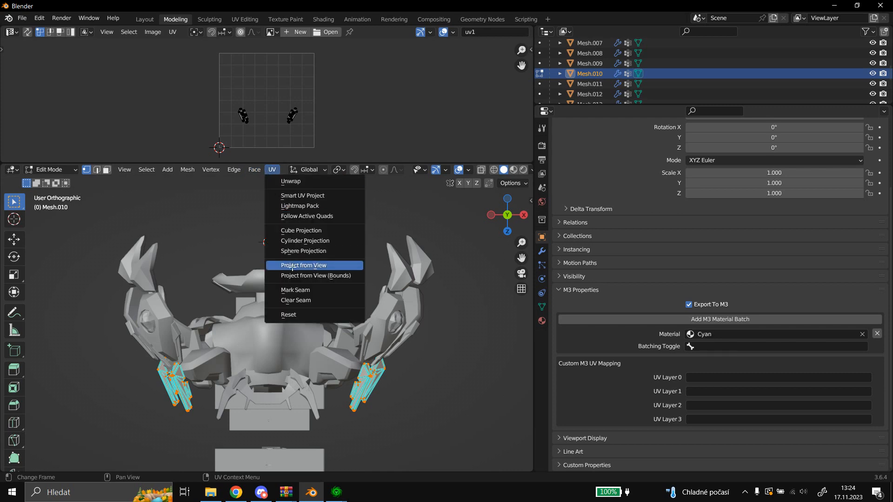
{"action": "left_click", "coordinate": [321, 266]}
{"action": "left_click", "coordinate": [50, 170]}
{"action": "left_click", "coordinate": [55, 181]}
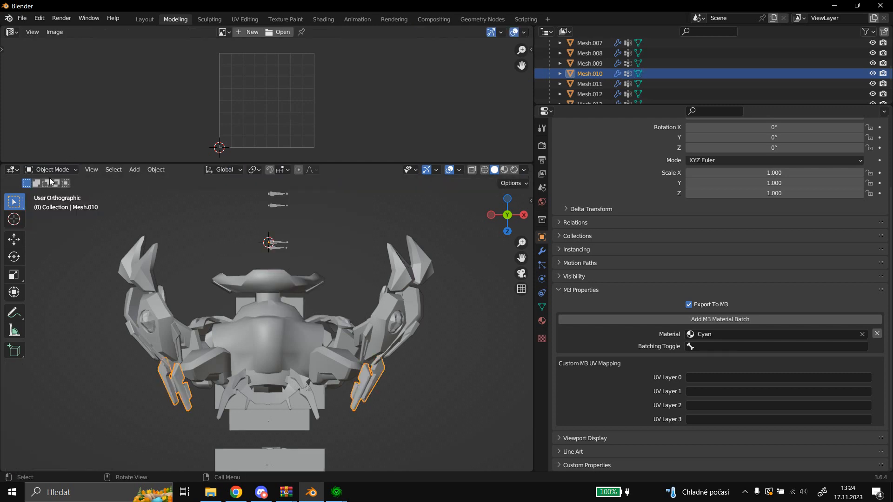
Reproject the UVs of Mesh.011, the phoenix mesh, from the same view and return to Object Mode.
{"action": "scroll", "coordinate": [579, 68], "scroll_direction": "down", "scroll_amount": 2}
{"action": "left_click", "coordinate": [586, 66]}
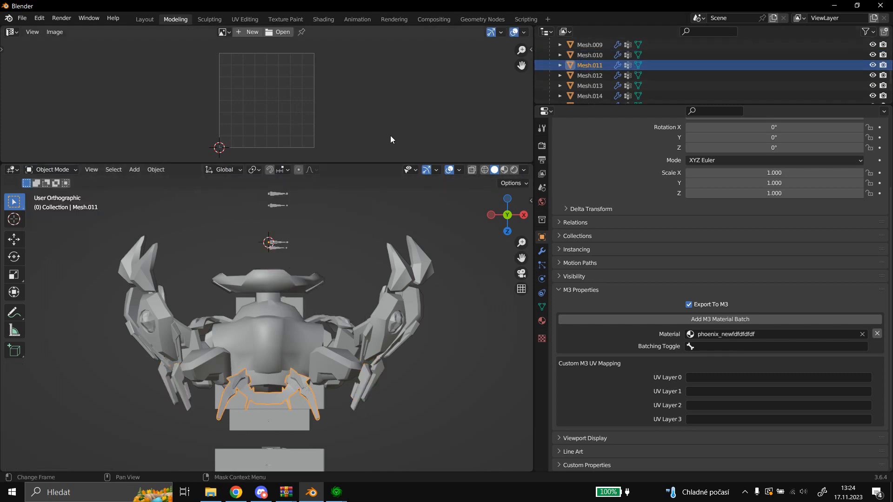
{"action": "left_click", "coordinate": [61, 172]}
{"action": "left_click", "coordinate": [63, 181]}
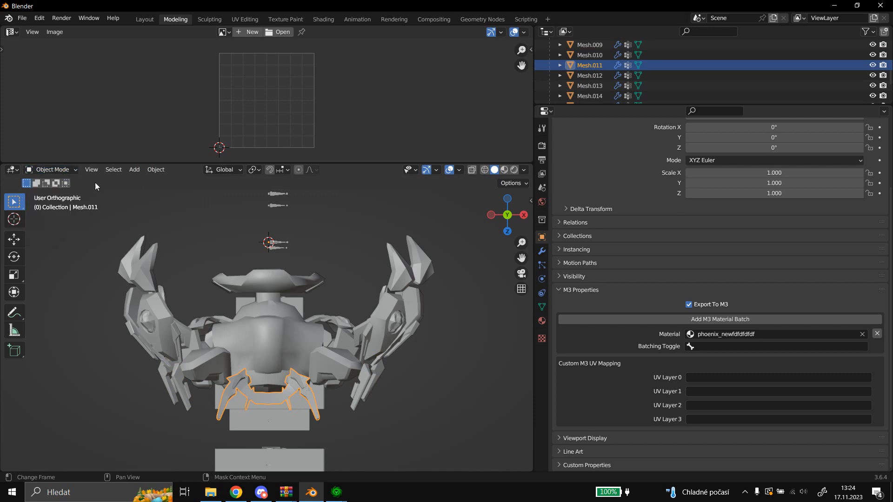
{"action": "left_click", "coordinate": [47, 169]}
{"action": "left_click", "coordinate": [51, 195]}
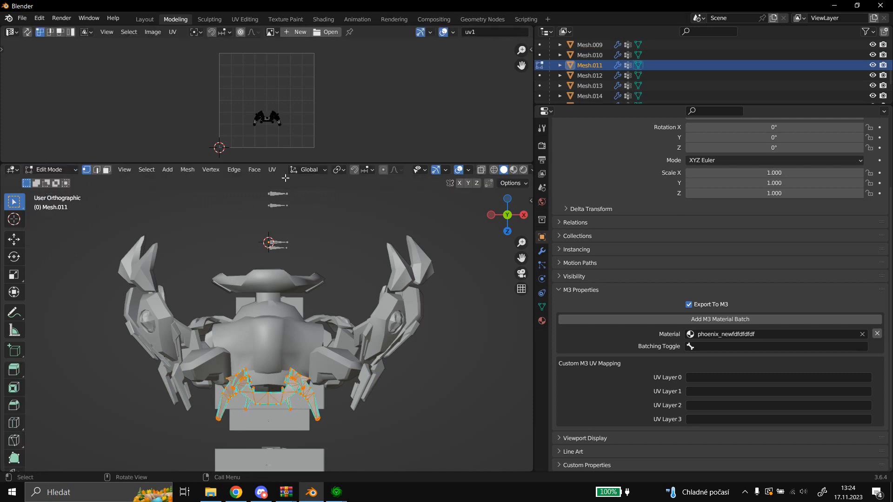
{"action": "left_click", "coordinate": [272, 170]}
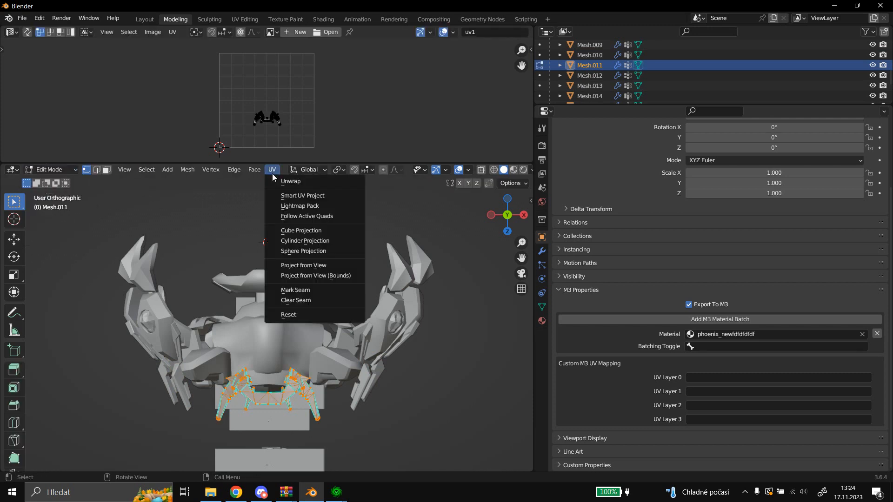
{"action": "left_click", "coordinate": [304, 266]}
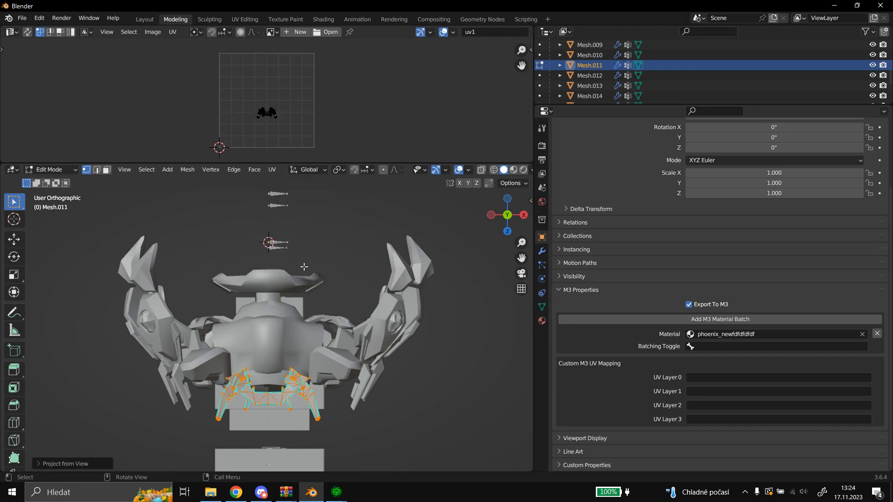
{"action": "left_click", "coordinate": [59, 170]}
{"action": "left_click", "coordinate": [60, 182]}
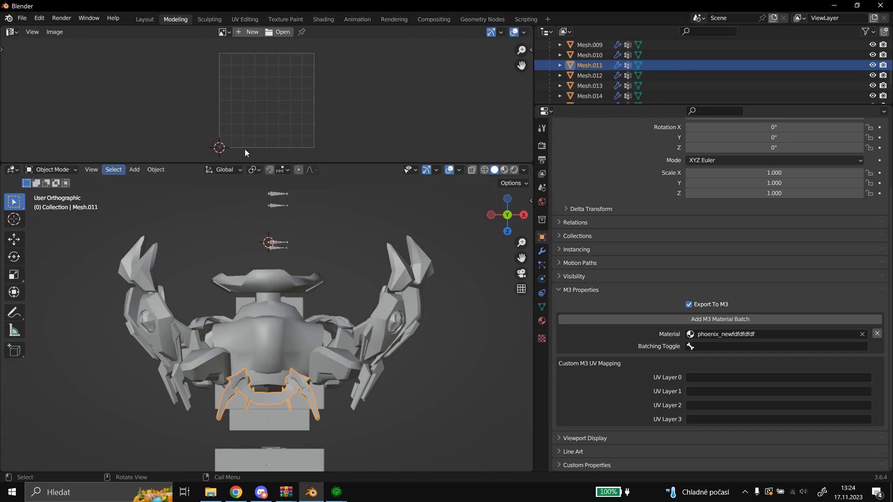
Reproject the UVs of Mesh.012, the Mothership Body mesh, from the same view and return to Object Mode.
{"action": "scroll", "coordinate": [589, 60], "scroll_direction": "down", "scroll_amount": 1}
{"action": "left_click", "coordinate": [600, 57]}
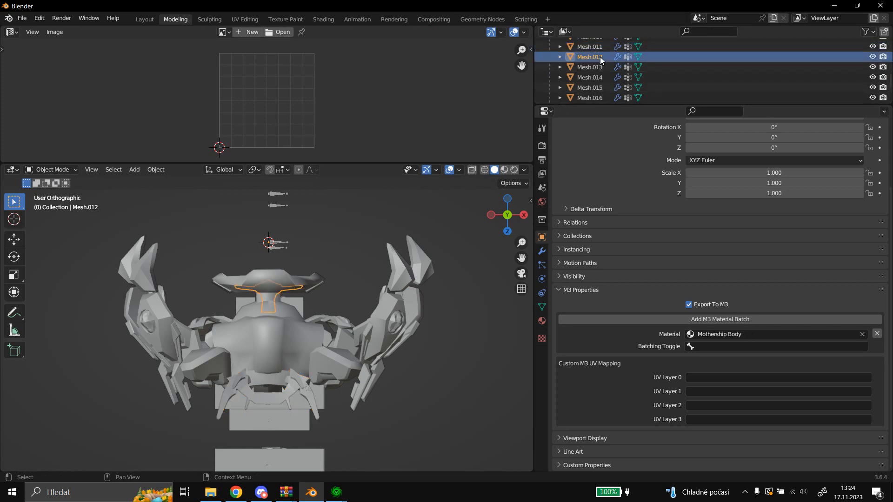
{"action": "left_click", "coordinate": [47, 170]}
{"action": "left_click", "coordinate": [59, 192]}
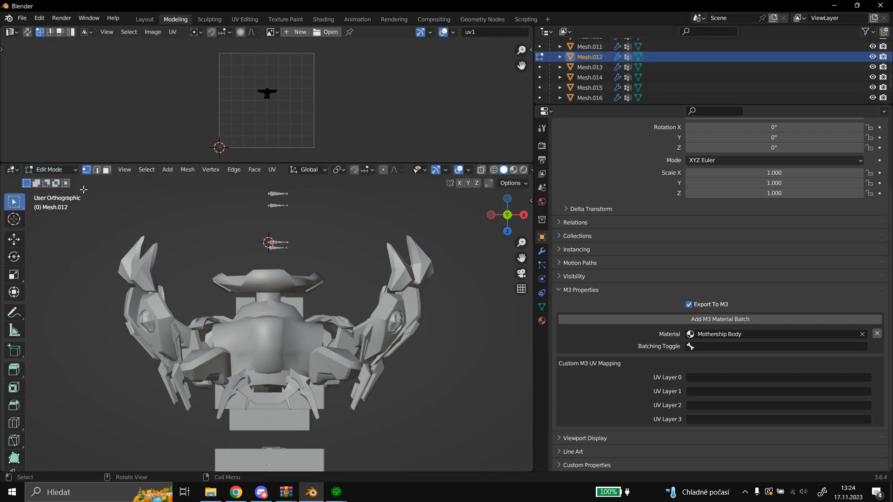
{"action": "left_click", "coordinate": [270, 170]}
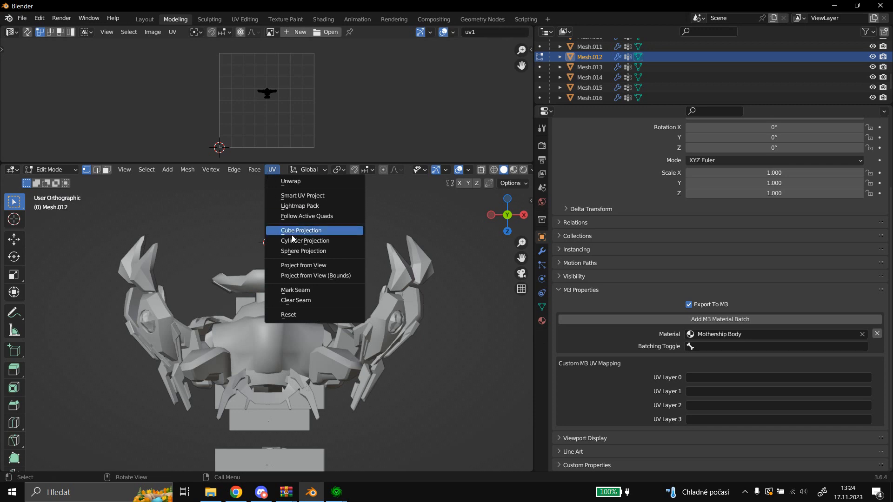
{"action": "left_click", "coordinate": [294, 266]}
{"action": "left_click", "coordinate": [59, 170]}
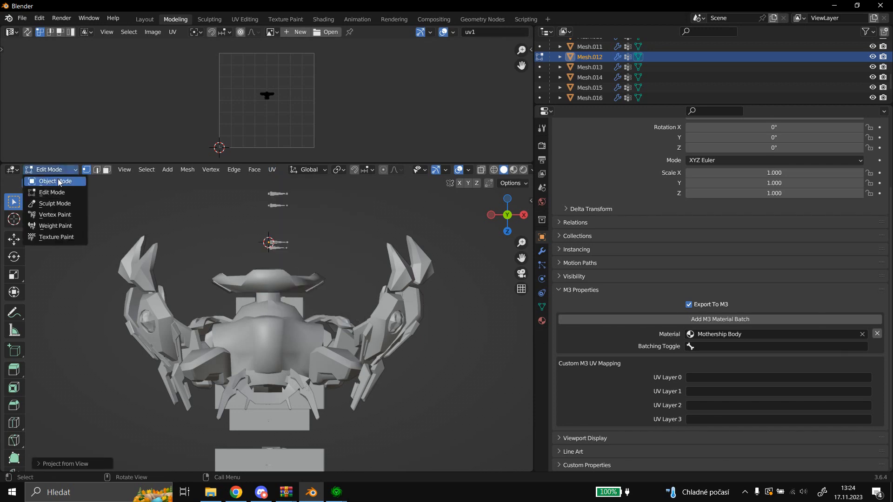
{"action": "left_click", "coordinate": [59, 182]}
Reproject the UVs of Mesh.013, the Armor_Ihanrii mesh, from the same view and return to Object Mode.
{"action": "left_click", "coordinate": [598, 67]}
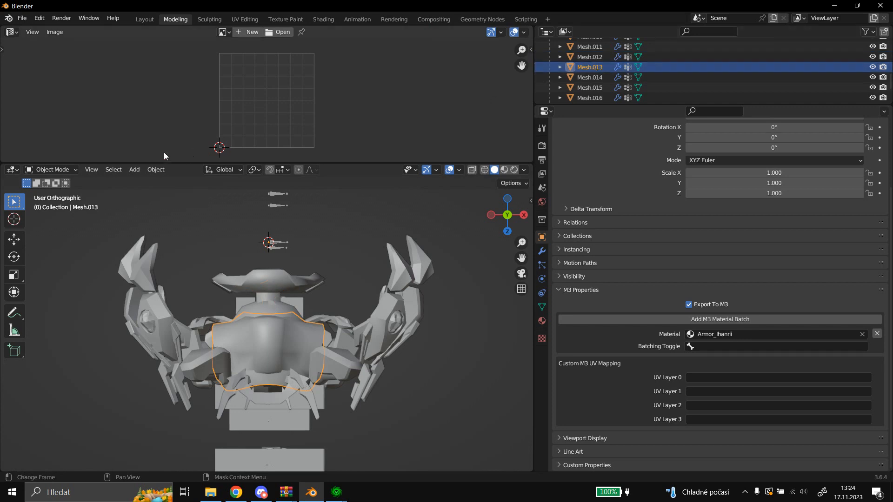
{"action": "left_click", "coordinate": [65, 170]}
{"action": "left_click", "coordinate": [60, 192]}
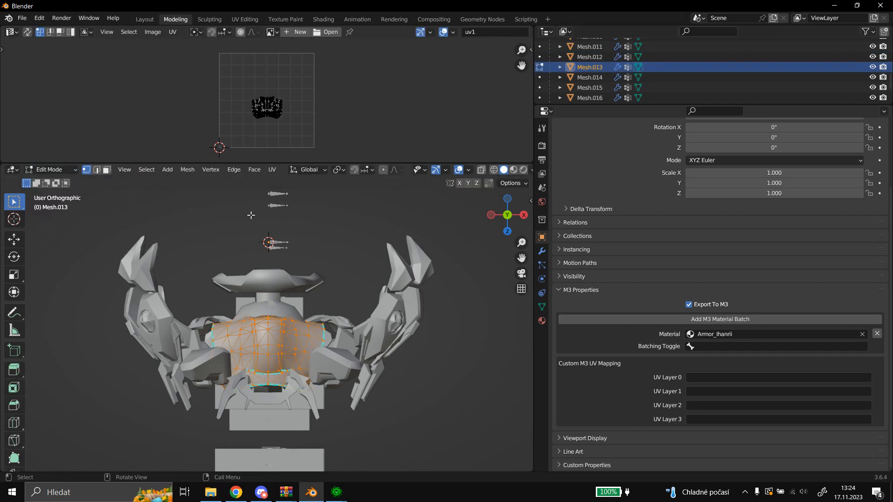
{"action": "left_click", "coordinate": [272, 171]}
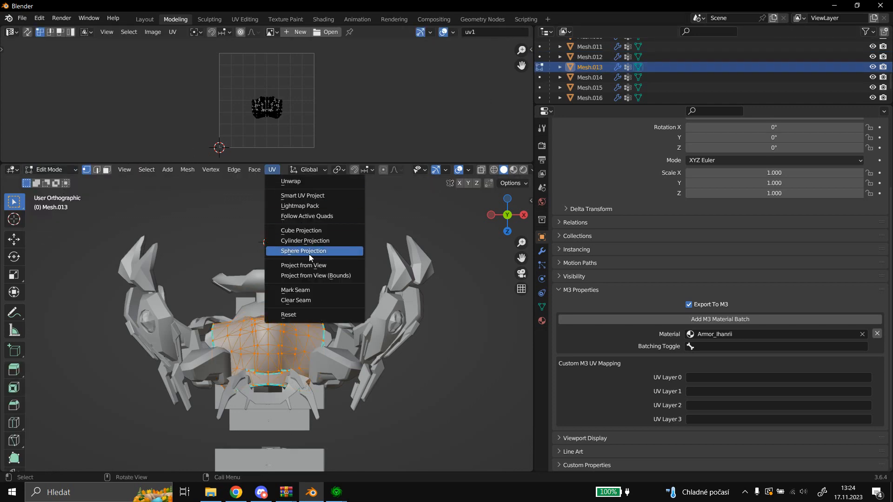
{"action": "left_click", "coordinate": [303, 265]}
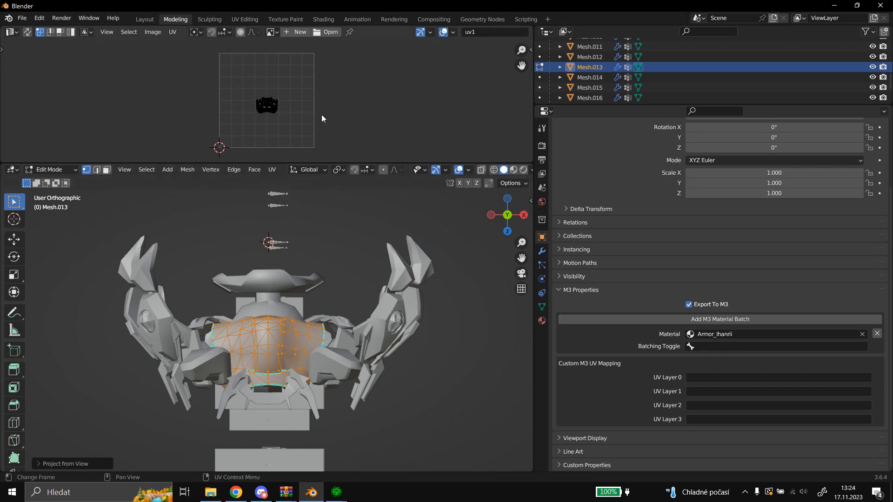
{"action": "left_click", "coordinate": [54, 171]}
{"action": "left_click", "coordinate": [54, 181]}
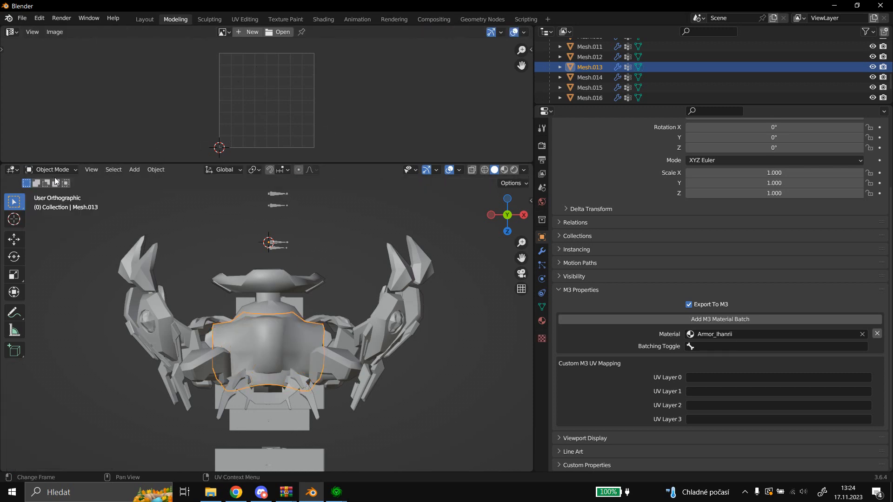
Reproject the UVs of Mesh.014, the reactor mesh, from the same view and return to Object Mode.
{"action": "left_click", "coordinate": [588, 77]}
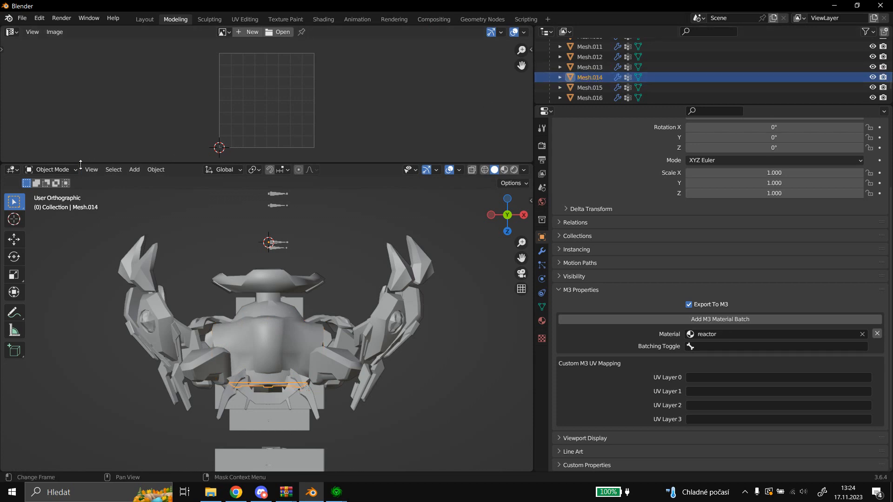
{"action": "left_click", "coordinate": [52, 169]}
{"action": "left_click", "coordinate": [48, 189]}
{"action": "left_click", "coordinate": [271, 170]}
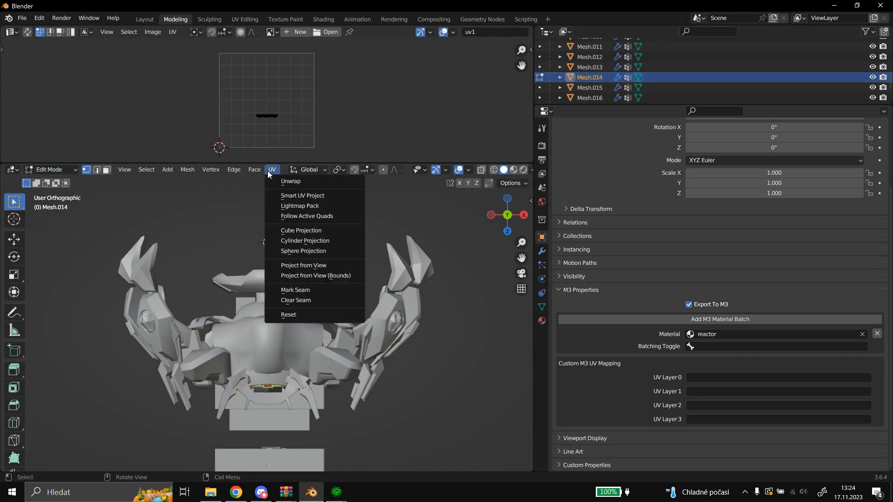
{"action": "left_click", "coordinate": [299, 263]}
{"action": "left_click", "coordinate": [60, 170]}
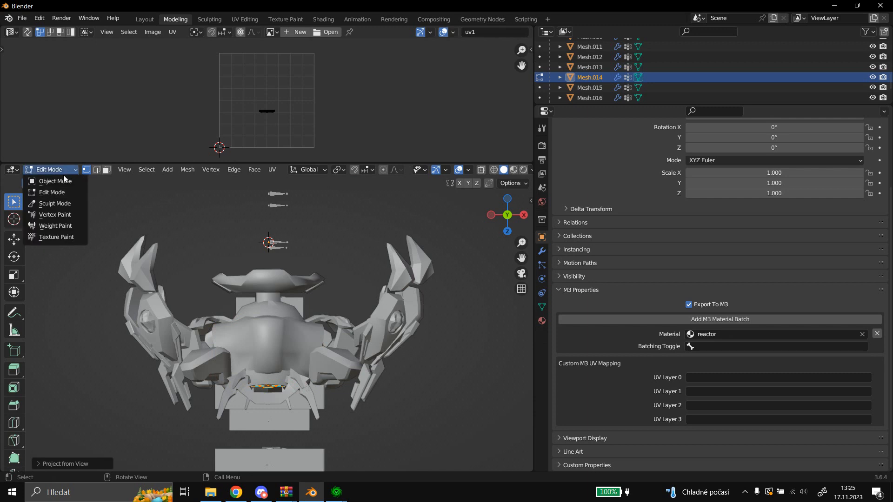
{"action": "left_click", "coordinate": [62, 181]}
Reproject the UVs of Mesh.015, the Ihanrii- Default spec222 mesh, from the same view and return to Object Mode.
{"action": "scroll", "coordinate": [591, 97], "scroll_direction": "down", "scroll_amount": 2}
{"action": "left_click", "coordinate": [592, 68]}
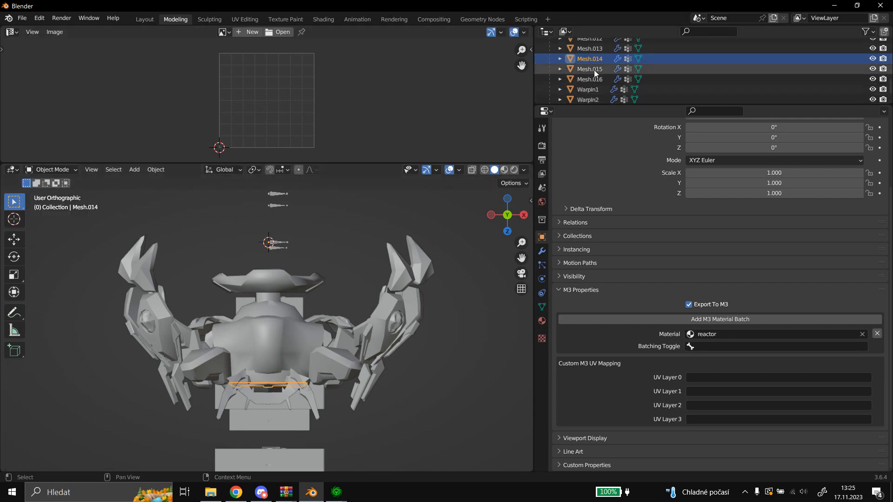
{"action": "left_click", "coordinate": [46, 170]}
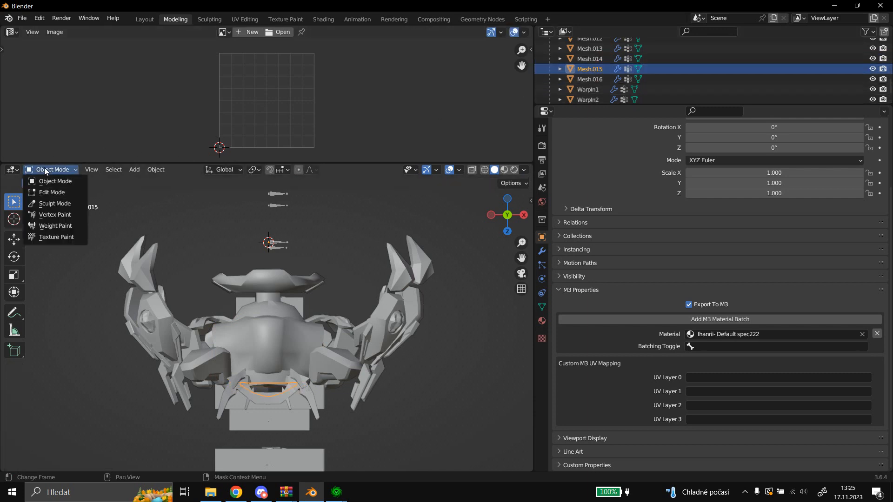
{"action": "left_click", "coordinate": [50, 193]}
{"action": "mouse_move", "coordinate": [267, 169]}
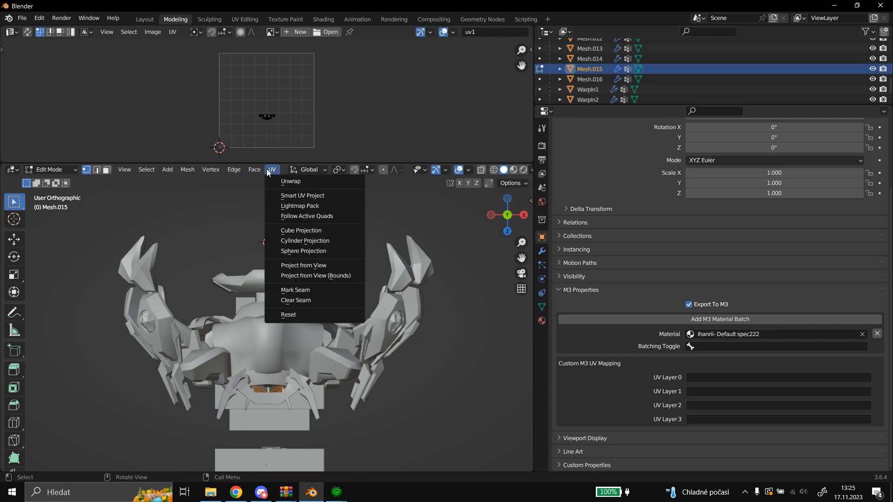
{"action": "left_click", "coordinate": [298, 266]}
{"action": "left_click", "coordinate": [55, 181]}
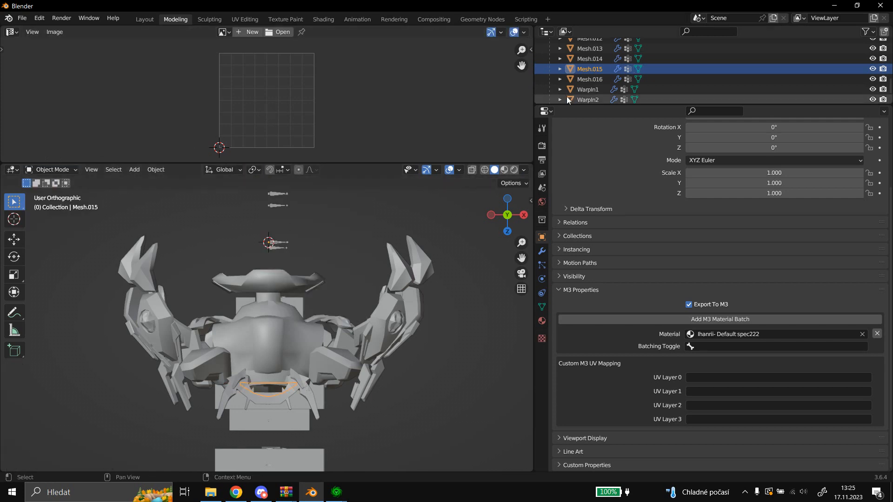
Reproject the UVs of Mesh.016, the Dragoon2 mesh, from the same view in Edit Mode.
{"action": "left_click", "coordinate": [591, 79]}
{"action": "left_click", "coordinate": [70, 170]}
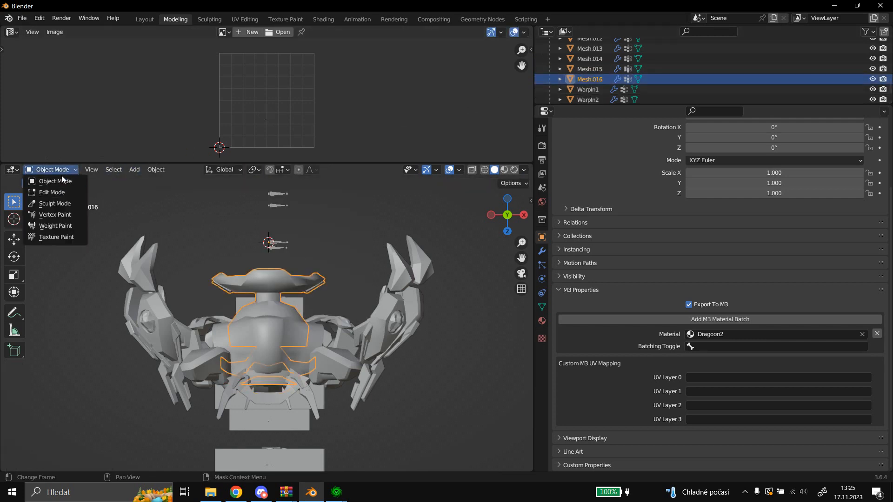
{"action": "left_click", "coordinate": [59, 193]}
{"action": "left_click", "coordinate": [255, 170]}
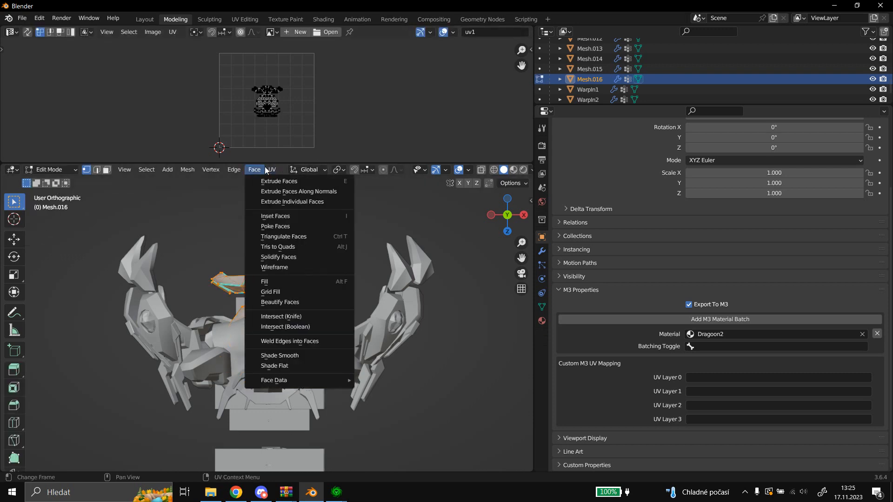
{"action": "mouse_move", "coordinate": [273, 169]}
{"action": "left_click", "coordinate": [302, 265]}
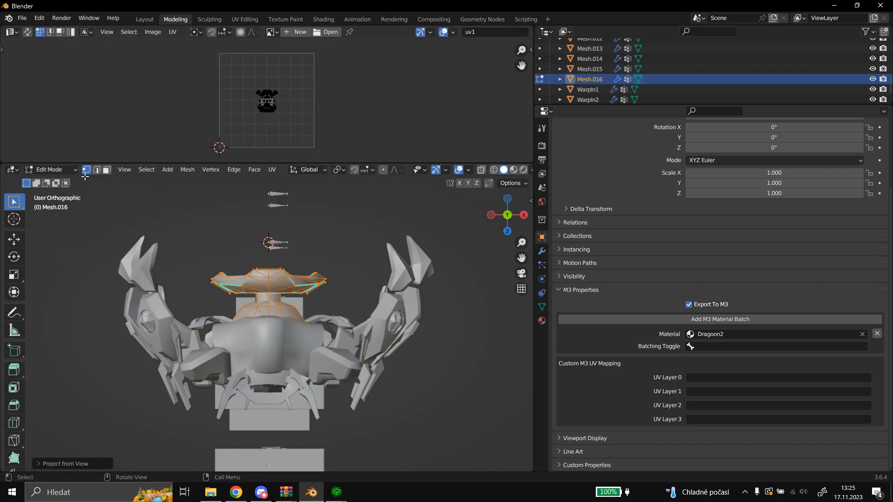
Return Mesh.016 to Object Mode and select the armature's Pose entry so the armature becomes the active object.
{"action": "left_click", "coordinate": [60, 170]}
{"action": "left_click", "coordinate": [55, 183]}
{"action": "left_click", "coordinate": [19, 18]}
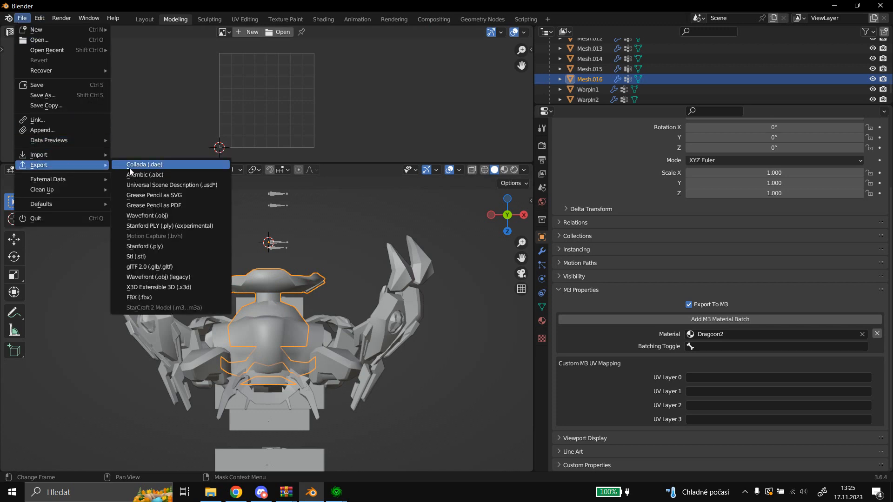
{"action": "scroll", "coordinate": [624, 60], "scroll_direction": "up", "scroll_amount": 5}
{"action": "left_click", "coordinate": [602, 65]}
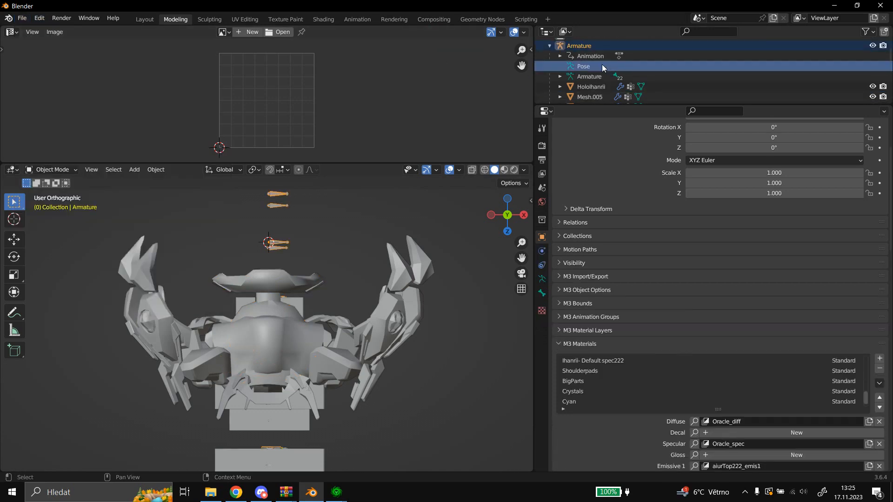
Export the model as a StarCraft 2 M3 file named Dragoon_Ihanrii_WarpIn_WIP3 in the Testmod2 folder, with animations included.
{"action": "left_click", "coordinate": [20, 19]}
{"action": "mouse_move", "coordinate": [38, 166]}
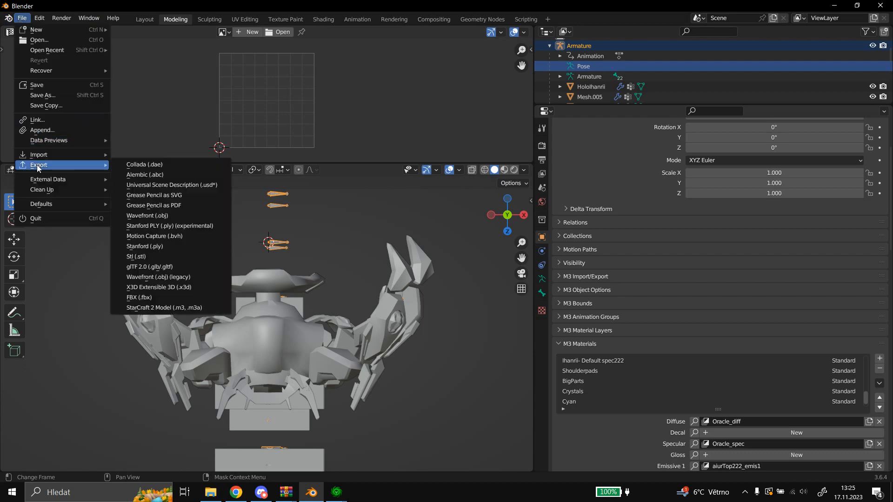
{"action": "left_click", "coordinate": [179, 307]}
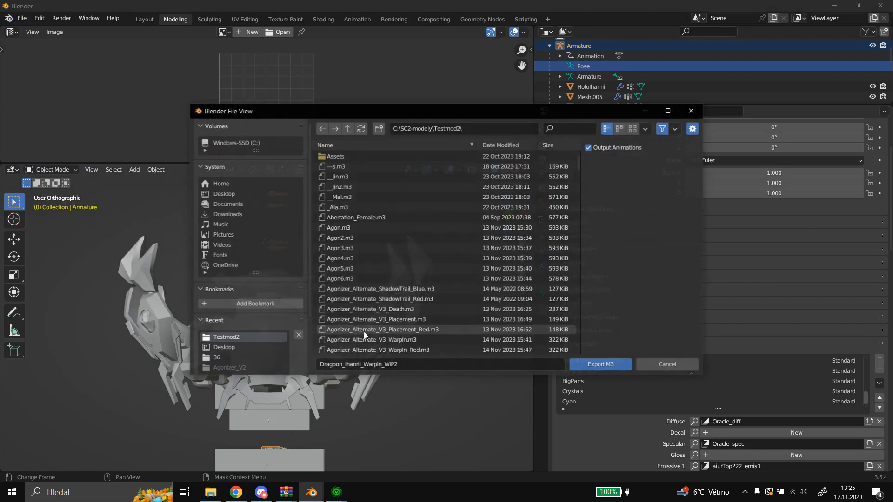
{"action": "left_click", "coordinate": [409, 364]}
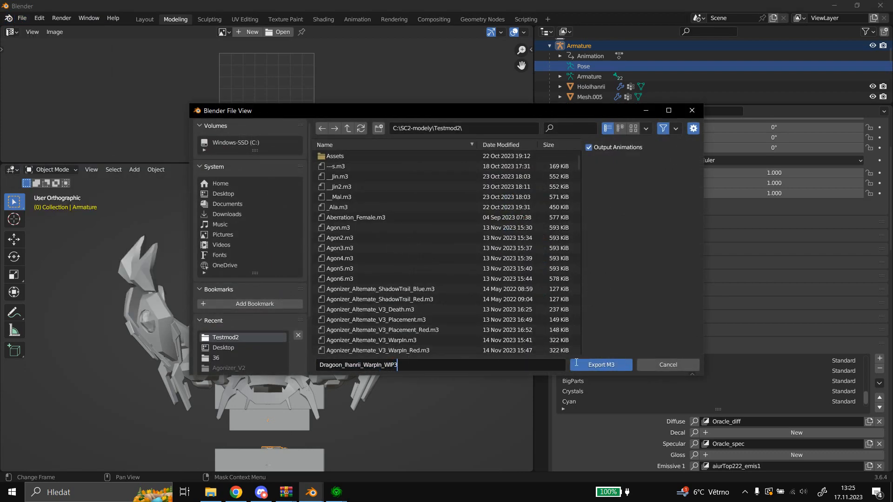
{"action": "left_click", "coordinate": [599, 366]}
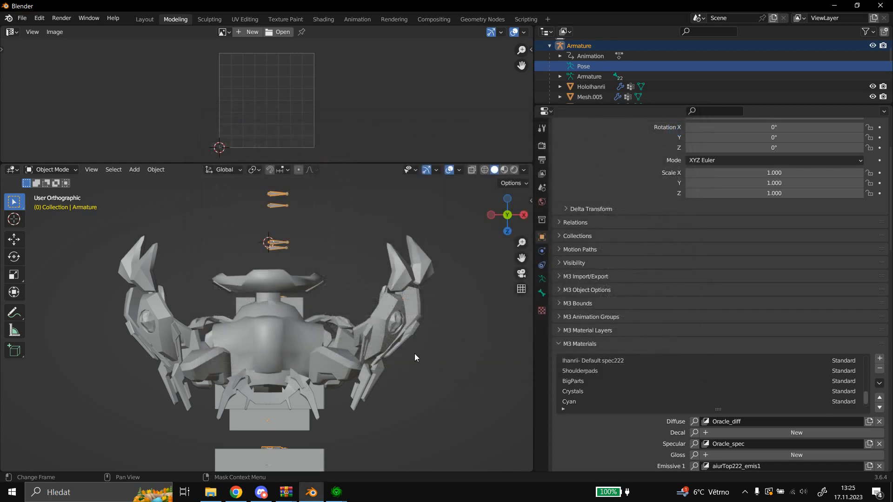
Switch to the StarCraft II Editor's Import module and import Dragoon_Ihanrii_WarpIn_WIP3.m3 from the Testmod2 directory.
{"action": "mouse_move", "coordinate": [336, 492]}
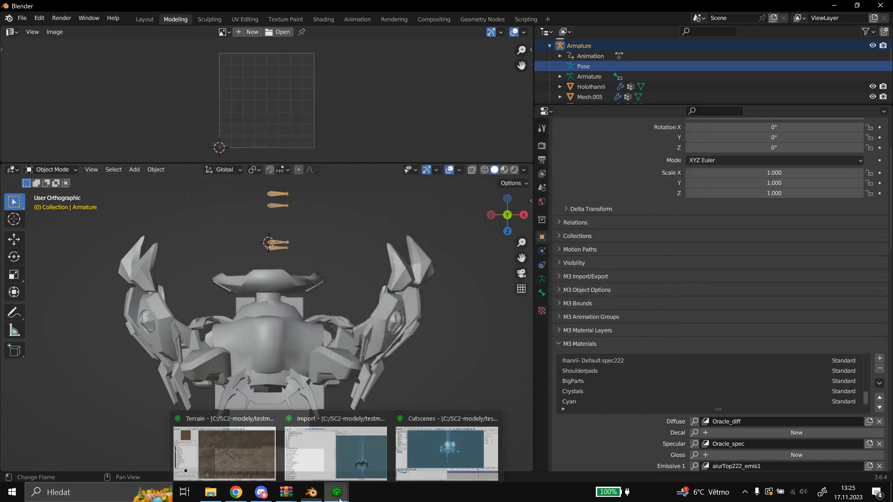
{"action": "left_click", "coordinate": [349, 456]}
{"action": "right_click", "coordinate": [339, 257]}
{"action": "left_click", "coordinate": [370, 261]}
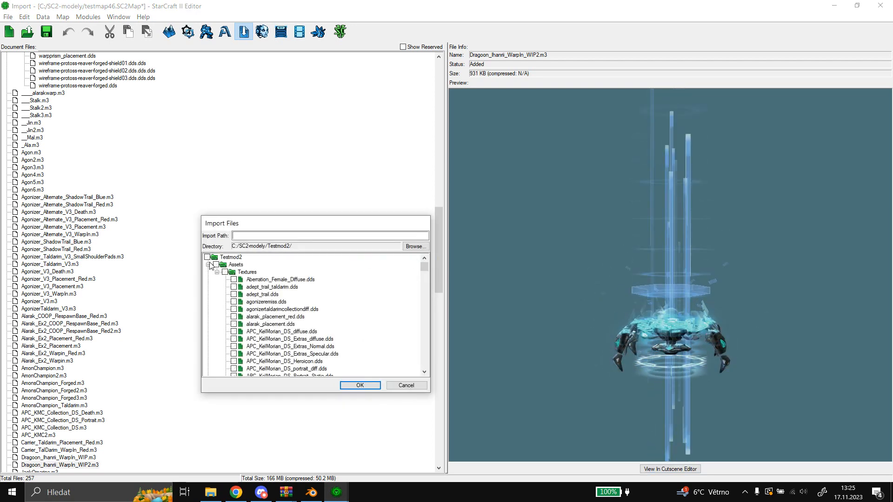
{"action": "left_click", "coordinate": [216, 272]}
{"action": "scroll", "coordinate": [349, 276], "scroll_direction": "down", "scroll_amount": 12}
{"action": "scroll", "coordinate": [376, 277], "scroll_direction": "down", "scroll_amount": 12}
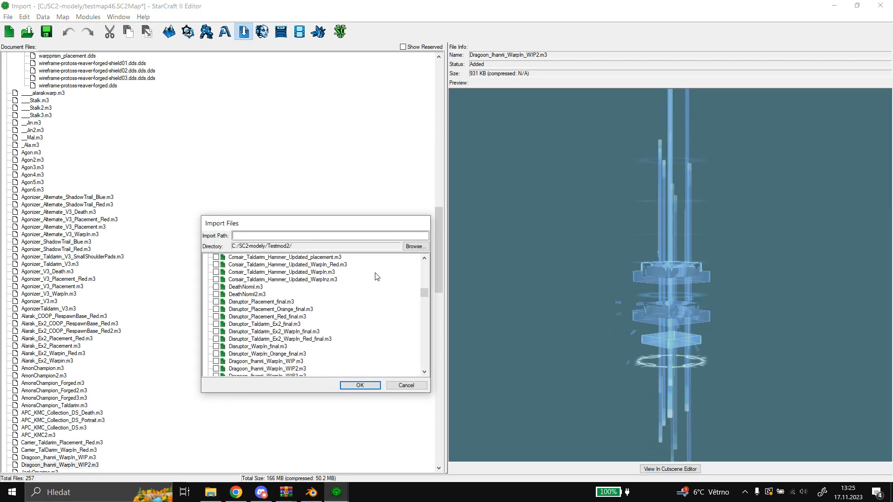
{"action": "left_click", "coordinate": [267, 309]}
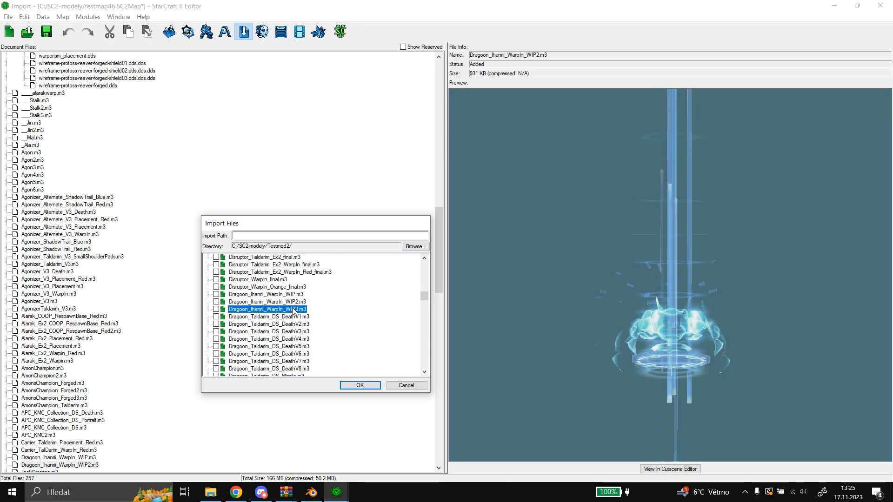
{"action": "left_click", "coordinate": [216, 309]}
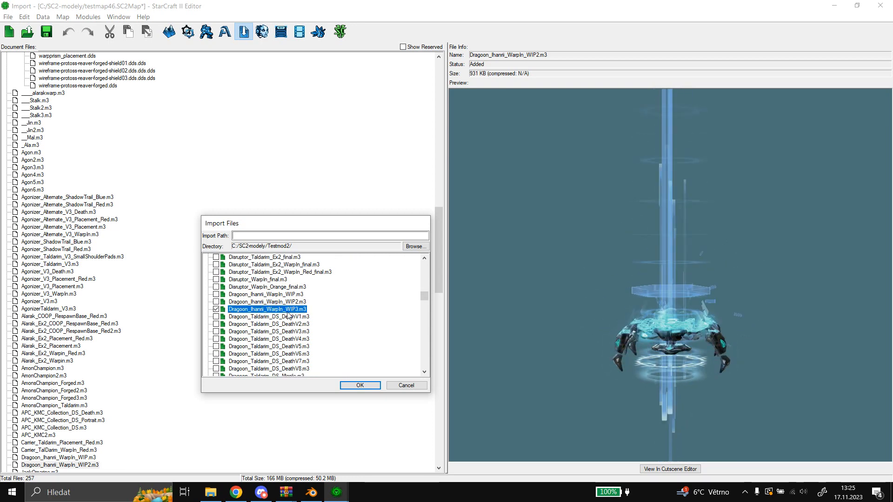
{"action": "left_click", "coordinate": [369, 386]}
{"action": "left_click_drag", "start_coordinate": [651, 369], "coordinate": [651, 321]}
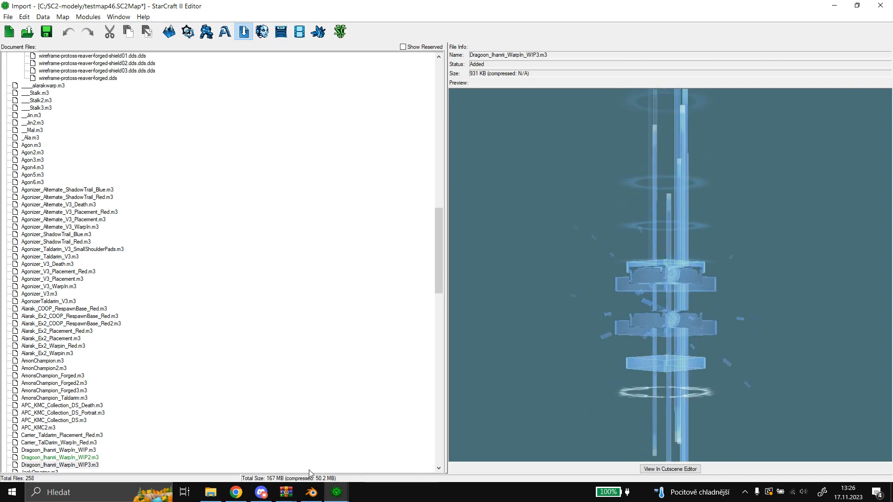
Switch back to Blender, examine the UV layout of Mesh.007, the Oracle mesh, in Edit Mode, and return to Object Mode.
{"action": "left_click", "coordinate": [311, 492]}
{"action": "scroll", "coordinate": [616, 88], "scroll_direction": "down", "scroll_amount": 3}
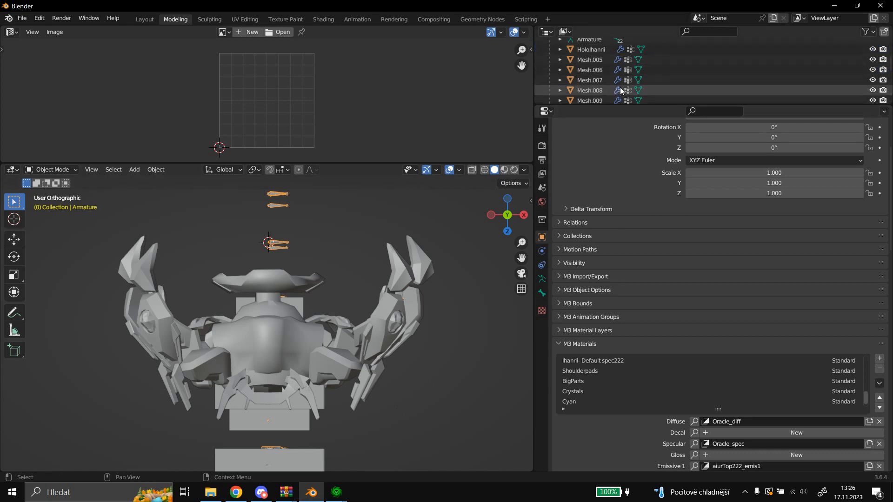
{"action": "left_click", "coordinate": [608, 81]}
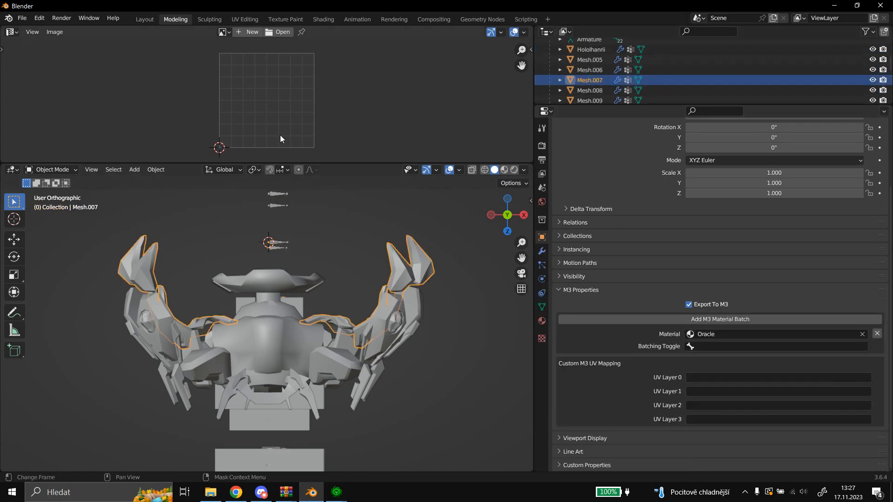
{"action": "left_click", "coordinate": [51, 169]}
{"action": "left_click", "coordinate": [61, 189]}
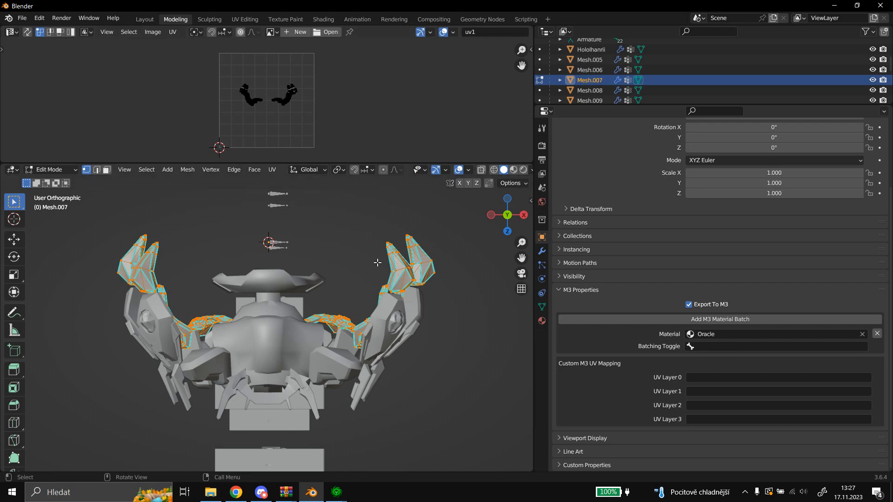
{"action": "left_click", "coordinate": [61, 170]}
{"action": "left_click", "coordinate": [60, 181]}
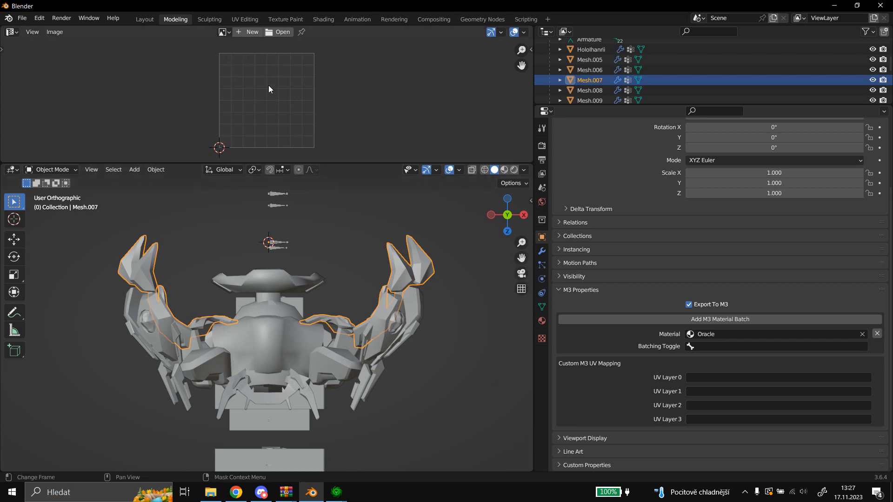
{"action": "left_click", "coordinate": [68, 169]}
{"action": "left_click", "coordinate": [68, 169]}
{"action": "left_click", "coordinate": [68, 194]}
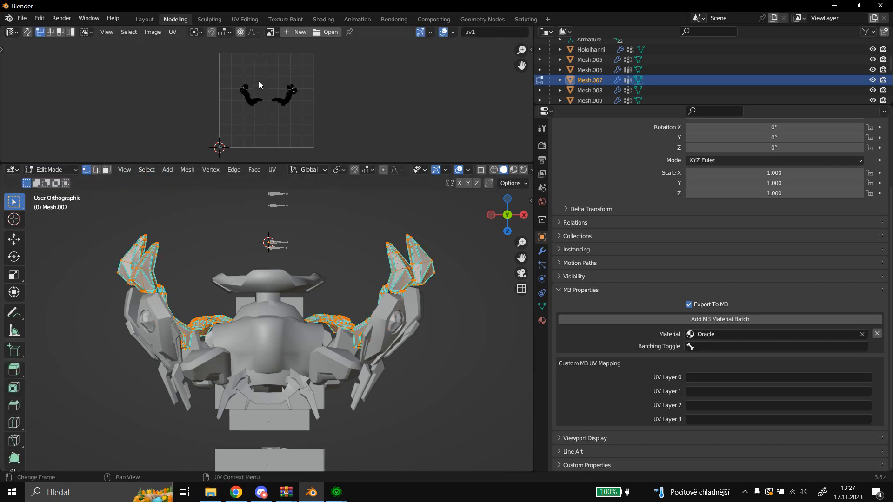
{"action": "left_click", "coordinate": [63, 174]}
{"action": "left_click", "coordinate": [63, 183]}
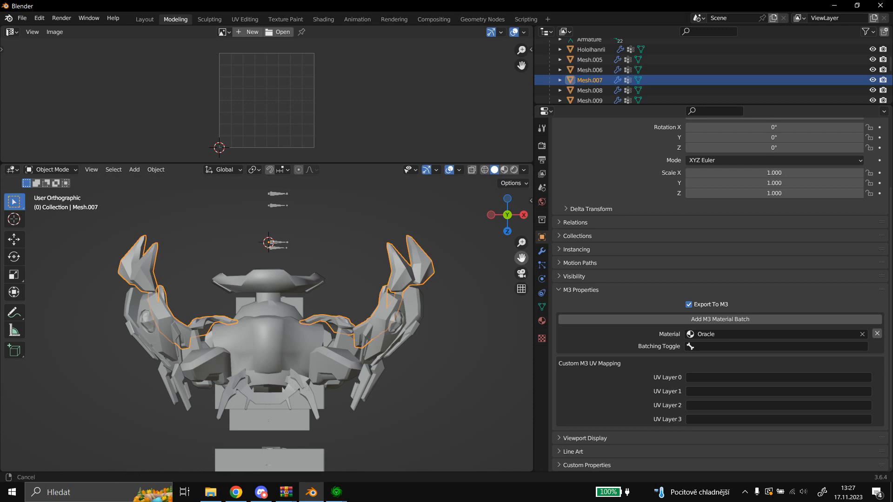
Reproject the UVs of Mesh.007 from a view with the model shifted slightly upward and return to Object Mode.
{"action": "left_click_drag", "start_coordinate": [521, 258], "coordinate": [521, 239]}
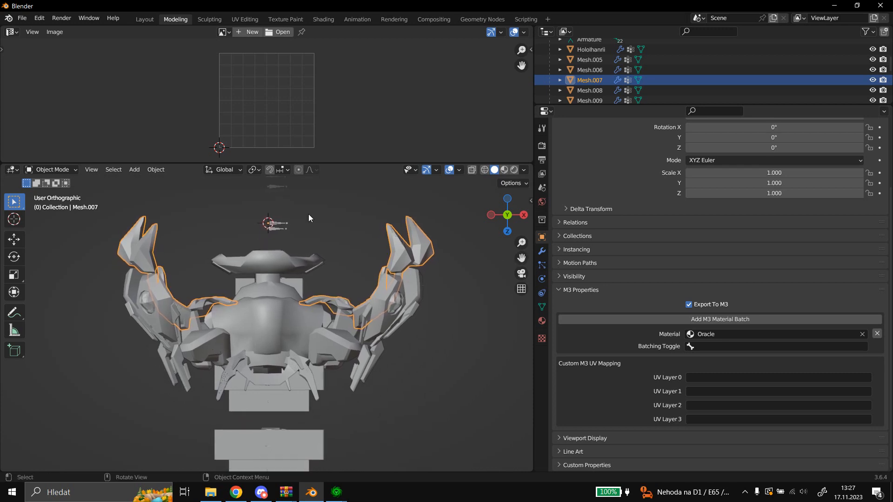
{"action": "left_click", "coordinate": [67, 169]}
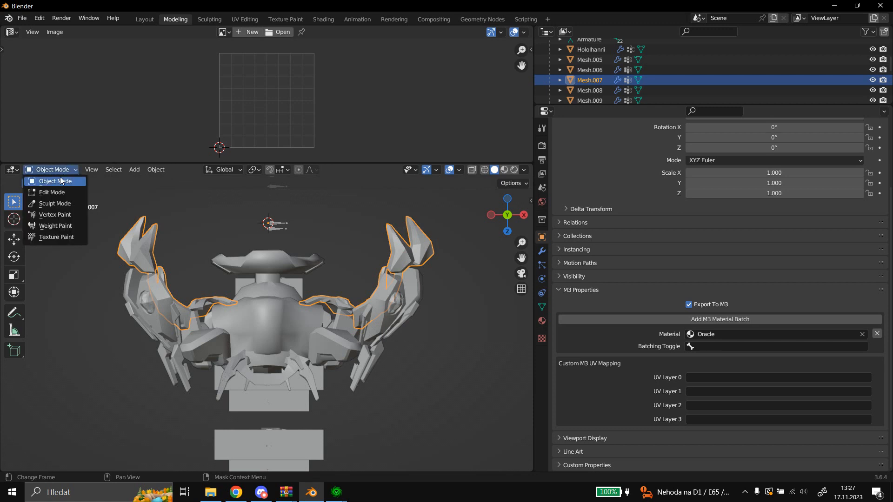
{"action": "left_click", "coordinate": [53, 192]}
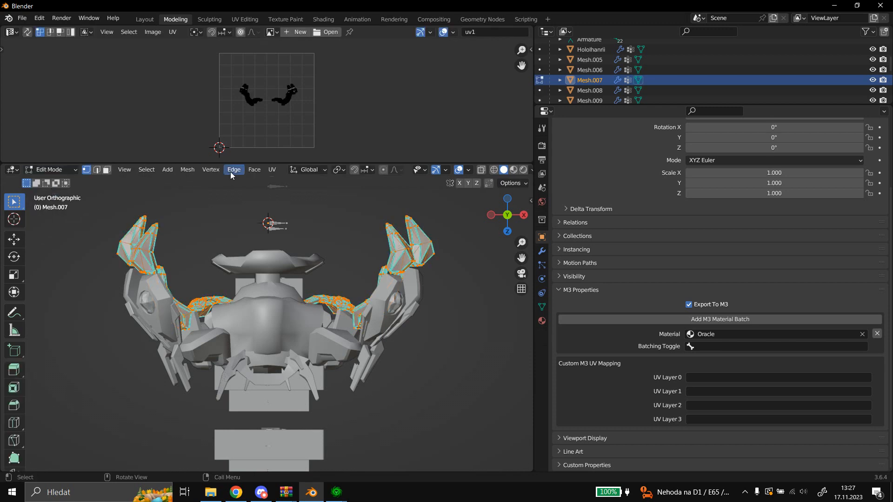
{"action": "left_click", "coordinate": [272, 170]}
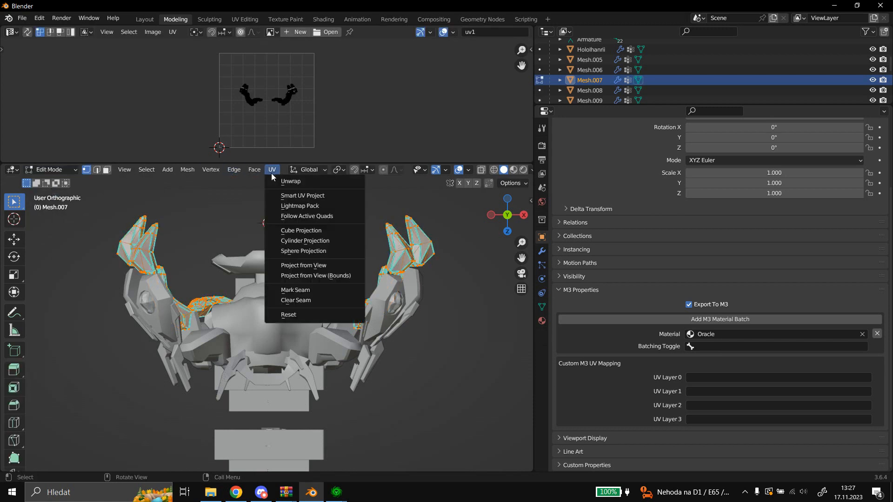
{"action": "left_click", "coordinate": [314, 264]}
{"action": "left_click", "coordinate": [53, 170]}
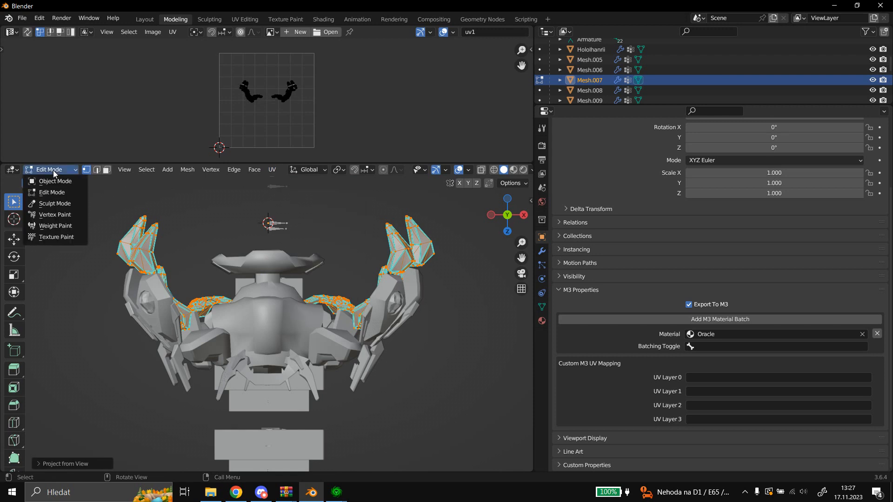
{"action": "left_click", "coordinate": [55, 180]}
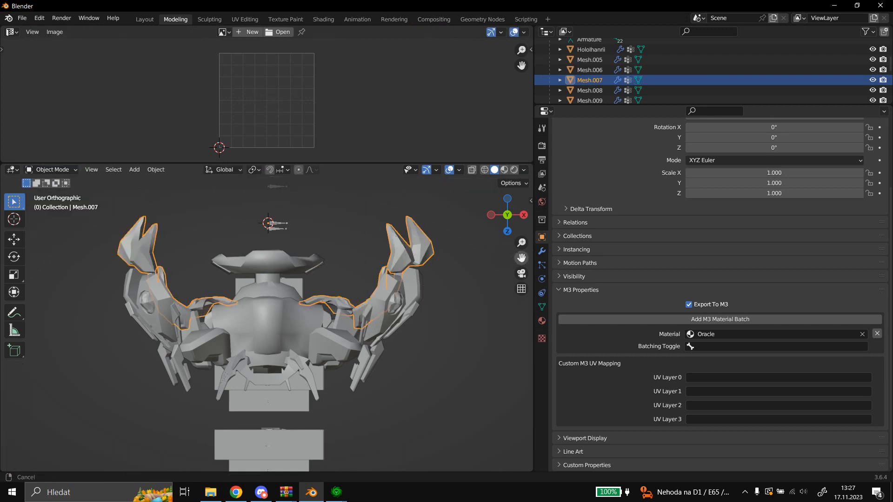
Project the UVs of Mesh.007 from view again with the model moved a little further up, returning to Object Mode.
{"action": "left_click_drag", "start_coordinate": [521, 257], "coordinate": [522, 250]}
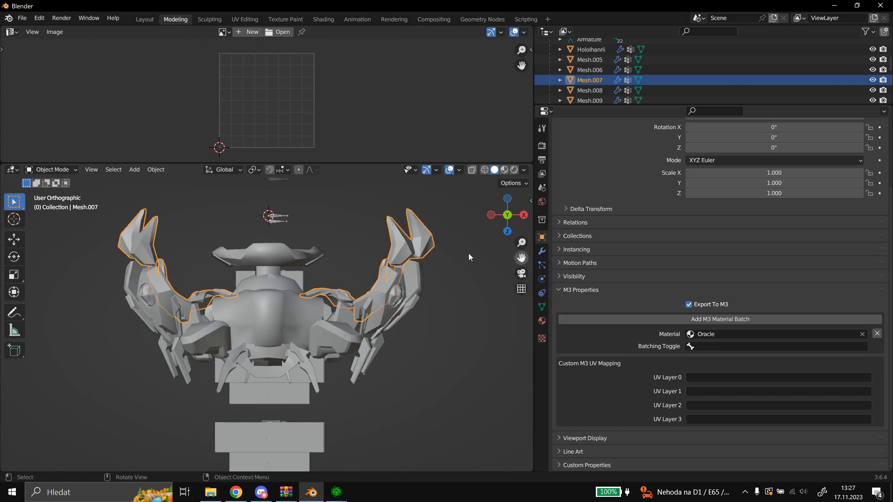
{"action": "left_click", "coordinate": [155, 169]}
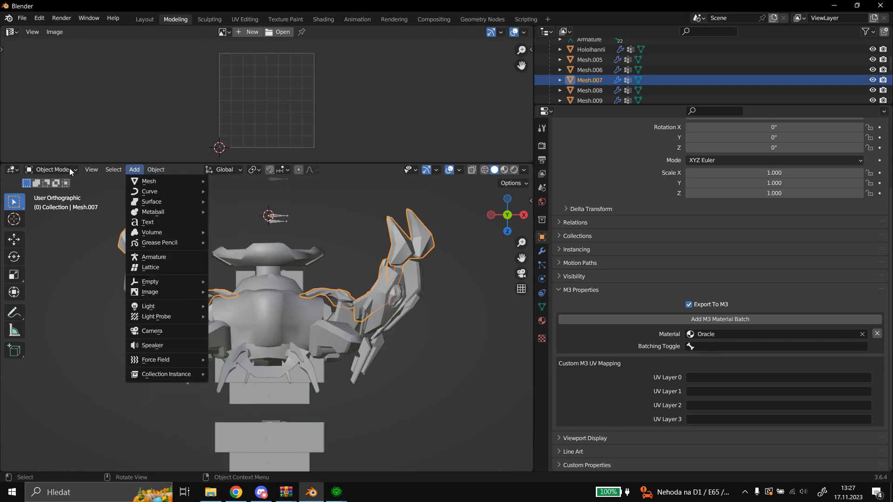
{"action": "mouse_move", "coordinate": [45, 172]}
{"action": "left_click", "coordinate": [51, 192]}
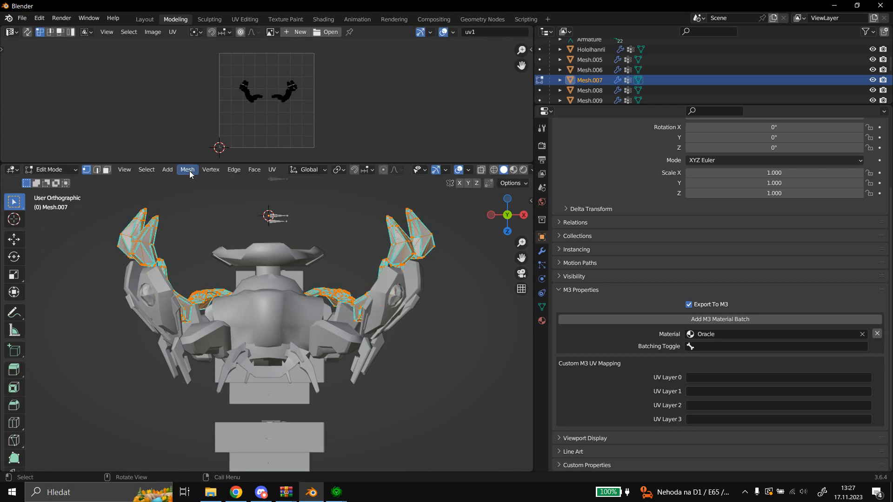
{"action": "left_click", "coordinate": [273, 170]}
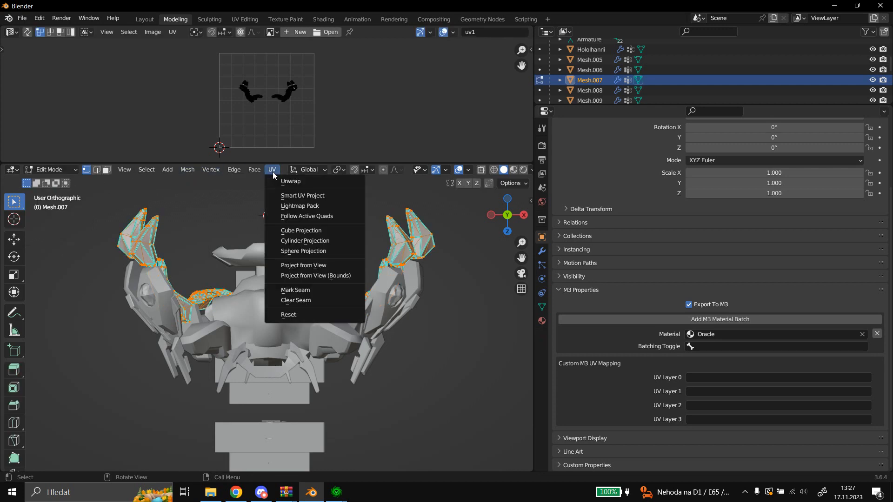
{"action": "left_click", "coordinate": [292, 263]}
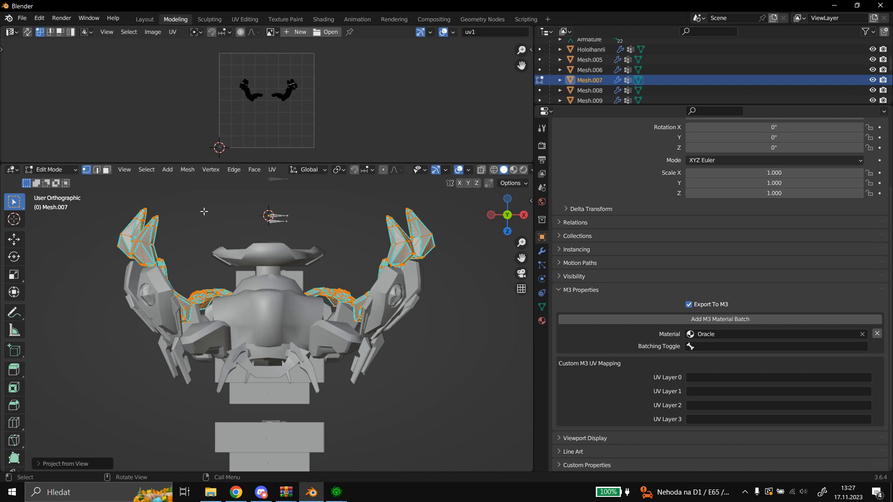
{"action": "left_click", "coordinate": [70, 170]}
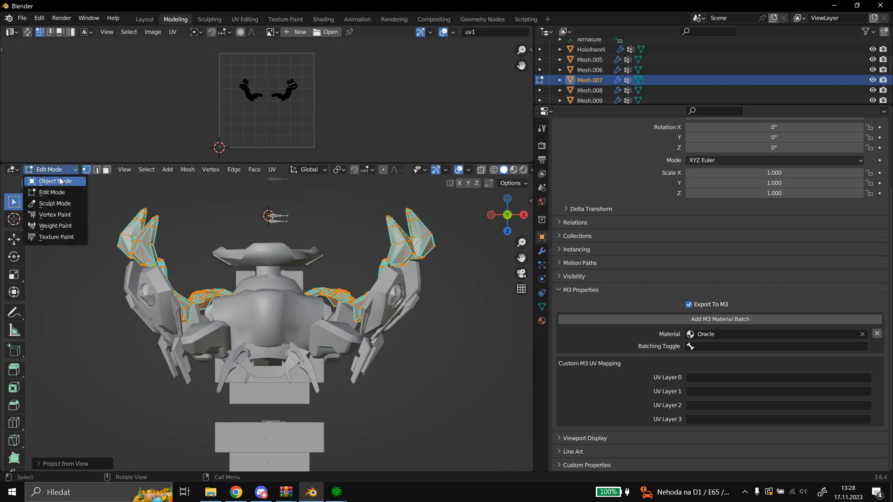
{"action": "left_click", "coordinate": [60, 181]}
Raise the model slightly in the view, reproject the UVs of Mesh.007 from that view, and return to Object Mode.
{"action": "mouse_move", "coordinate": [521, 258]}
{"action": "left_mouse_down"}
{"action": "mouse_move", "coordinate": [521, 250]}
{"action": "mouse_move", "coordinate": [521, 259]}
{"action": "left_mouse_up"}
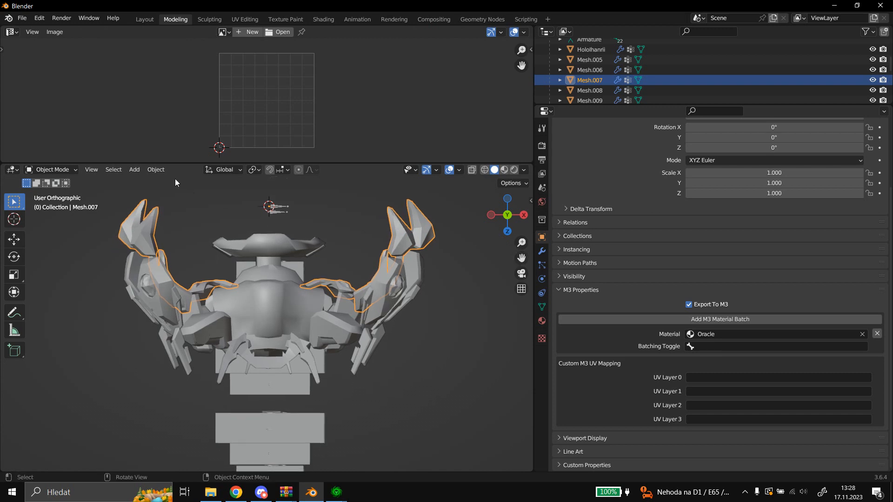
{"action": "left_click", "coordinate": [51, 169]}
{"action": "left_click", "coordinate": [59, 188]}
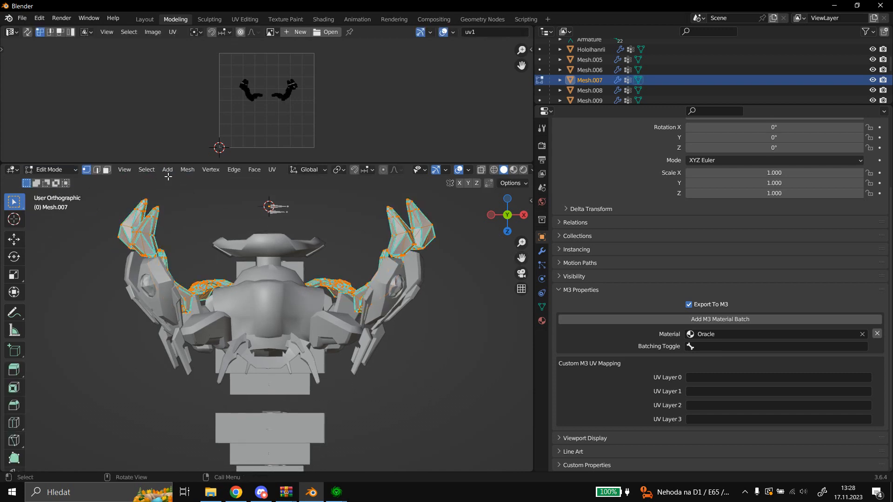
{"action": "left_click", "coordinate": [272, 170]}
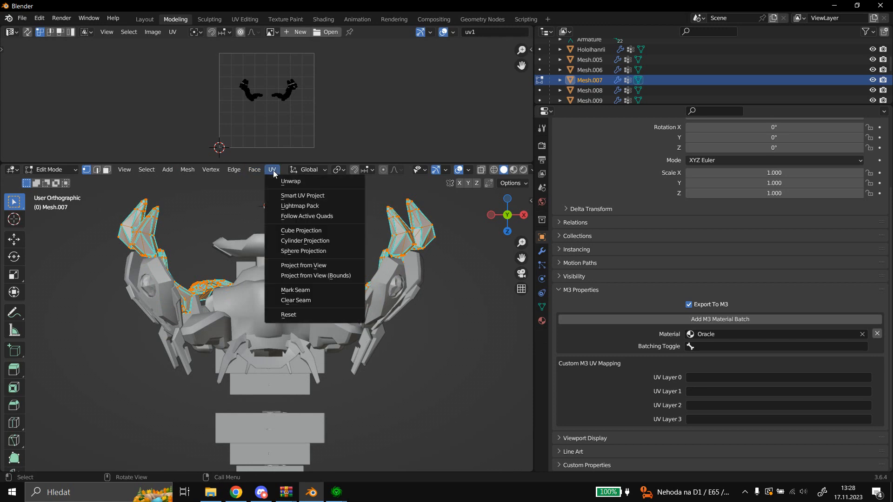
{"action": "left_click", "coordinate": [295, 263]}
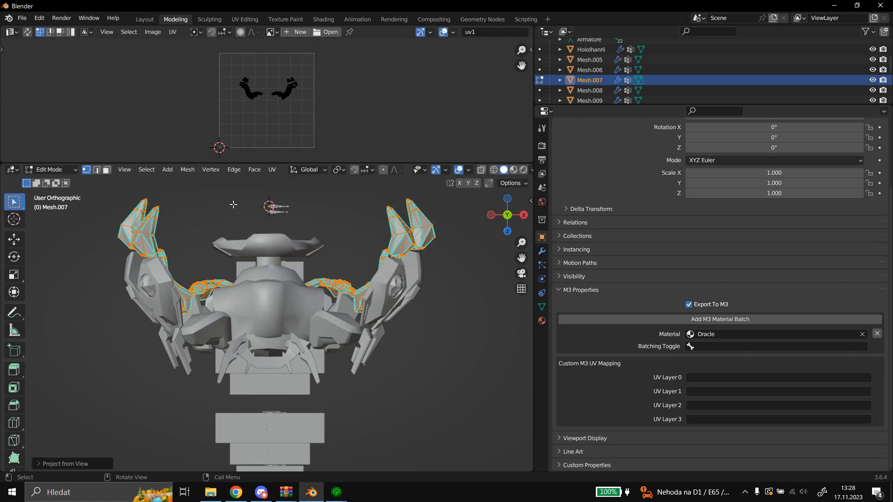
{"action": "left_click", "coordinate": [59, 173]}
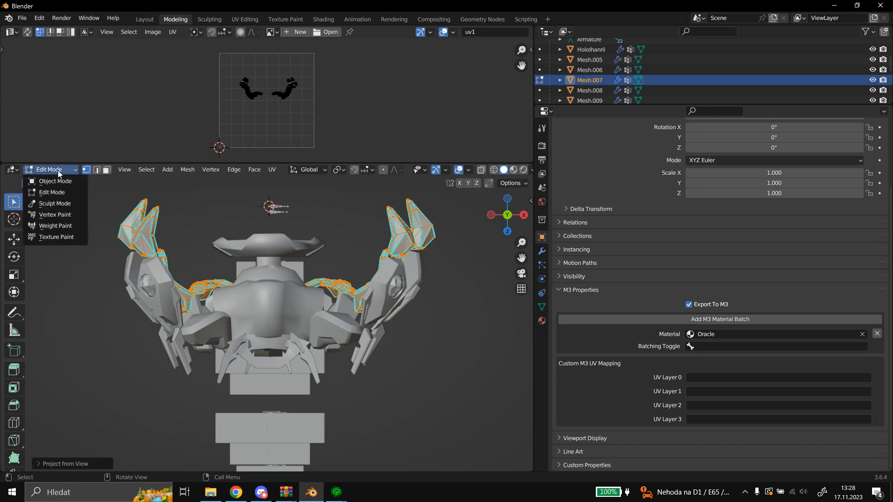
{"action": "left_click", "coordinate": [47, 179]}
Project the UVs of Mesh.005, the IanRii_SentryWarChest mesh, from the same view and return to Object Mode.
{"action": "left_click", "coordinate": [593, 63]}
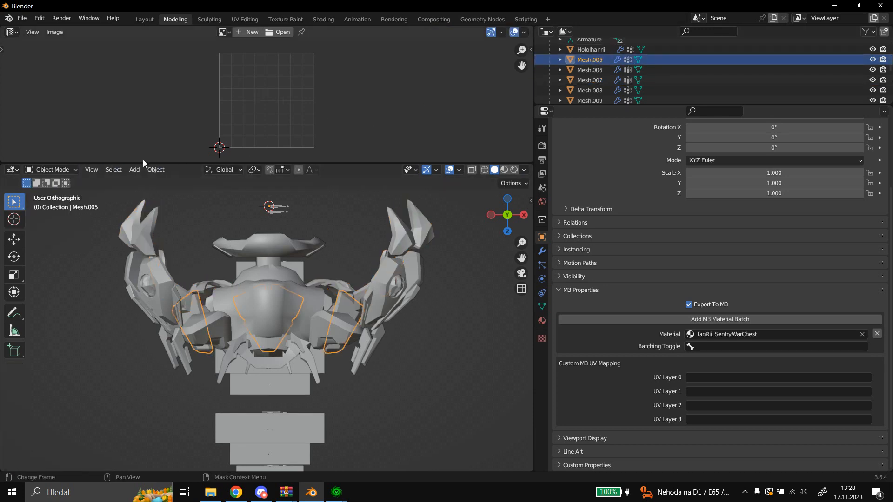
{"action": "left_click", "coordinate": [58, 171]}
{"action": "left_click", "coordinate": [58, 193]}
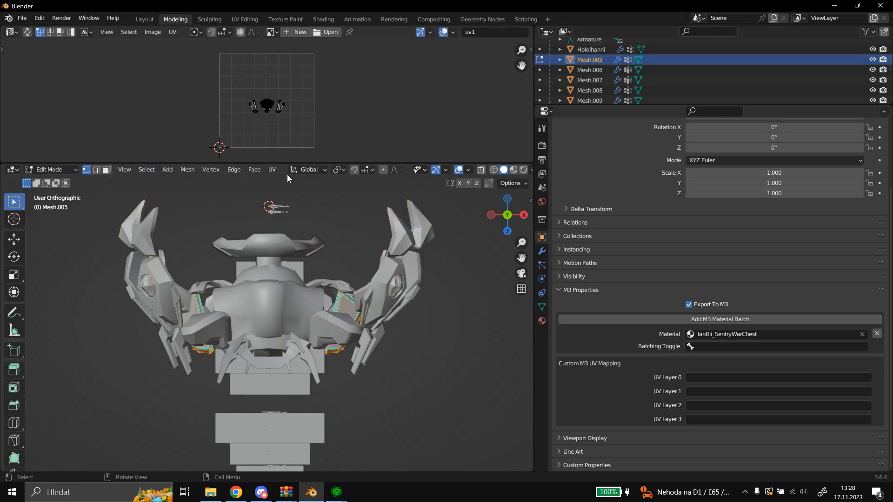
{"action": "left_click", "coordinate": [272, 170]}
{"action": "left_click", "coordinate": [292, 265]}
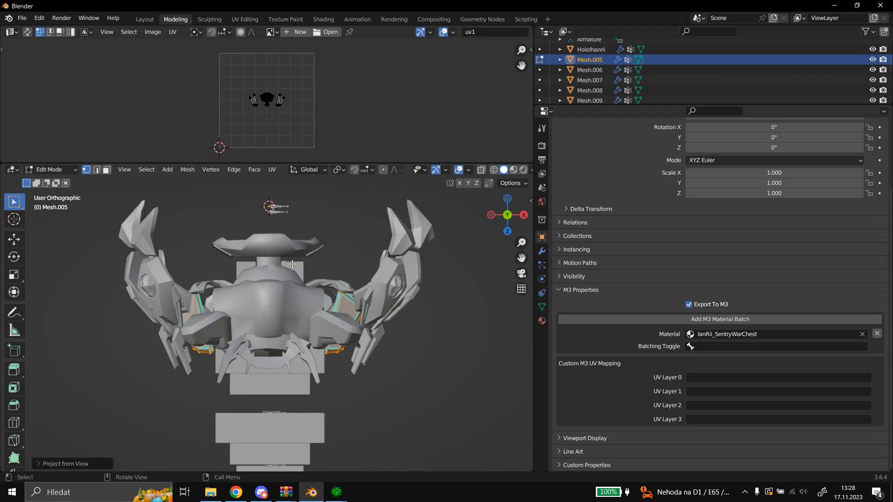
{"action": "left_click", "coordinate": [52, 170]}
{"action": "left_click", "coordinate": [55, 183]}
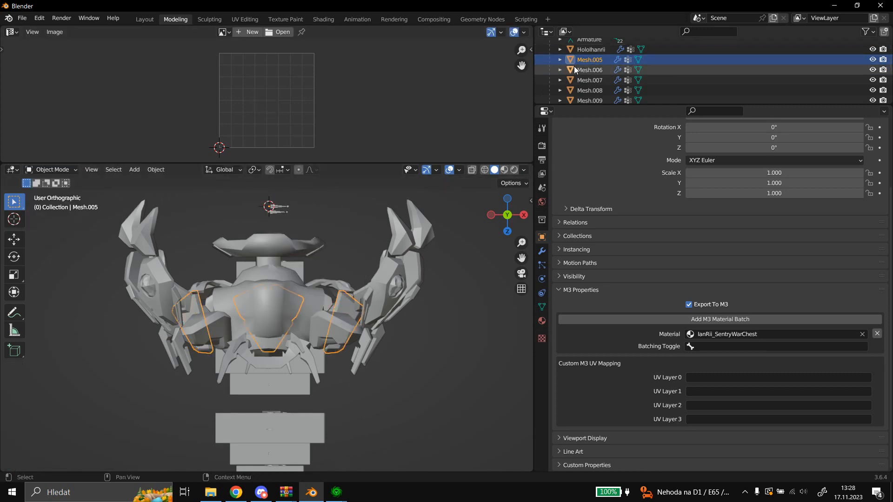
Project the UVs of Mesh.006, the Crystals mesh, from the unchanged view and return to Object Mode.
{"action": "left_click", "coordinate": [589, 70]}
{"action": "left_click", "coordinate": [52, 170]}
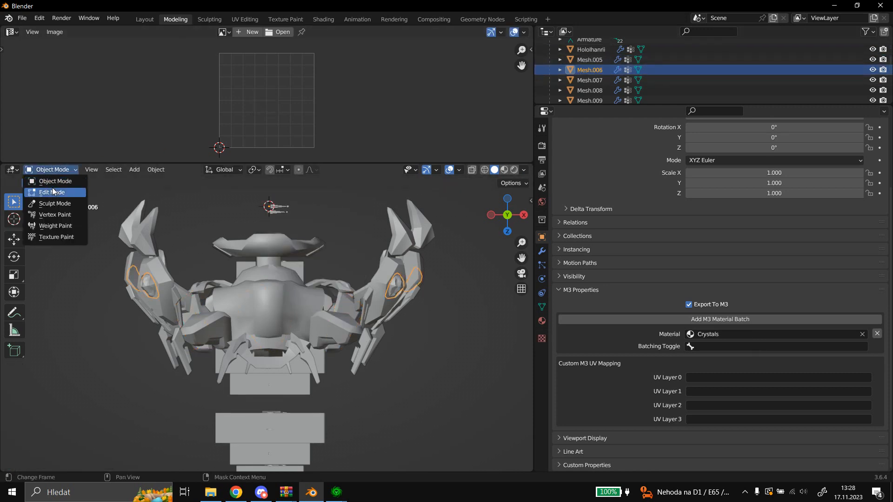
{"action": "left_click", "coordinate": [52, 188]}
{"action": "left_click", "coordinate": [273, 171]}
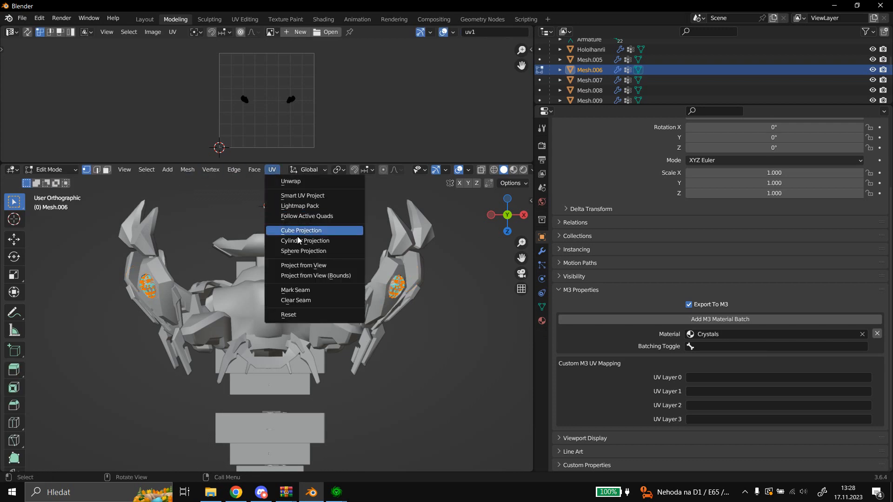
{"action": "left_click", "coordinate": [300, 266]}
{"action": "left_click", "coordinate": [65, 171]}
{"action": "left_click", "coordinate": [55, 180]}
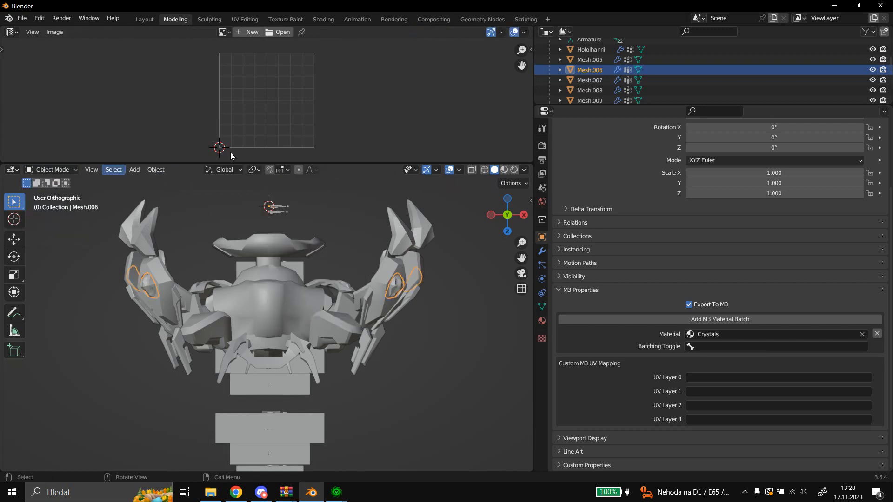
Reproject the UVs of Mesh.008, the BigParts mesh, from the same view and return to Object Mode.
{"action": "left_click", "coordinate": [587, 91]}
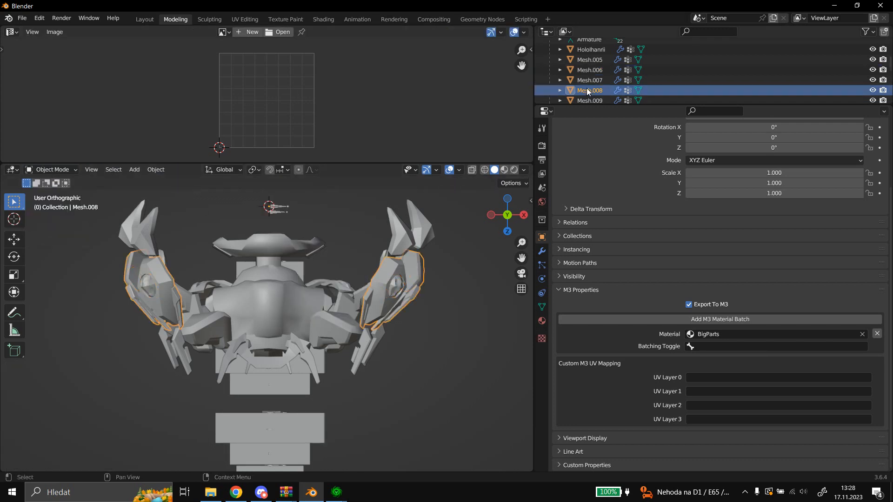
{"action": "left_click", "coordinate": [74, 174]}
{"action": "left_click", "coordinate": [63, 192]}
{"action": "left_click", "coordinate": [273, 172]}
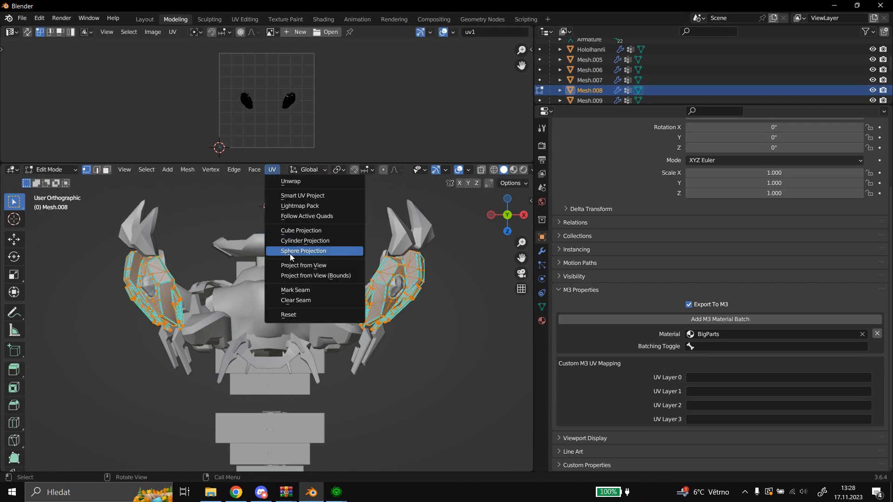
{"action": "left_click", "coordinate": [273, 250]}
{"action": "left_click", "coordinate": [51, 169]}
{"action": "left_click", "coordinate": [60, 181]}
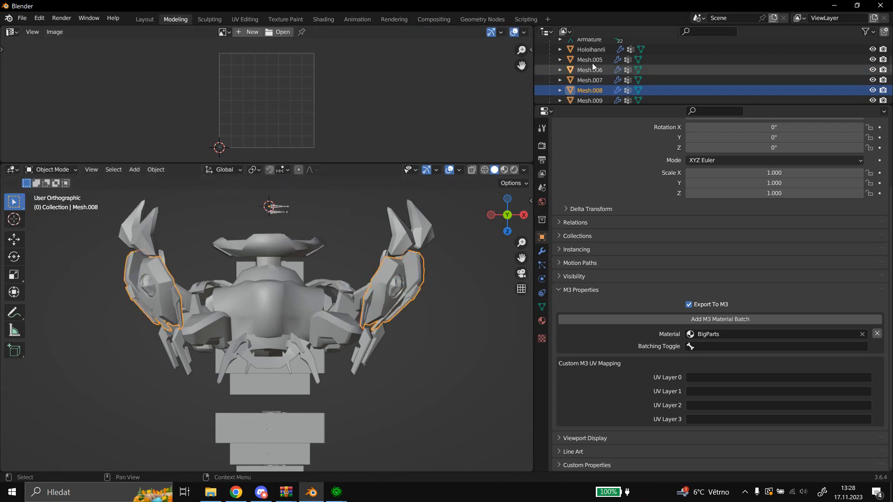
Reproject the UVs of Mesh.009, the Shoulderpads mesh, from the same view and return to Object Mode.
{"action": "scroll", "coordinate": [600, 65], "scroll_direction": "down", "scroll_amount": 2}
{"action": "left_click", "coordinate": [582, 82]}
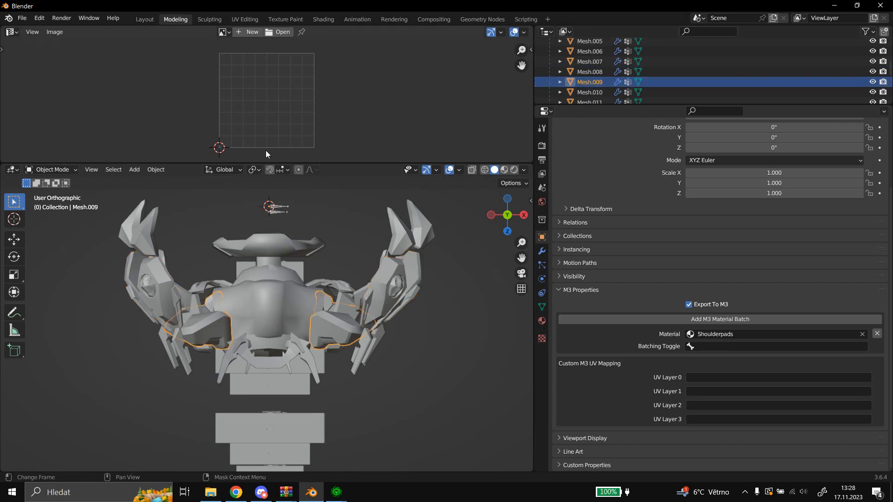
{"action": "left_click", "coordinate": [57, 170]}
{"action": "left_click", "coordinate": [61, 192]}
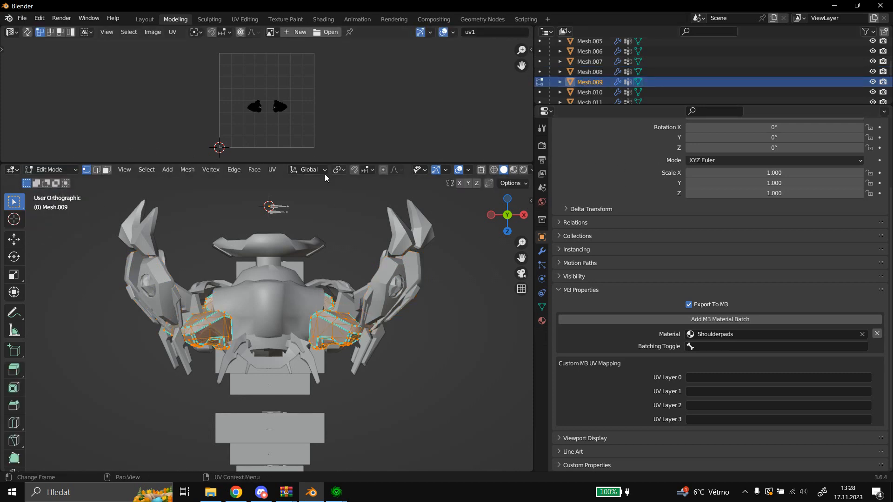
{"action": "left_click", "coordinate": [272, 170]}
{"action": "left_click", "coordinate": [323, 266]}
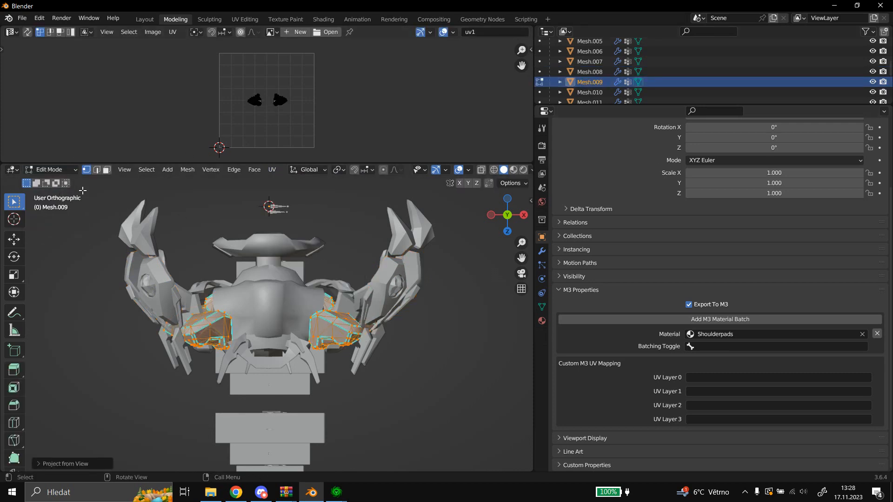
{"action": "left_click", "coordinate": [69, 173]}
{"action": "left_click", "coordinate": [47, 181]}
Reproject the UVs of Mesh.010, the Cyan mesh, from the same view and return to Object Mode.
{"action": "scroll", "coordinate": [570, 63], "scroll_direction": "down", "scroll_amount": 2}
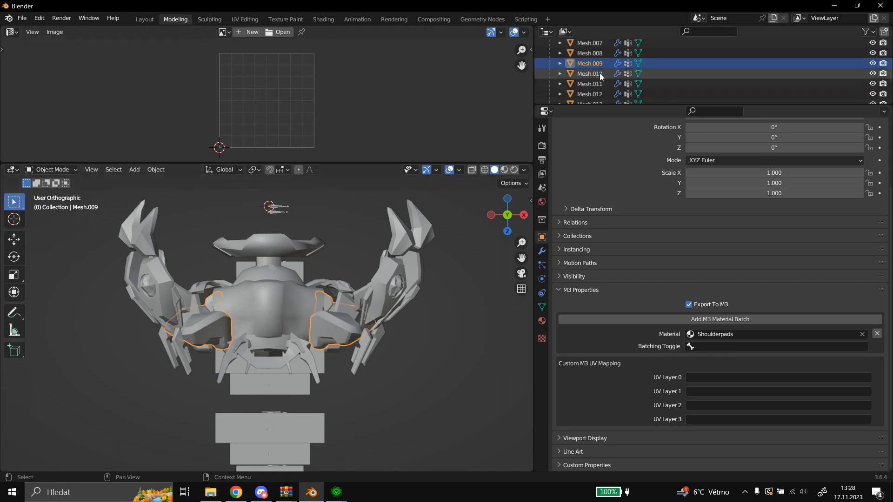
{"action": "left_click", "coordinate": [598, 74]}
{"action": "left_click", "coordinate": [69, 168]}
{"action": "left_click", "coordinate": [62, 189]}
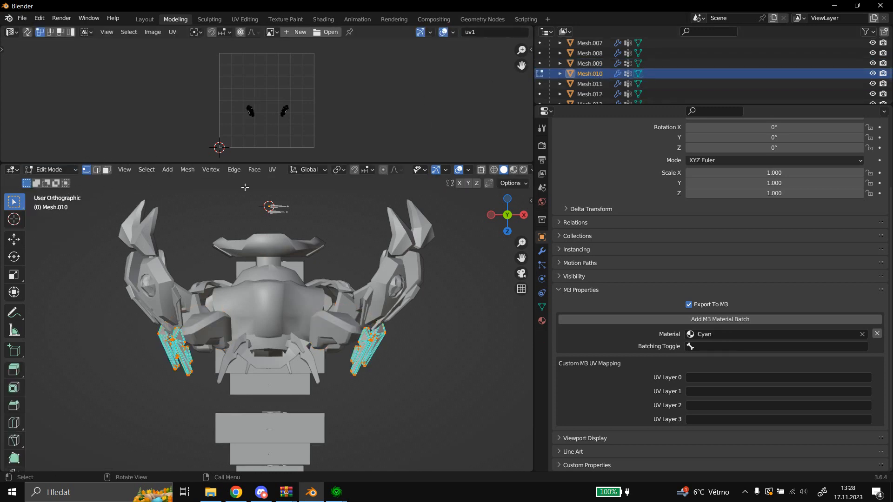
{"action": "left_click", "coordinate": [268, 170]}
{"action": "left_click", "coordinate": [298, 266]}
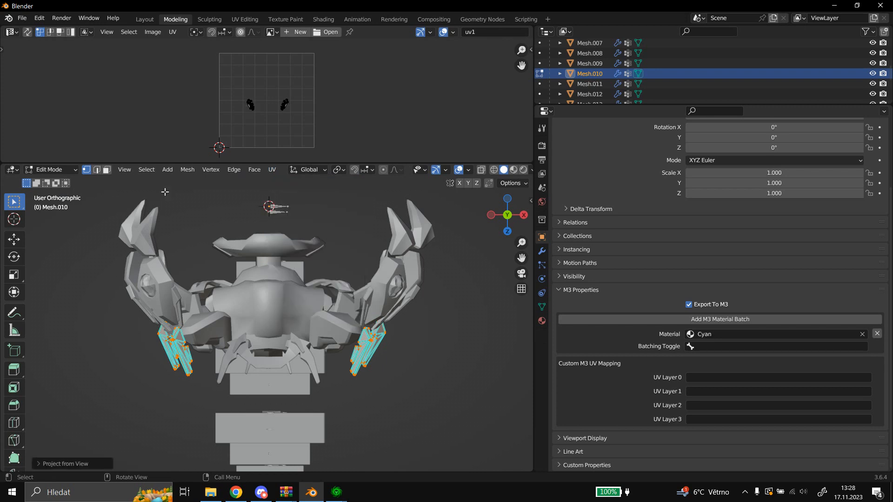
{"action": "left_click", "coordinate": [66, 172]}
{"action": "left_click", "coordinate": [55, 181]}
Reproject the UVs of Mesh.011, the phoenix mesh, from the same view and return to Object Mode.
{"action": "left_click", "coordinate": [604, 85]}
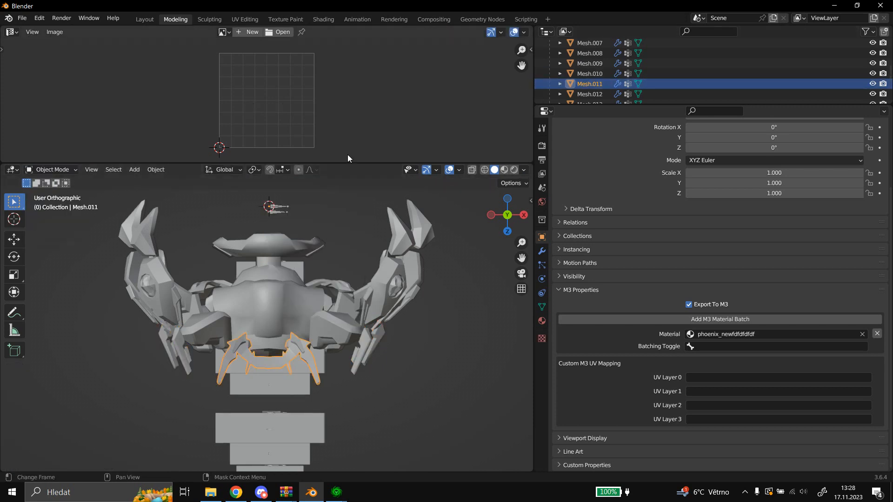
{"action": "left_click", "coordinate": [154, 170]}
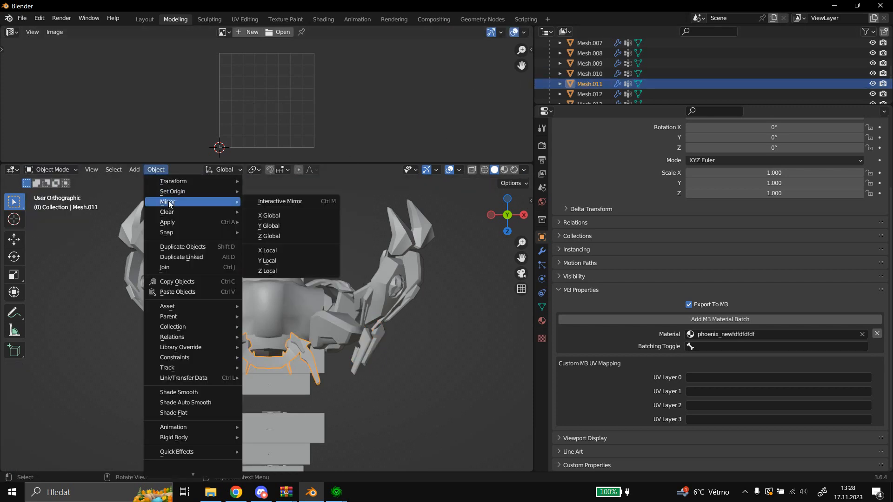
{"action": "left_click", "coordinate": [63, 170]}
{"action": "left_click", "coordinate": [52, 191]}
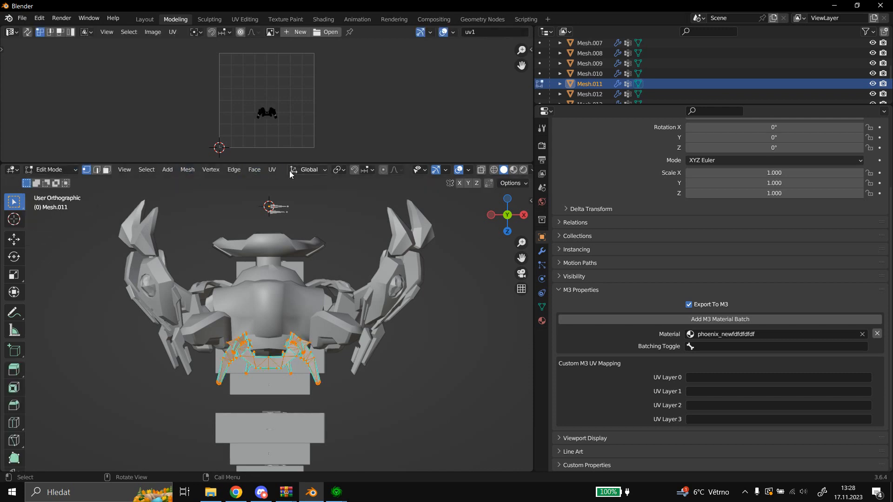
{"action": "left_click", "coordinate": [272, 170]}
{"action": "left_click", "coordinate": [299, 266]}
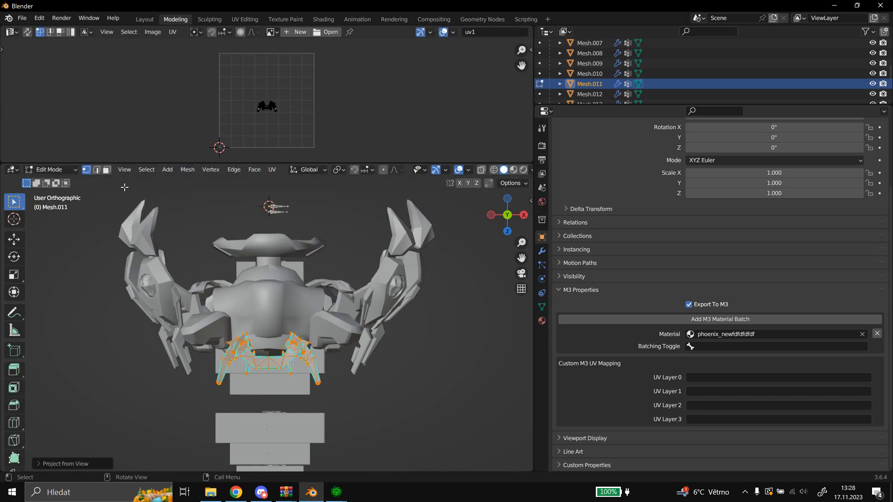
{"action": "left_click", "coordinate": [62, 170]}
{"action": "left_click", "coordinate": [61, 181]}
Reproject the UVs of Mesh.012, the Mothership Body mesh, from the same view and return to Object Mode.
{"action": "scroll", "coordinate": [568, 90], "scroll_direction": "down", "scroll_amount": 2}
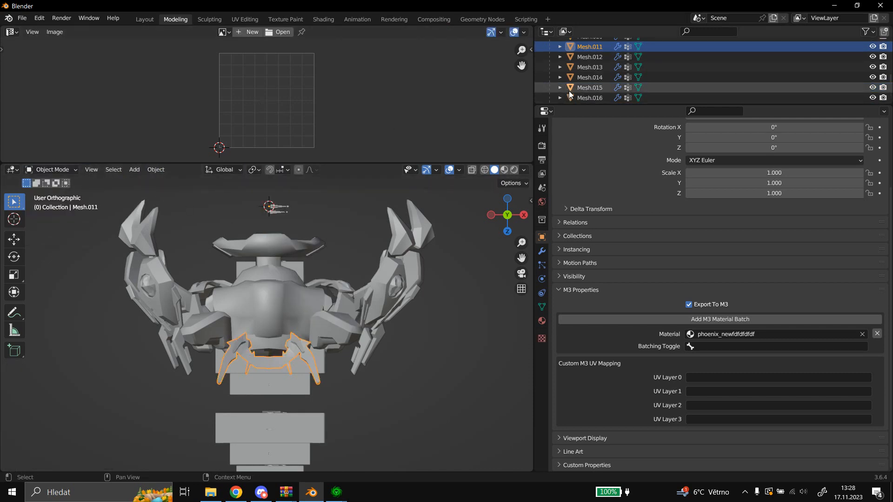
{"action": "left_click", "coordinate": [590, 57]}
{"action": "left_click", "coordinate": [147, 170]}
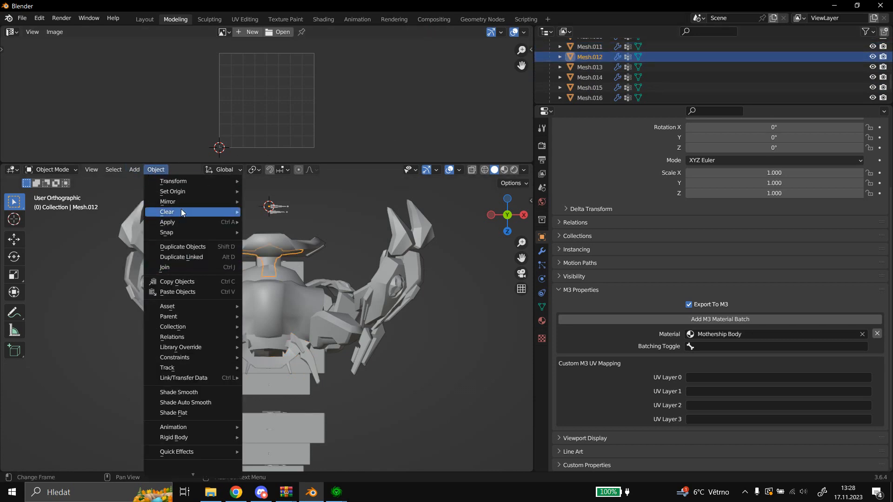
{"action": "left_click", "coordinate": [67, 170]}
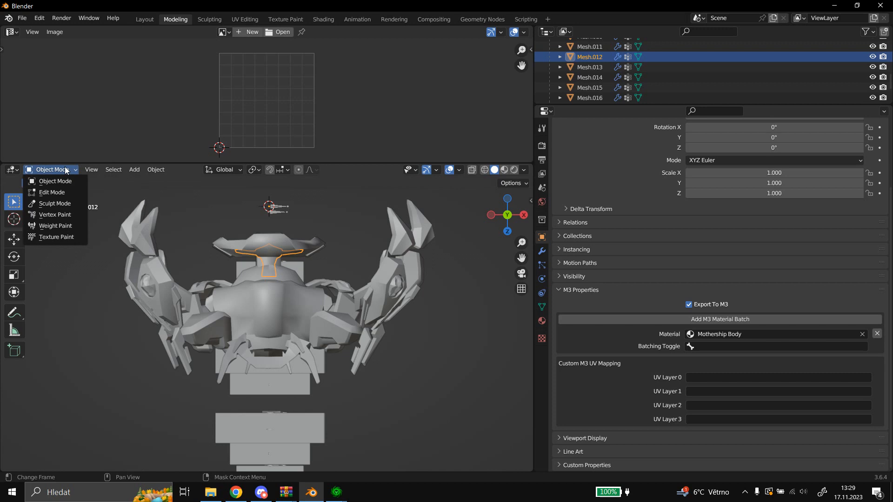
{"action": "left_click", "coordinate": [56, 192]}
{"action": "left_click", "coordinate": [273, 171]}
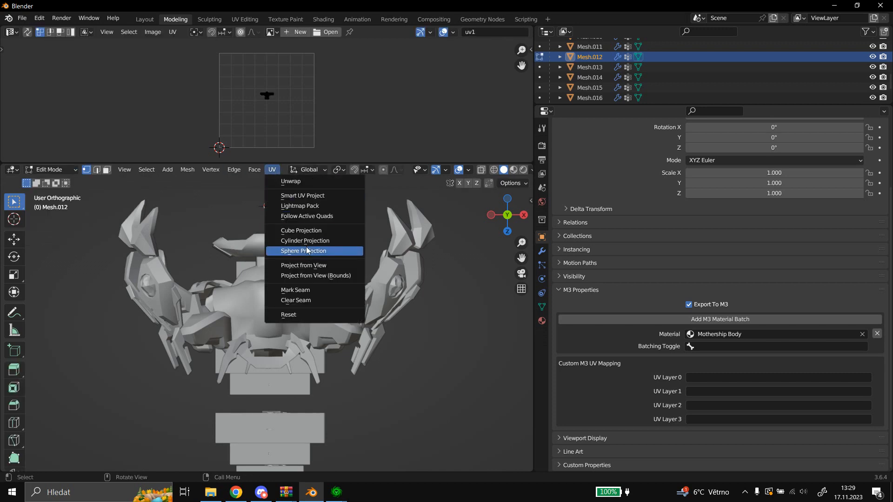
{"action": "left_click", "coordinate": [293, 266]}
{"action": "left_click", "coordinate": [51, 170]}
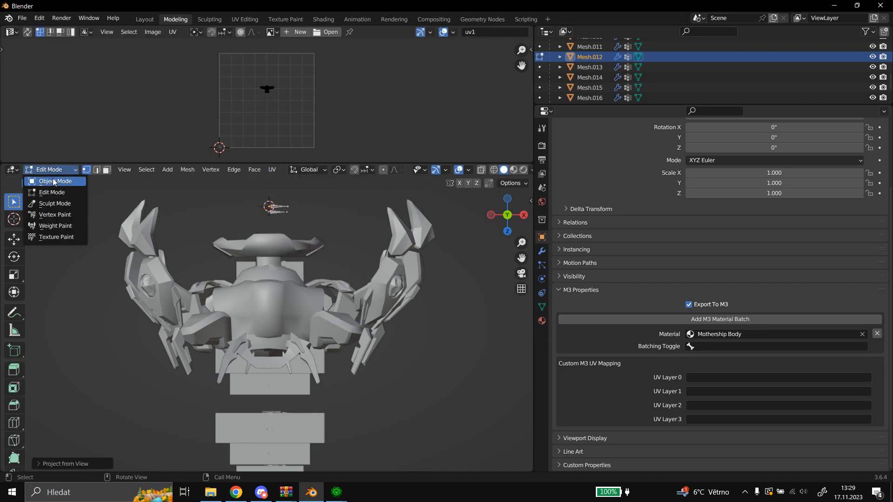
{"action": "left_click", "coordinate": [49, 176]}
Reproject the UVs of Mesh.013, the Armor_Ihanrii mesh, from the same view and return to Object Mode.
{"action": "left_click", "coordinate": [582, 68]}
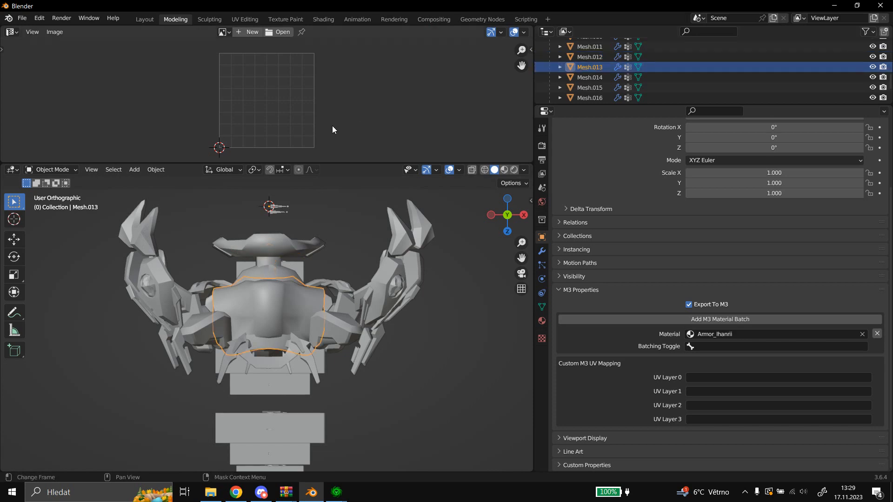
{"action": "left_click", "coordinate": [55, 168]}
{"action": "left_click", "coordinate": [57, 195]}
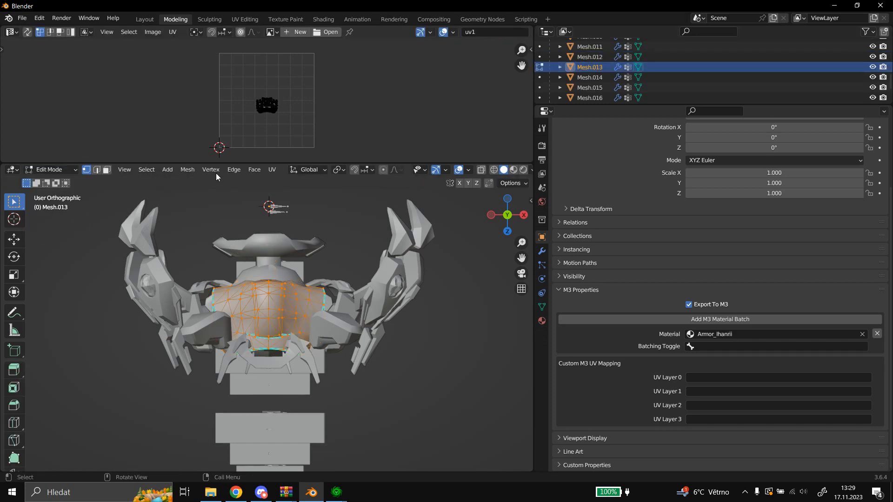
{"action": "left_click", "coordinate": [272, 170]}
{"action": "left_click", "coordinate": [302, 265]}
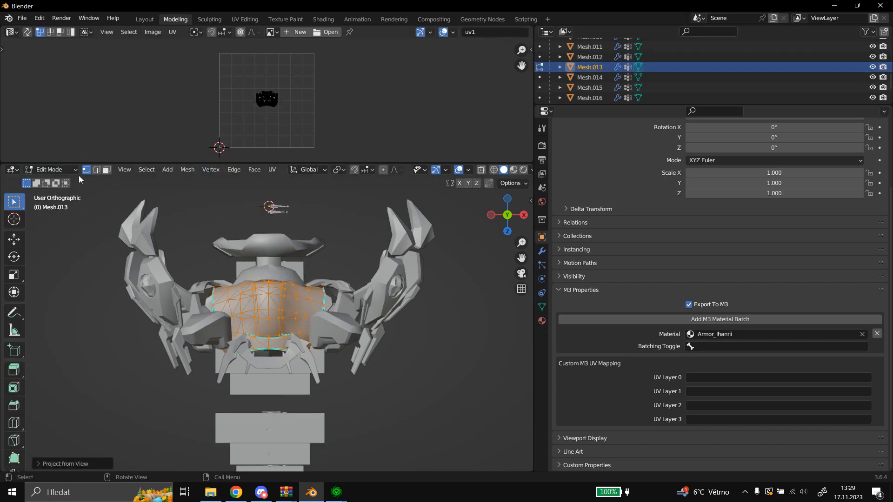
{"action": "left_click", "coordinate": [55, 169]}
{"action": "left_click", "coordinate": [51, 184]}
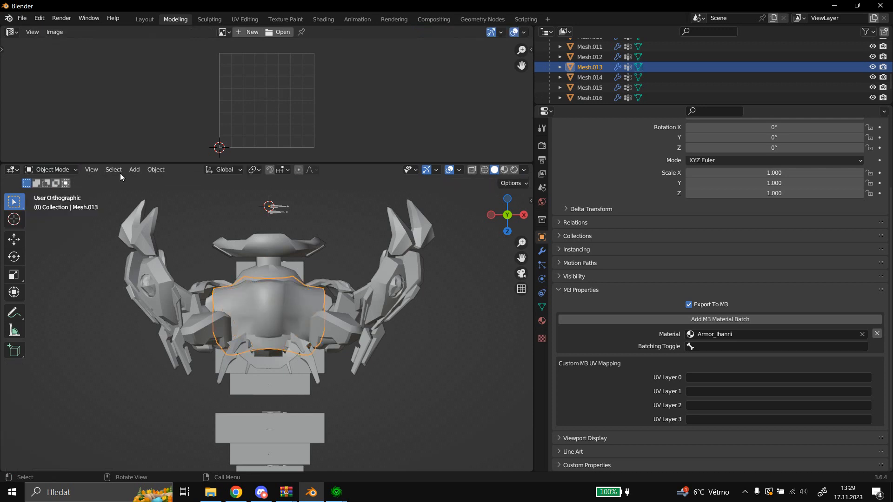
Reproject the UVs of Mesh.014, the reactor mesh, from the same view and return to Object Mode.
{"action": "left_click", "coordinate": [575, 77]}
{"action": "left_click", "coordinate": [56, 169]}
{"action": "left_click", "coordinate": [68, 192]}
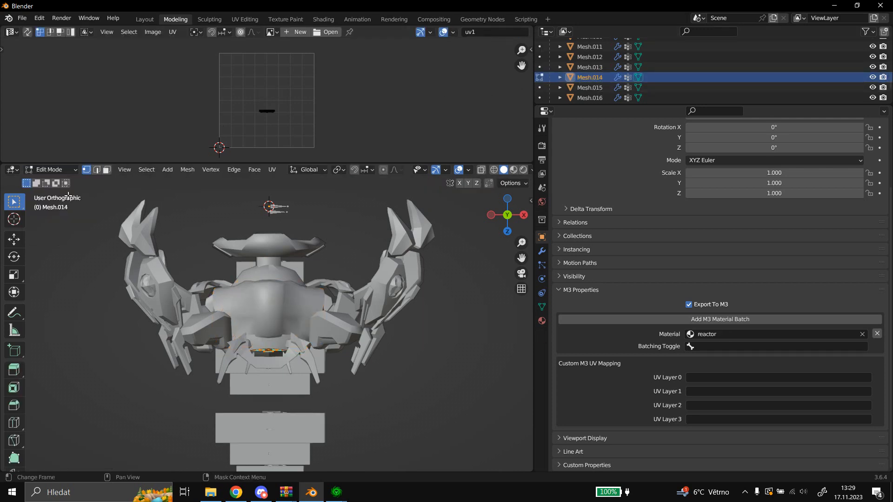
{"action": "left_click", "coordinate": [272, 171]}
{"action": "left_click", "coordinate": [310, 265]}
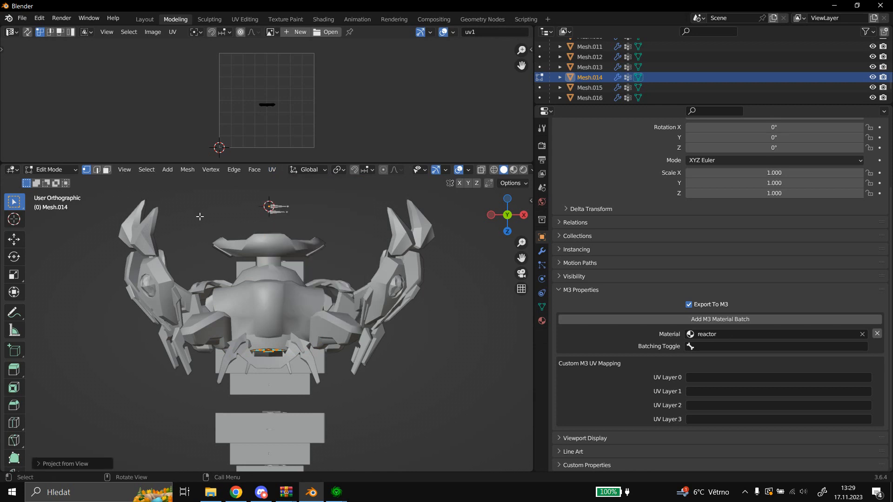
{"action": "left_click", "coordinate": [51, 169]}
{"action": "left_click", "coordinate": [56, 181]}
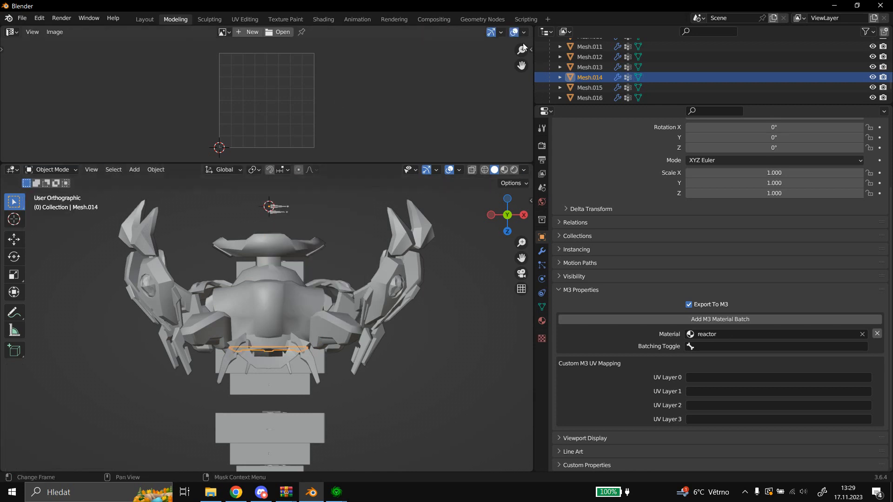
Reproject the UVs of Mesh.015, the Ihanrii- Default spec222 mesh, from the same view and return to Object Mode.
{"action": "left_click", "coordinate": [580, 88]}
{"action": "left_click", "coordinate": [55, 192]}
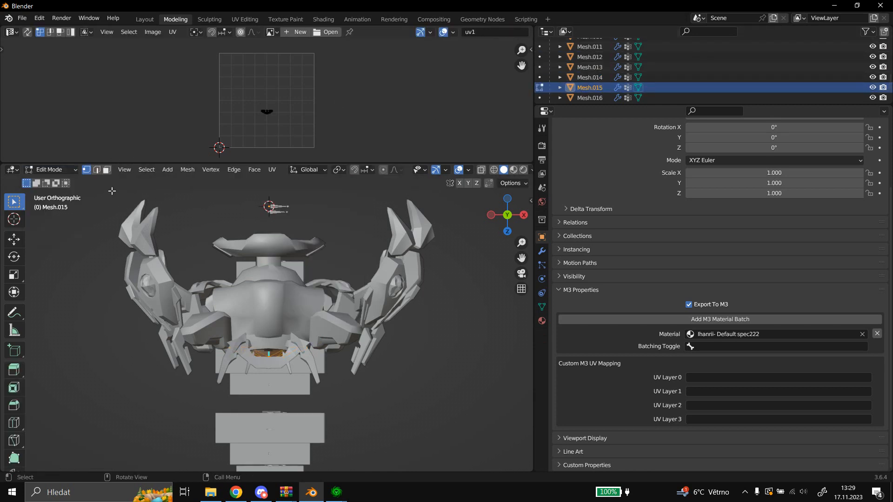
{"action": "left_click", "coordinate": [273, 170]}
{"action": "left_click", "coordinate": [292, 265]}
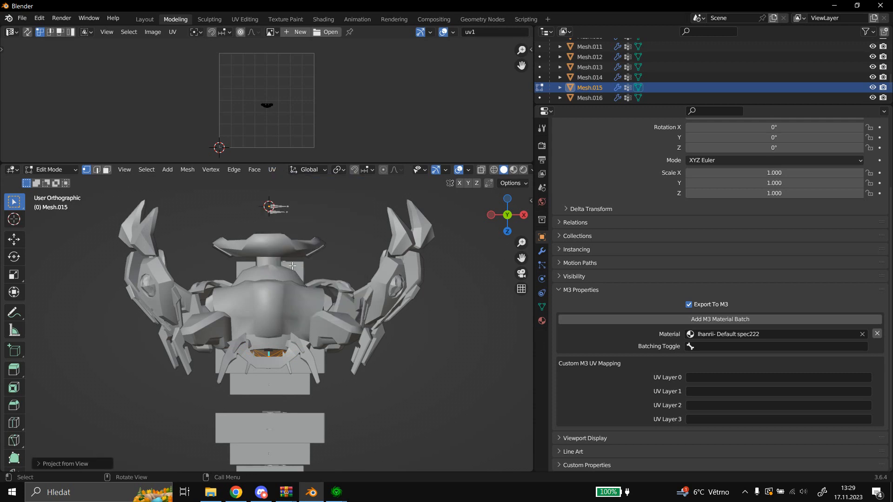
{"action": "left_click", "coordinate": [65, 168]}
{"action": "left_click", "coordinate": [50, 181]}
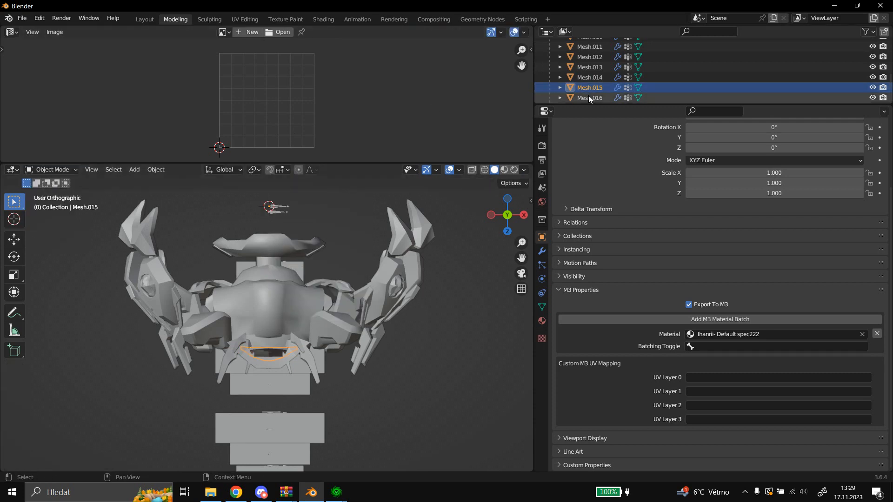
Reproject the UVs of Mesh.016, the Dragoon2 mesh, from the same view and return to Object Mode.
{"action": "left_click", "coordinate": [588, 96]}
{"action": "left_click", "coordinate": [162, 171]}
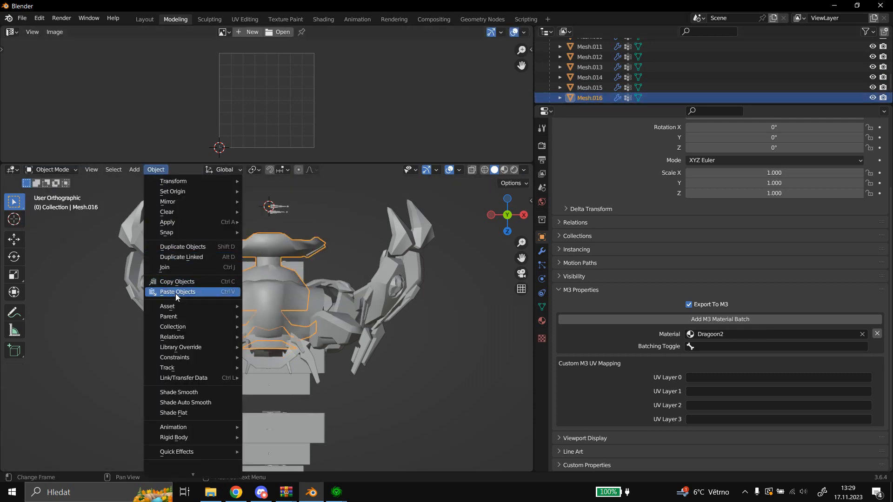
{"action": "left_click", "coordinate": [58, 170]}
{"action": "left_click", "coordinate": [52, 191]}
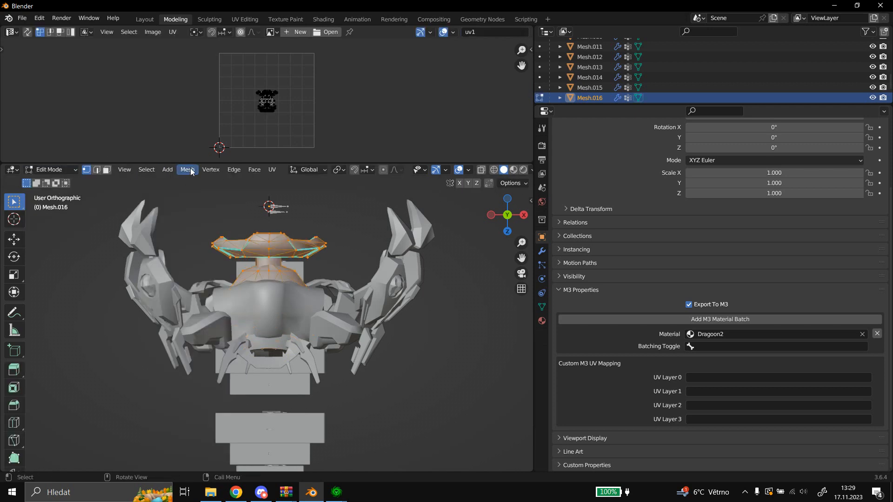
{"action": "left_click", "coordinate": [276, 169]}
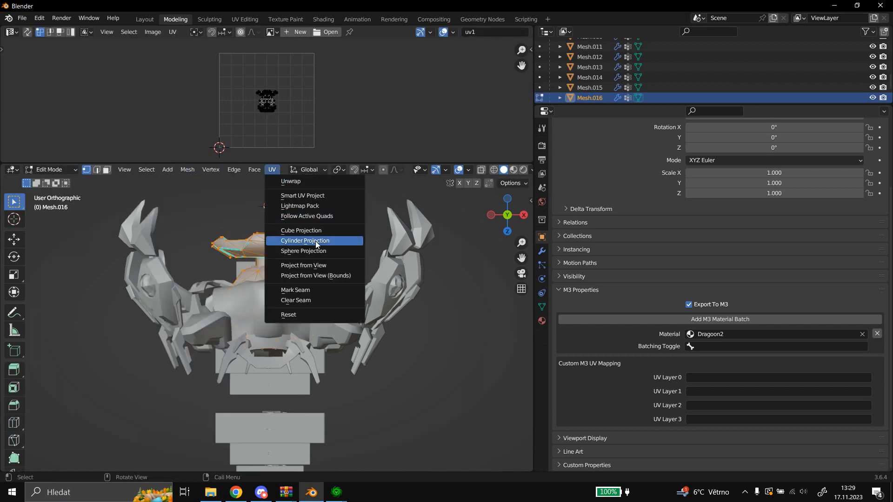
{"action": "left_click", "coordinate": [301, 266]}
{"action": "left_click", "coordinate": [56, 181]}
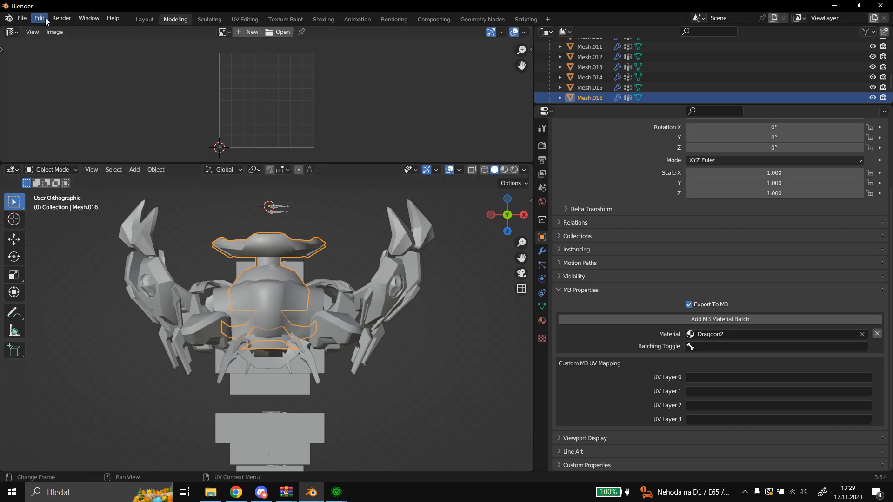
Export the armature as an M3 model named Dragoon_Ihanrii_WarpIn_WIP4 in the Testmod2 folder, with animations included.
{"action": "scroll", "coordinate": [621, 63], "scroll_direction": "up", "scroll_amount": 10}
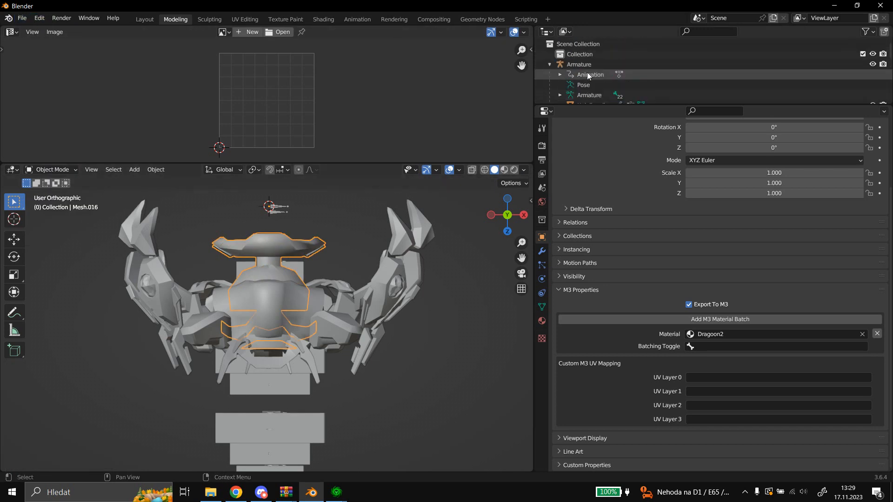
{"action": "left_click", "coordinate": [588, 74]}
{"action": "left_click", "coordinate": [22, 19]}
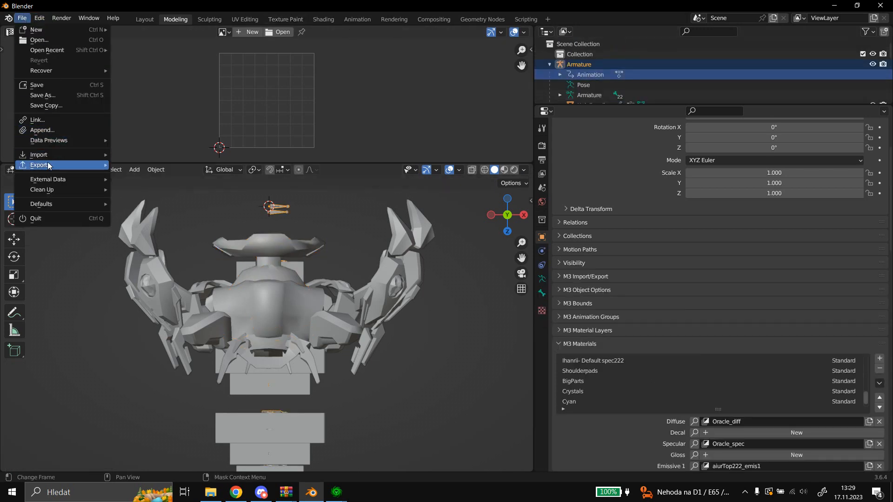
{"action": "mouse_move", "coordinate": [46, 165]}
{"action": "left_click", "coordinate": [166, 308]}
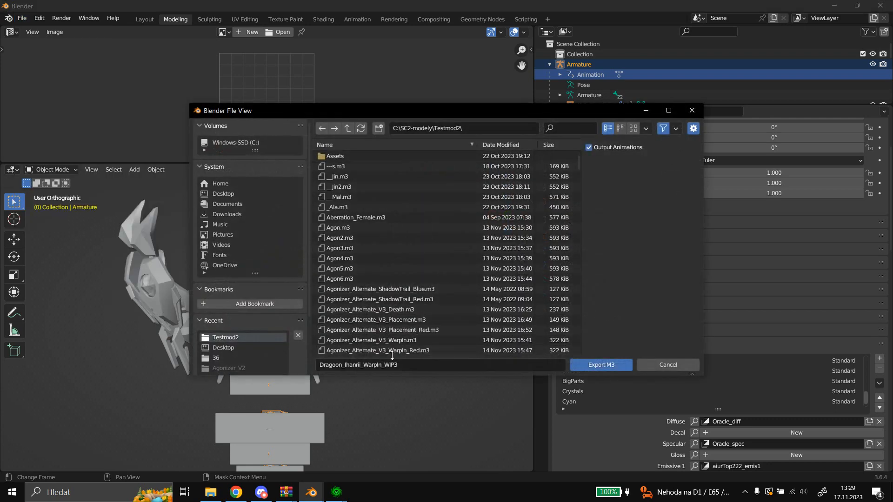
{"action": "left_click", "coordinate": [599, 365]}
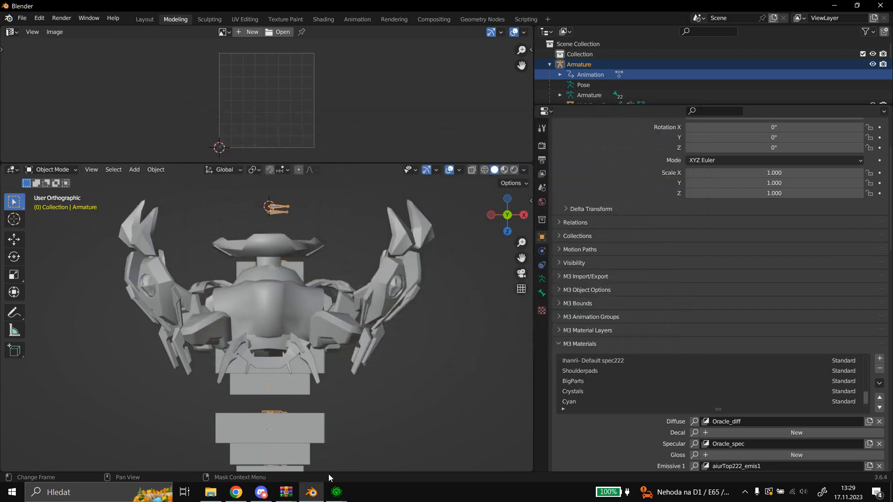
Switch to the StarCraft II Editor and import only Dragoon_Ihanrii_WarpIn_WIP4.m3 from the Testmod2 folder into the map.
{"action": "mouse_move", "coordinate": [336, 492]}
{"action": "left_click", "coordinate": [344, 456]}
{"action": "right_click", "coordinate": [345, 276]}
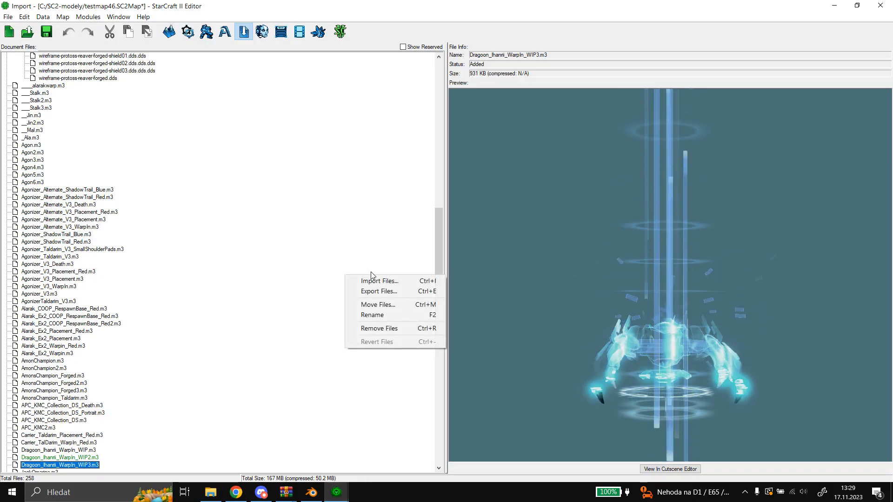
{"action": "left_click", "coordinate": [372, 281]}
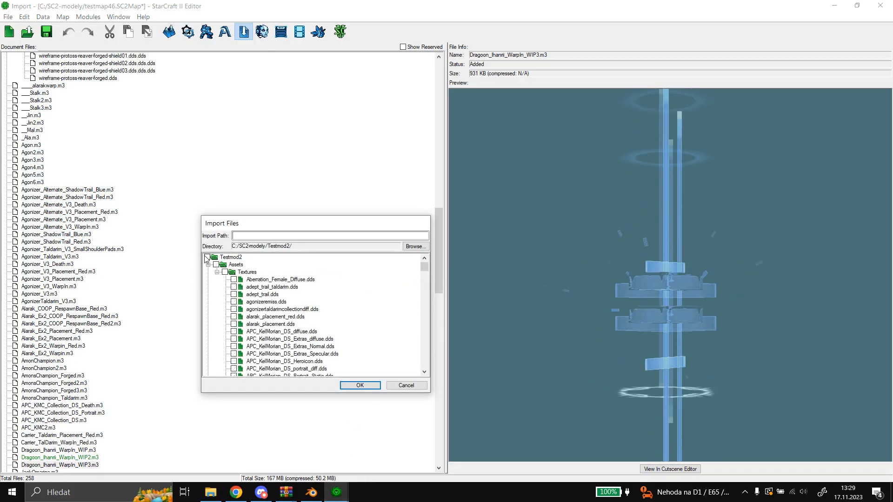
{"action": "left_click", "coordinate": [207, 258]}
{"action": "scroll", "coordinate": [303, 293], "scroll_direction": "down", "scroll_amount": 12}
{"action": "scroll", "coordinate": [303, 293], "scroll_direction": "down", "scroll_amount": 8}
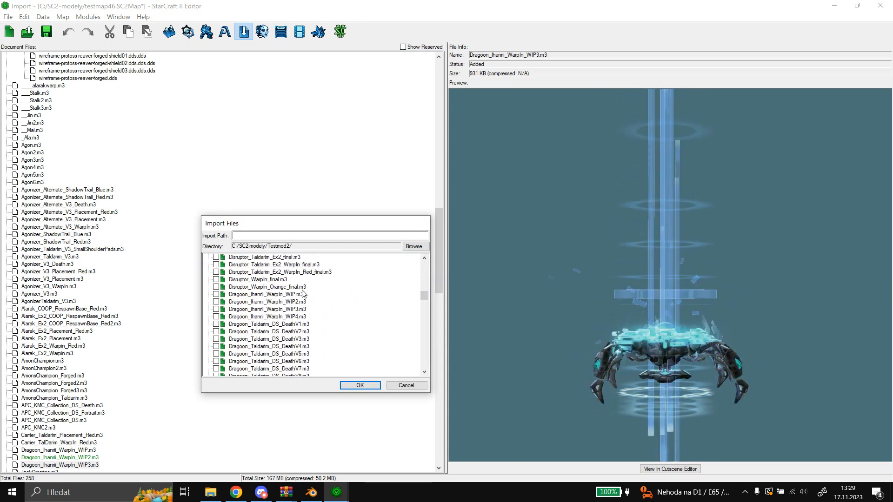
{"action": "left_click", "coordinate": [279, 316]}
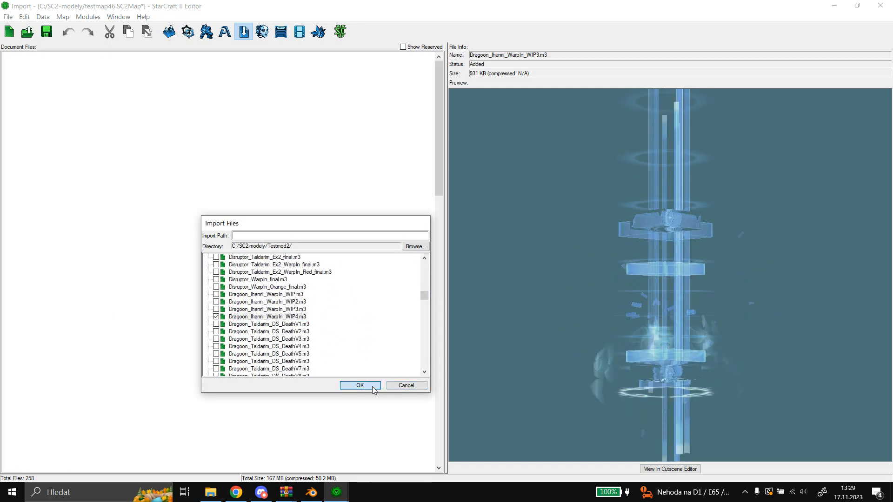
{"action": "left_click", "coordinate": [372, 385]}
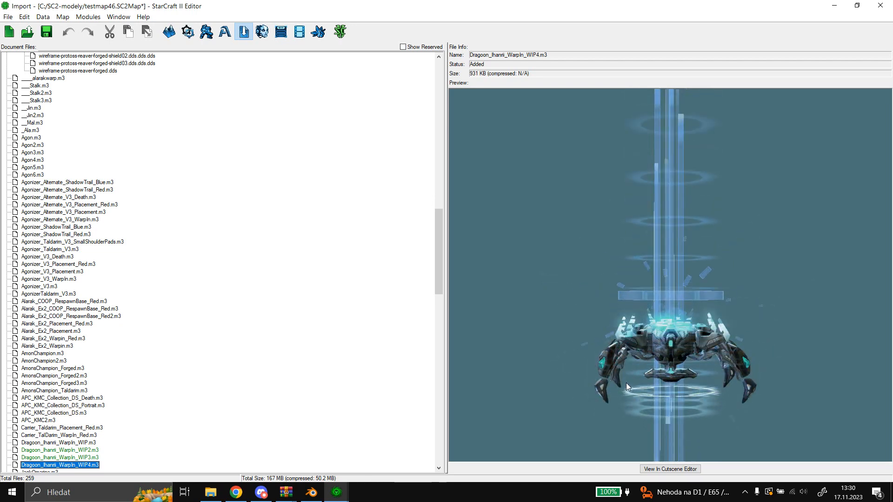
Compare the previews of the WIP3 and WIP4 Dragoon warp-in models, and view WIP4 in the Cutscene Editor.
{"action": "left_click", "coordinate": [90, 456]}
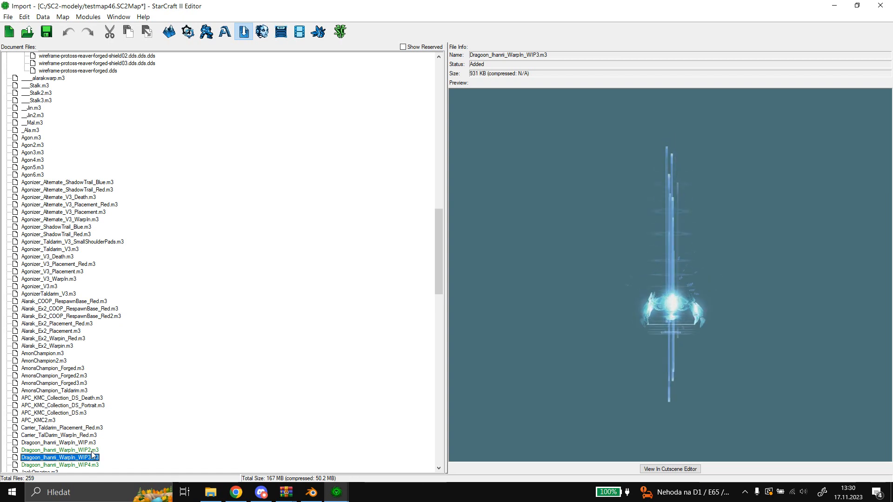
{"action": "left_click", "coordinate": [72, 464]}
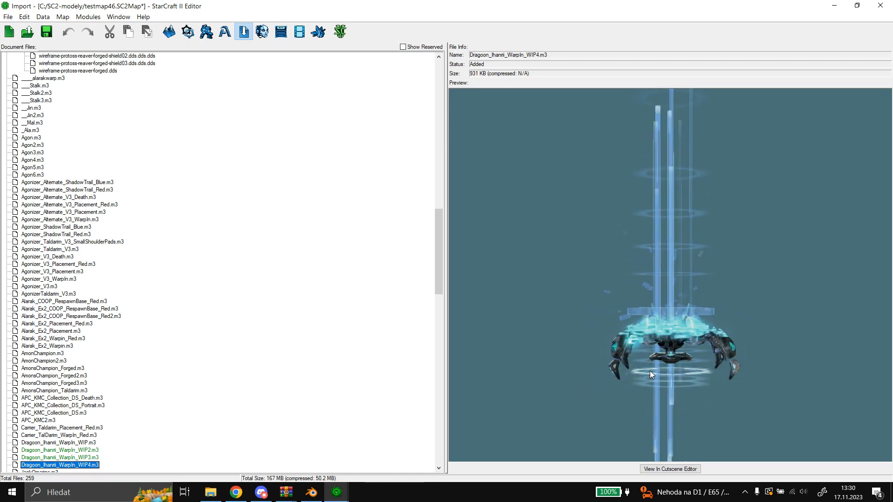
{"action": "left_click", "coordinate": [650, 470]}
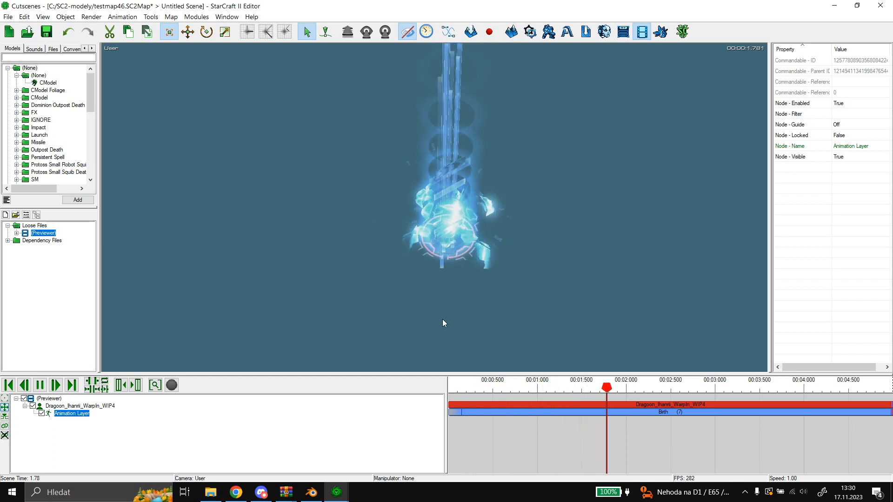
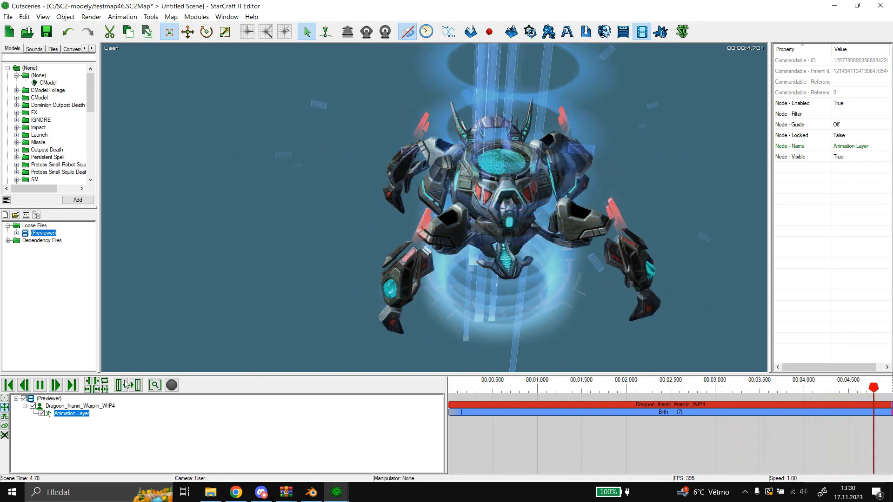
Scrub the WIP4 Dragoon's Birth animation to about 3.96 s and inspect its leg shoulder pads up close.
{"action": "left_click", "coordinate": [677, 393]}
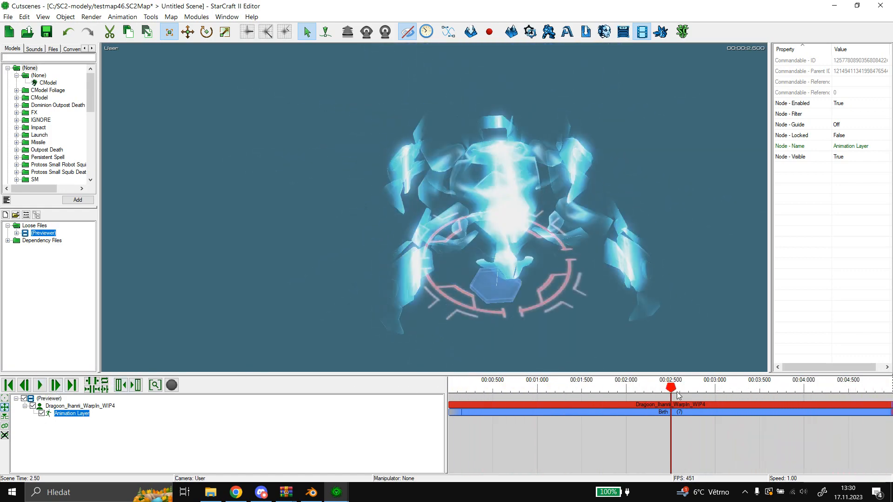
{"action": "left_click_drag", "start_coordinate": [677, 394], "coordinate": [805, 401]}
{"action": "scroll", "coordinate": [484, 227], "scroll_direction": "up", "scroll_amount": 2}
{"action": "middle_click_drag", "start_coordinate": [559, 227], "coordinate": [404, 221]}
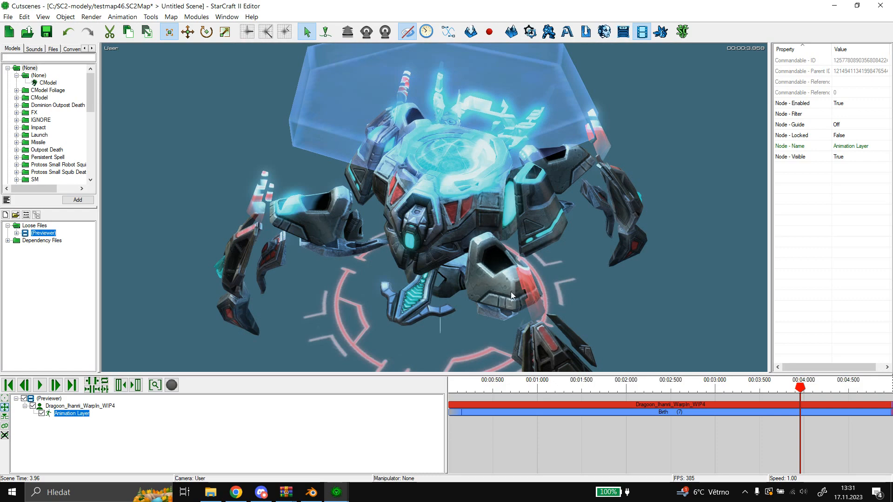
{"action": "middle_click_drag", "start_coordinate": [504, 277], "coordinate": [451, 259]}
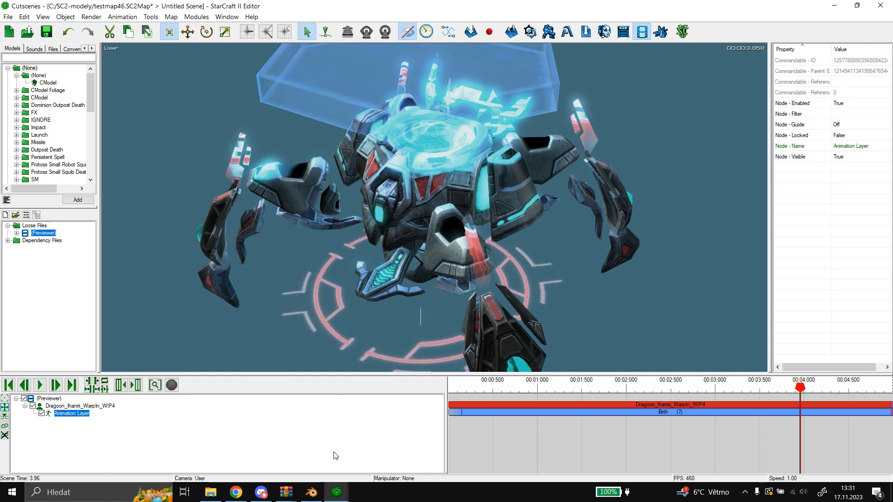
Switch to Blender, check which M3 material the shoulder pad mesh uses, and display the armature's Shoulderpads material settings.
{"action": "key", "text": "alt+Tab"}
{"action": "left_click", "coordinate": [217, 319]}
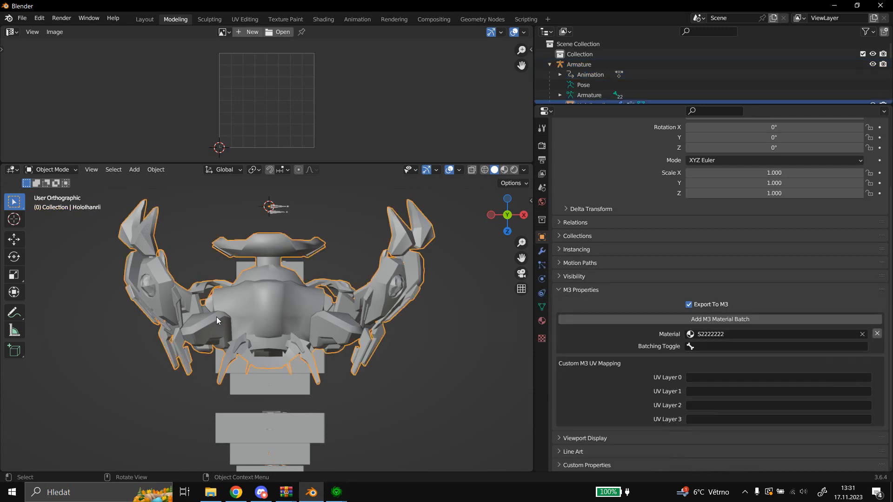
{"action": "left_click", "coordinate": [213, 318]}
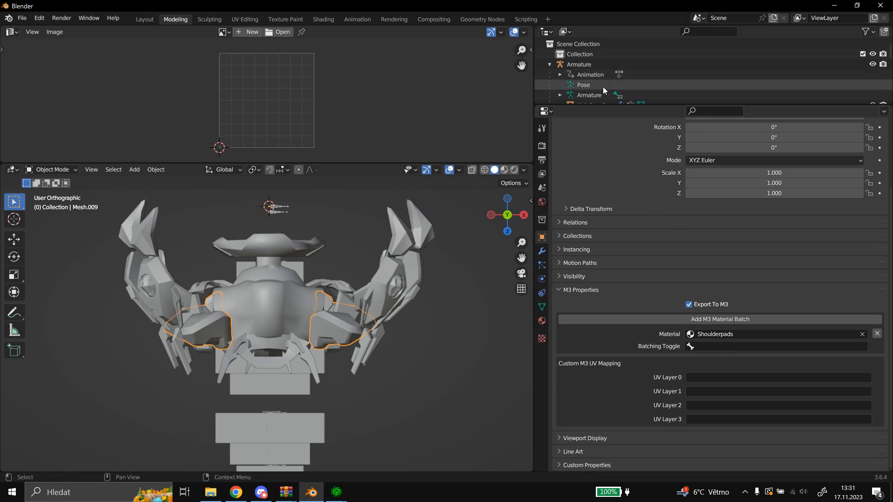
{"action": "left_click", "coordinate": [583, 64]}
{"action": "left_click", "coordinate": [607, 256]}
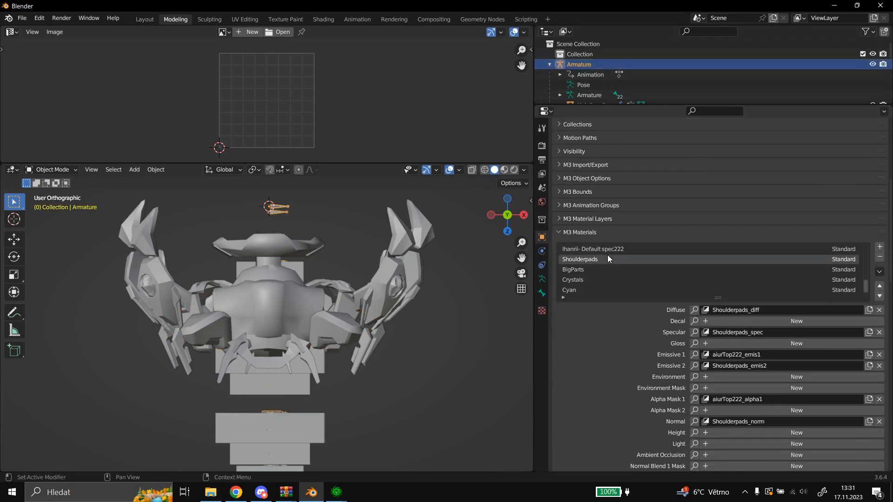
{"action": "scroll", "coordinate": [598, 339], "scroll_direction": "down", "scroll_amount": 4}
{"action": "scroll", "coordinate": [598, 335], "scroll_direction": "down", "scroll_amount": 6}
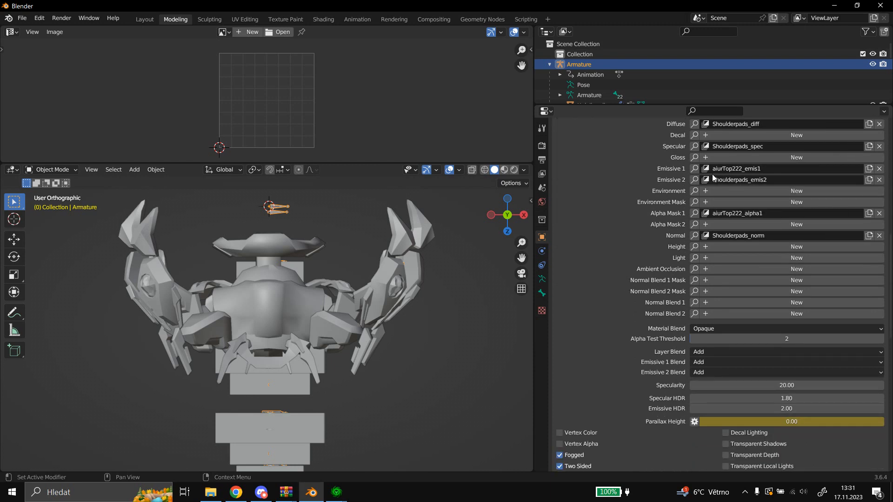
Assign Shoulderpads_emis1 to the Shoulderpads material's Emissive 2 layer and set the Emissive 2 Blend to Team Color Emissive Add.
{"action": "left_click", "coordinate": [694, 179]}
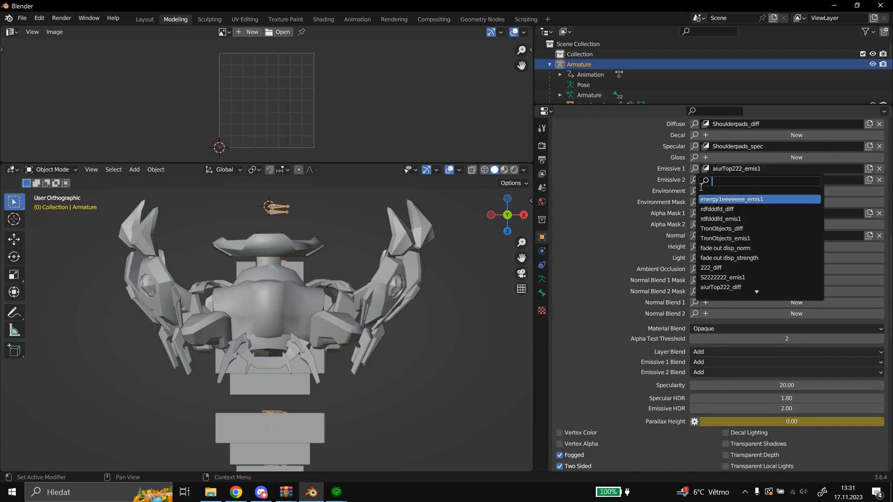
{"action": "scroll", "coordinate": [729, 251], "scroll_direction": "down", "scroll_amount": 10}
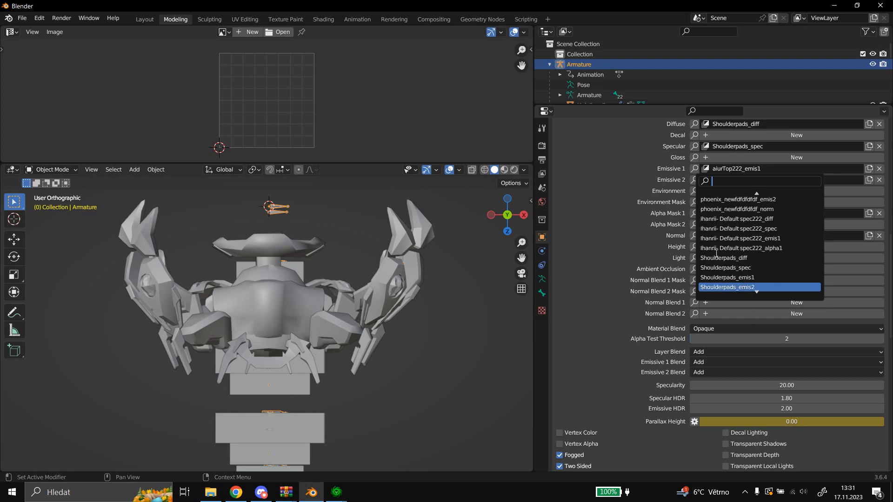
{"action": "left_click", "coordinate": [765, 249]}
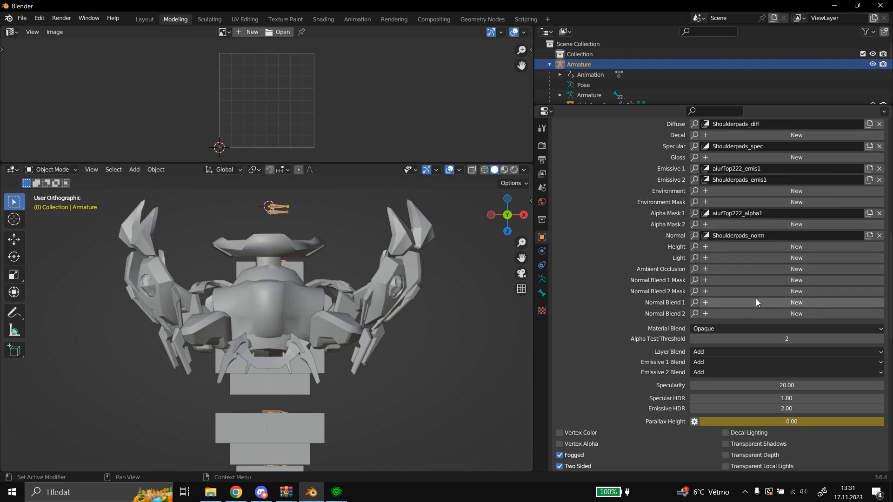
{"action": "left_click", "coordinate": [702, 373]}
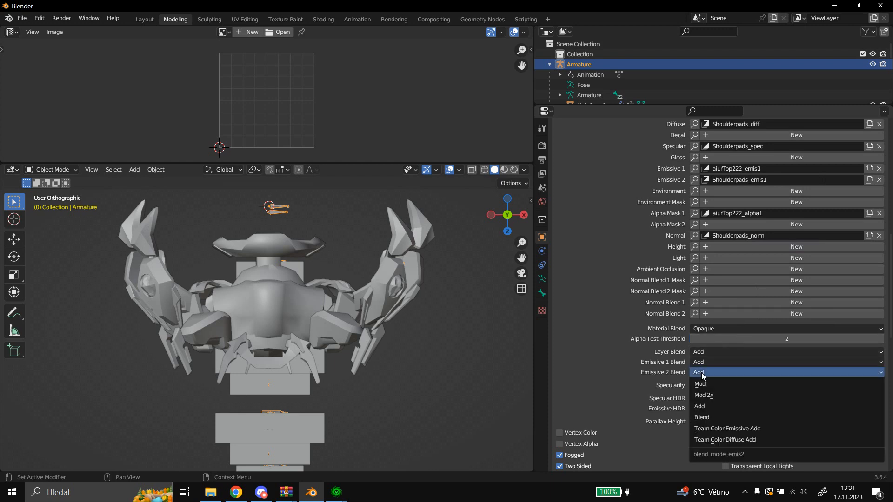
{"action": "left_click", "coordinate": [717, 430]}
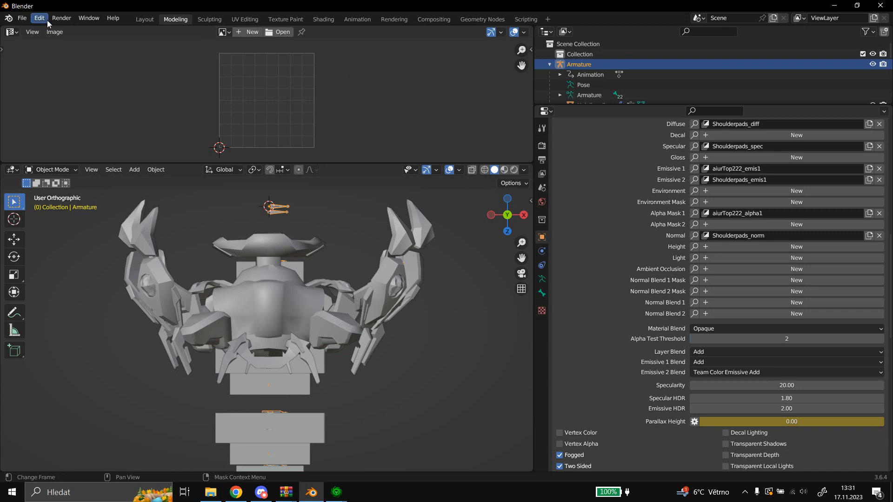
Export the model in StarCraft 2 M3 format as Dragoon_Ihanrii_WarpIn_WIP5 in the Testmod2 folder, with animations included.
{"action": "left_click", "coordinate": [27, 19]}
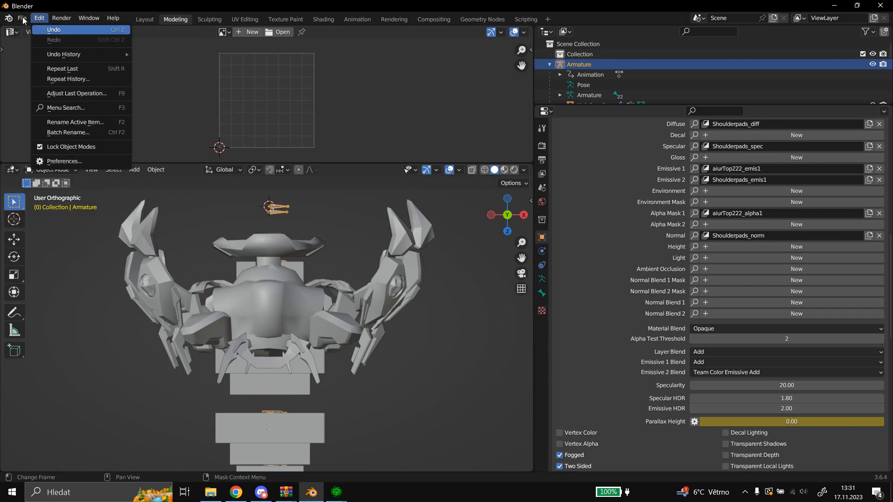
{"action": "left_click", "coordinate": [22, 19]}
{"action": "left_click", "coordinate": [23, 19]}
{"action": "mouse_move", "coordinate": [111, 166]}
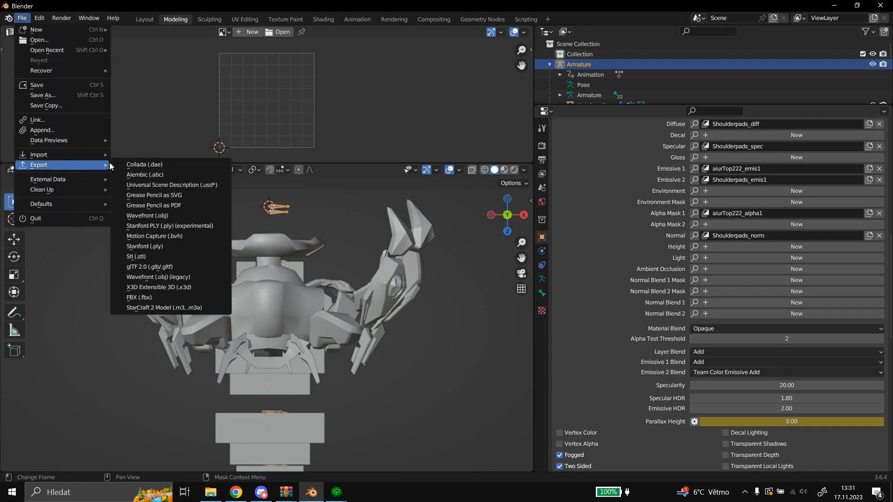
{"action": "left_click", "coordinate": [177, 308]}
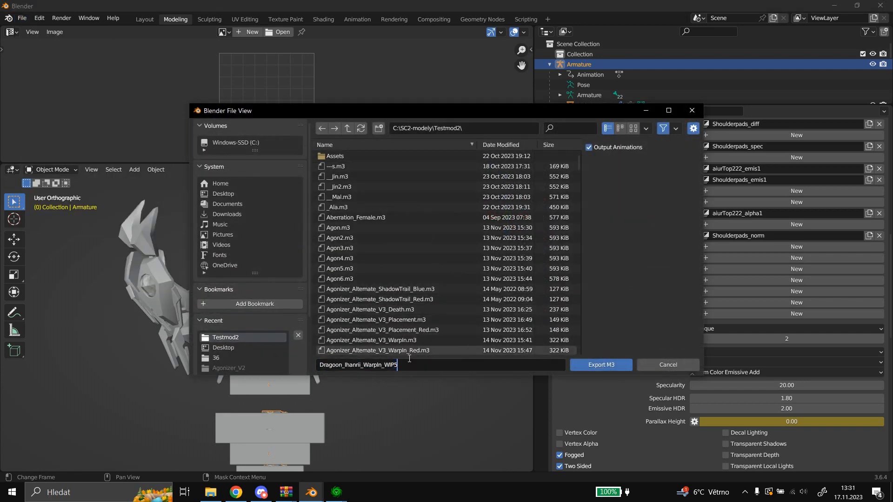
{"action": "left_click", "coordinate": [616, 364]}
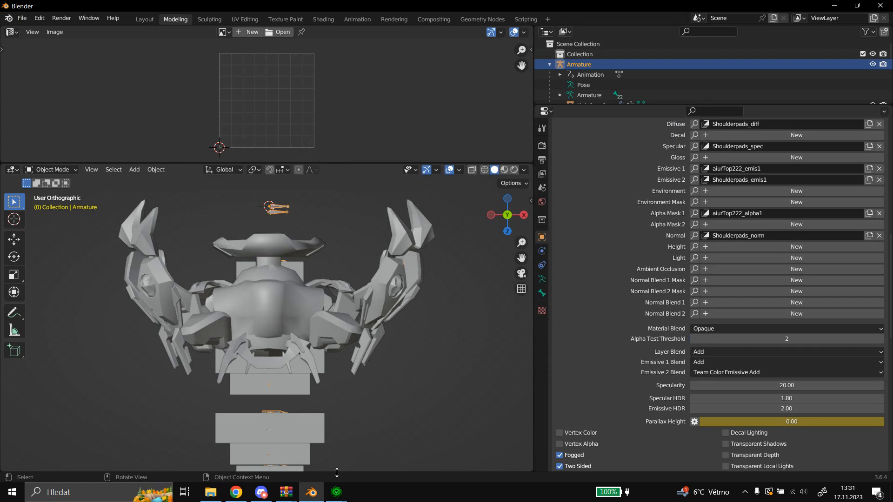
Switch to the StarCraft II Editor and import only Dragoon_Ihanrii_WarpIn_WIP5.m3 from the Testmod2 folder into the map.
{"action": "left_click", "coordinate": [336, 492]}
{"action": "left_click", "coordinate": [377, 443]}
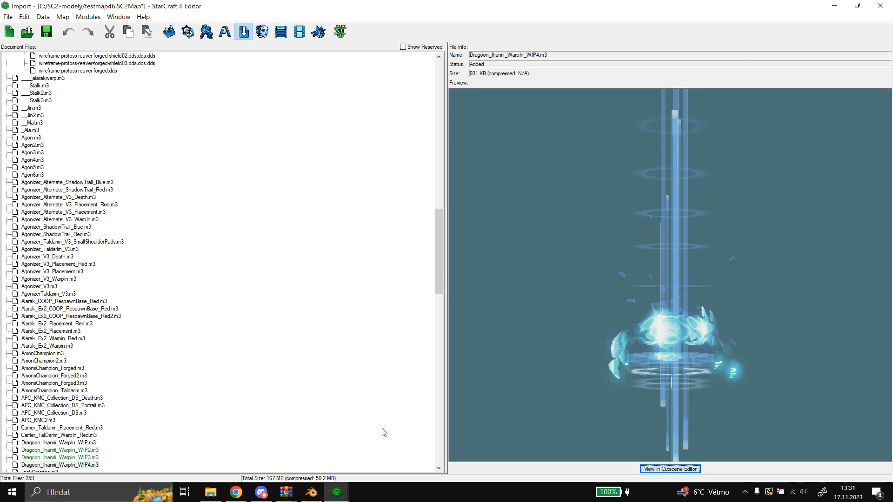
{"action": "right_click", "coordinate": [365, 284]}
{"action": "left_click", "coordinate": [378, 282]}
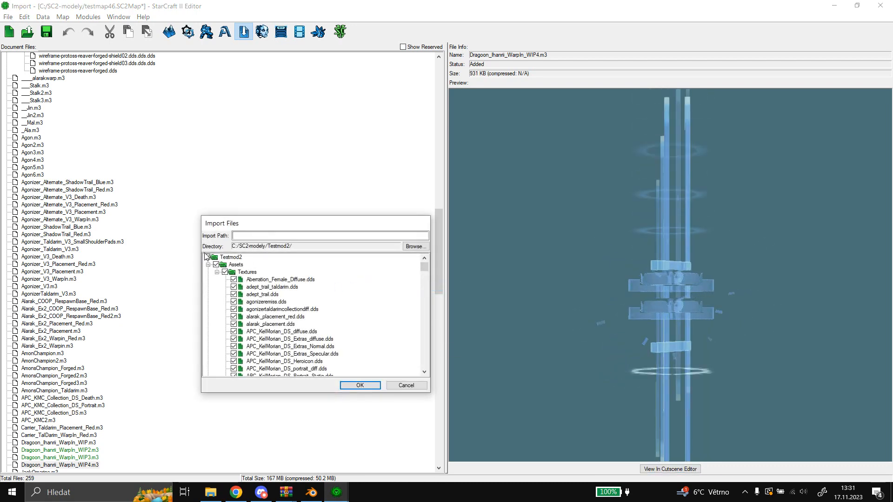
{"action": "left_click", "coordinate": [207, 257]}
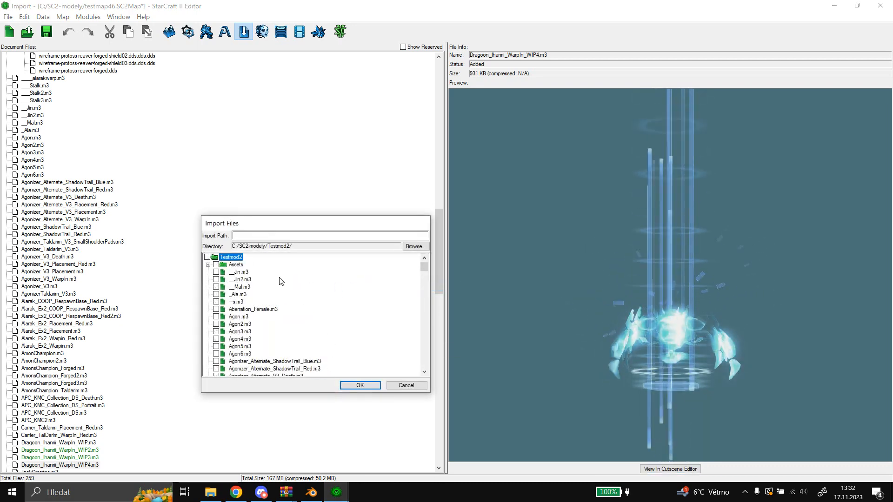
{"action": "scroll", "coordinate": [326, 298], "scroll_direction": "down", "scroll_amount": 20}
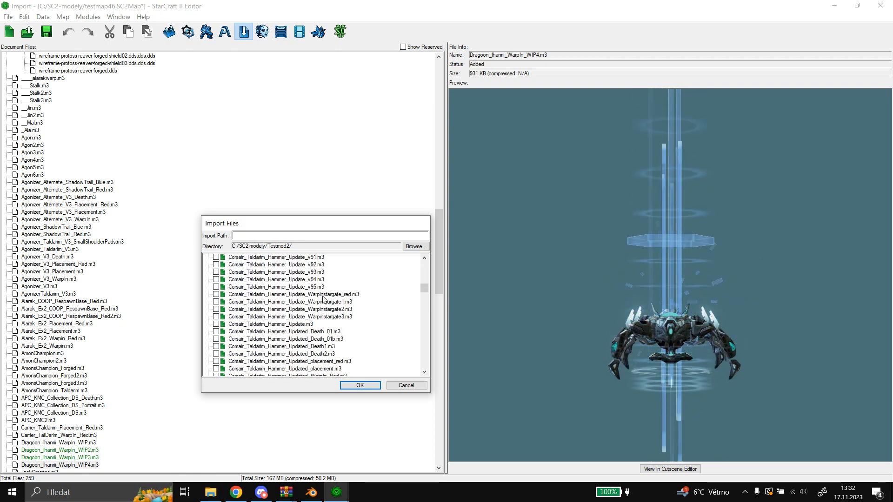
{"action": "scroll", "coordinate": [325, 295], "scroll_direction": "down", "scroll_amount": 12}
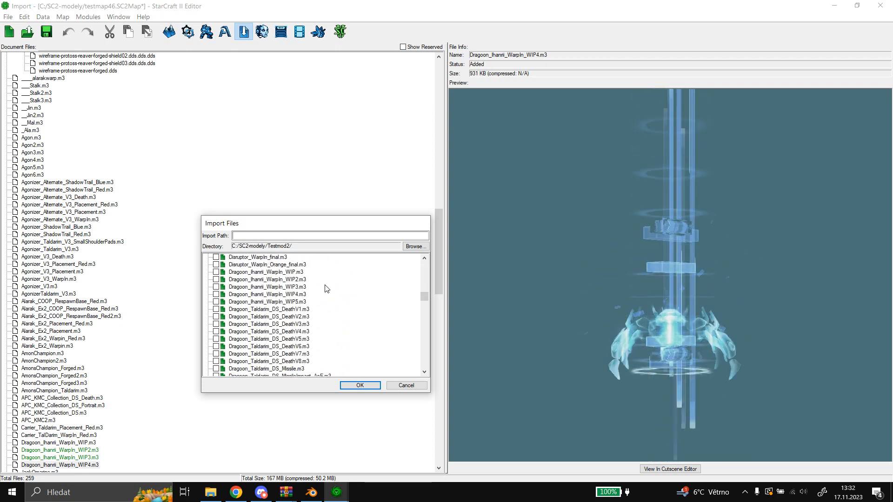
{"action": "left_click", "coordinate": [268, 303]}
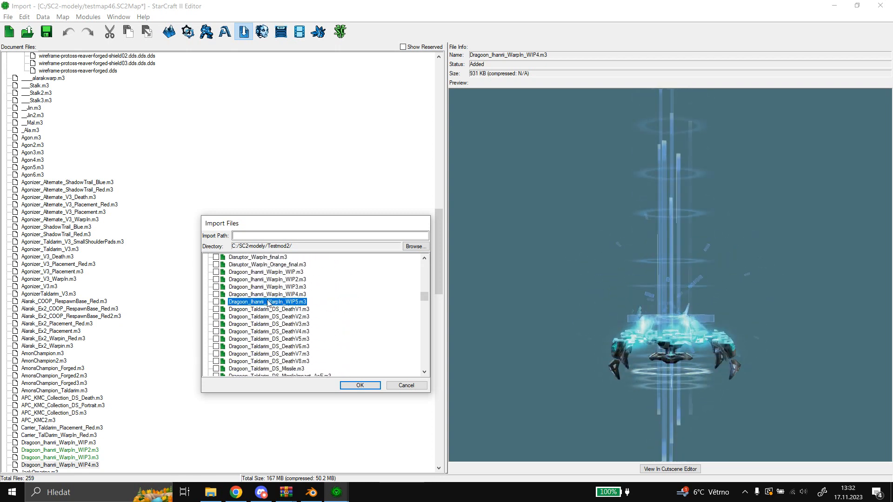
{"action": "left_click", "coordinate": [361, 386]}
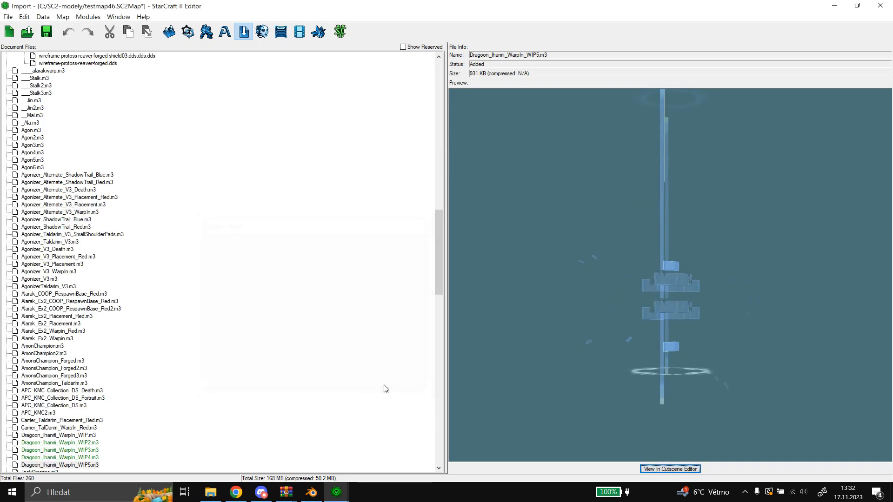
View WIP5 in the Cutscene Editor, pause at about 4.17 s to inspect the shoulder pads, and scrub back to the start.
{"action": "left_click", "coordinate": [658, 469]}
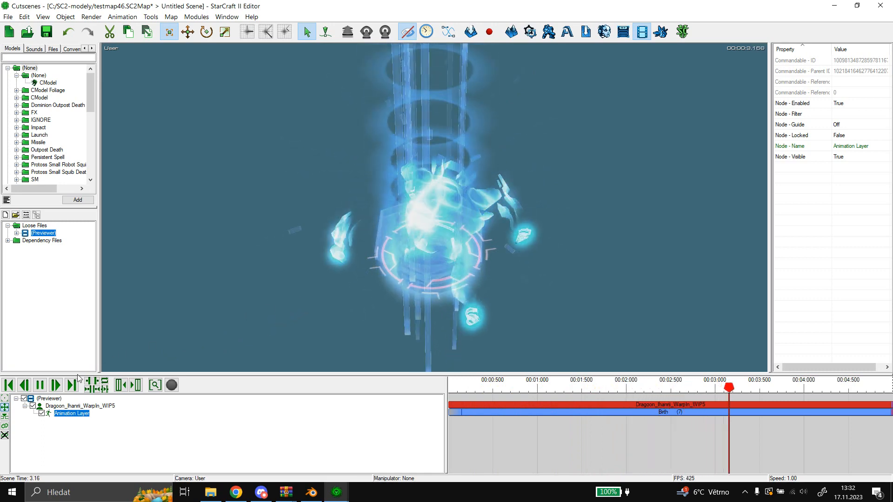
{"action": "left_click", "coordinate": [39, 385]}
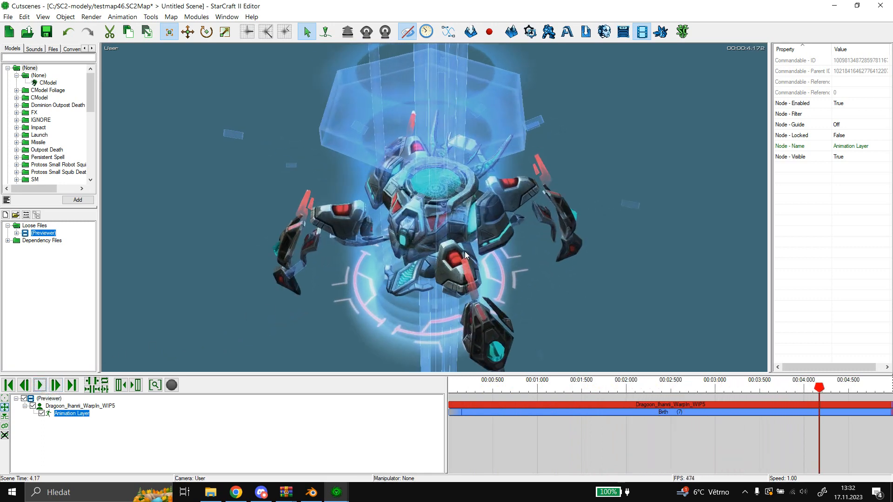
{"action": "middle_click_drag", "start_coordinate": [428, 249], "coordinate": [536, 304]}
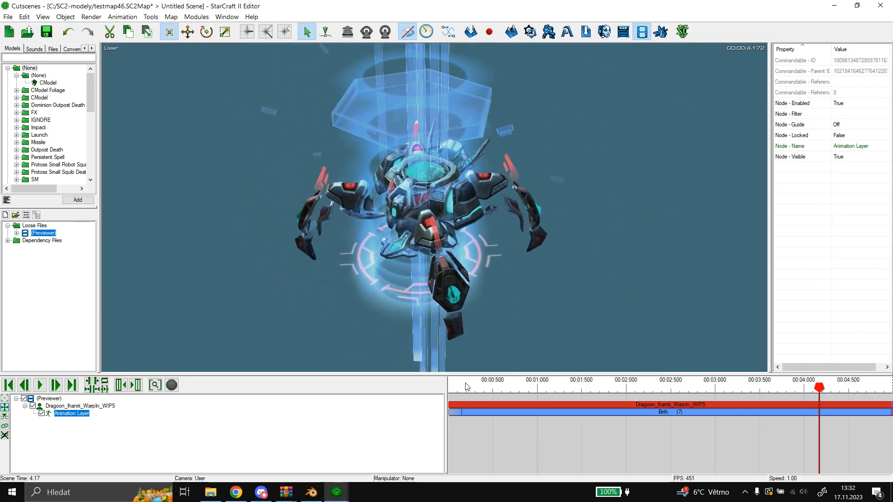
{"action": "left_click_drag", "start_coordinate": [467, 388], "coordinate": [450, 368]}
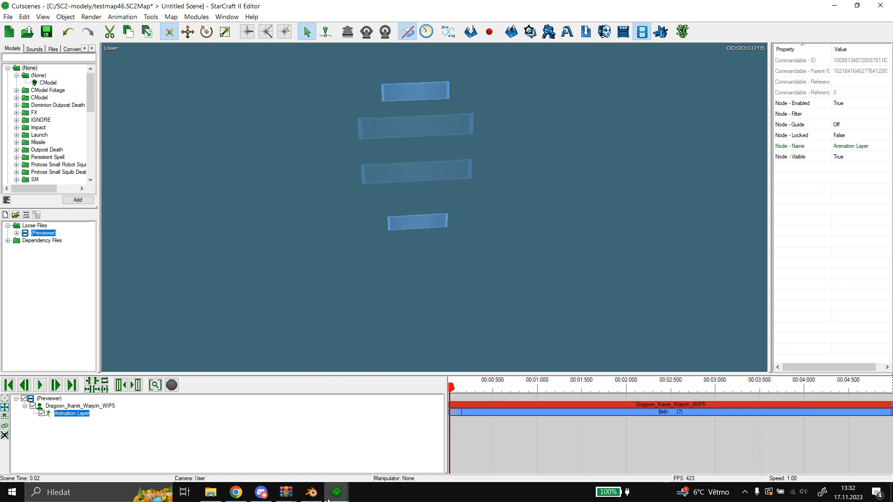
Switch to Blender and change the armature's Star2Omni08 M3 light color from light blue to a light aqua green.
{"action": "left_click", "coordinate": [311, 492]}
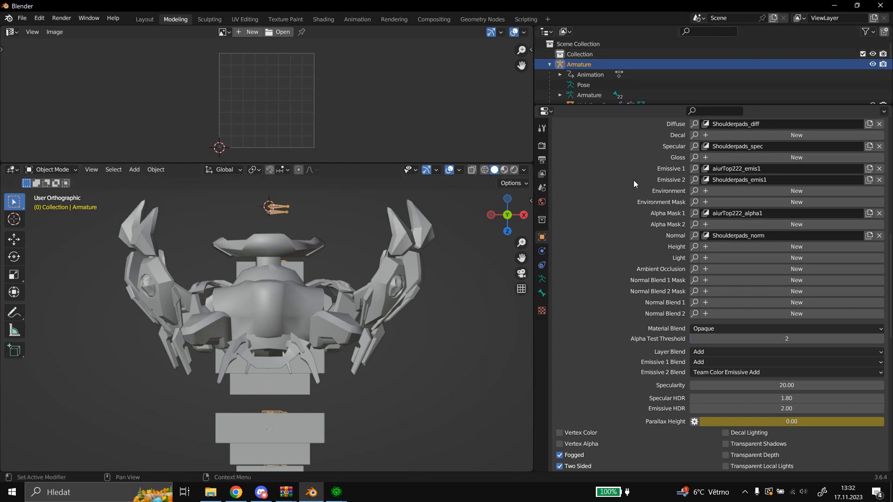
{"action": "scroll", "coordinate": [634, 180], "scroll_direction": "up", "scroll_amount": 5}
{"action": "left_click", "coordinate": [598, 139]}
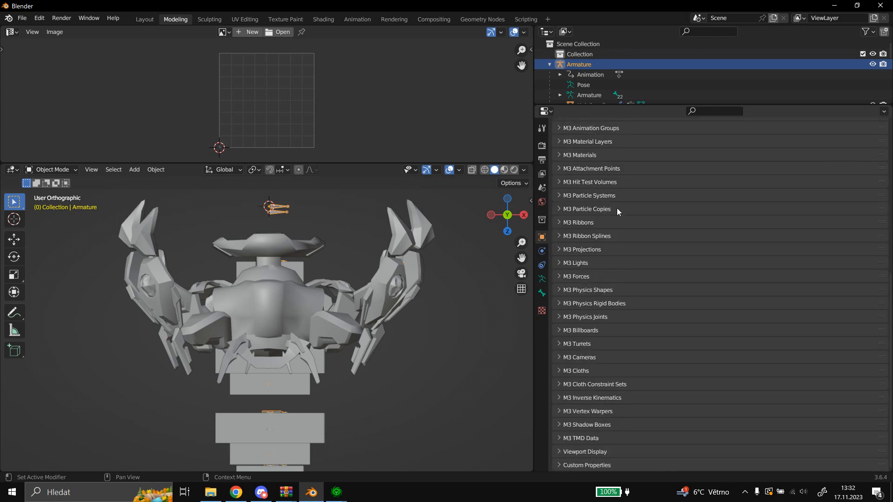
{"action": "left_click", "coordinate": [601, 263]}
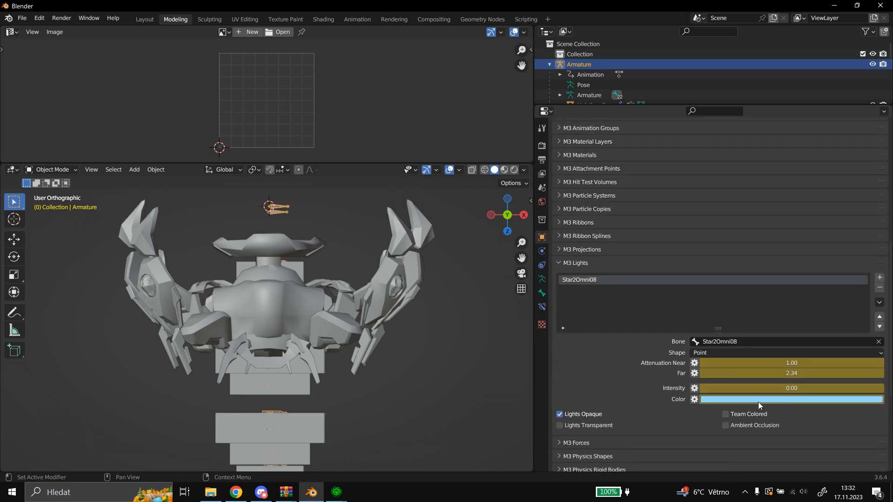
{"action": "left_click", "coordinate": [758, 401]}
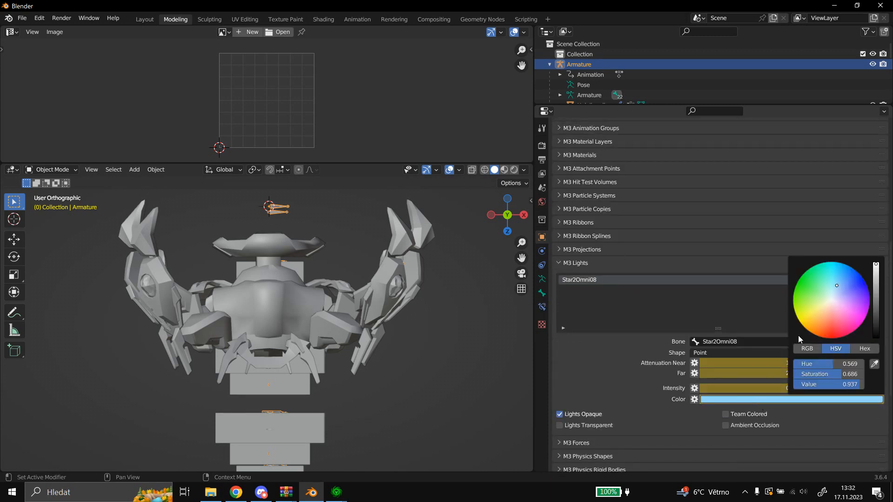
{"action": "left_click", "coordinate": [824, 286]}
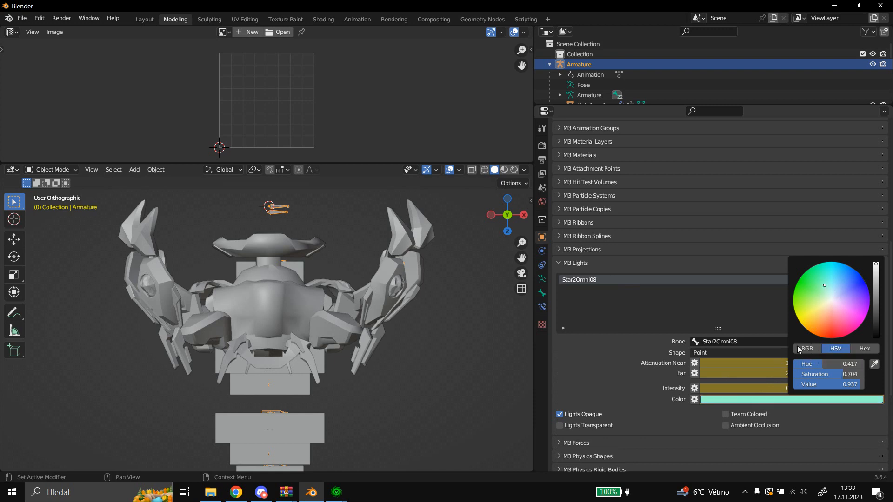
{"action": "right_click", "coordinate": [772, 398]}
{"action": "left_click", "coordinate": [716, 361]}
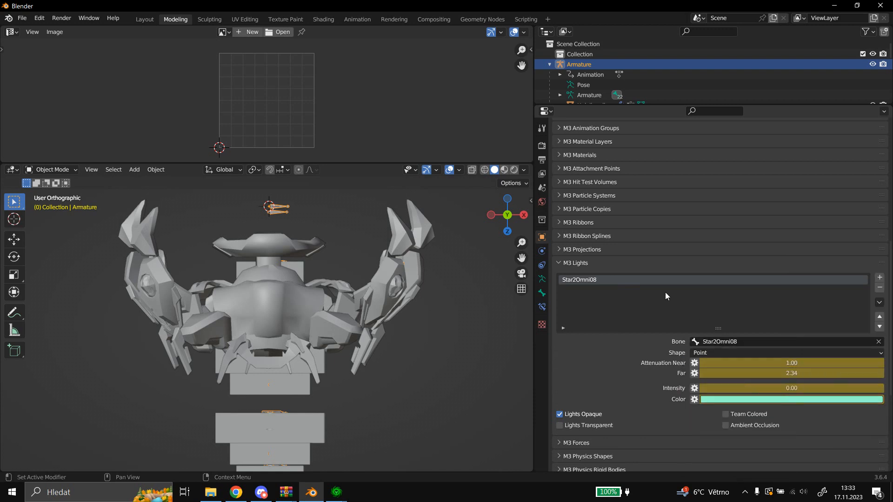
{"action": "left_click", "coordinate": [611, 265]}
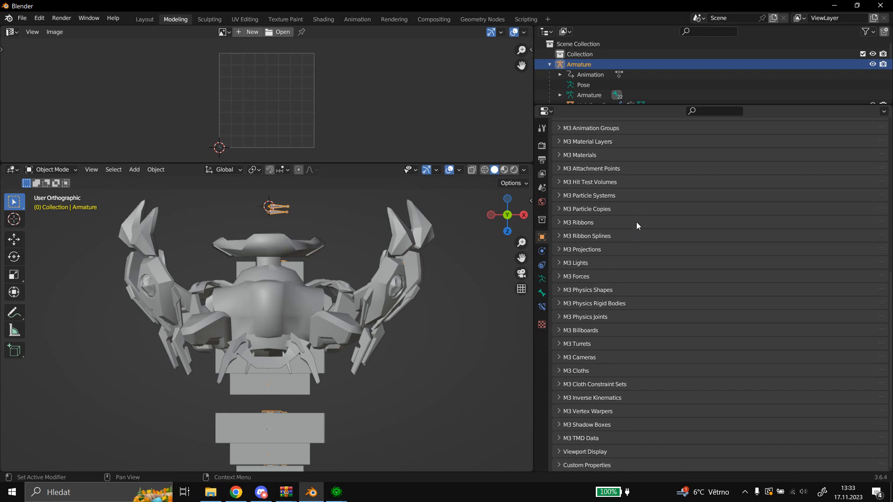
Change the middle lifespan color of the armature's Star2Part03streaks14 M3 particle system from light blue to light green.
{"action": "left_click", "coordinate": [600, 195]}
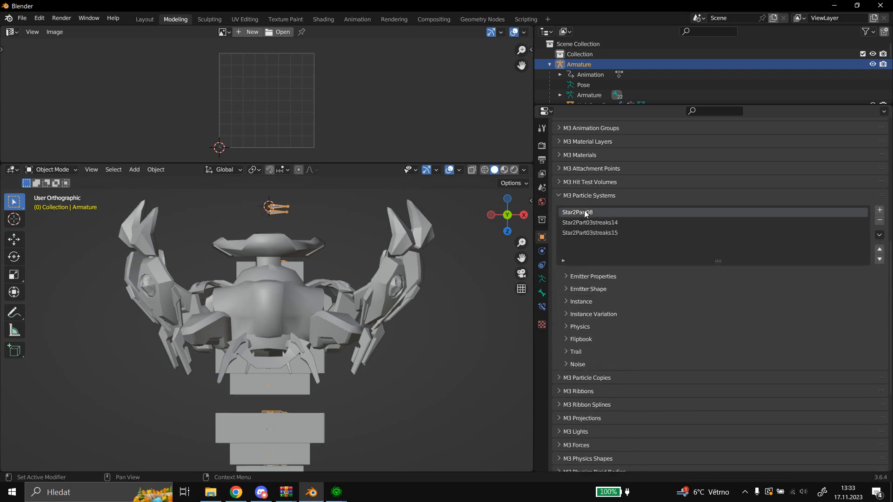
{"action": "left_click", "coordinate": [606, 233]}
{"action": "left_click", "coordinate": [582, 301]}
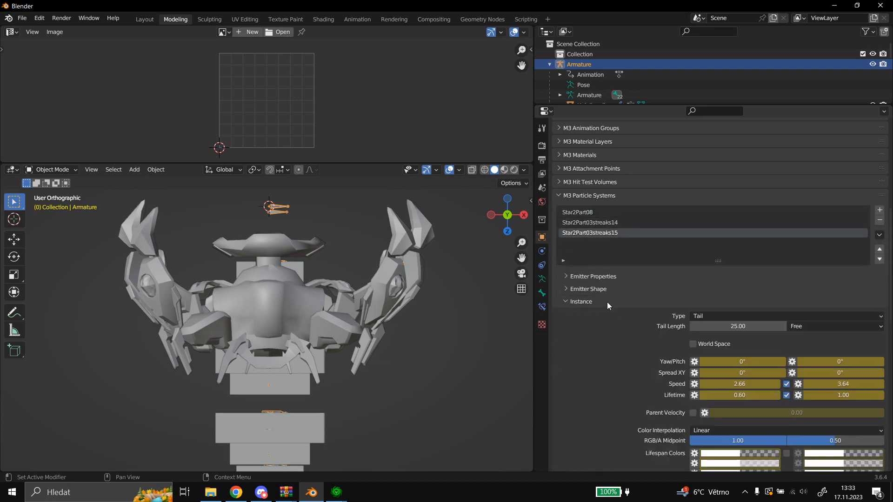
{"action": "scroll", "coordinate": [742, 386], "scroll_direction": "down", "scroll_amount": 3}
{"action": "scroll", "coordinate": [658, 359], "scroll_direction": "up", "scroll_amount": 1}
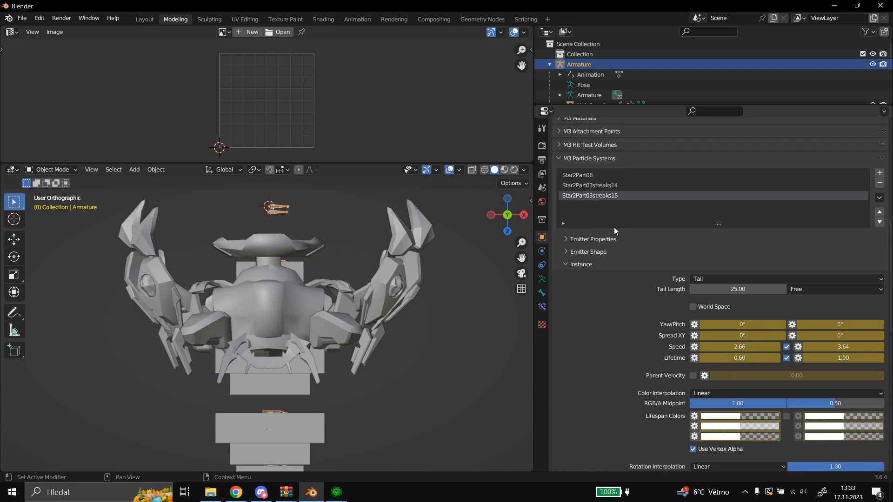
{"action": "left_click", "coordinate": [615, 175]}
{"action": "left_click", "coordinate": [612, 185]}
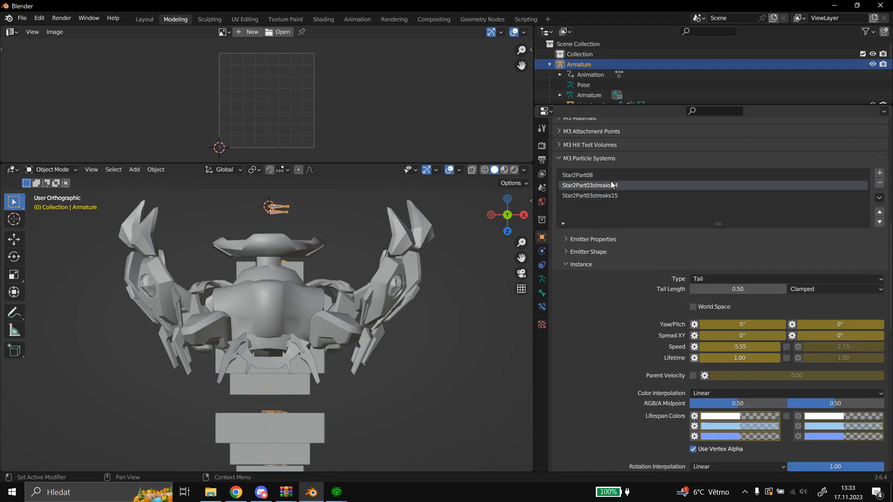
{"action": "left_click", "coordinate": [715, 426]}
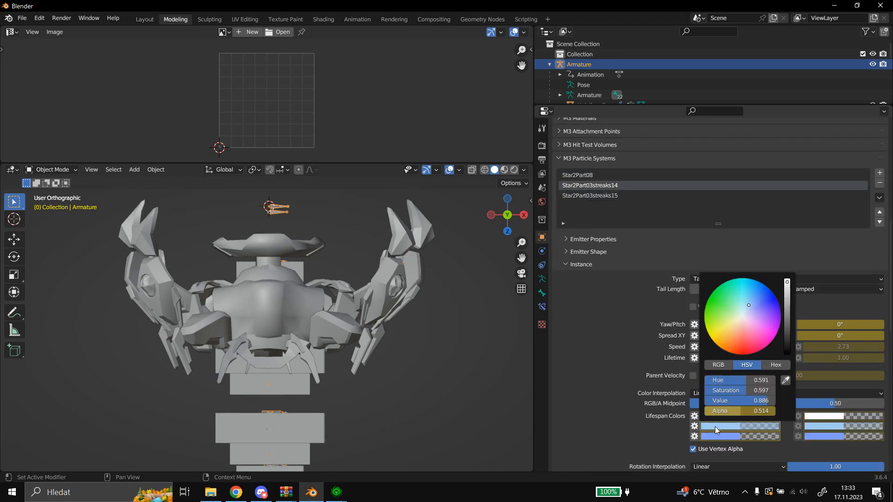
{"action": "left_click", "coordinate": [735, 302]}
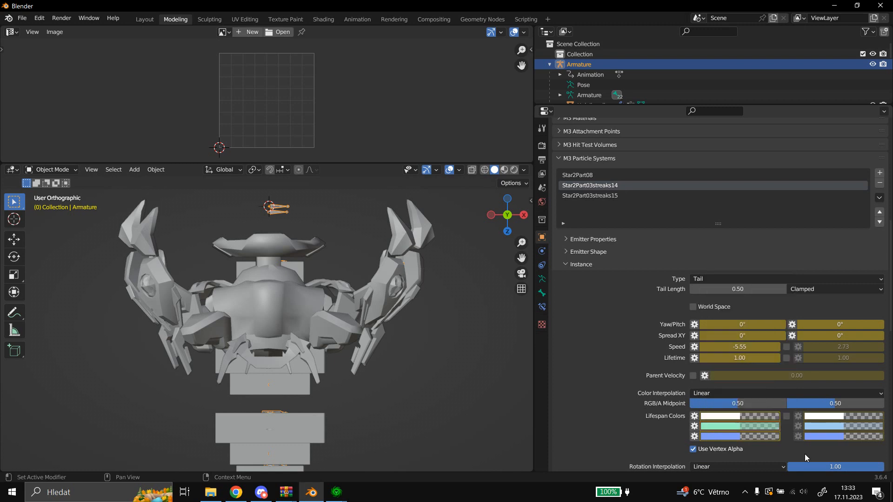
Match Star2Part03streaks14's random middle color to its new green middle color by sampling, and replace the keyframe.
{"action": "left_click", "coordinate": [822, 424]}
{"action": "left_click", "coordinate": [881, 376]}
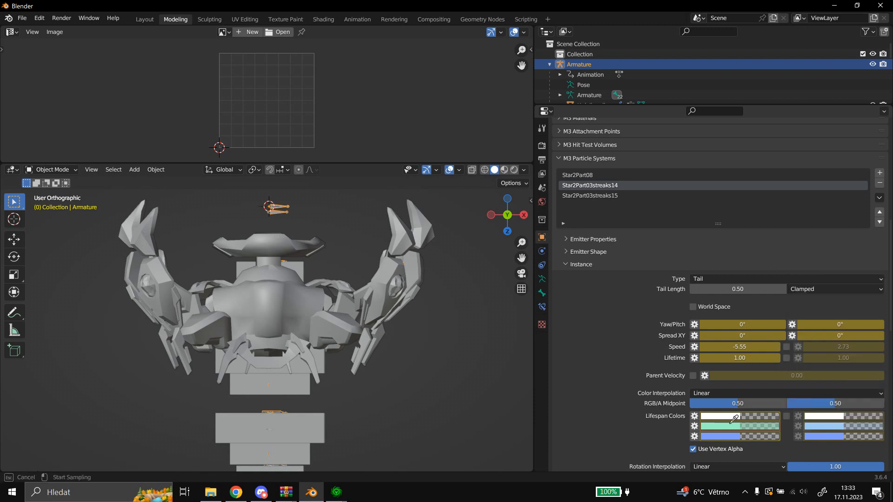
{"action": "right_click", "coordinate": [727, 424]}
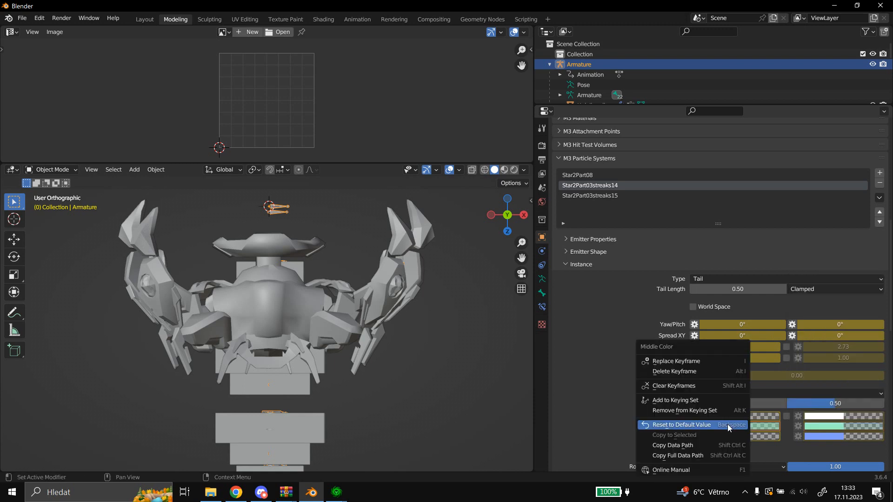
{"action": "right_click", "coordinate": [838, 426]}
{"action": "left_click", "coordinate": [809, 363]}
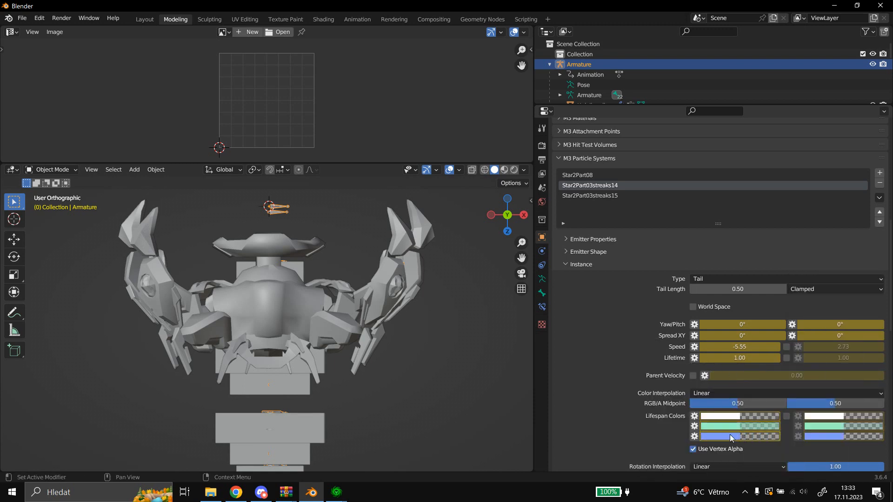
Set Star2Part03streaks14's final lifespan color to teal green 2FF7BC and sample it into the random final color.
{"action": "left_click", "coordinate": [725, 437]}
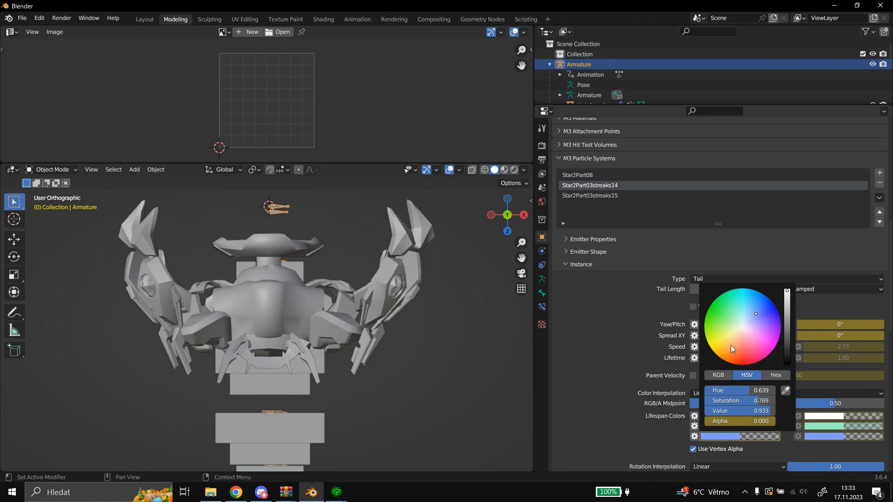
{"action": "left_click", "coordinate": [735, 305]}
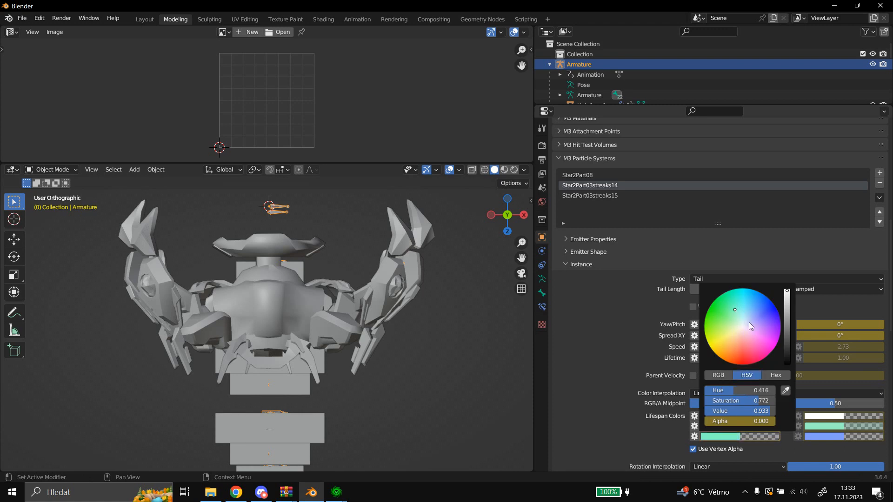
{"action": "left_click", "coordinate": [747, 436]}
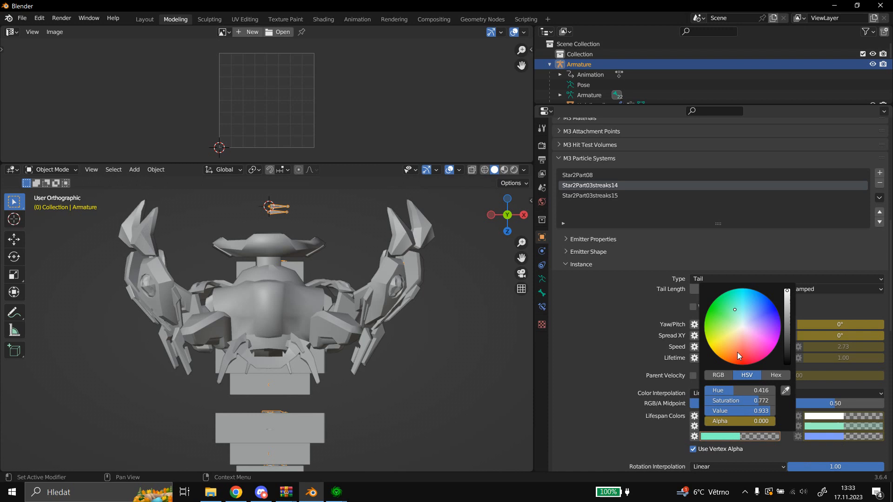
{"action": "left_click", "coordinate": [733, 296]}
{"action": "left_click", "coordinate": [837, 437]}
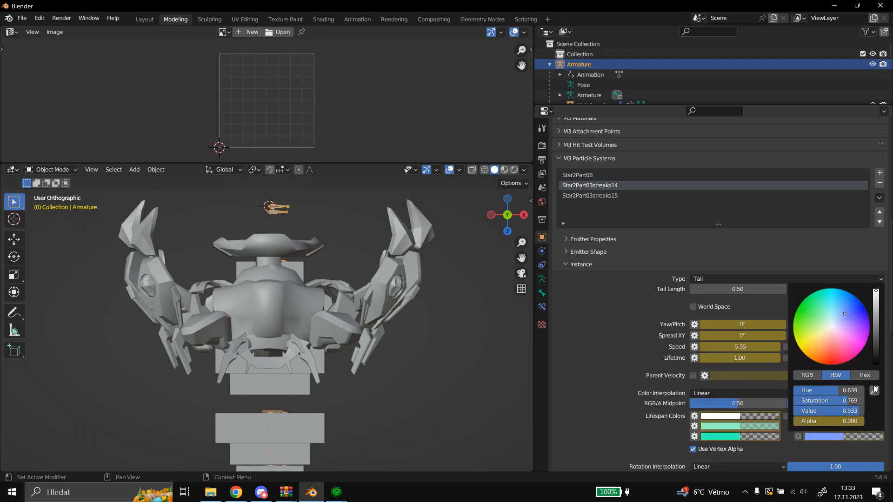
{"action": "left_click", "coordinate": [875, 390]}
{"action": "left_click", "coordinate": [734, 437]}
Replace the keyframes of Star2Part03streaks14's final color and random final color.
{"action": "right_click", "coordinate": [734, 435]}
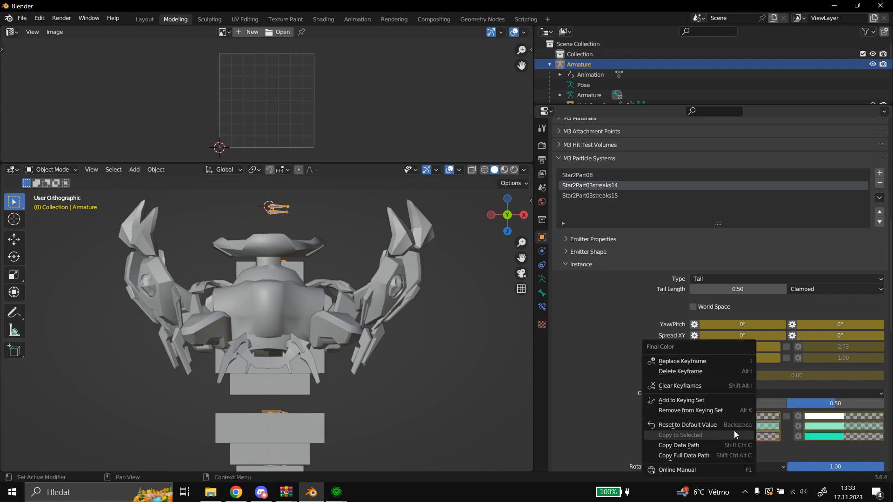
{"action": "left_click", "coordinate": [707, 361]}
{"action": "right_click", "coordinate": [812, 438]}
{"action": "left_click", "coordinate": [785, 362]}
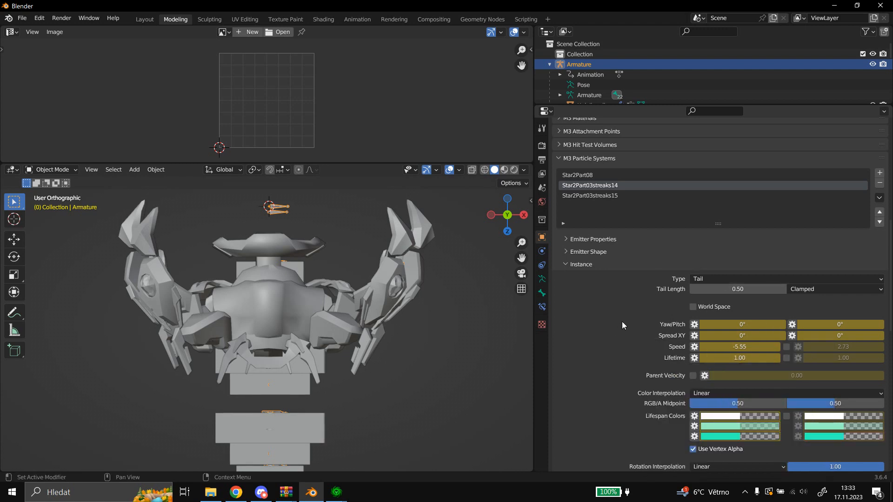
Show the hex code of Star2Part03streaks14's final color and bring up its keyframe options.
{"action": "left_click", "coordinate": [717, 435]}
{"action": "left_click", "coordinate": [769, 376]}
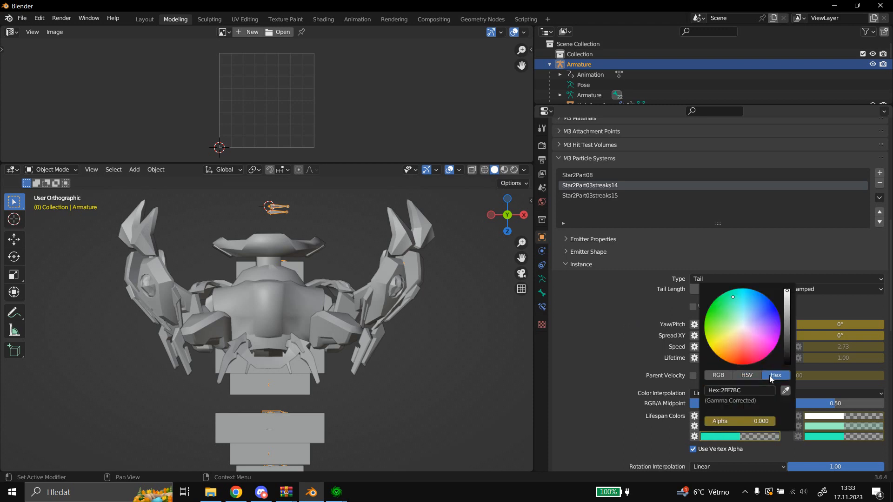
{"action": "left_click", "coordinate": [746, 390]}
{"action": "left_click", "coordinate": [594, 359]}
{"action": "right_click", "coordinate": [727, 440]}
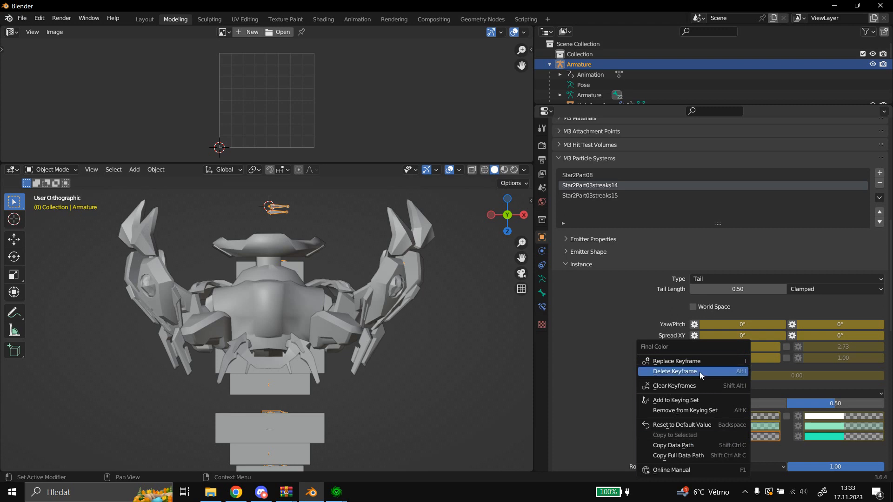
Change the Star2Part08 particle system's final color to pale mint green and sample it into the random final color.
{"action": "left_click", "coordinate": [618, 194]}
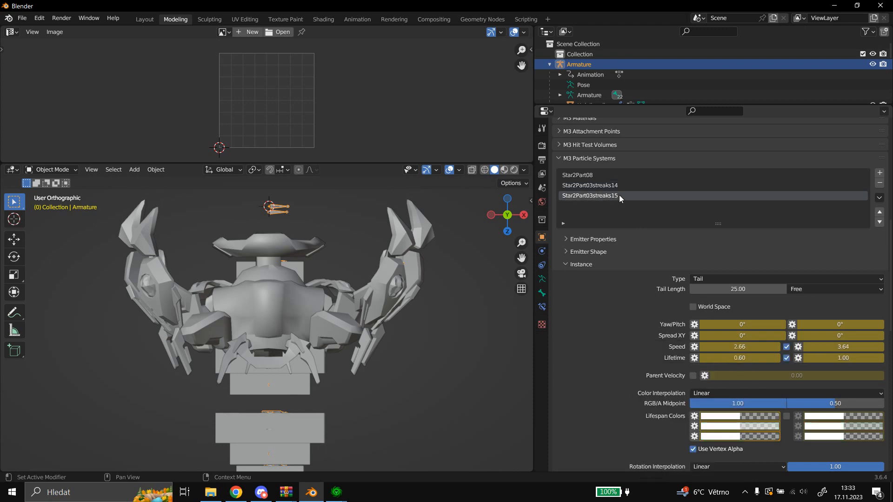
{"action": "left_click", "coordinate": [607, 174]}
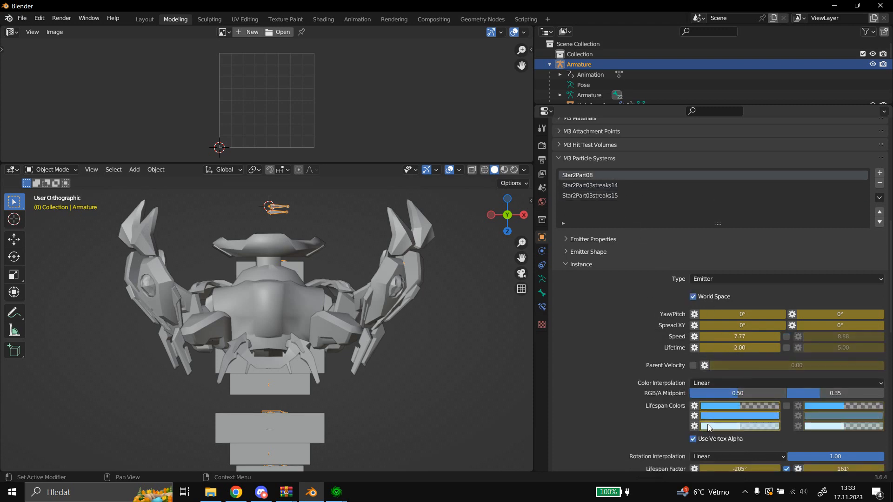
{"action": "left_click", "coordinate": [737, 426]}
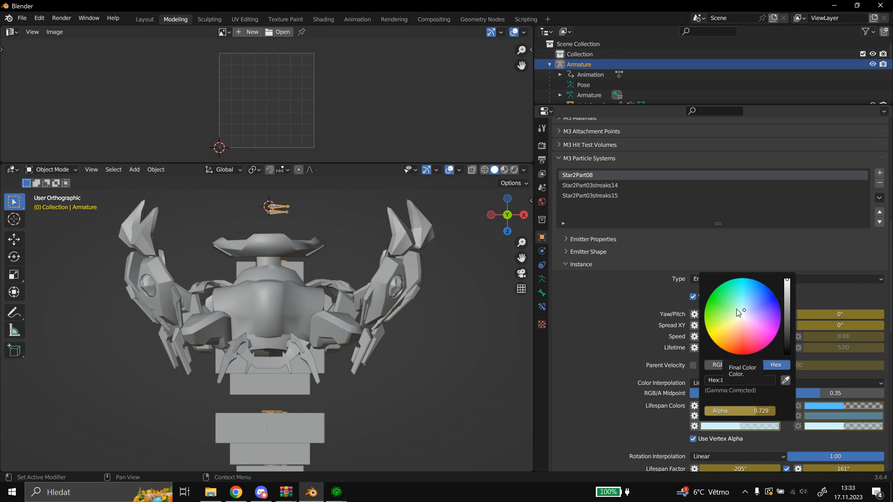
{"action": "left_click", "coordinate": [827, 426]}
{"action": "left_click", "coordinate": [875, 384]}
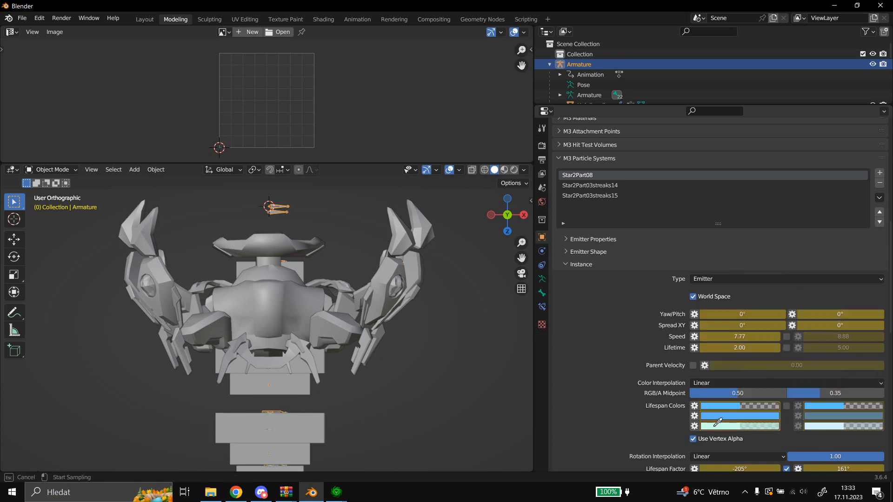
{"action": "left_click", "coordinate": [715, 426]}
Replace the keyframes of Star2Part08's final color and random final color.
{"action": "right_click", "coordinate": [715, 426]}
{"action": "left_click", "coordinate": [685, 362]}
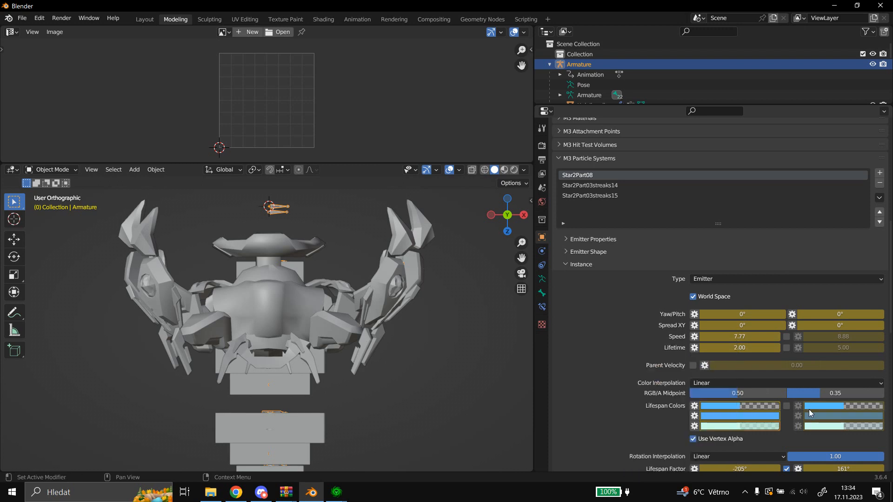
{"action": "right_click", "coordinate": [817, 426]}
{"action": "left_click", "coordinate": [784, 363]}
Set Star2Part08's initial lifespan color to teal green 4BFDC9 and sample it into the random initial color.
{"action": "left_click", "coordinate": [733, 405]}
{"action": "left_click", "coordinate": [735, 272]}
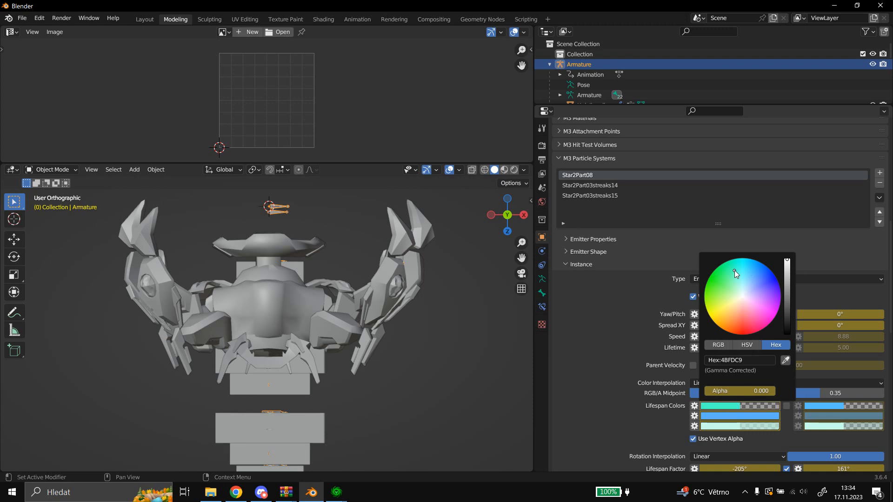
{"action": "left_click", "coordinate": [839, 406]}
{"action": "left_click", "coordinate": [873, 360]}
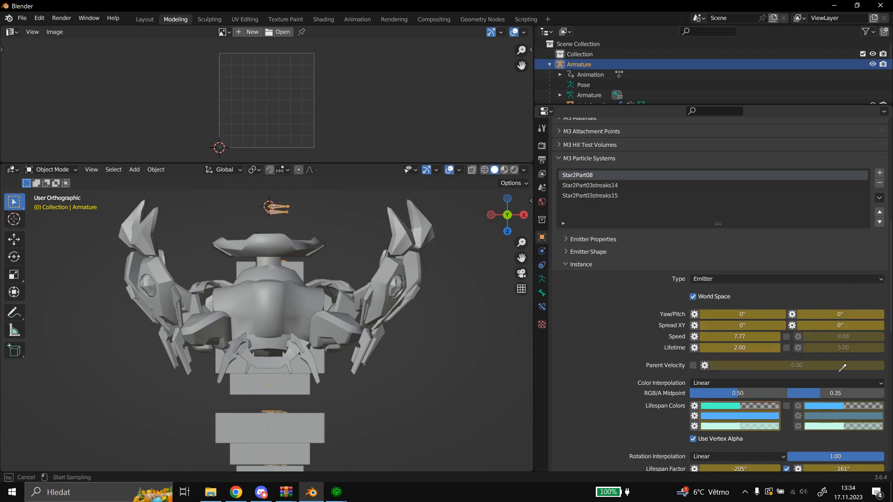
{"action": "left_click", "coordinate": [723, 406]}
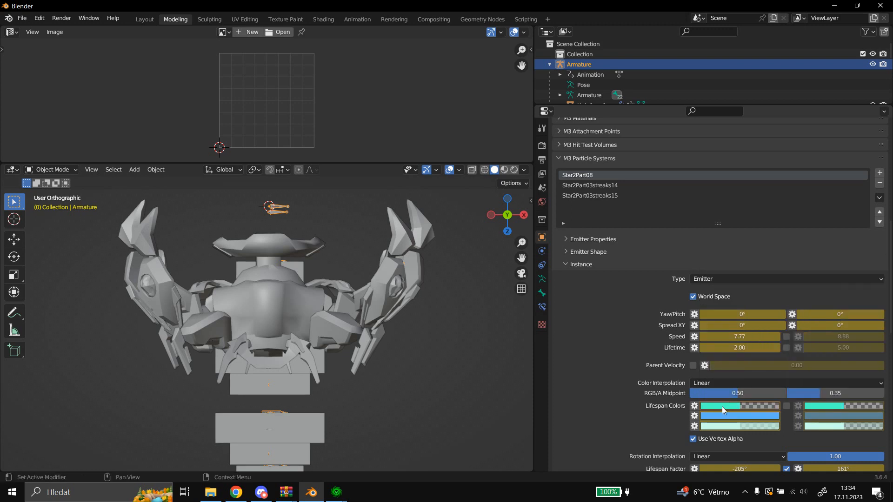
Match Star2Part08's middle color and random middle color to the teal green lifespan colors by sampling.
{"action": "left_click", "coordinate": [742, 419]}
{"action": "left_click", "coordinate": [785, 370]}
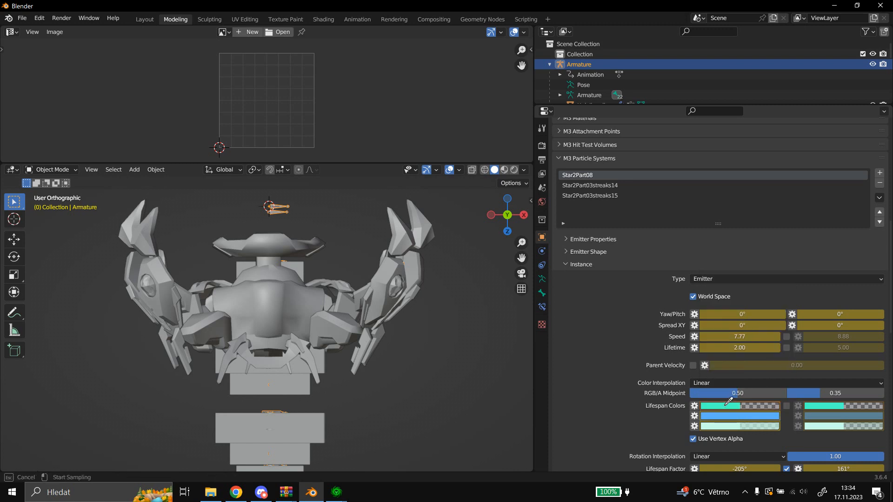
{"action": "left_click", "coordinate": [725, 405]}
{"action": "left_click", "coordinate": [843, 415]}
{"action": "left_click", "coordinate": [874, 370]}
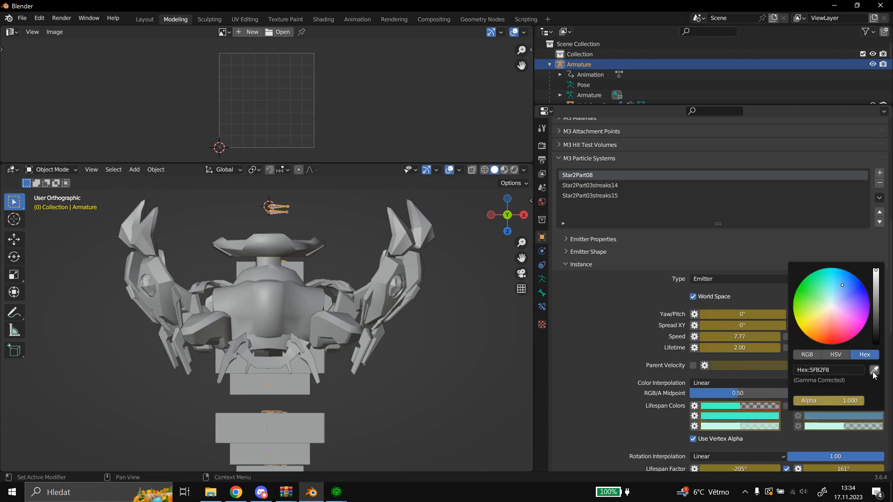
{"action": "left_click", "coordinate": [724, 413]}
Replace the keyframes of Star2Part08's middle color, random initial color and random middle color.
{"action": "right_click", "coordinate": [716, 407]}
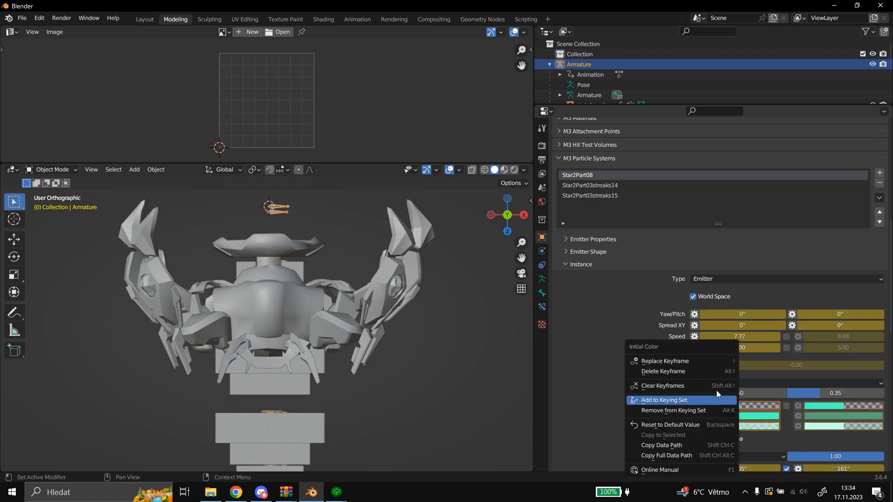
{"action": "key", "text": "Escape"}
{"action": "right_click", "coordinate": [726, 417]}
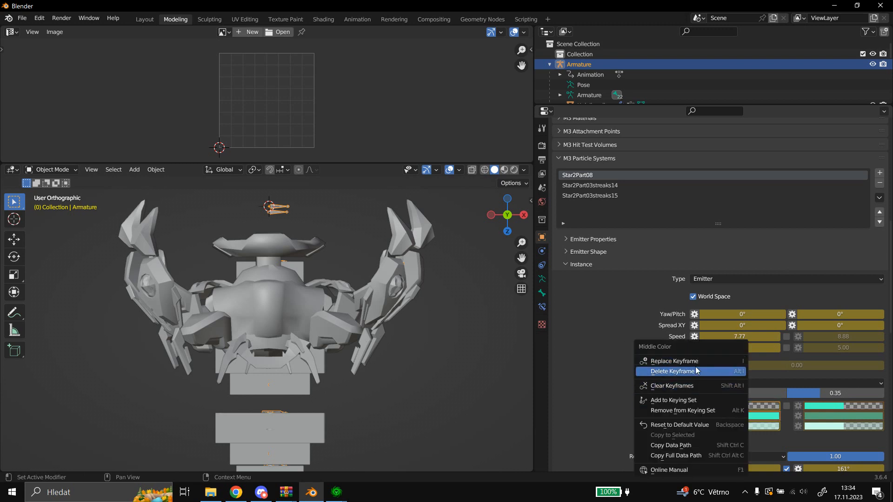
{"action": "left_click", "coordinate": [721, 362]}
{"action": "right_click", "coordinate": [829, 409]}
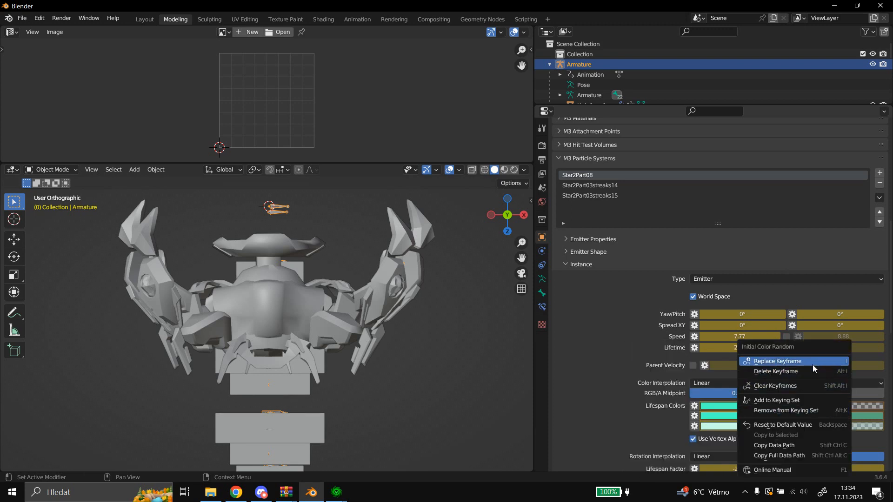
{"action": "left_click", "coordinate": [813, 365]}
{"action": "right_click", "coordinate": [834, 411]}
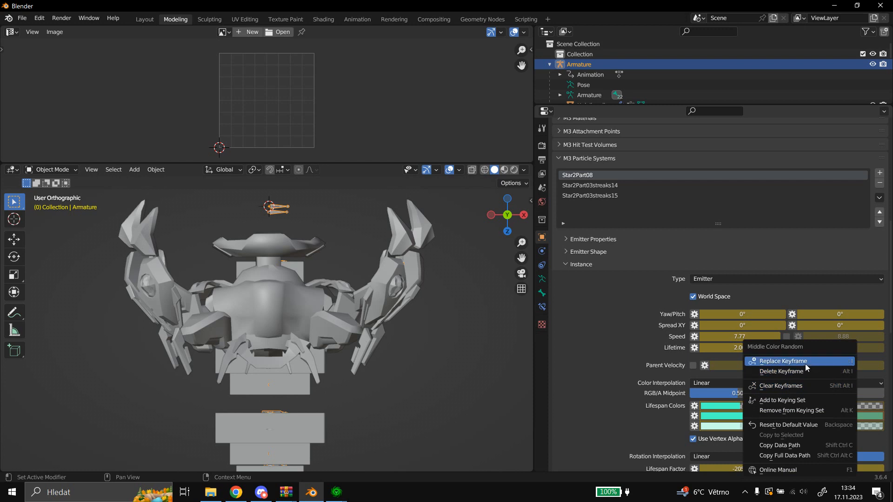
{"action": "left_click", "coordinate": [805, 363]}
Check the image paths of the energy1eeeeeee_emis1 and rdfdddfd_diff M3 material layers.
{"action": "left_click", "coordinate": [604, 159]}
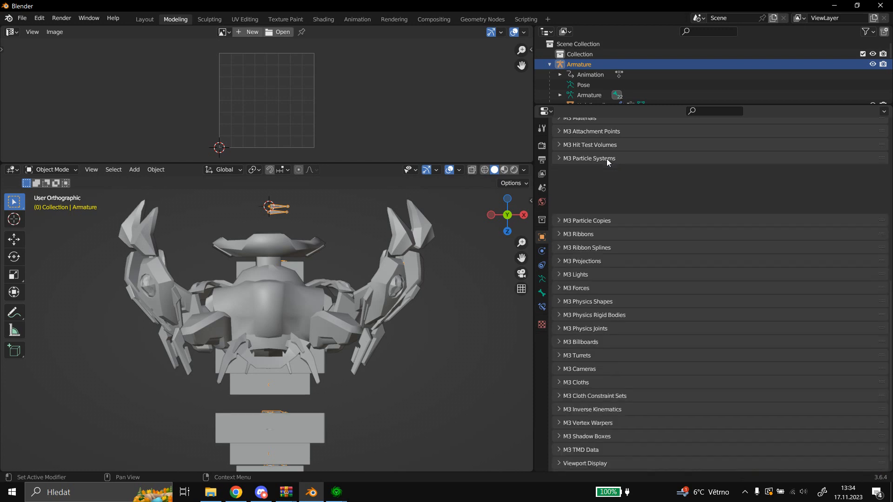
{"action": "scroll", "coordinate": [602, 214], "scroll_direction": "up", "scroll_amount": 5}
{"action": "left_click", "coordinate": [624, 197]}
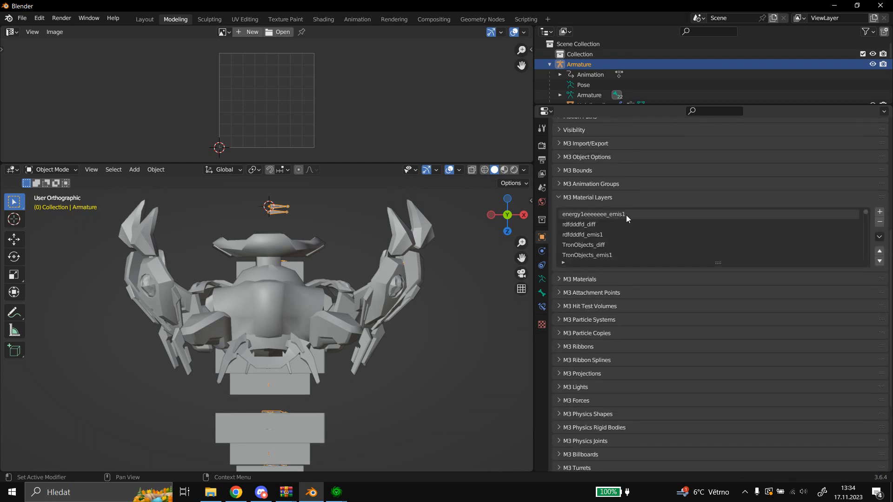
{"action": "left_click", "coordinate": [626, 215]}
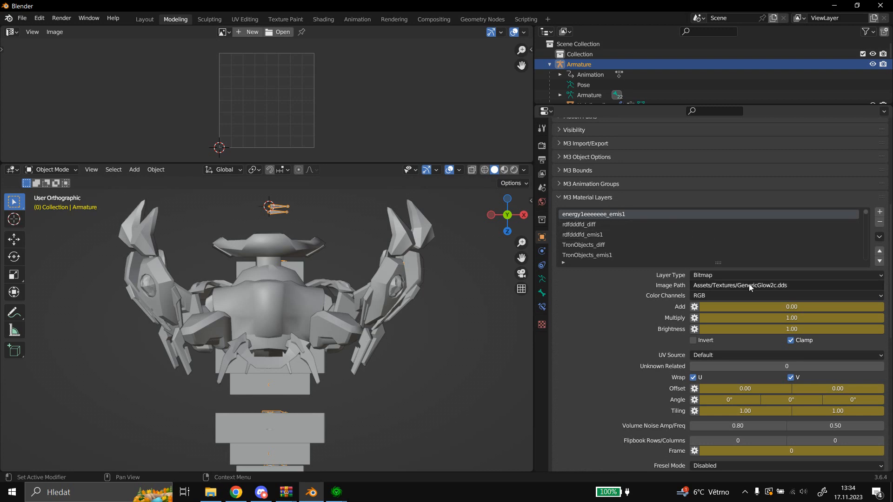
{"action": "left_click", "coordinate": [619, 222]}
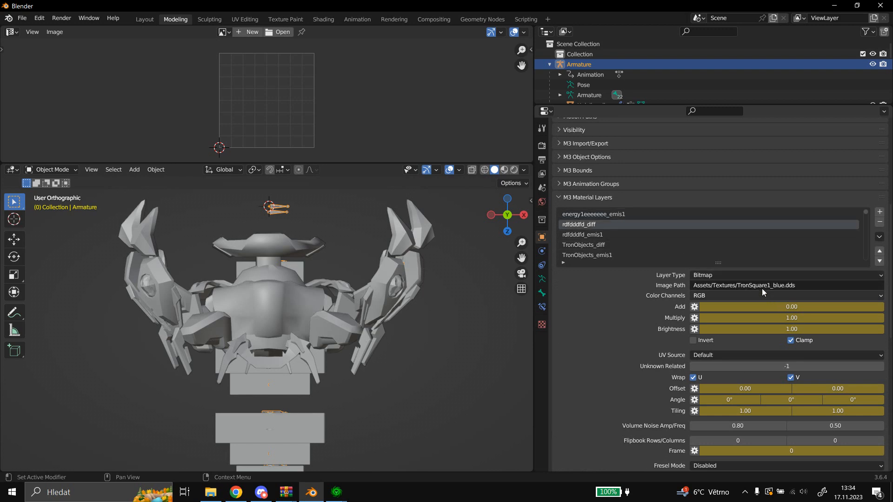
Switch to the StarCraft II Editor's Import module and look through the imported texture files.
{"action": "left_click", "coordinate": [337, 492]}
{"action": "left_click", "coordinate": [351, 434]}
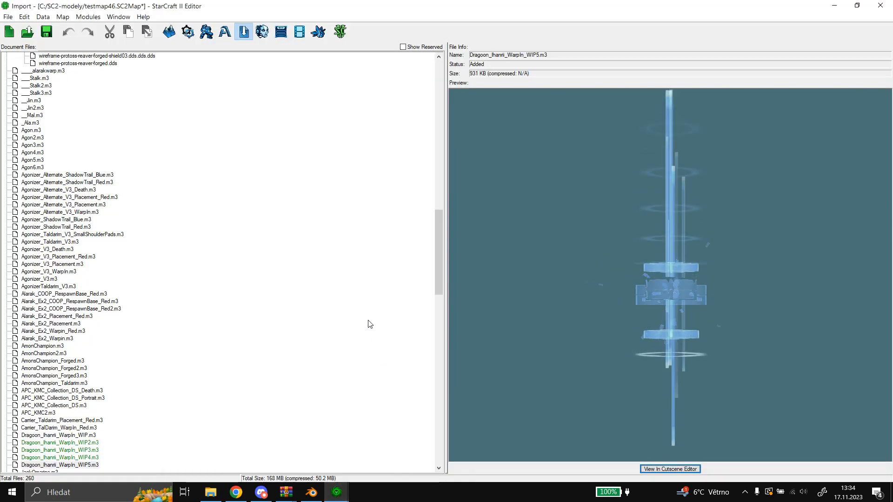
{"action": "scroll", "coordinate": [369, 323], "scroll_direction": "up", "scroll_amount": 10}
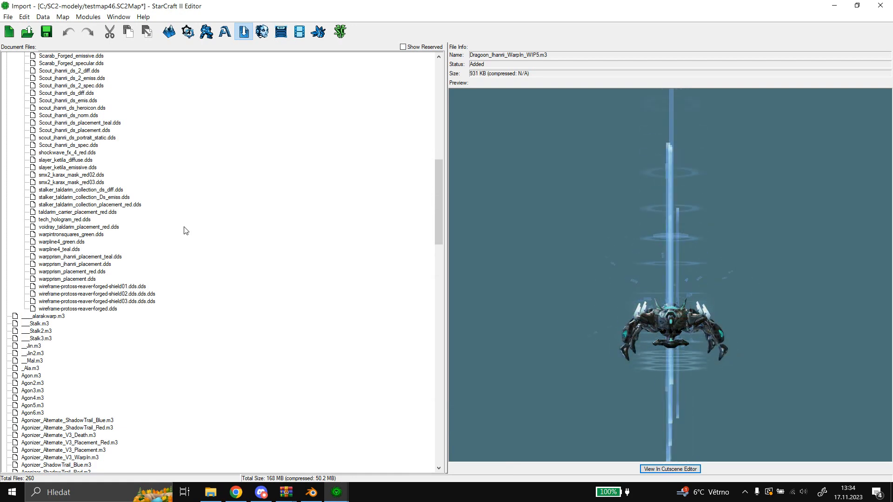
{"action": "scroll", "coordinate": [179, 229], "scroll_direction": "up", "scroll_amount": 10}
{"action": "scroll", "coordinate": [168, 228], "scroll_direction": "up", "scroll_amount": 9}
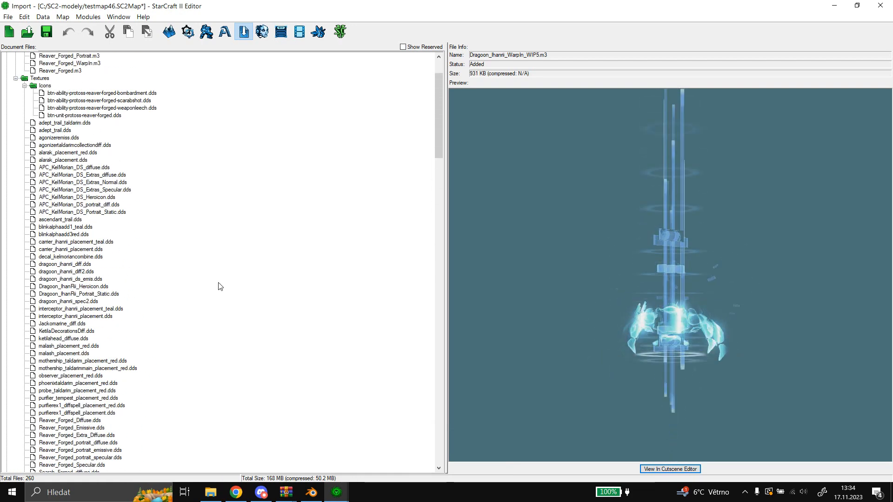
Open the Data module and search the image files available to the CModel model entry for "tronsquare1_".
{"action": "mouse_move", "coordinate": [286, 490]}
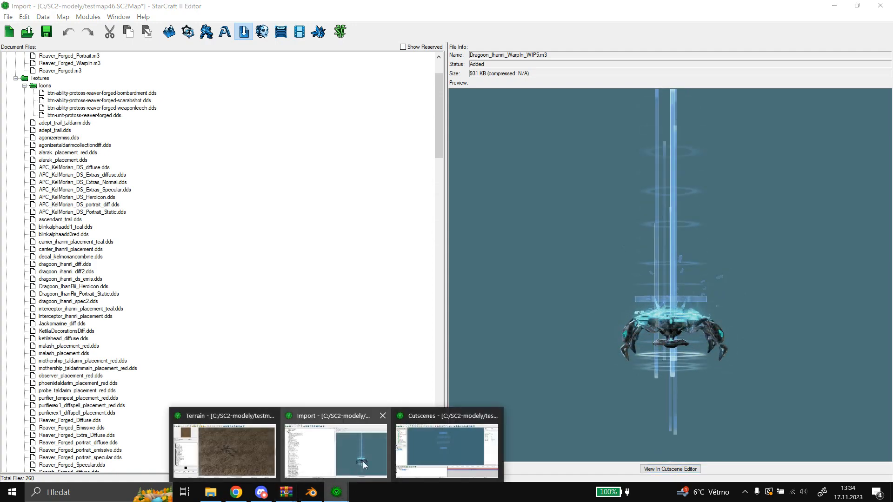
{"action": "left_click", "coordinate": [254, 443]}
{"action": "left_click", "coordinate": [478, 32]}
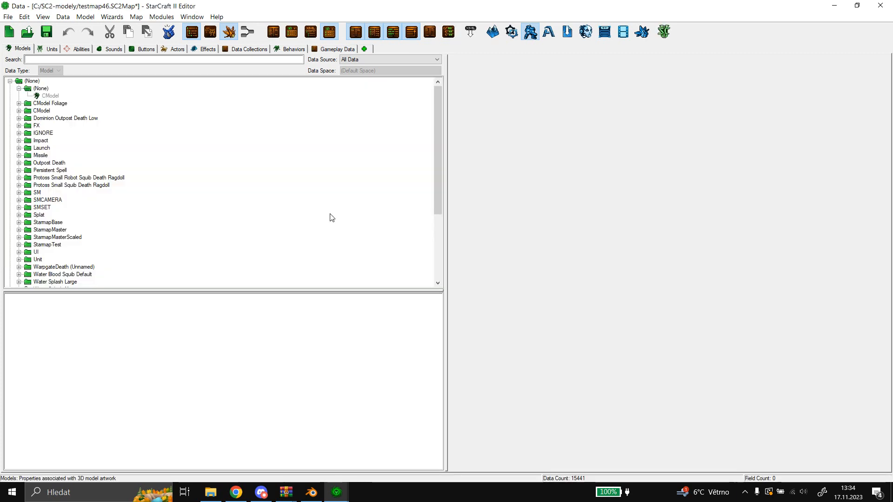
{"action": "left_click", "coordinate": [50, 96]}
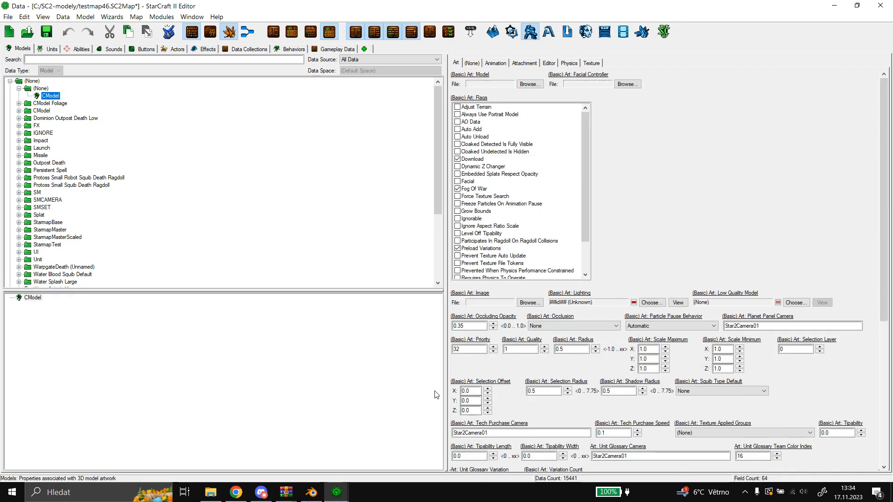
{"action": "left_click", "coordinate": [535, 303]}
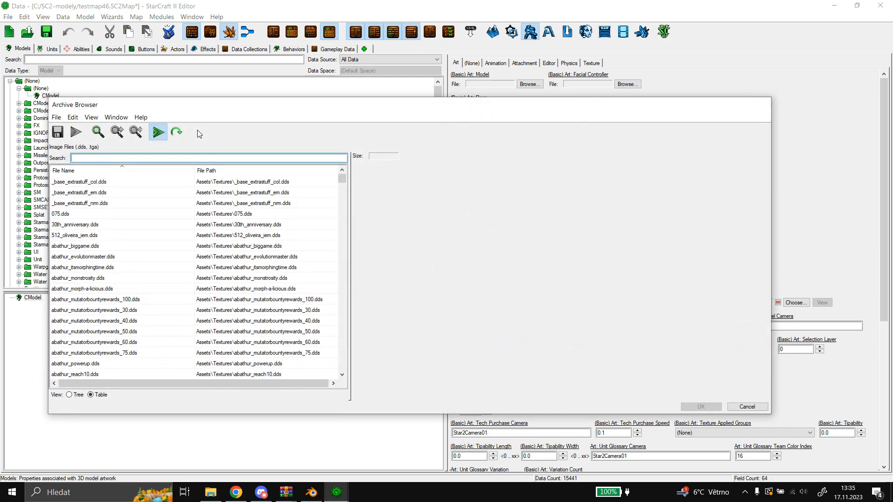
{"action": "type", "text": "tron"}
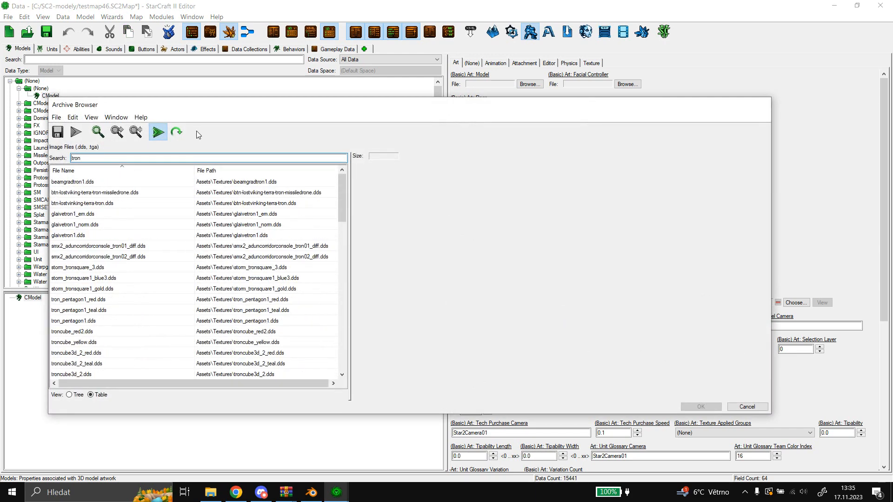
{"action": "type", "text": "square1_"}
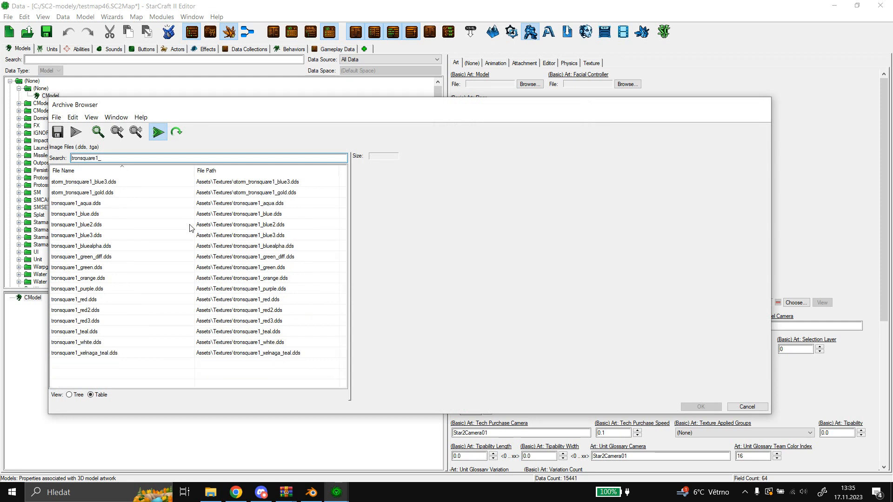
Preview the aqua, blue, xelnaga_teal, teal, green_diff and green variants of the tronsquare1 texture.
{"action": "left_click", "coordinate": [97, 203]}
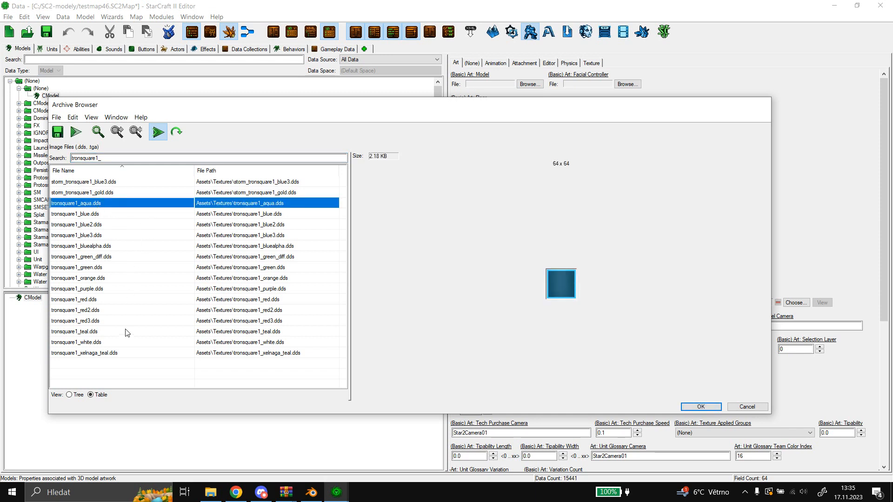
{"action": "left_click", "coordinate": [84, 216]}
{"action": "left_click", "coordinate": [110, 354]}
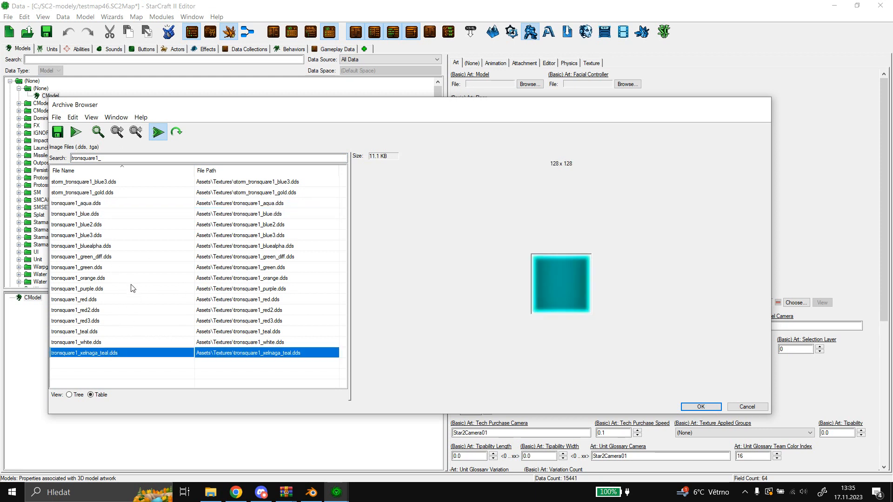
{"action": "left_click", "coordinate": [95, 332]}
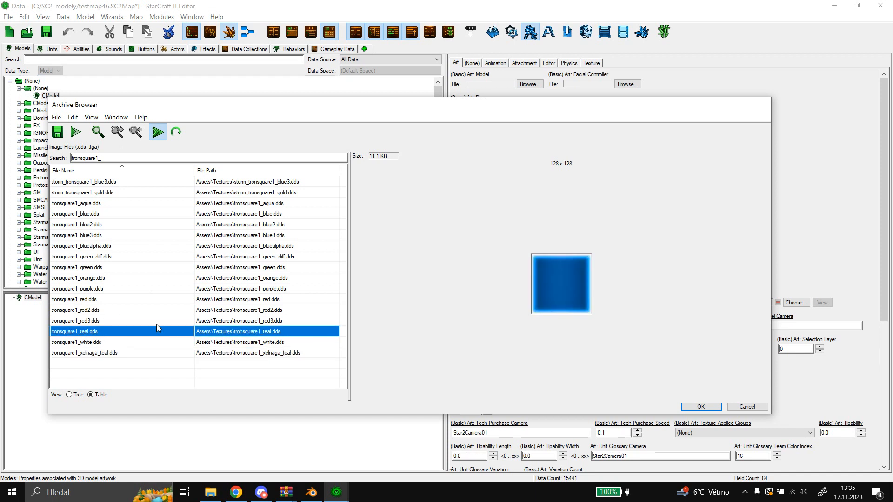
{"action": "left_click", "coordinate": [108, 203]}
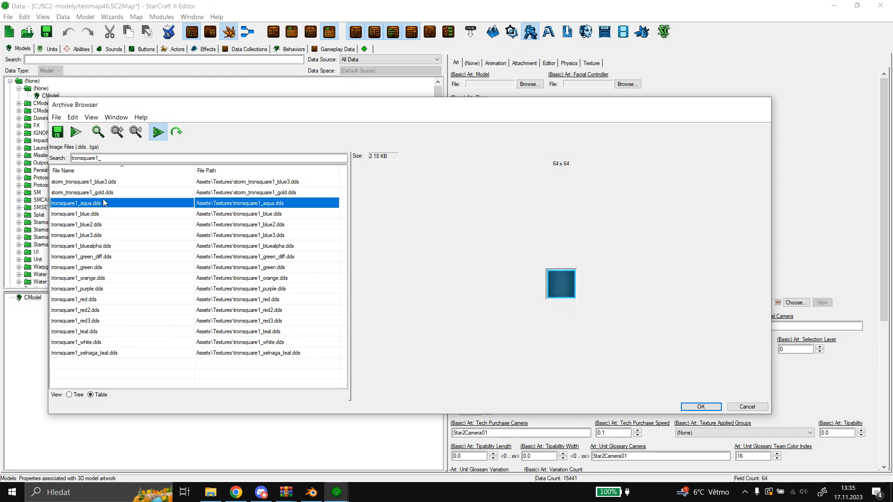
{"action": "left_click", "coordinate": [128, 256]}
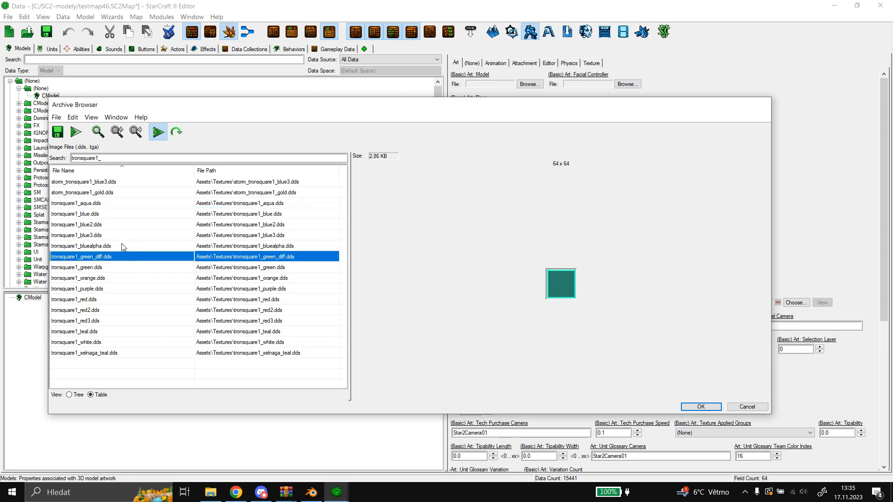
{"action": "left_click", "coordinate": [106, 268]}
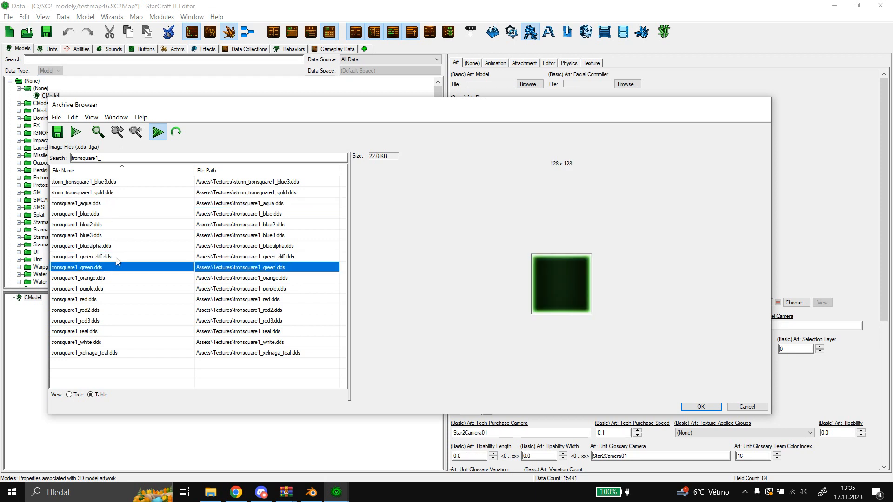
Compare tronsquare1_green_diff.dds with the blue, green and xelnaga_teal variants, ending on tronsquare1_xelnaga_teal.dds.
{"action": "left_click", "coordinate": [116, 258]}
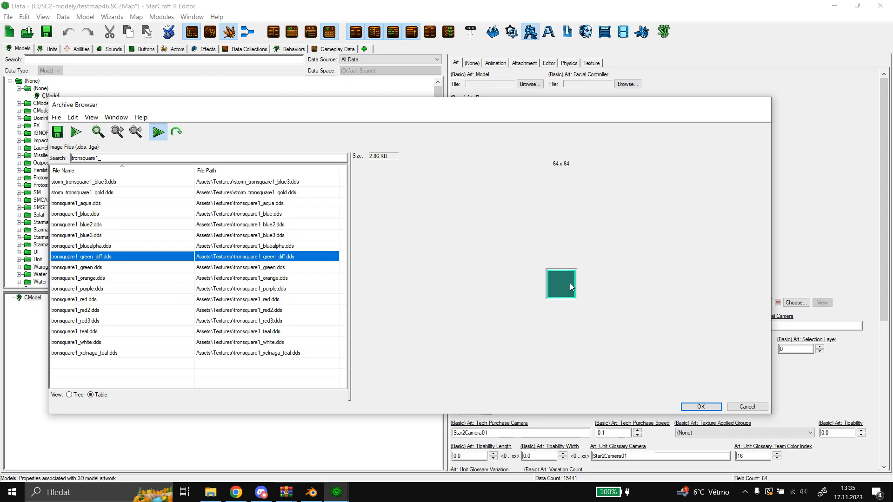
{"action": "left_click", "coordinate": [101, 214]}
{"action": "left_click", "coordinate": [106, 267]}
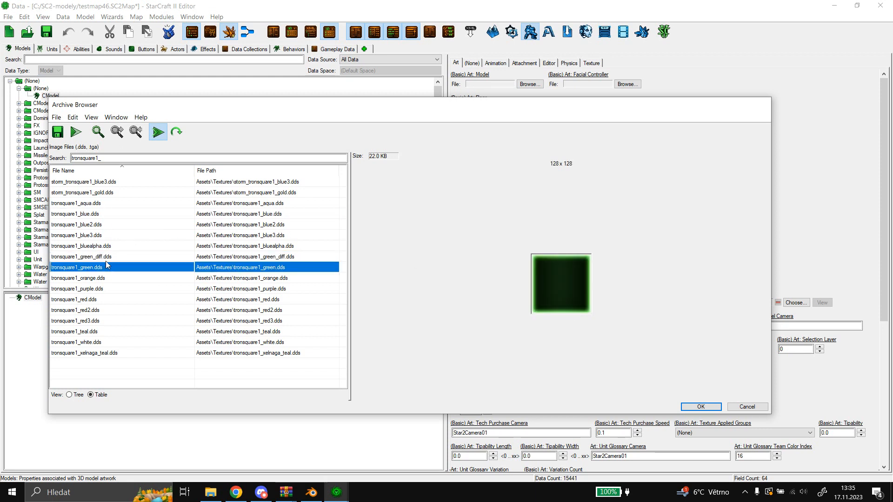
{"action": "left_click", "coordinate": [105, 257]}
{"action": "left_click", "coordinate": [99, 353]}
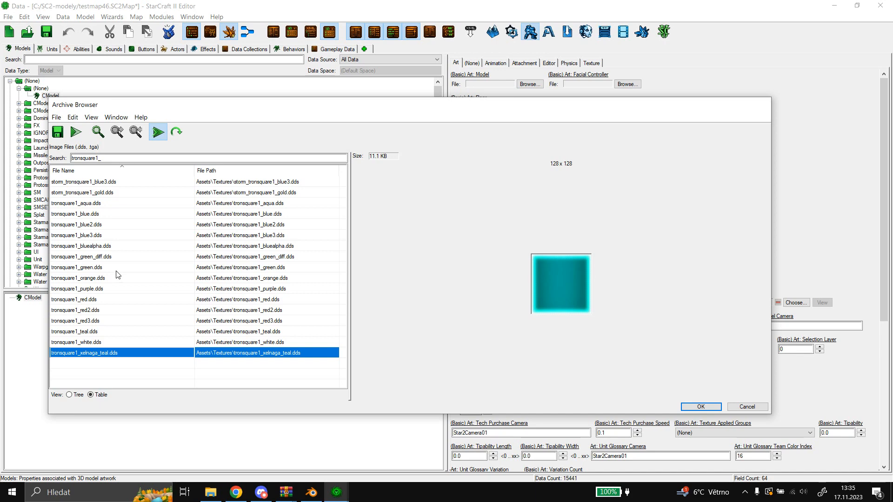
{"action": "left_click", "coordinate": [105, 259]}
{"action": "left_click", "coordinate": [124, 349]}
Switch to Blender and set the rdfdddfd_diff layer's image path to Assets/Textures/TronSquare1_xelnaga_teal.dds.
{"action": "left_click", "coordinate": [316, 496]}
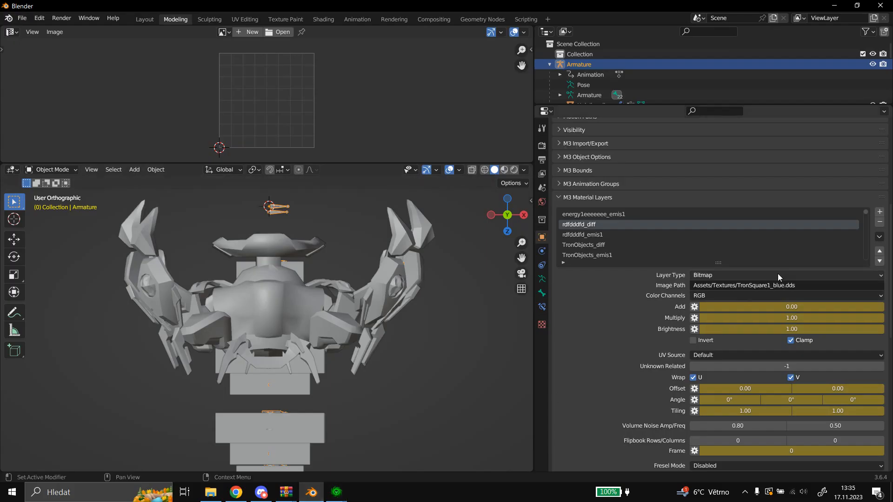
{"action": "left_click", "coordinate": [769, 286]}
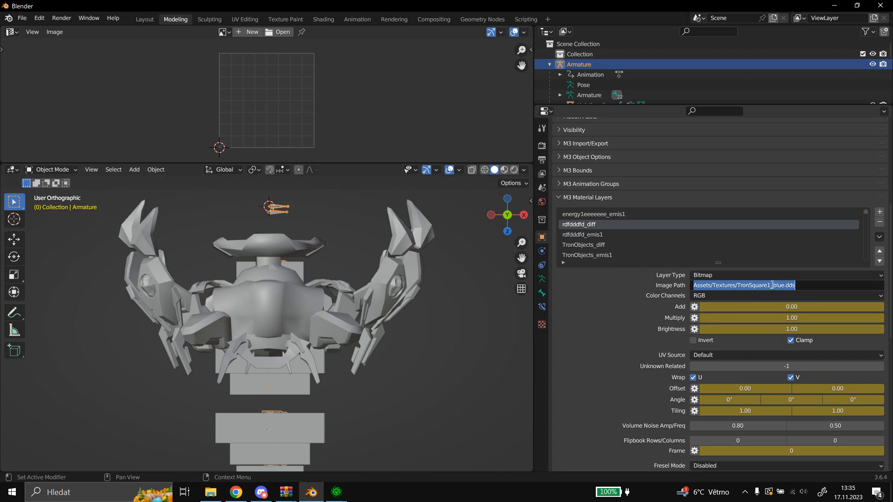
{"action": "left_click_drag", "start_coordinate": [773, 285], "coordinate": [783, 293]}
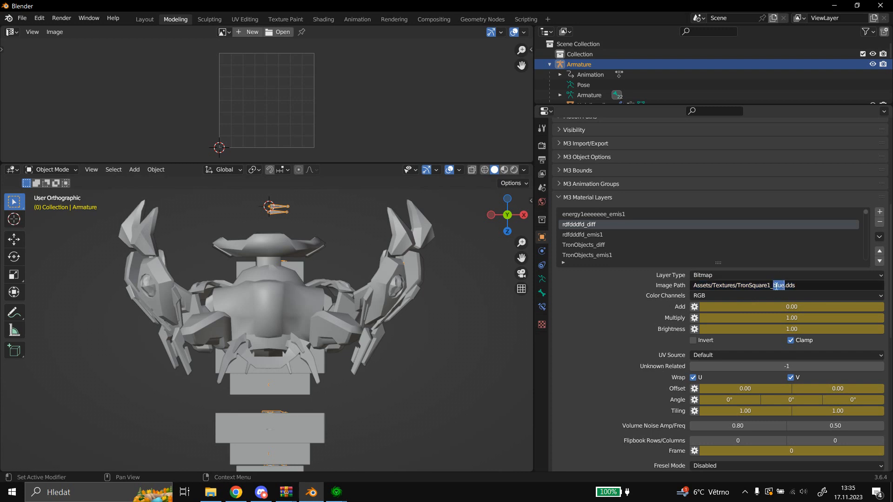
{"action": "type", "text": "xelnaga"}
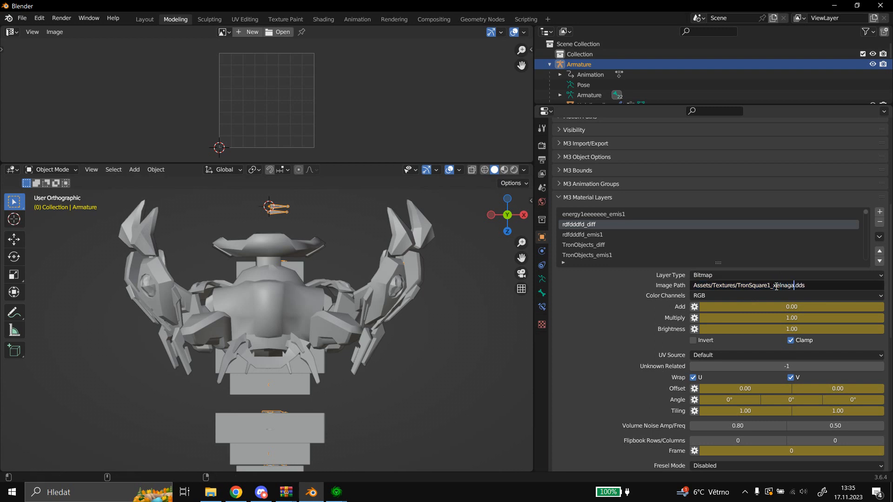
{"action": "type", "text": "_teal"}
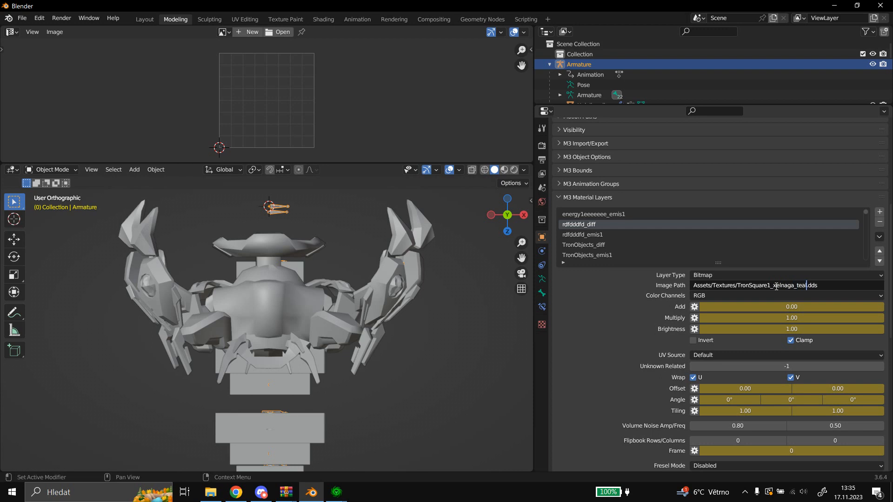
{"action": "key", "text": "ctrl+a"}
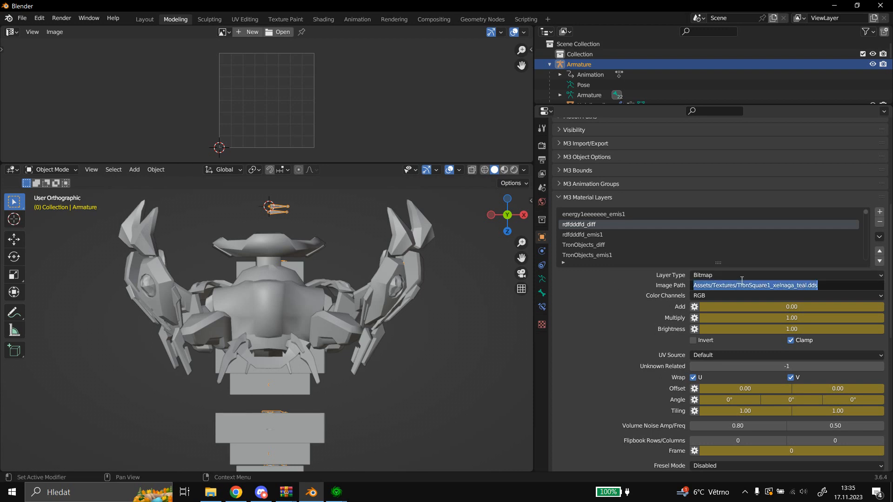
{"action": "key", "text": "Return"}
Open the rdfdddfd_emis1 layer's image path for editing, and check the image path of the TronObjects_diff layer.
{"action": "left_click", "coordinate": [613, 235]}
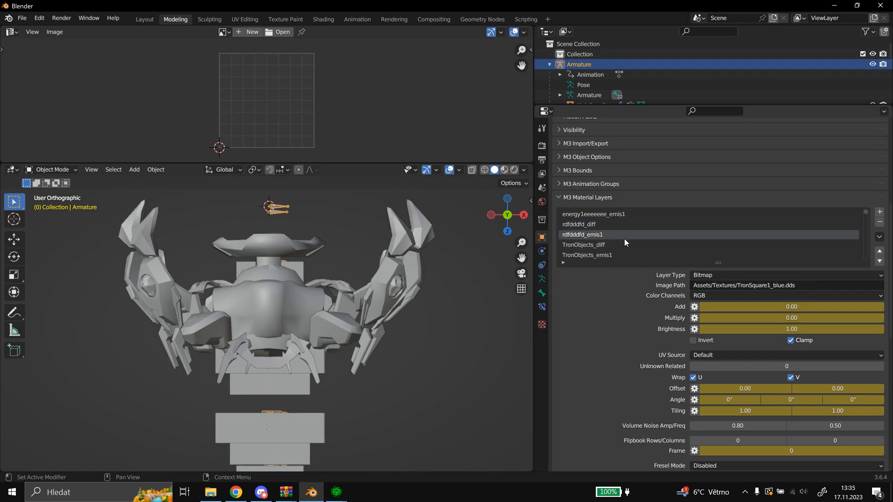
{"action": "left_click", "coordinate": [772, 284]}
{"action": "key", "text": "Escape"}
{"action": "left_click", "coordinate": [618, 243]}
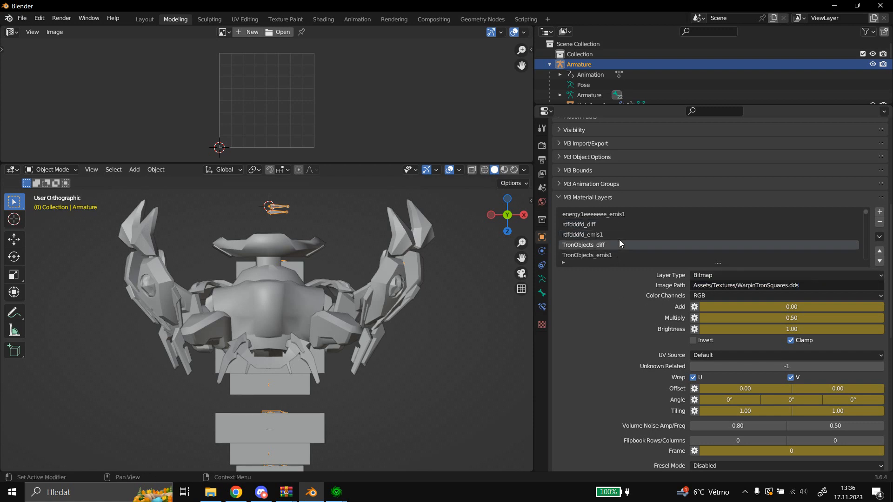
{"action": "scroll", "coordinate": [620, 243], "scroll_direction": "down", "scroll_amount": 1}
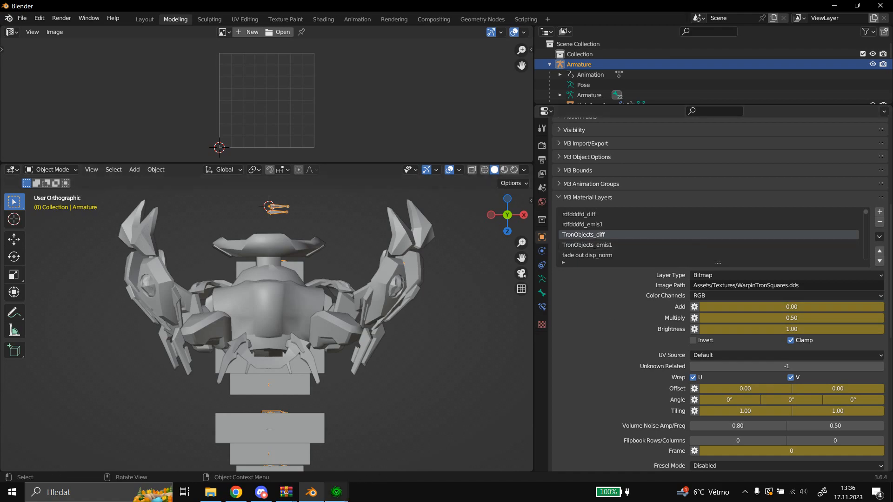
Switch to the StarCraft II Editor's Import module and preview the imported warpintronsquares_green.dds texture.
{"action": "left_click", "coordinate": [336, 492]}
{"action": "left_click", "coordinate": [294, 445]}
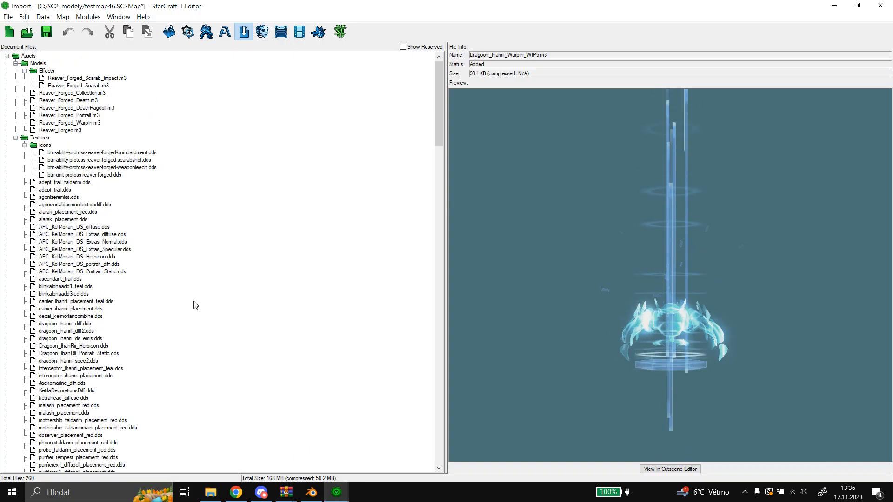
{"action": "scroll", "coordinate": [195, 305], "scroll_direction": "down", "scroll_amount": 15}
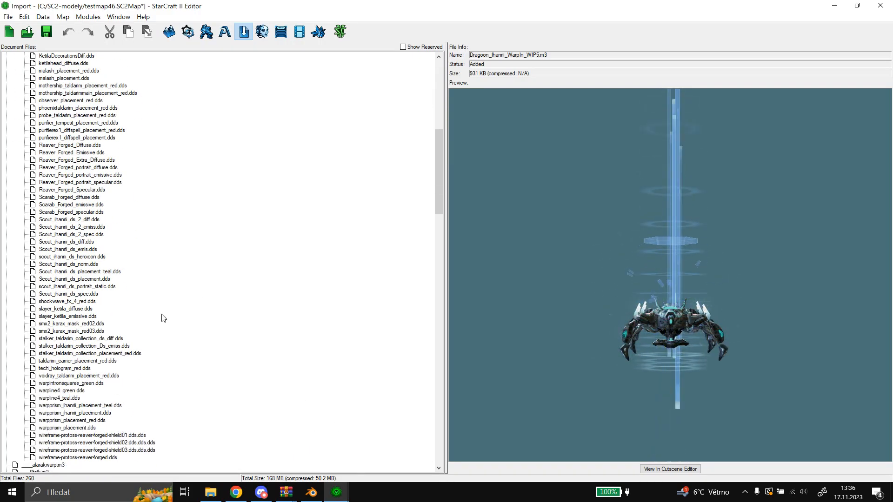
{"action": "left_click", "coordinate": [88, 383]}
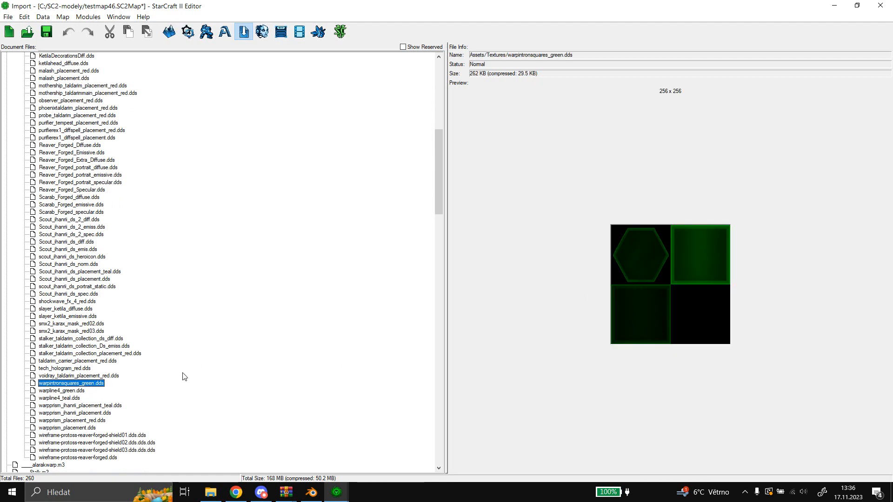
{"action": "scroll", "coordinate": [69, 387], "scroll_direction": "down", "scroll_amount": 1}
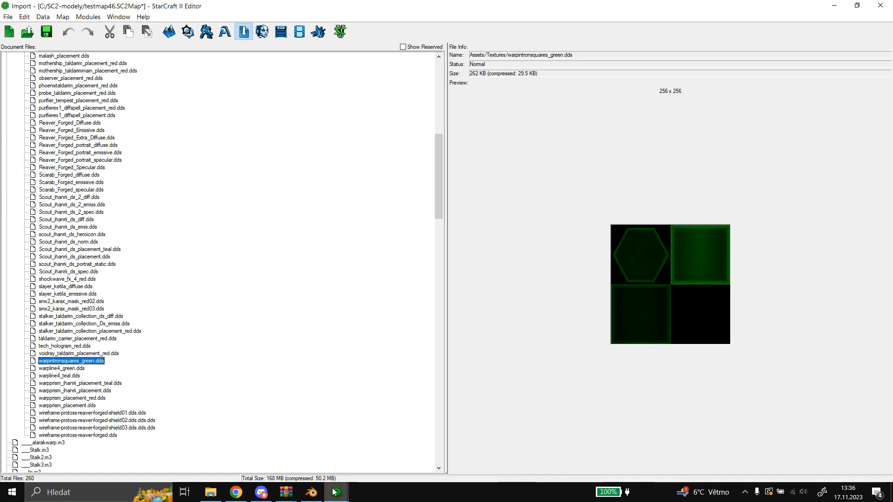
Return to the Data module's Archive Browser and search the image files for "warpintrons".
{"action": "mouse_move", "coordinate": [335, 492]}
{"action": "left_click", "coordinate": [443, 442]}
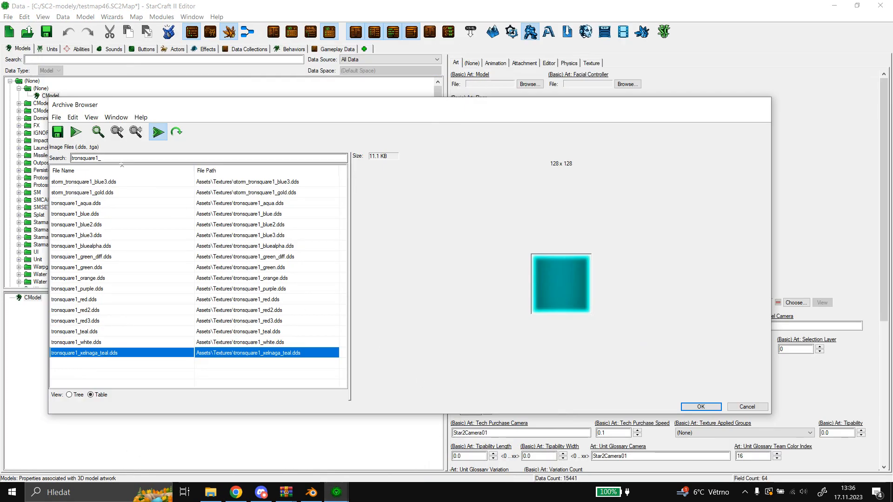
{"action": "type", "text": "wa"}
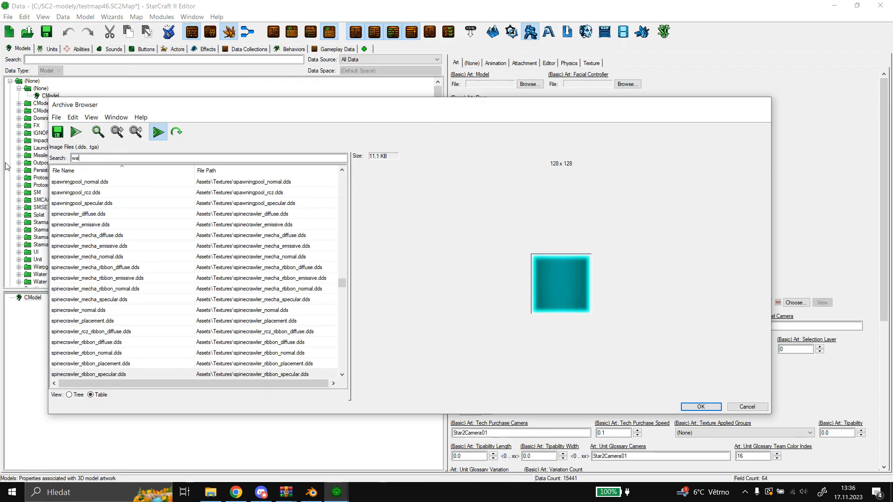
{"action": "type", "text": "rpintron"}
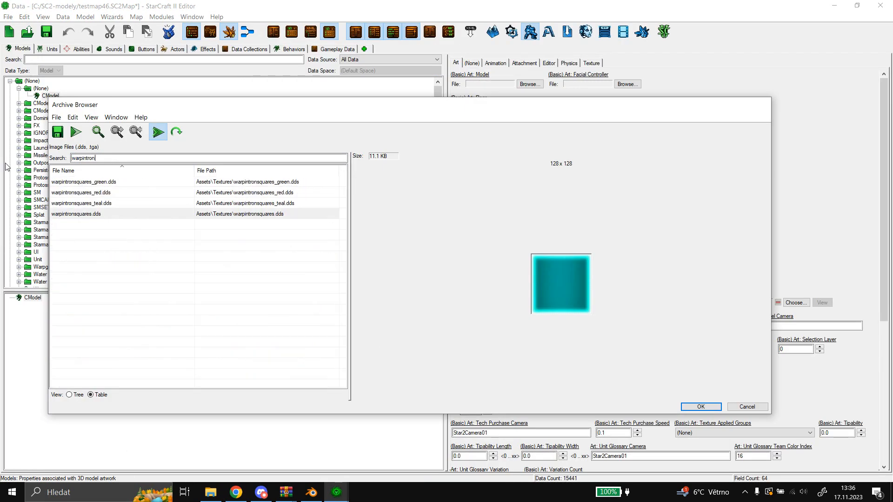
{"action": "type", "text": "s"}
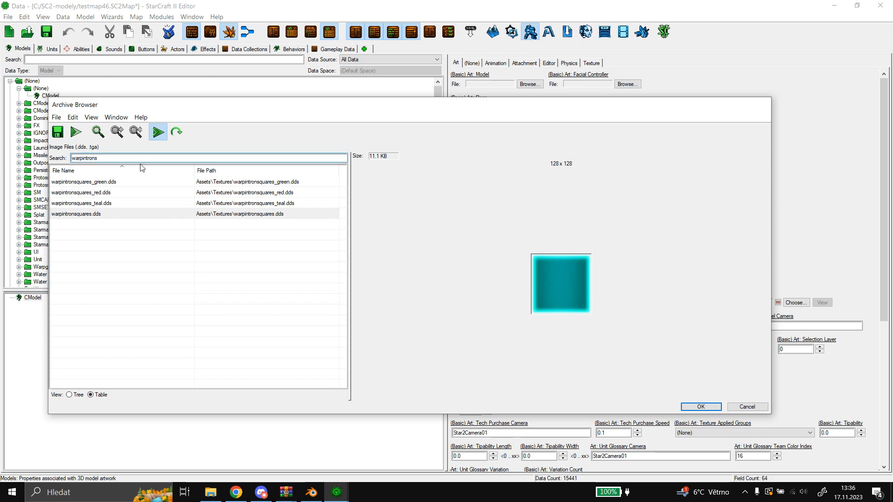
Preview the teal, original and red versions of the warpintronsquares texture.
{"action": "left_click", "coordinate": [107, 204]}
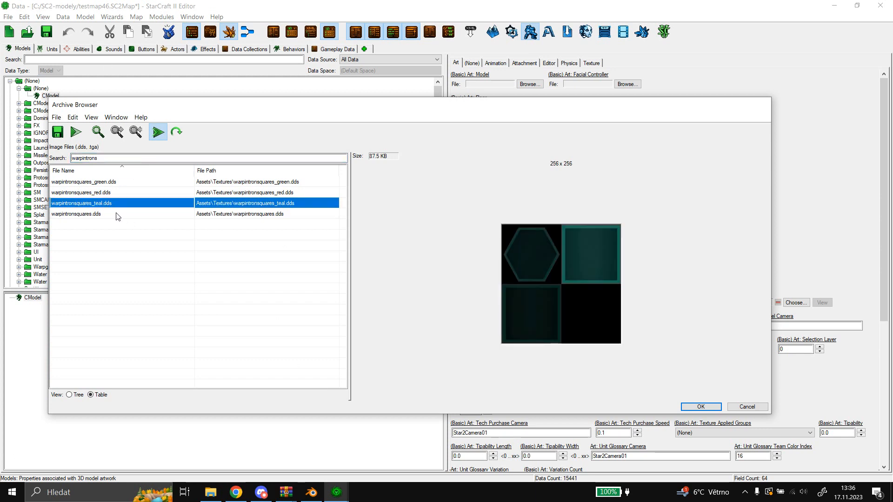
{"action": "left_click", "coordinate": [113, 215]}
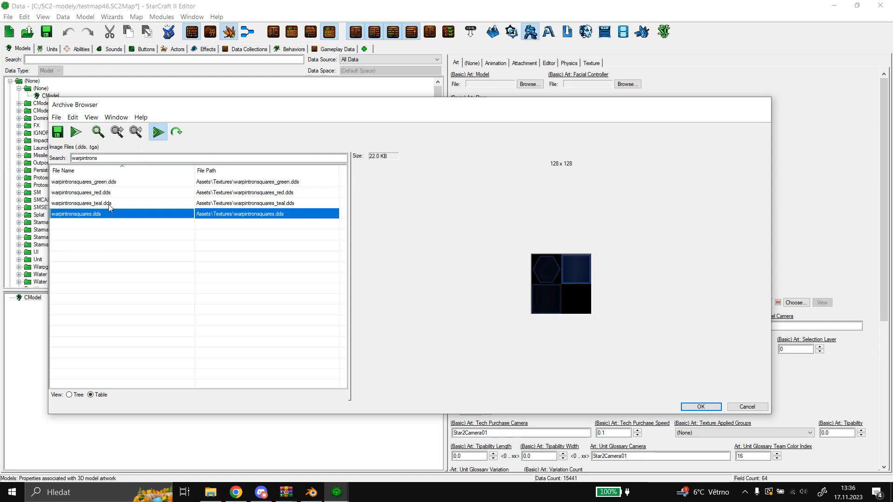
{"action": "left_click", "coordinate": [110, 205]}
{"action": "left_click", "coordinate": [112, 193]}
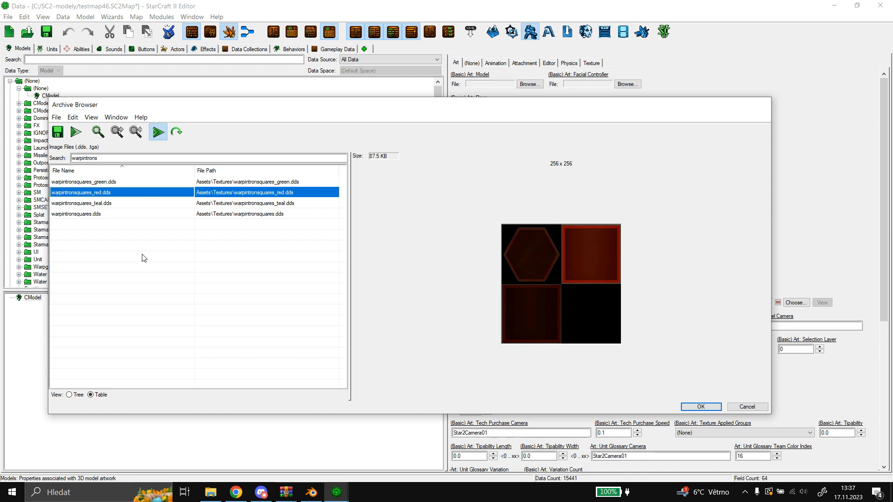
Switch to Blender, set the TronObjects_diff layer's image path to Assets/Textures/WarpinTronSquares_teal.dds, and copy the full path.
{"action": "left_click", "coordinate": [311, 492]}
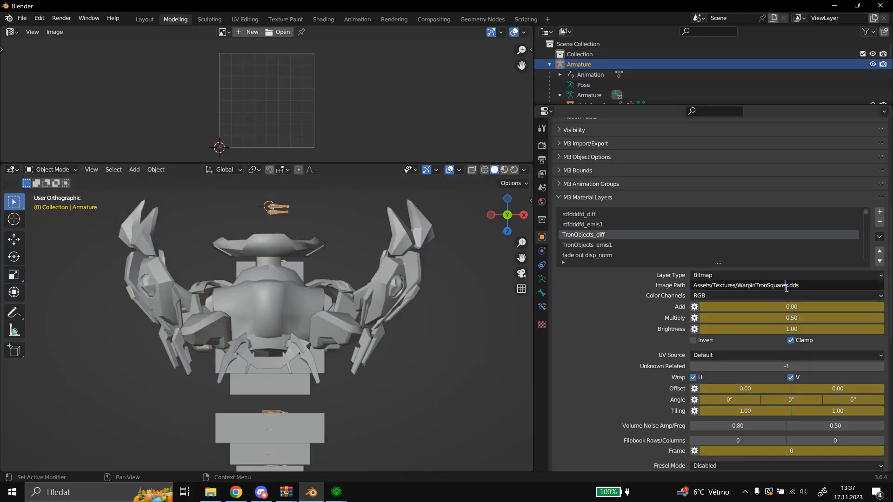
{"action": "type", "text": "_teal"}
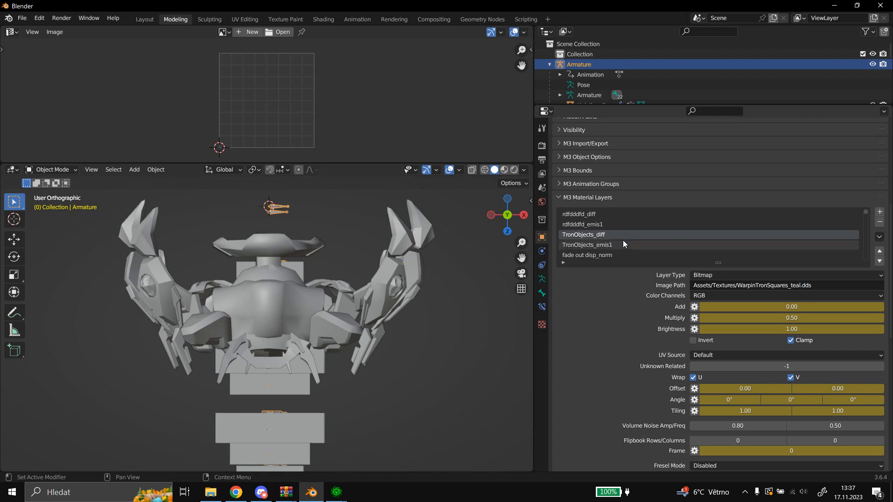
{"action": "key", "text": "ctrl+a"}
{"action": "key", "text": "ctrl+c"}
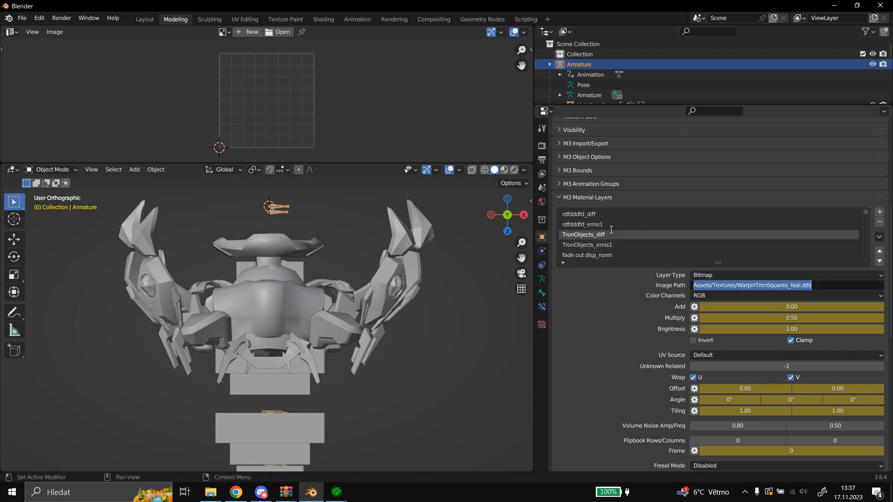
Paste Assets/Textures/WarpinTronSquares_teal.dds as the image path of the TronObjects_emis1 layer.
{"action": "left_click", "coordinate": [607, 242]}
{"action": "left_click", "coordinate": [606, 245]}
{"action": "left_click", "coordinate": [774, 282]}
{"action": "key", "text": "ctrl+v"}
{"action": "key", "text": "Return"}
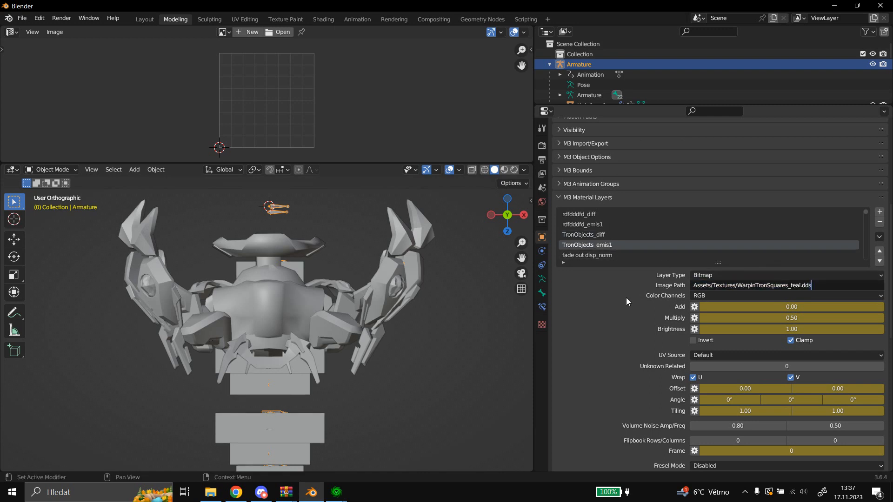
Check the image paths of the 222_diff and S2222222_emis1 material layers.
{"action": "scroll", "coordinate": [619, 236], "scroll_direction": "down", "scroll_amount": 3}
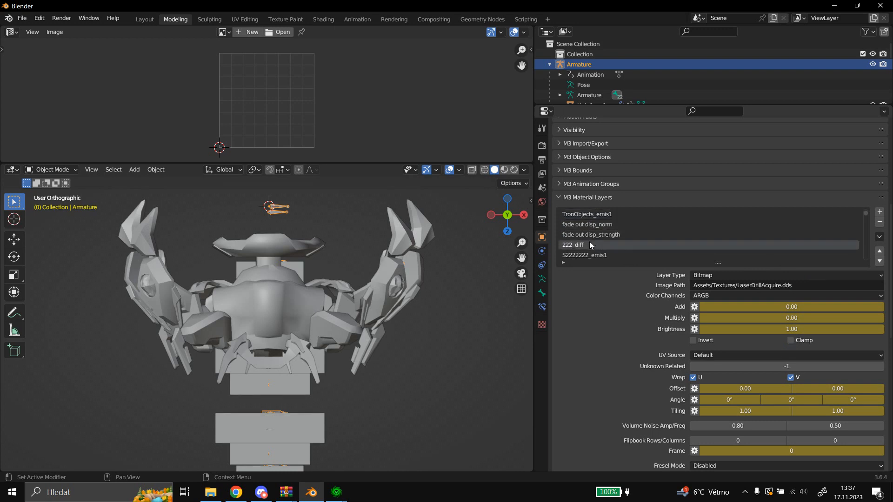
{"action": "left_click", "coordinate": [590, 243]}
{"action": "scroll", "coordinate": [604, 242], "scroll_direction": "down", "scroll_amount": 1}
{"action": "left_click", "coordinate": [607, 243]}
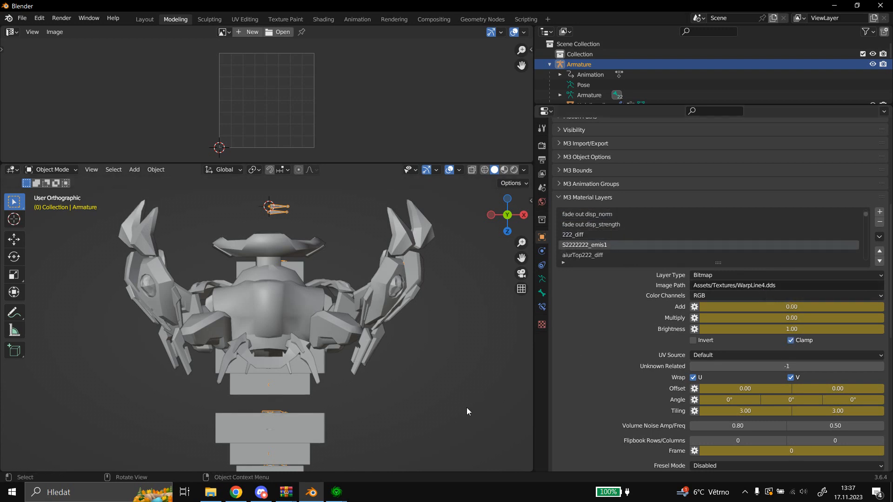
Switch to the StarCraft II Editor's Data module and search the Archive Browser's image files for "warpline4".
{"action": "left_click", "coordinate": [337, 492]}
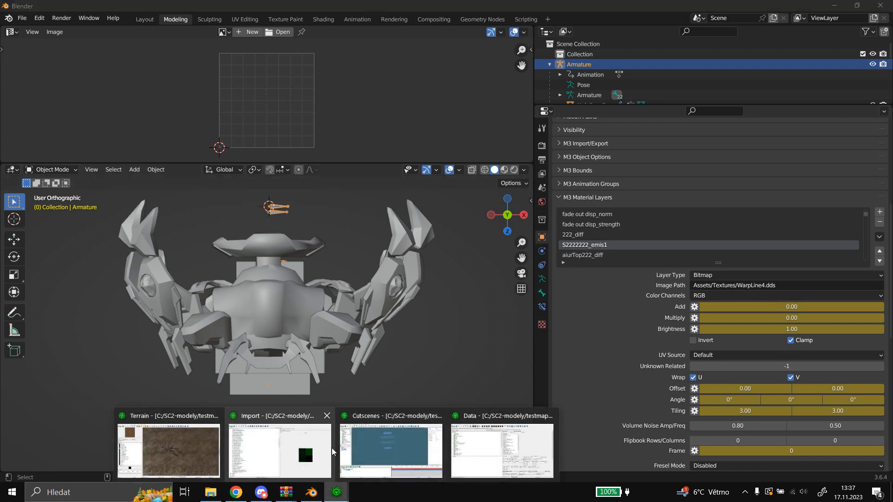
{"action": "left_click", "coordinate": [539, 448]}
{"action": "left_click_drag", "start_coordinate": [133, 158], "coordinate": [40, 176]}
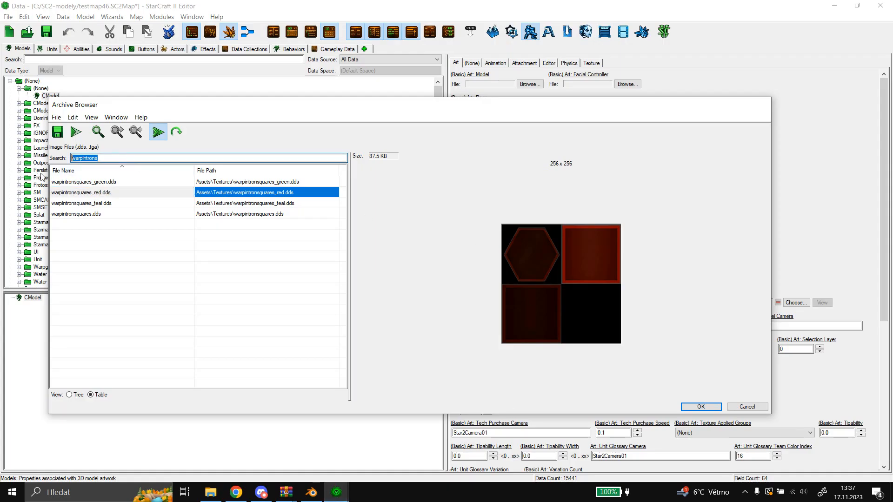
{"action": "type", "text": "warpline4"}
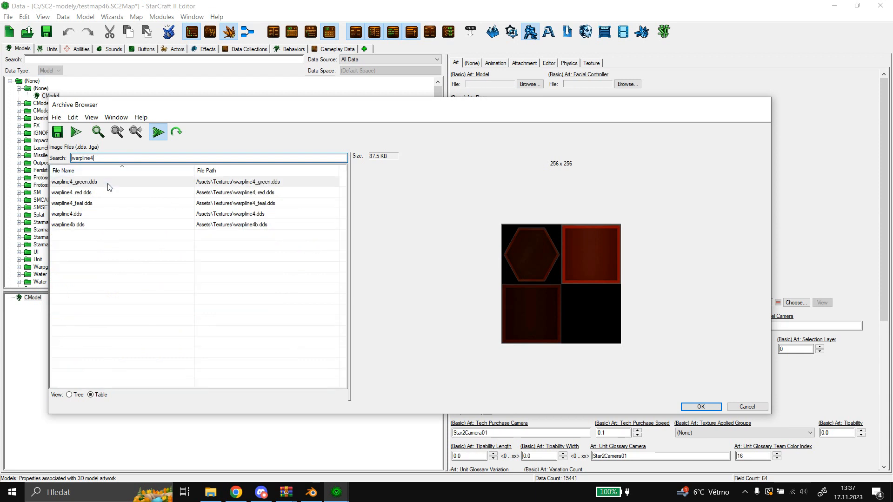
Compare the previews of the original, red, 4b, teal and green warpline4 textures, and close the Archive Browser without choosing one.
{"action": "left_click", "coordinate": [95, 212]}
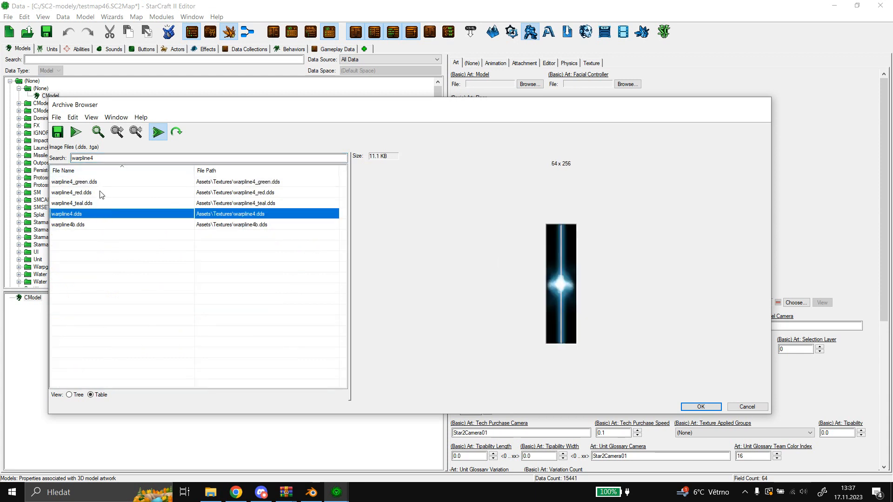
{"action": "left_click", "coordinate": [101, 192]}
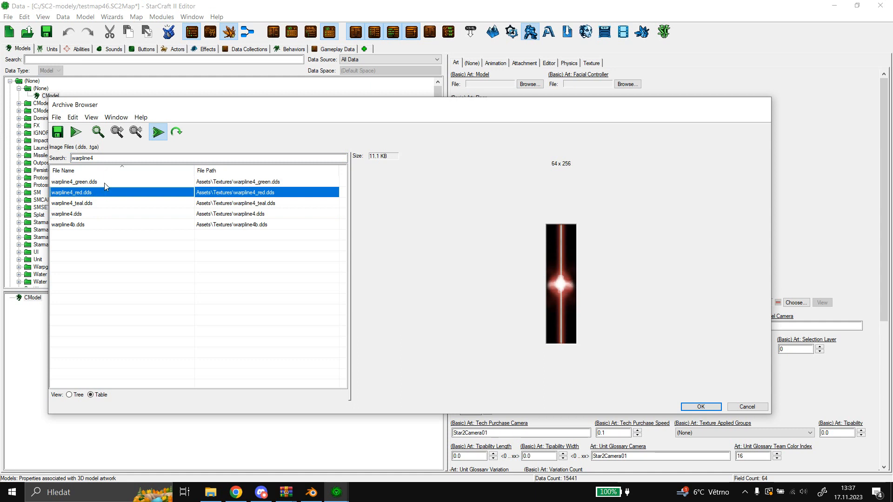
{"action": "left_click", "coordinate": [86, 225]}
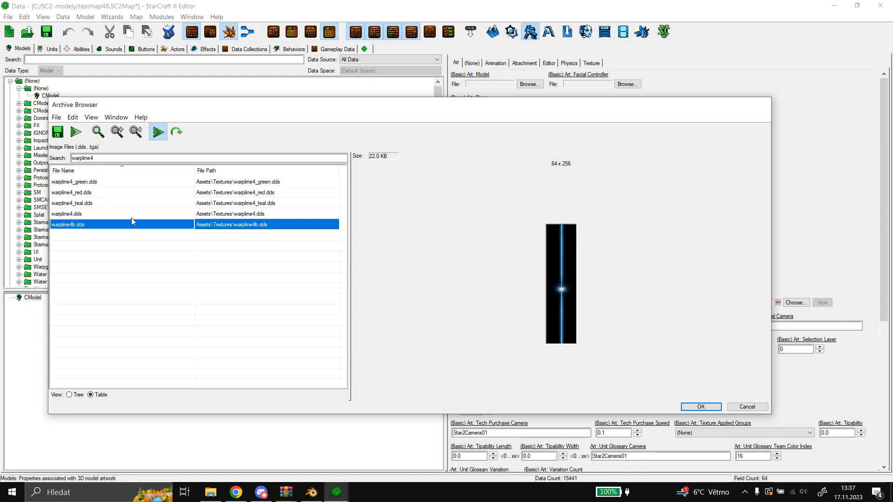
{"action": "left_click", "coordinate": [93, 212]}
{"action": "left_click", "coordinate": [95, 195]}
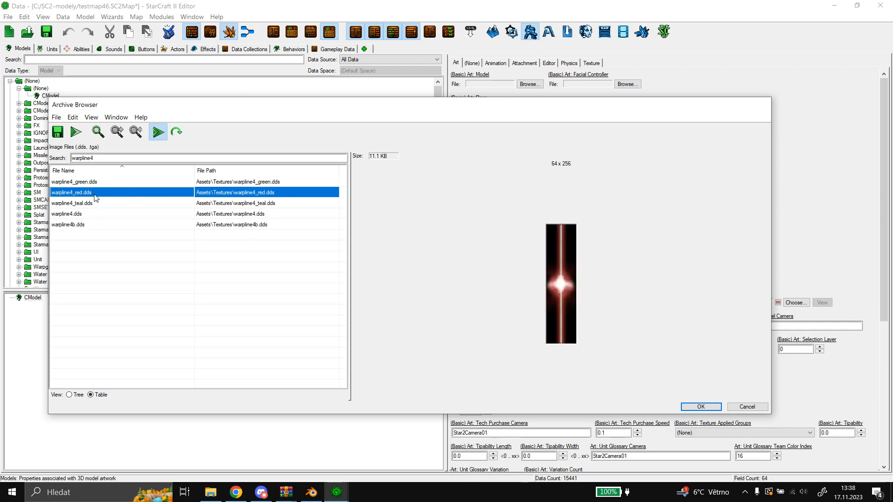
{"action": "left_click", "coordinate": [95, 203]}
{"action": "left_click", "coordinate": [107, 184]}
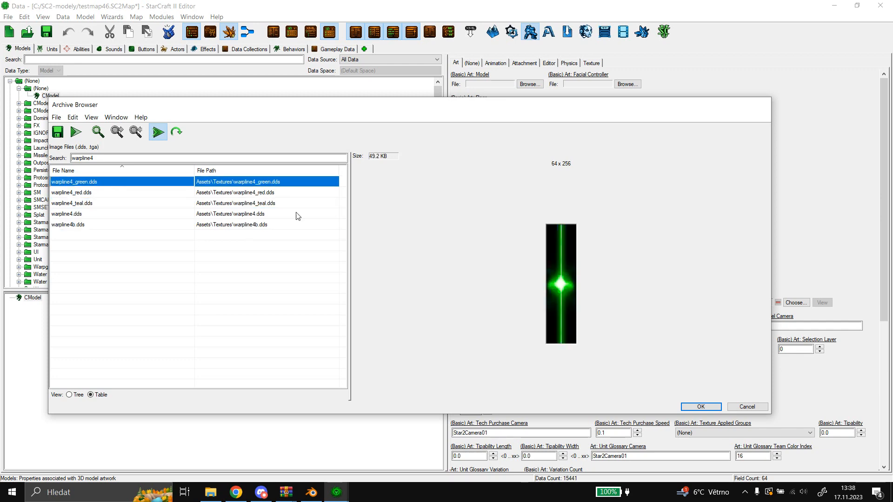
{"action": "left_click", "coordinate": [747, 407]}
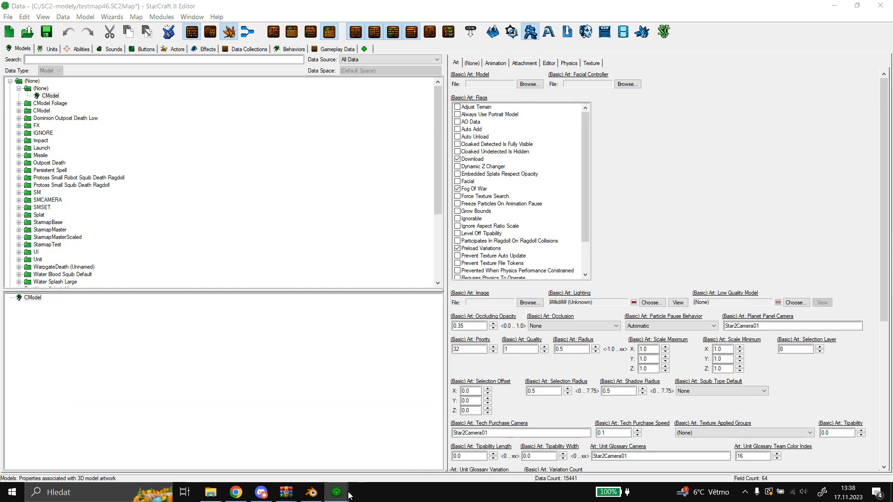
Switch to the Import module and compare the imported warpline4_green.dds and warpline4_teal.dds textures.
{"action": "mouse_move", "coordinate": [336, 492]}
{"action": "left_click", "coordinate": [279, 449]}
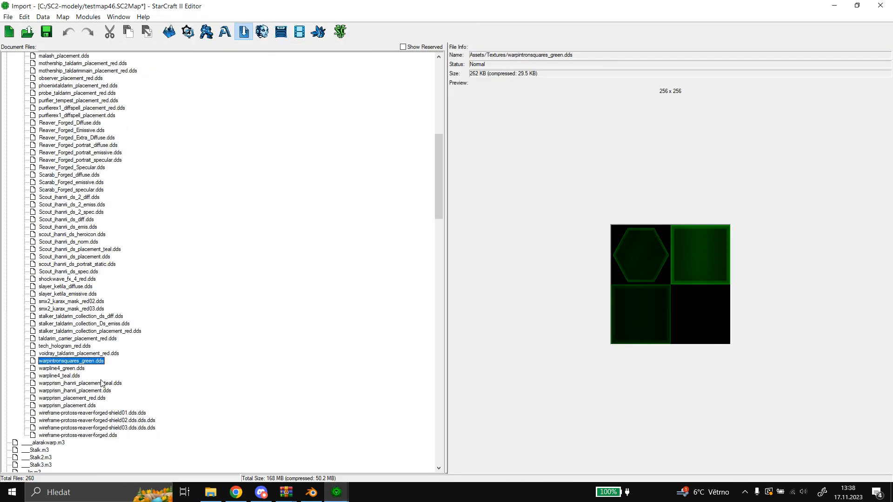
{"action": "left_click", "coordinate": [74, 369]}
{"action": "left_click", "coordinate": [73, 375]}
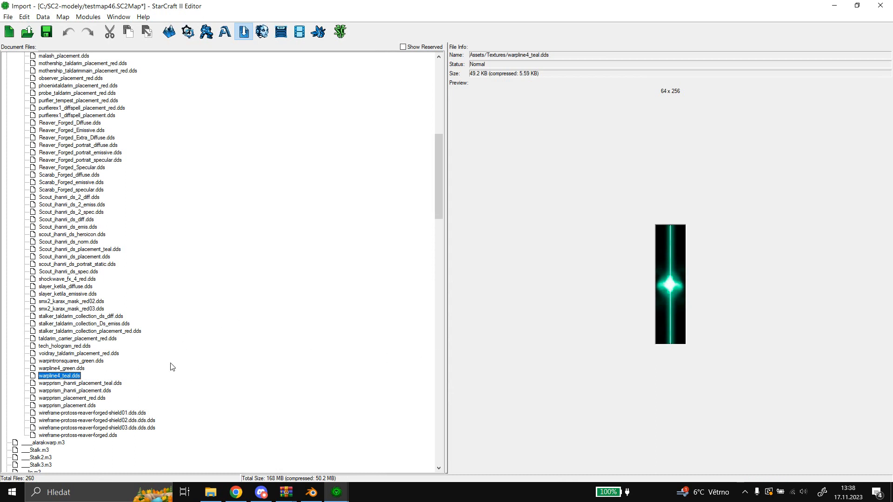
{"action": "left_click", "coordinate": [72, 369]}
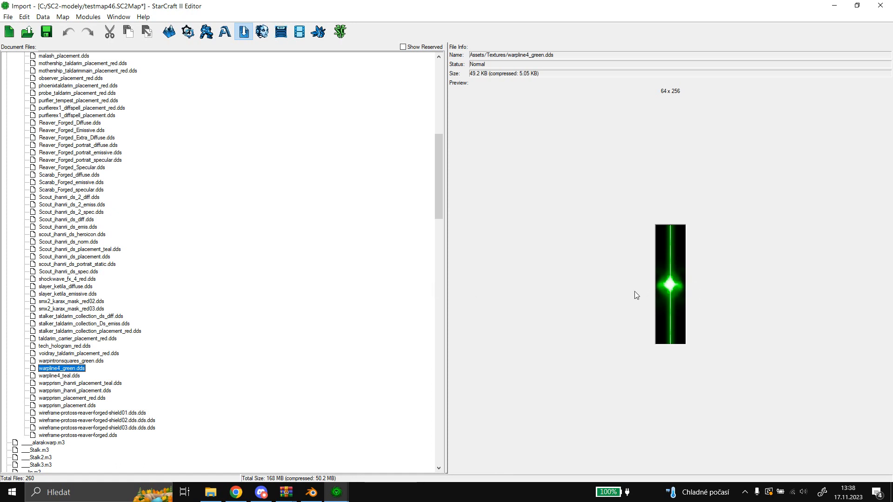
{"action": "left_click", "coordinate": [74, 376]}
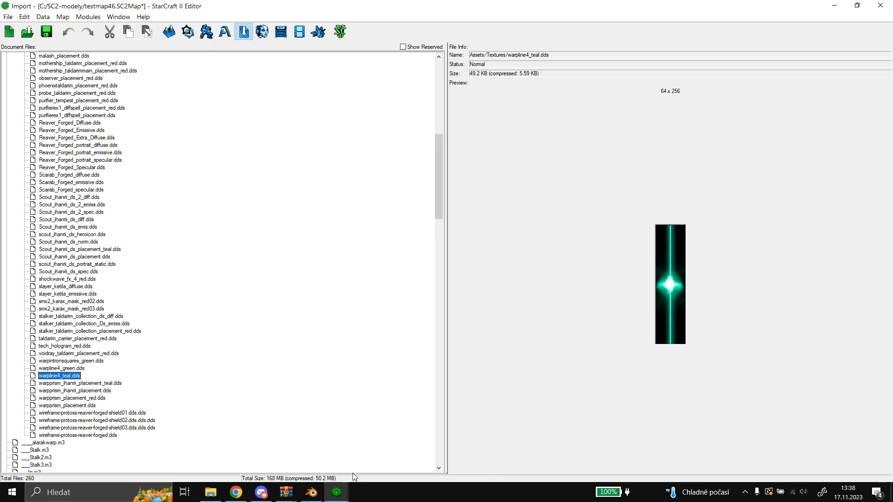
Switch to Blender and set the S2222222_emis1 layer's image path to Assets/Textures/WarpLine4_teal.dds.
{"action": "mouse_move", "coordinate": [343, 497]}
{"action": "left_click", "coordinate": [311, 492]}
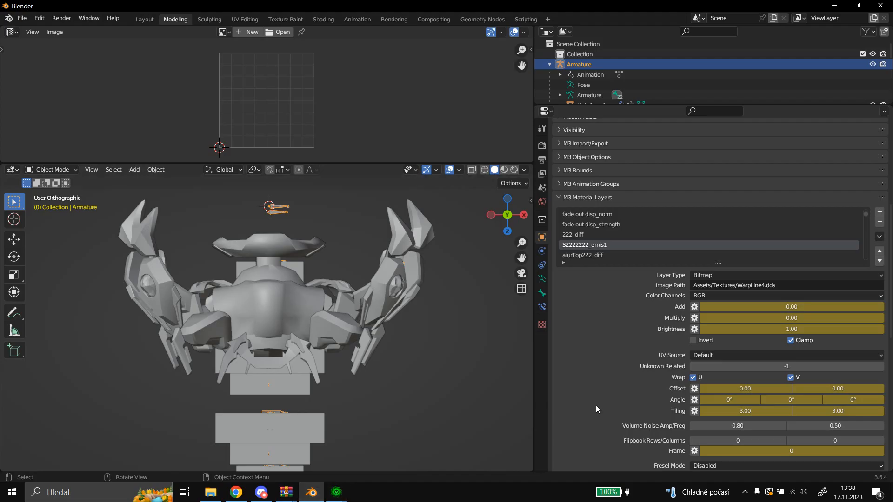
{"action": "left_click", "coordinate": [764, 285]}
{"action": "left_click", "coordinate": [763, 285]}
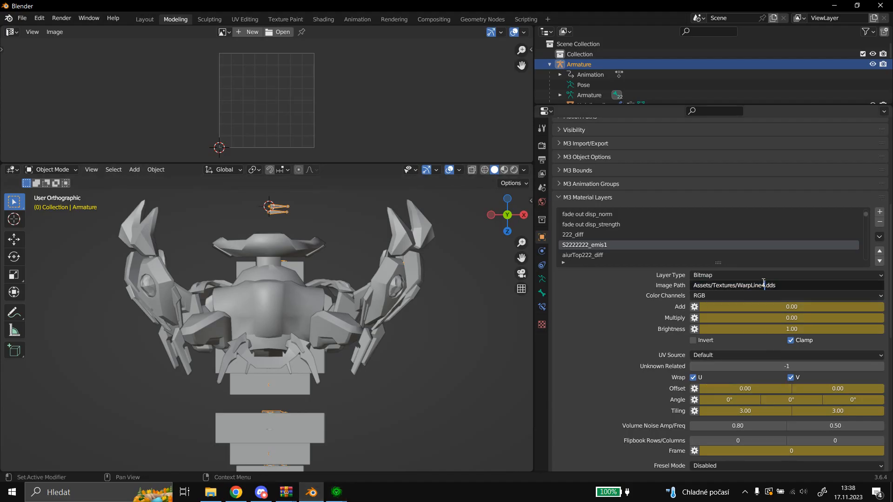
{"action": "type", "text": "_teal"}
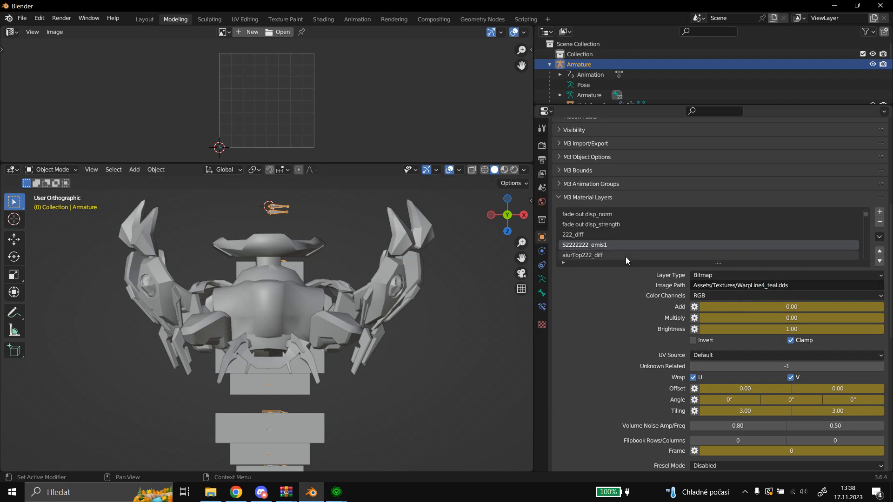
Check the image paths of the aiurTop222_diff and aiurTop222_emis1 material layers.
{"action": "left_click", "coordinate": [610, 253]}
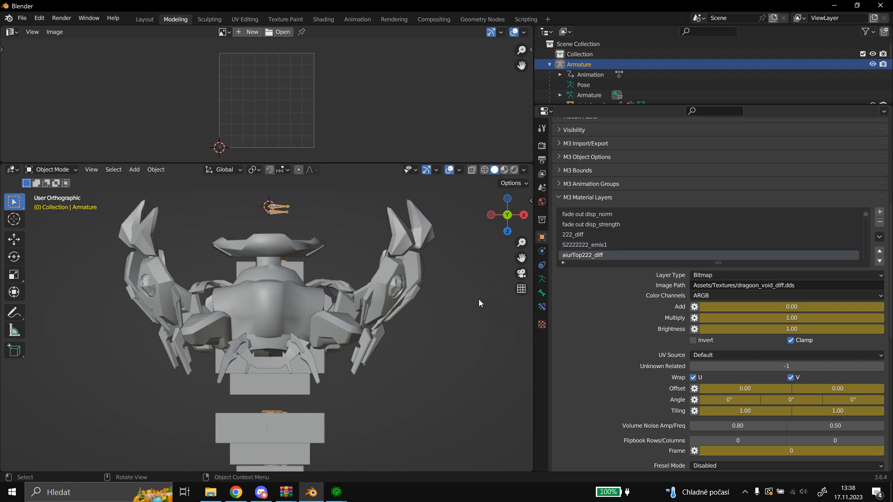
{"action": "scroll", "coordinate": [652, 241], "scroll_direction": "down", "scroll_amount": 2}
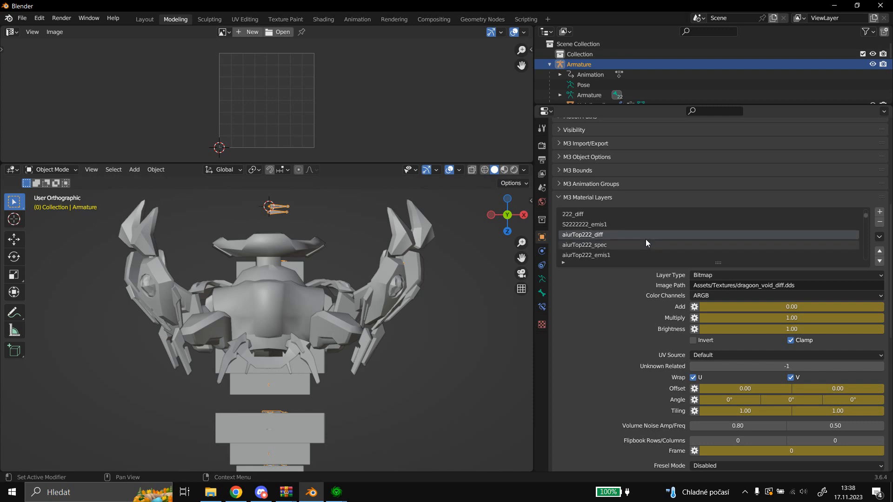
{"action": "left_click", "coordinate": [612, 252]}
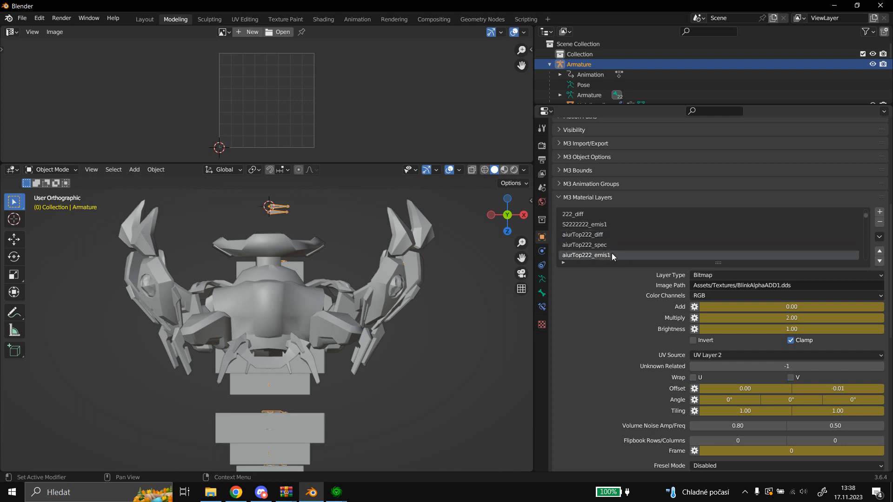
{"action": "scroll", "coordinate": [628, 241], "scroll_direction": "down", "scroll_amount": 2}
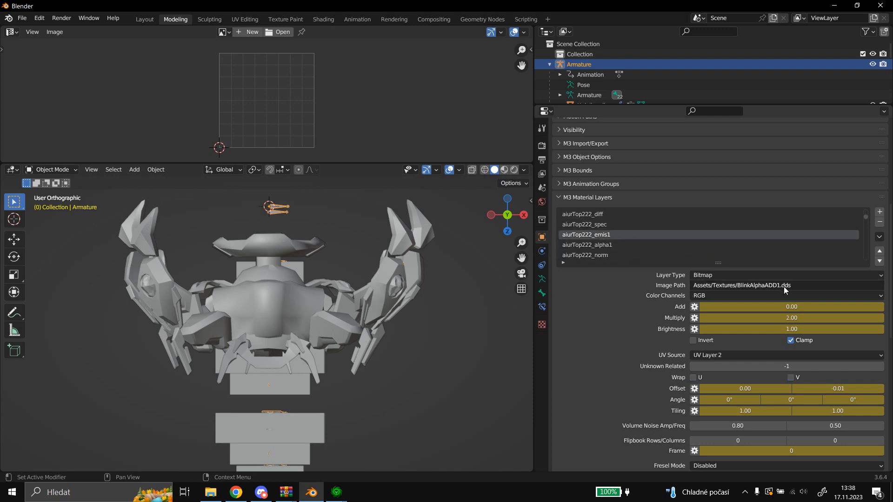
Switch to the StarCraft II Editor's Data module, search the Art: Image archive for "blinkalphaadd1", and preview blinkalphaadd1.dds.
{"action": "mouse_move", "coordinate": [337, 492]}
{"action": "left_click", "coordinate": [493, 442]}
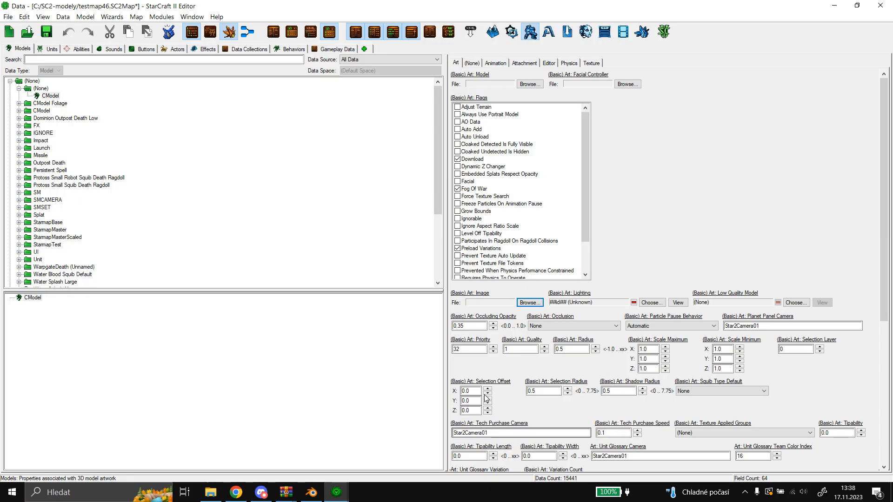
{"action": "left_click", "coordinate": [528, 303]}
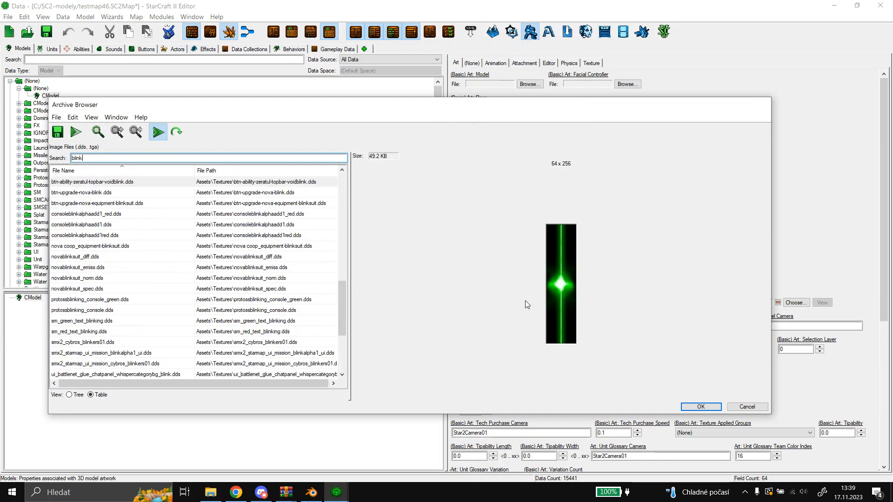
{"action": "type", "text": "alpha"}
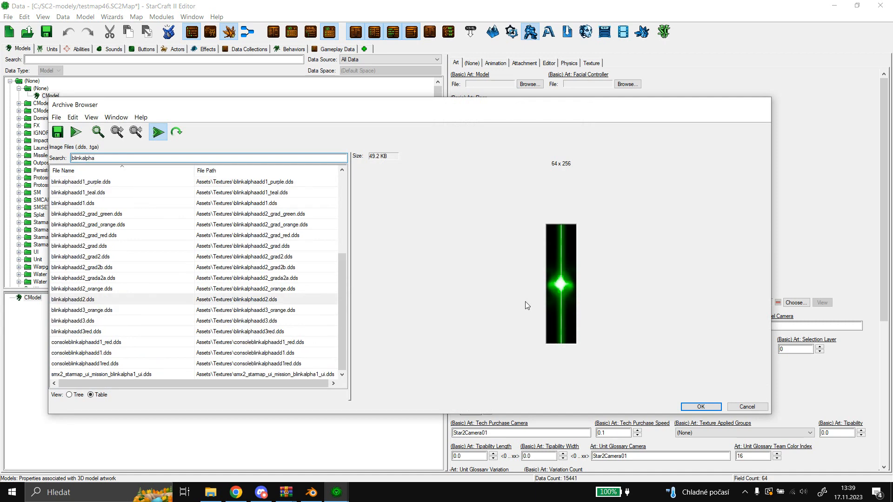
{"action": "type", "text": "add1"}
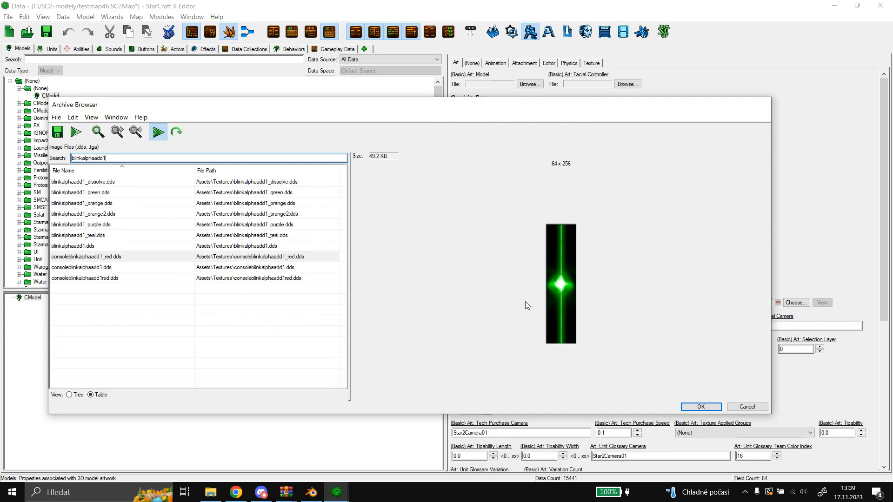
{"action": "left_click", "coordinate": [91, 245]}
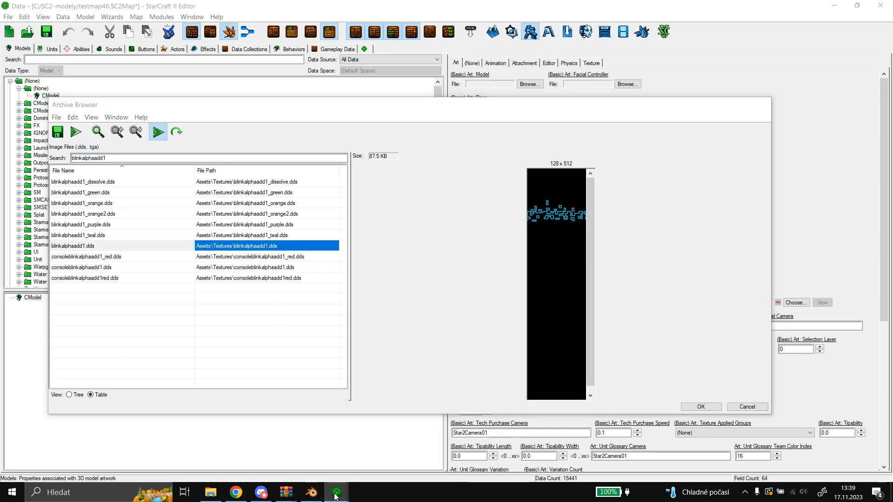
Switch to the StarCraft II Editor's Import module and preview the imported blinkalphaadd1_teal.dds texture.
{"action": "mouse_move", "coordinate": [337, 492]}
{"action": "left_click", "coordinate": [309, 445]}
{"action": "scroll", "coordinate": [211, 281], "scroll_direction": "up", "scroll_amount": 5}
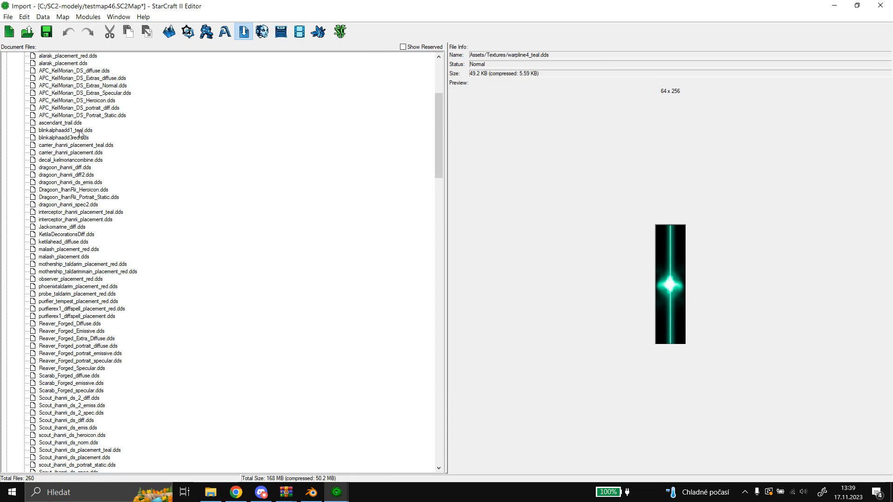
{"action": "left_click", "coordinate": [80, 132]}
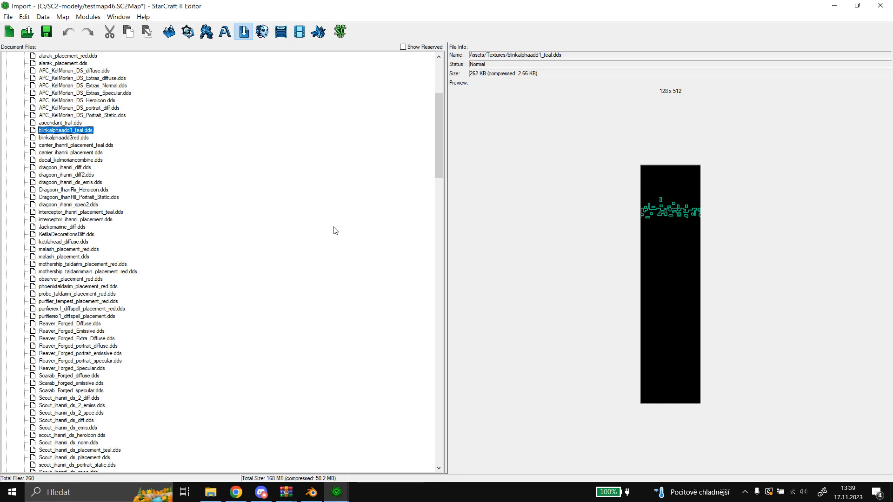
Return to the Data module's archive browser and preview the purple, orange, green and dissolve variants of blinkalphaadd1.
{"action": "mouse_move", "coordinate": [337, 492]}
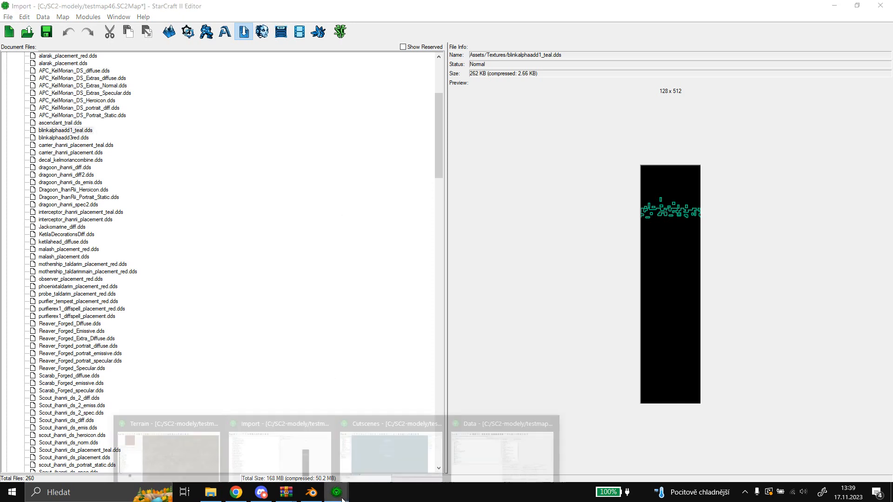
{"action": "mouse_move", "coordinate": [455, 448]}
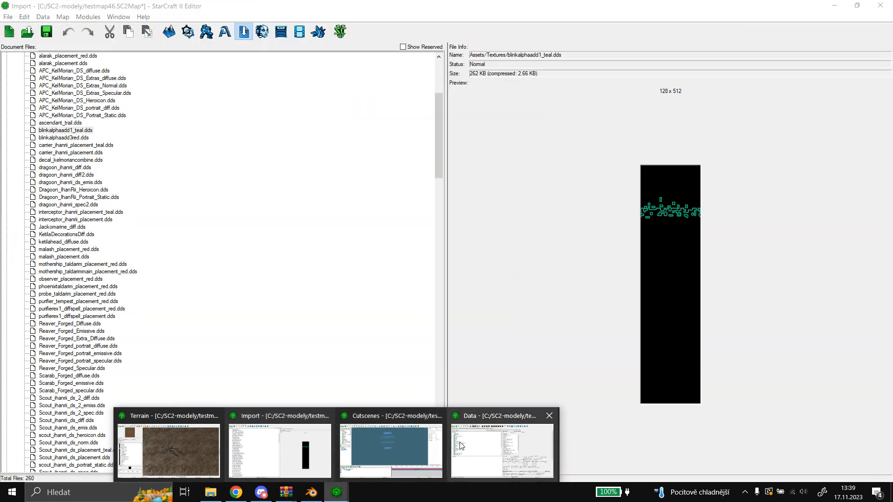
{"action": "left_click", "coordinate": [460, 446]}
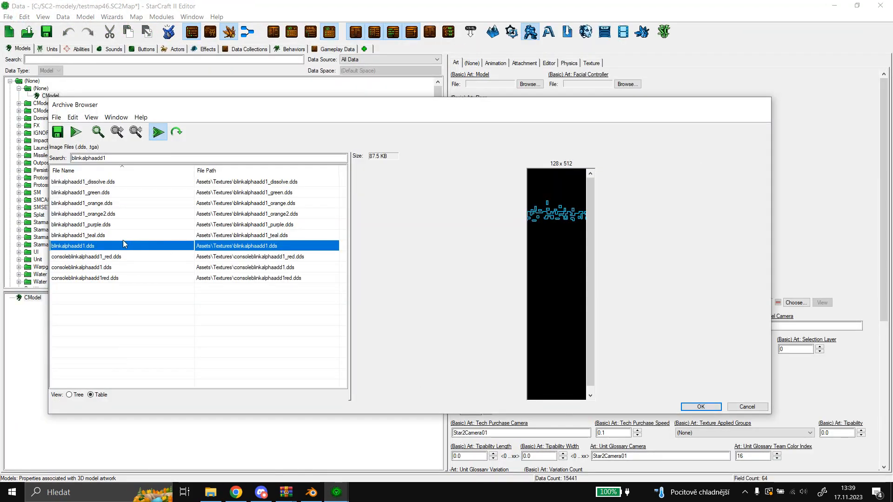
{"action": "left_click", "coordinate": [95, 226]}
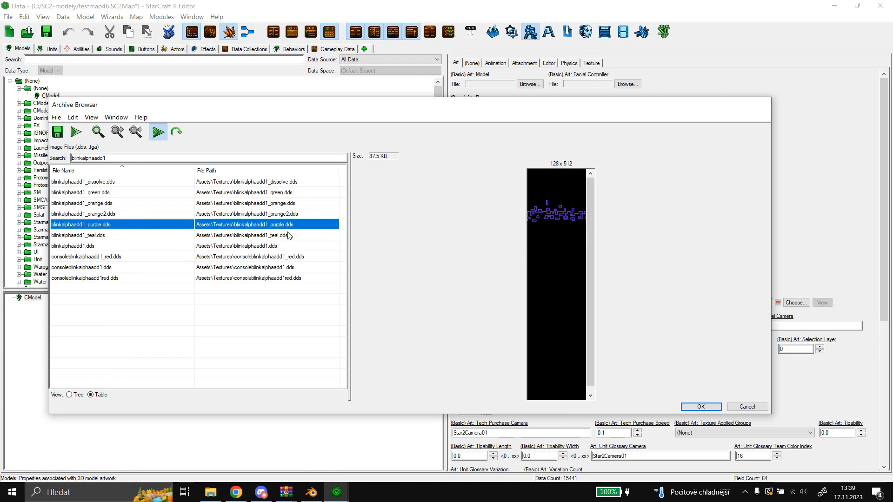
{"action": "left_click", "coordinate": [124, 213]}
{"action": "left_click", "coordinate": [119, 206]}
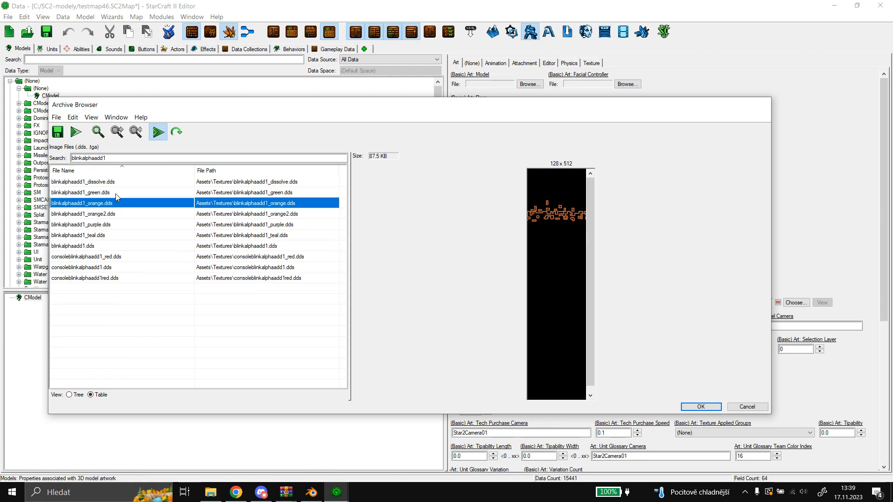
{"action": "left_click", "coordinate": [116, 194]}
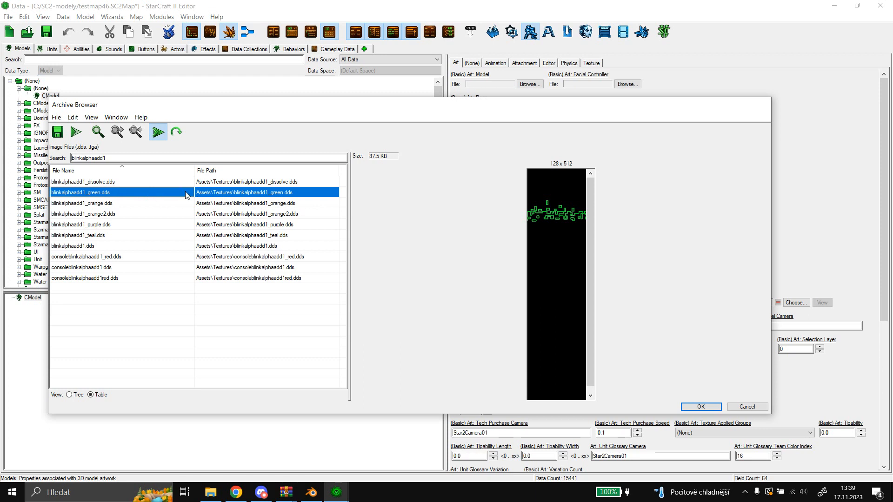
{"action": "left_click", "coordinate": [124, 183]}
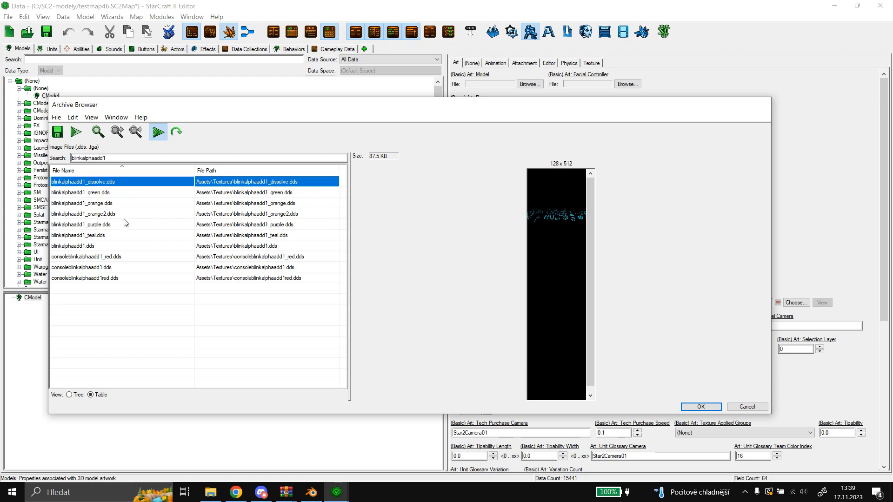
Compare blinkalphaadd1.dds with its teal and console variants, and close the archive browser without choosing an image.
{"action": "left_click", "coordinate": [94, 246]}
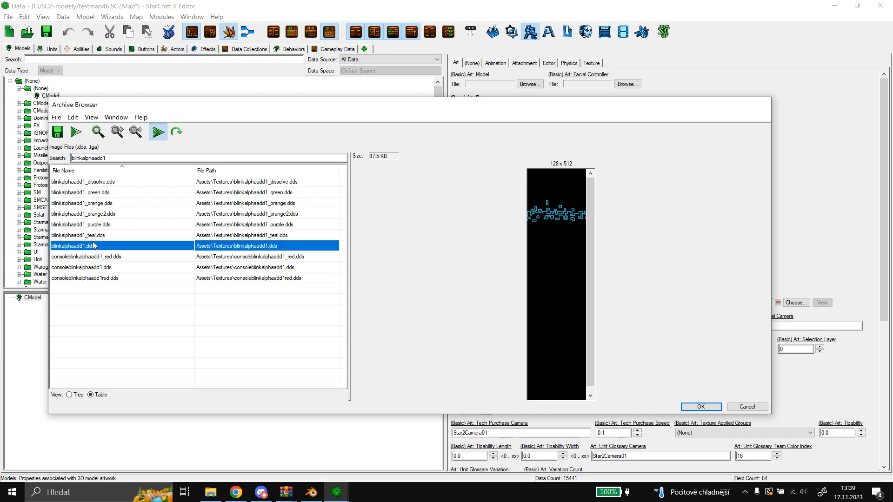
{"action": "left_click", "coordinate": [102, 237]}
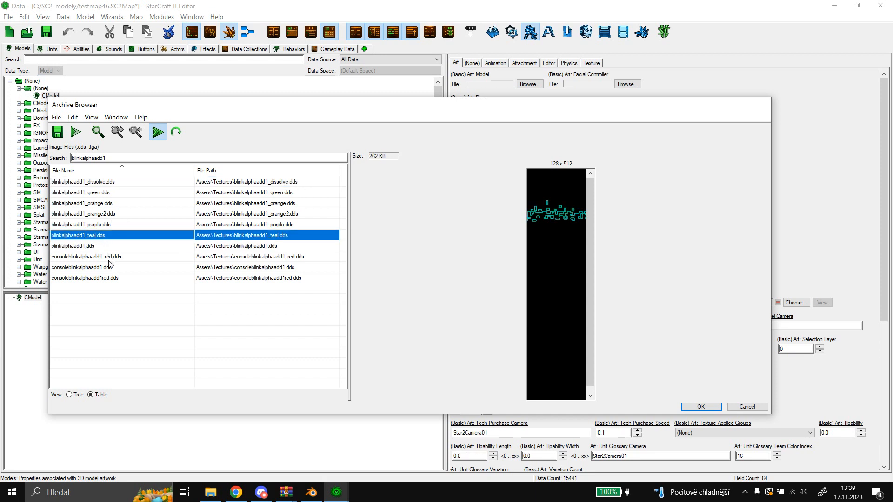
{"action": "left_click", "coordinate": [109, 260]}
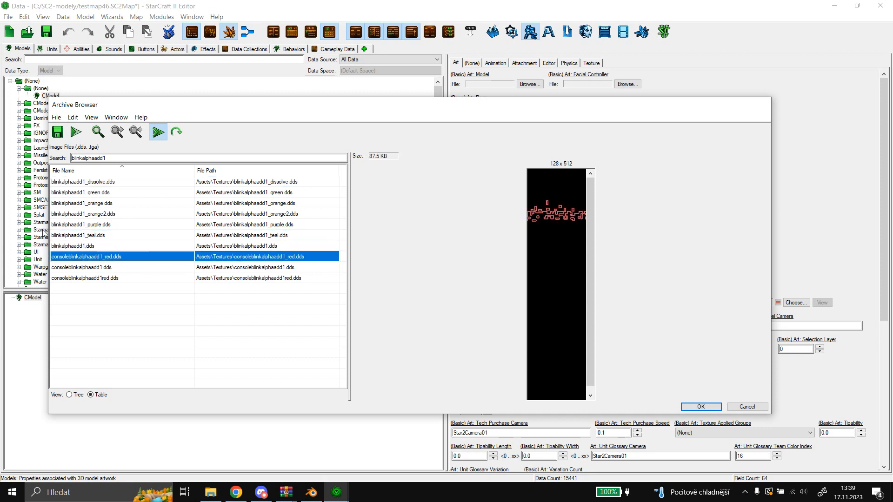
{"action": "left_click", "coordinate": [85, 268]}
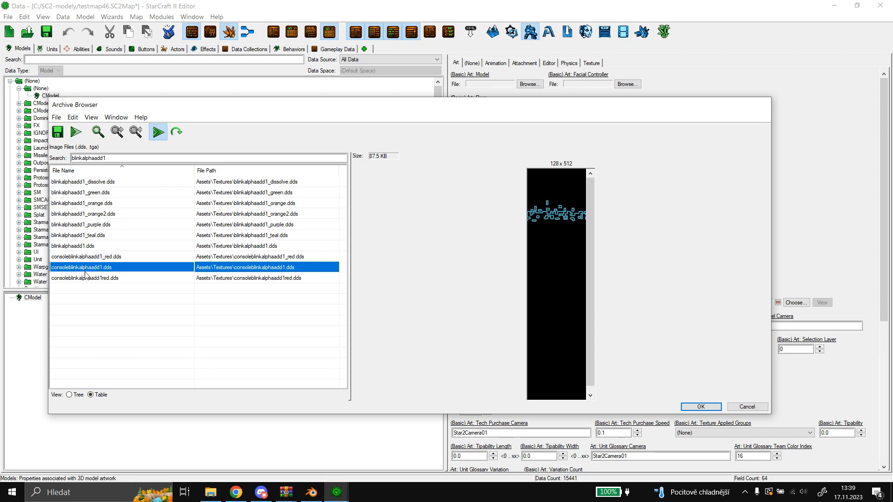
{"action": "left_click", "coordinate": [85, 276]}
{"action": "left_click", "coordinate": [101, 260]}
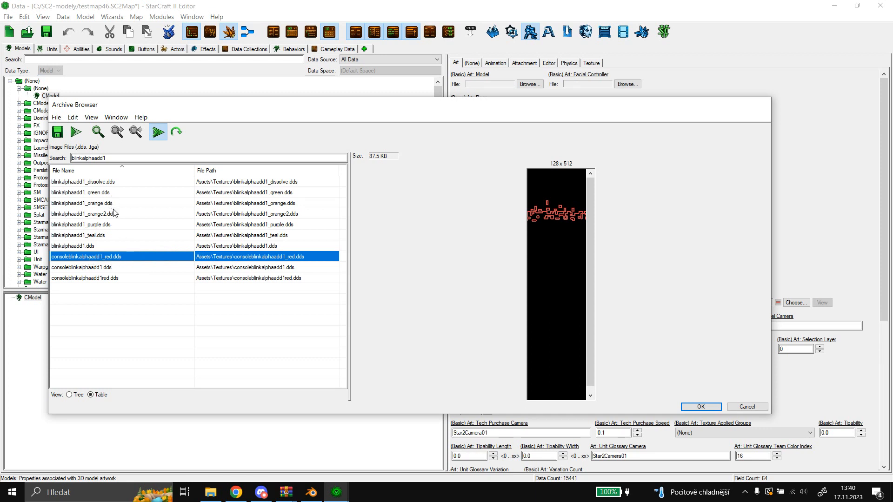
{"action": "left_click", "coordinate": [92, 246]}
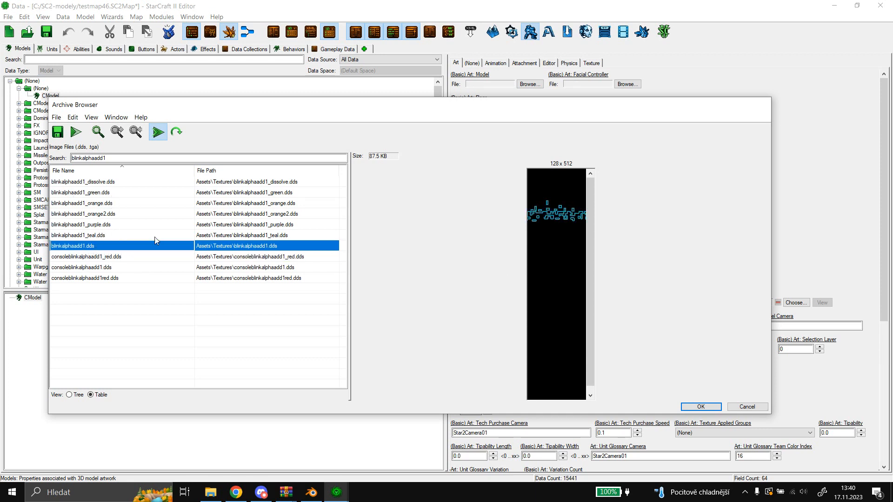
{"action": "left_click", "coordinate": [153, 258]}
{"action": "left_click", "coordinate": [100, 235]}
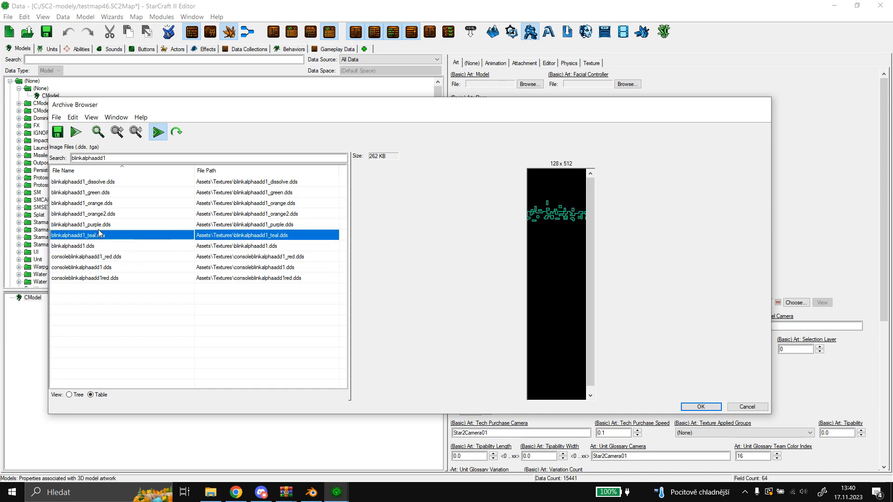
{"action": "left_click", "coordinate": [732, 407]}
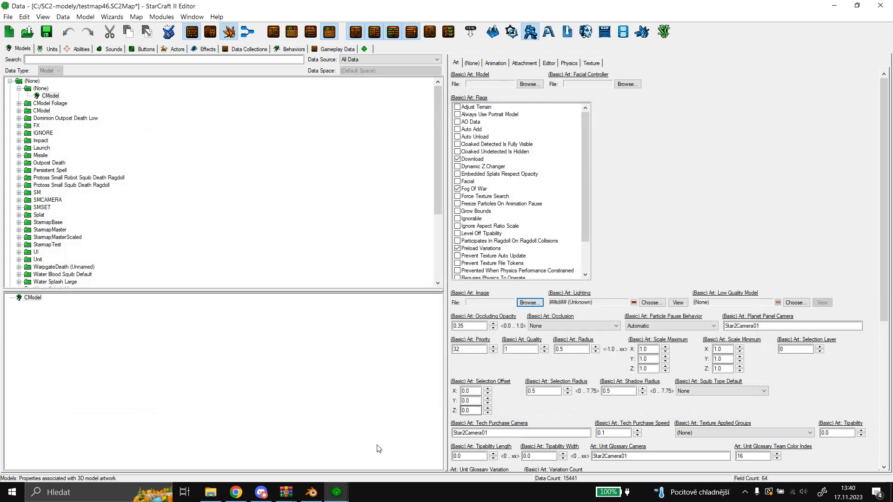
Switch to Blender and set the aiurTop222_emis1 layer's image path to Assets/Textures/BlinkAlphaADD1_teal.dds.
{"action": "left_click", "coordinate": [311, 492]}
{"action": "left_click", "coordinate": [776, 285]}
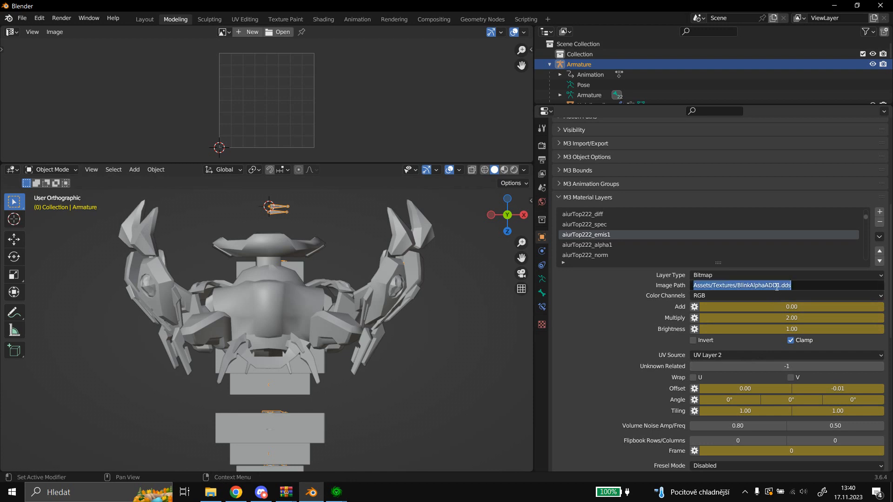
{"action": "left_click", "coordinate": [777, 285]}
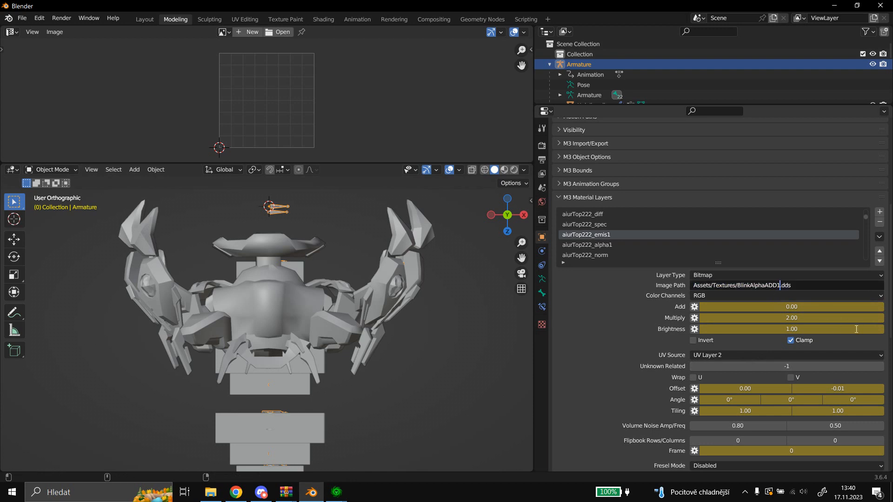
{"action": "type", "text": "_teal"}
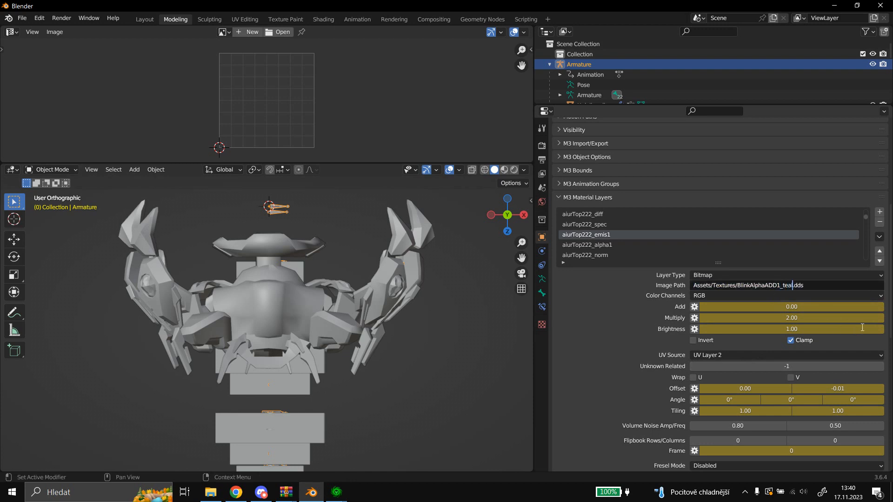
{"action": "left_click", "coordinate": [604, 335]}
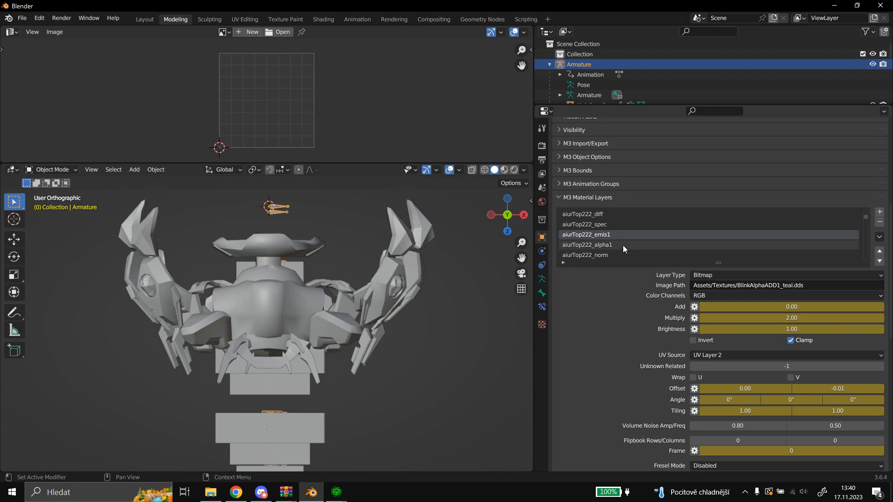
Check the image paths of the aiurTop222 norm, alpha1 and emis1 layers and look through the material layer list.
{"action": "scroll", "coordinate": [623, 245], "scroll_direction": "down", "scroll_amount": 1}
{"action": "left_click", "coordinate": [615, 242]}
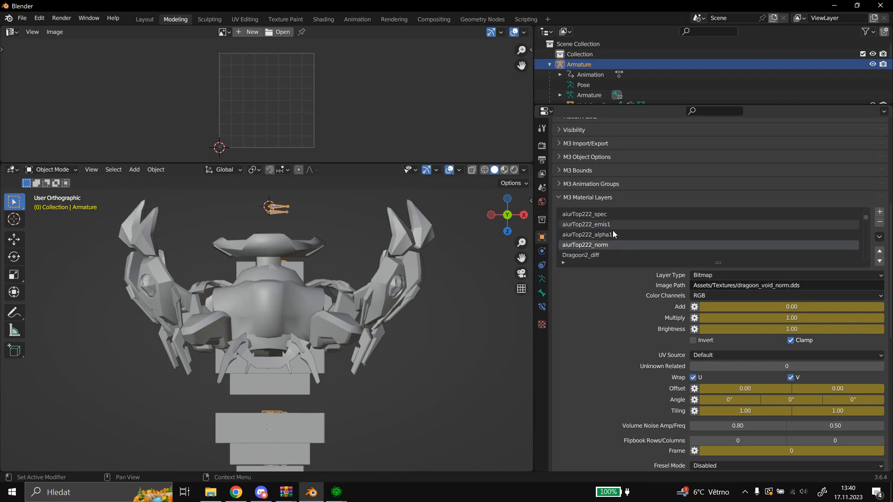
{"action": "left_click", "coordinate": [610, 233]}
{"action": "left_click", "coordinate": [614, 227]}
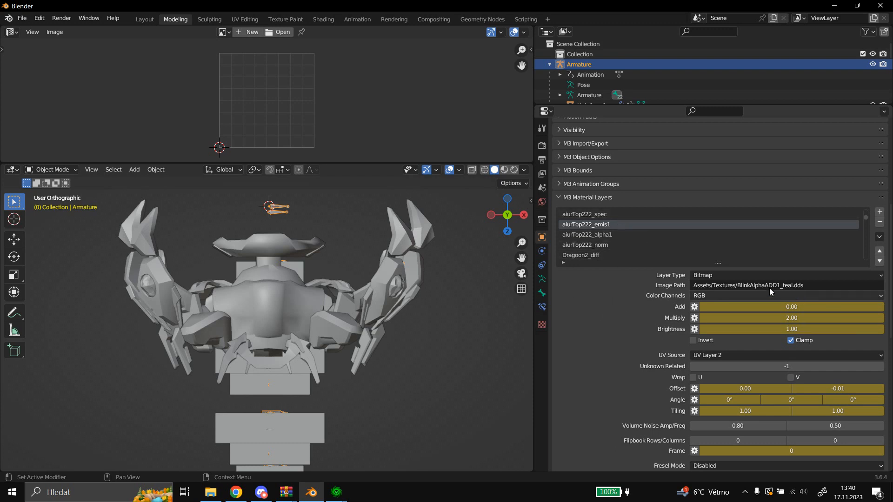
{"action": "scroll", "coordinate": [615, 274], "scroll_direction": "up", "scroll_amount": 1}
{"action": "scroll", "coordinate": [620, 256], "scroll_direction": "up", "scroll_amount": 3}
{"action": "scroll", "coordinate": [621, 255], "scroll_direction": "down", "scroll_amount": 6}
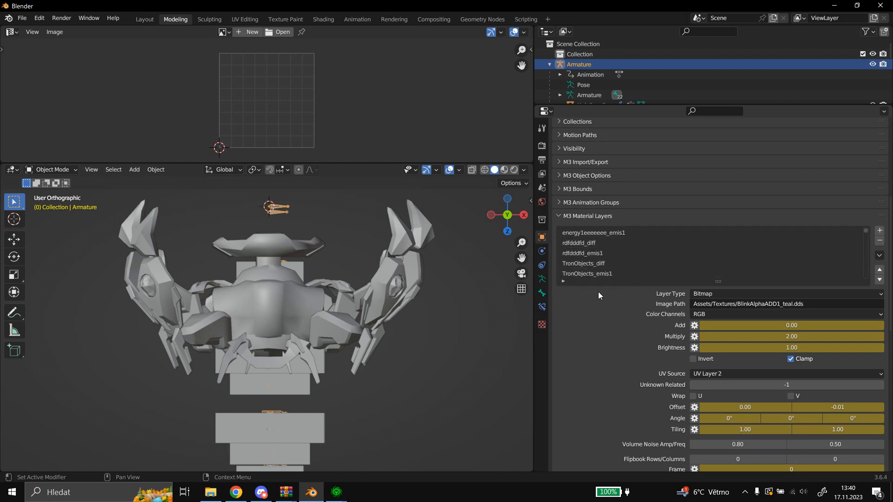
{"action": "scroll", "coordinate": [619, 247], "scroll_direction": "down", "scroll_amount": 3}
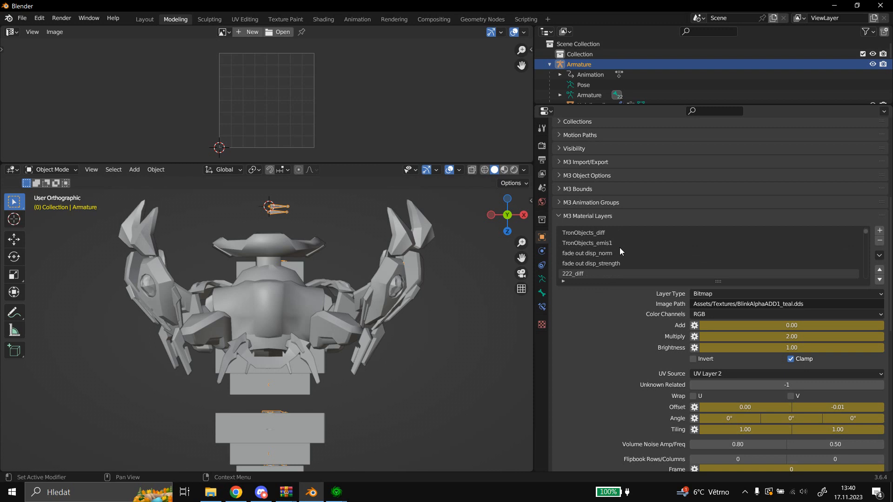
{"action": "scroll", "coordinate": [622, 249], "scroll_direction": "down", "scroll_amount": 1}
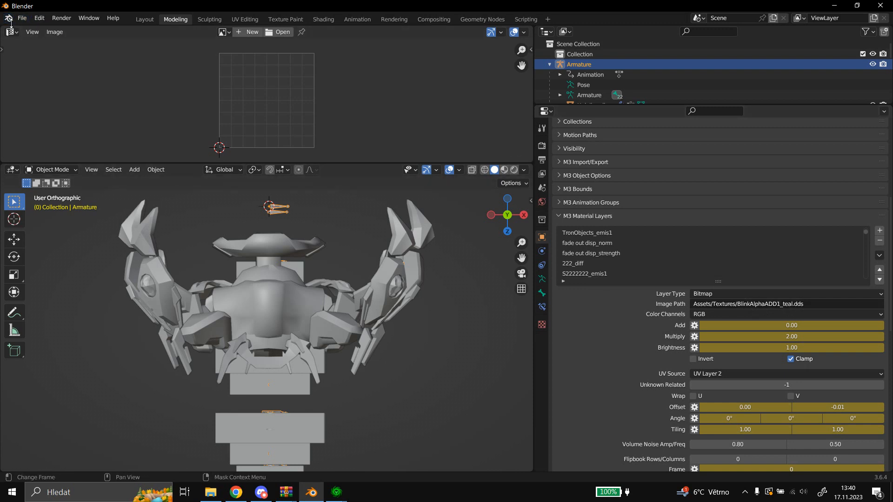
Export the scene as a StarCraft 2 model named Dragoon_Ihanrii_WarpIn_Teal in the Testmod2 folder.
{"action": "left_click", "coordinate": [27, 18]}
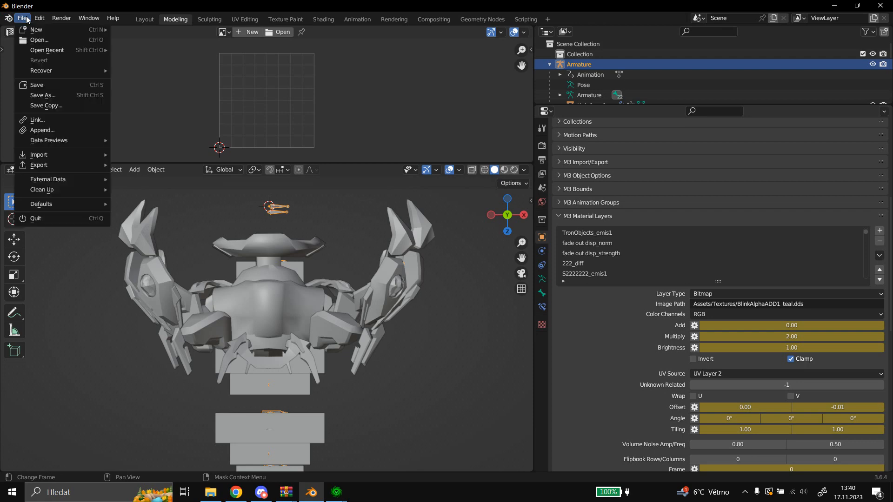
{"action": "mouse_move", "coordinate": [57, 168]}
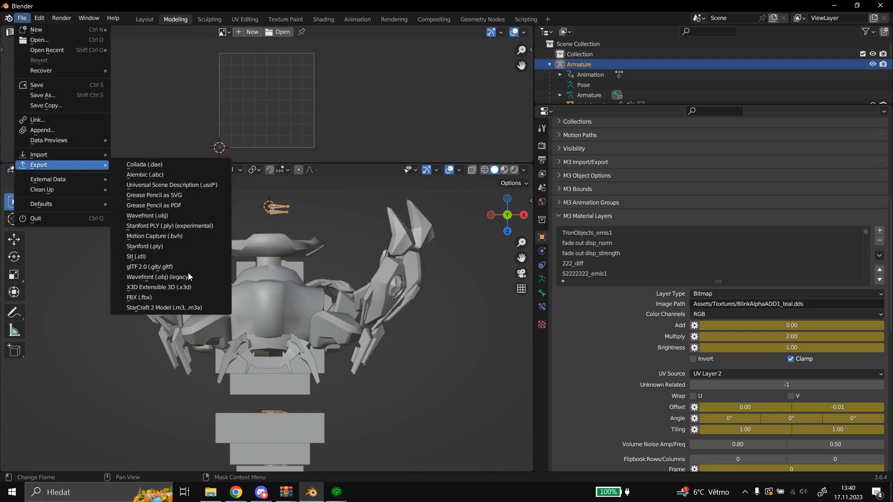
{"action": "left_click", "coordinate": [169, 308]}
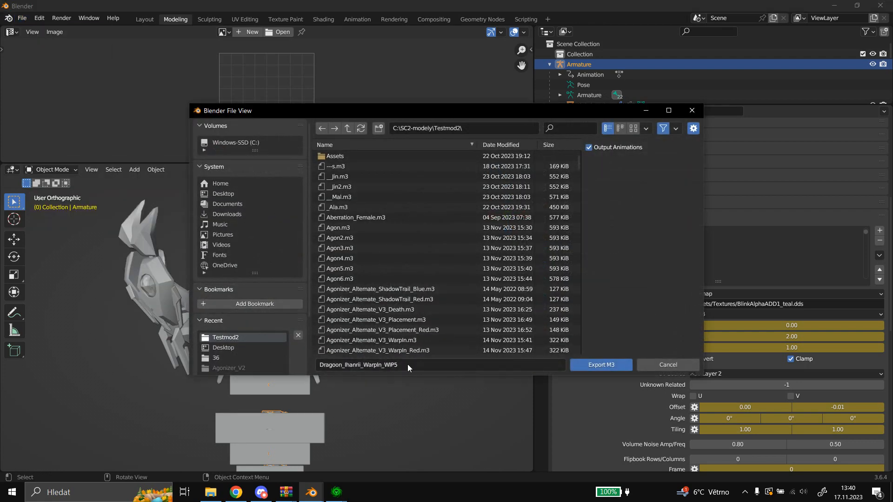
{"action": "left_click", "coordinate": [406, 365]}
{"action": "left_click_drag", "start_coordinate": [399, 363], "coordinate": [386, 356]}
{"action": "type", "text": "Teal"}
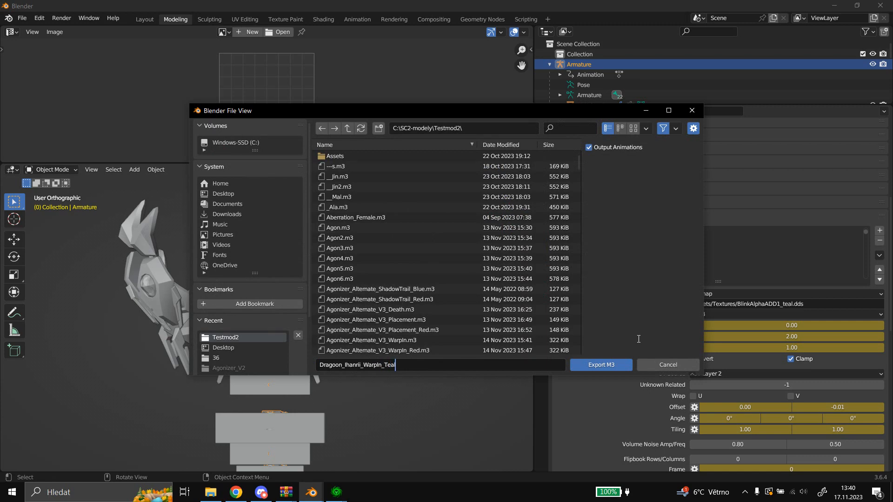
{"action": "left_click", "coordinate": [601, 365]}
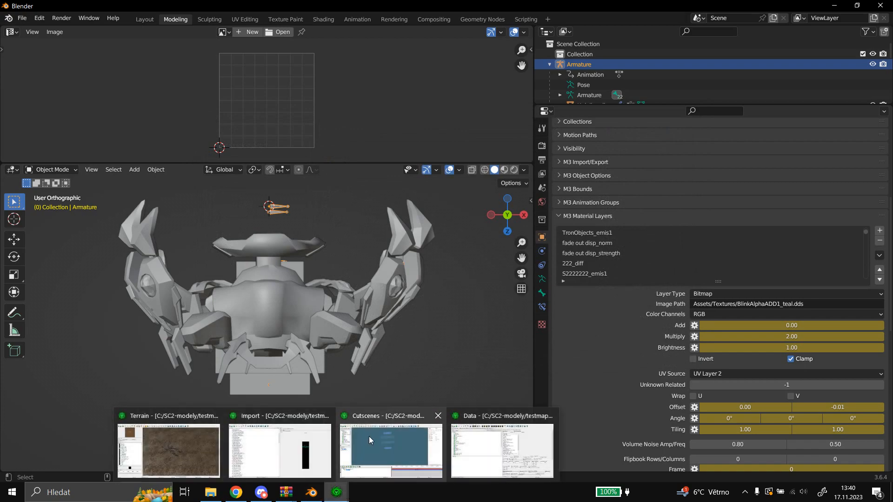
Switch to the StarCraft II Editor's Import module and start a file import from Testmod2 with every file deselected and the import path empty.
{"action": "key", "text": "alt+Tab"}
{"action": "right_click", "coordinate": [347, 252]}
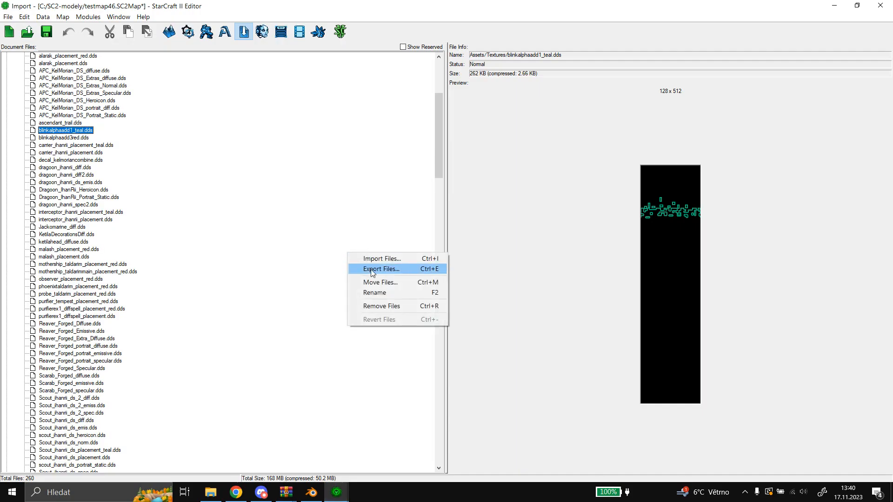
{"action": "left_click", "coordinate": [369, 259]}
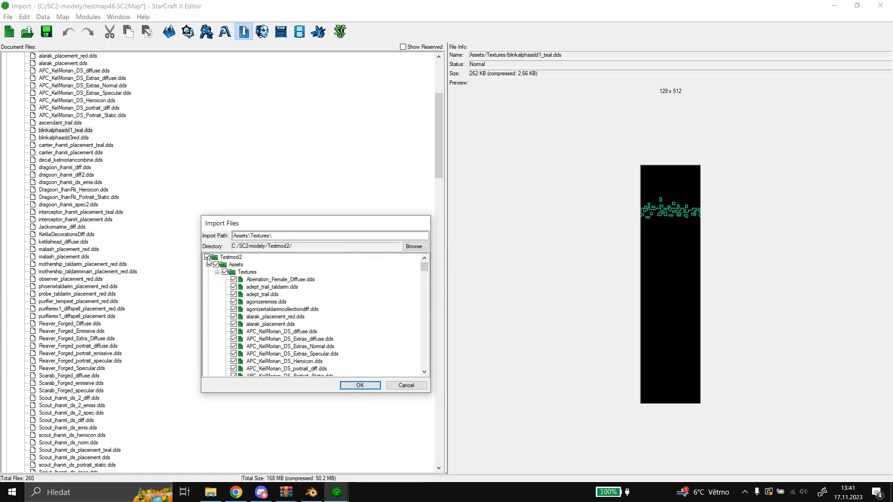
{"action": "left_click", "coordinate": [276, 236]}
{"action": "key", "text": "ctrl+a"}
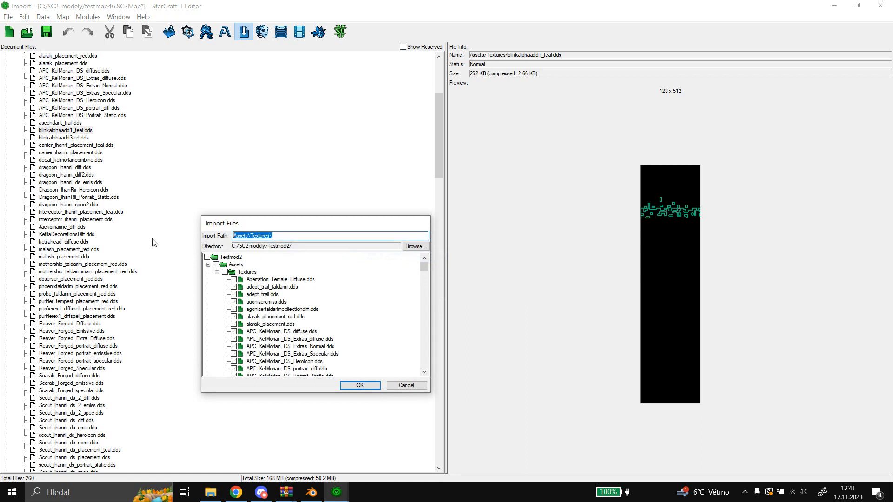
{"action": "key", "text": "BackSpace"}
{"action": "left_click", "coordinate": [208, 265]}
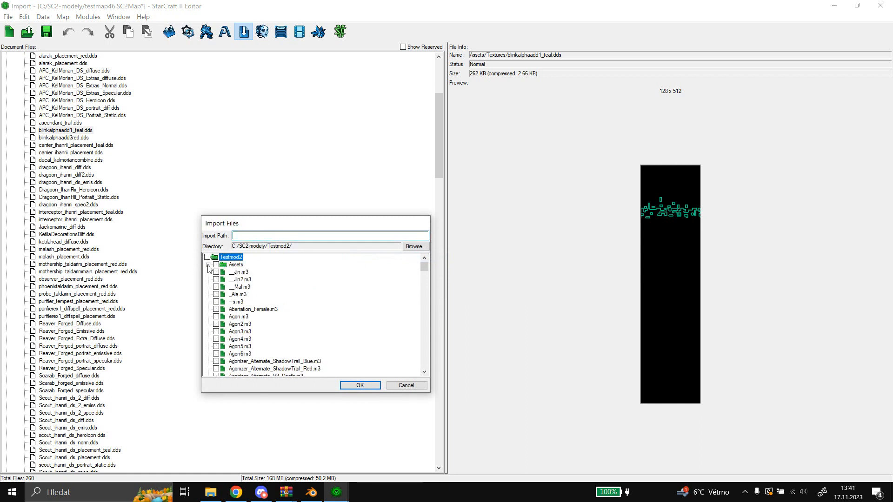
Select only Dragoon_Ihanrii_WarpIn_Teal.m3 among the Testmod2 files and import it into the map.
{"action": "scroll", "coordinate": [360, 292], "scroll_direction": "down", "scroll_amount": 10}
{"action": "scroll", "coordinate": [361, 290], "scroll_direction": "down", "scroll_amount": 6}
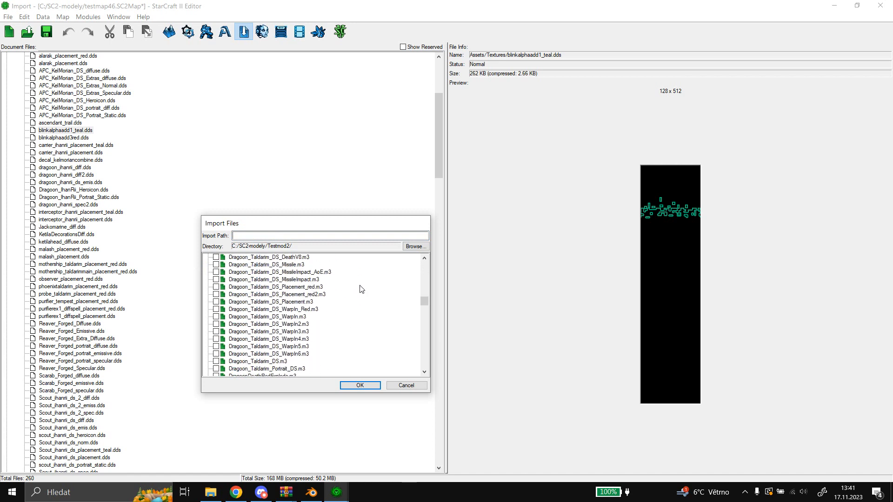
{"action": "scroll", "coordinate": [333, 302], "scroll_direction": "up", "scroll_amount": 6}
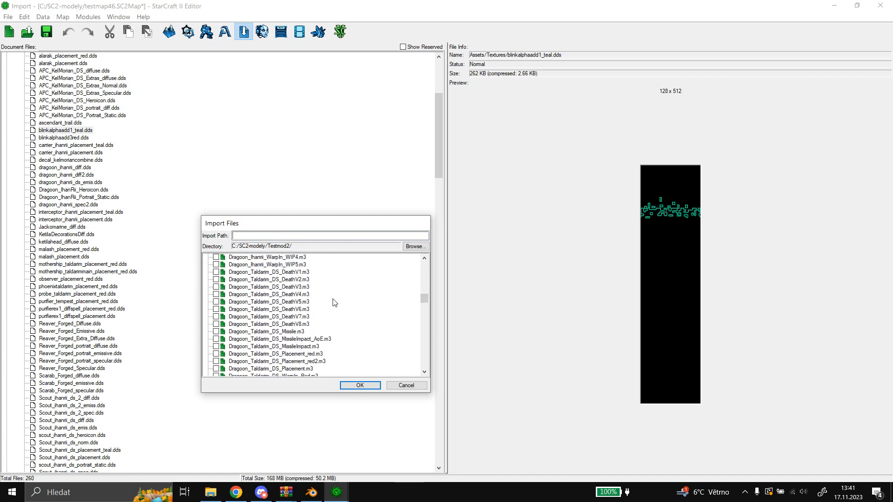
{"action": "left_click", "coordinate": [287, 272]}
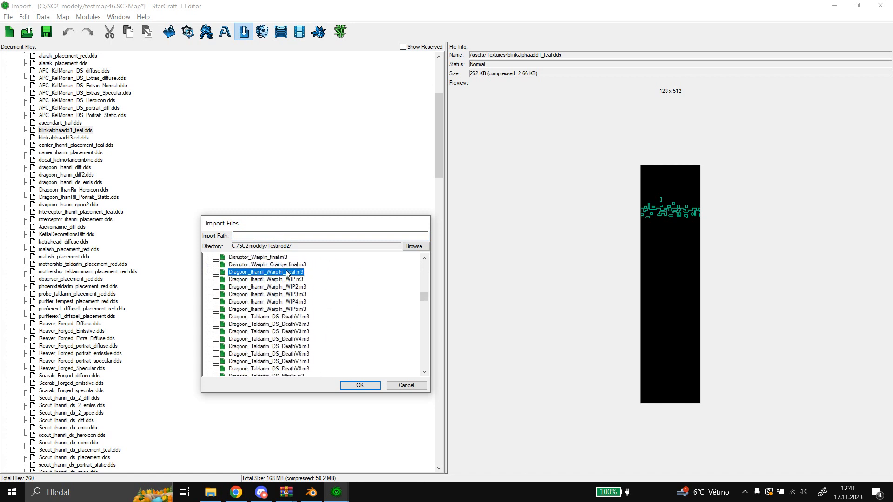
{"action": "left_click", "coordinate": [216, 272]}
{"action": "left_click", "coordinate": [357, 385]}
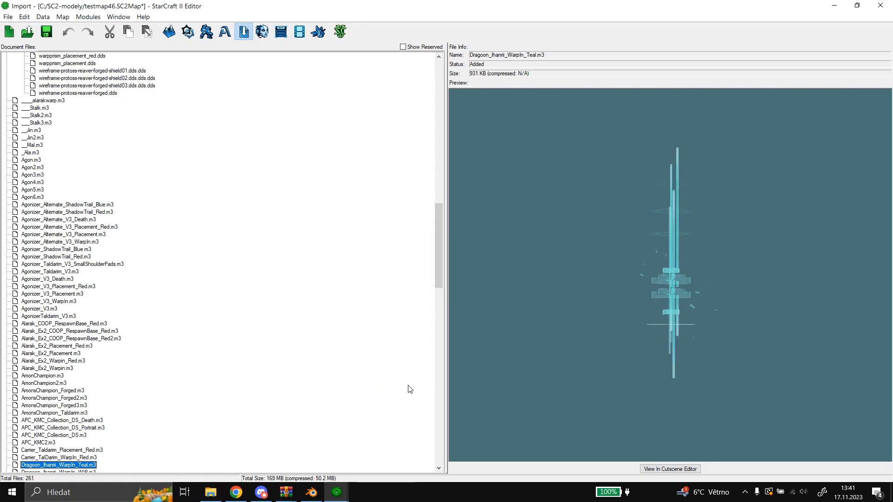
Inspect the imported teal warp-in model in the preview from another angle and open it in the Cutscene Editor.
{"action": "left_click_drag", "start_coordinate": [744, 374], "coordinate": [782, 388]}
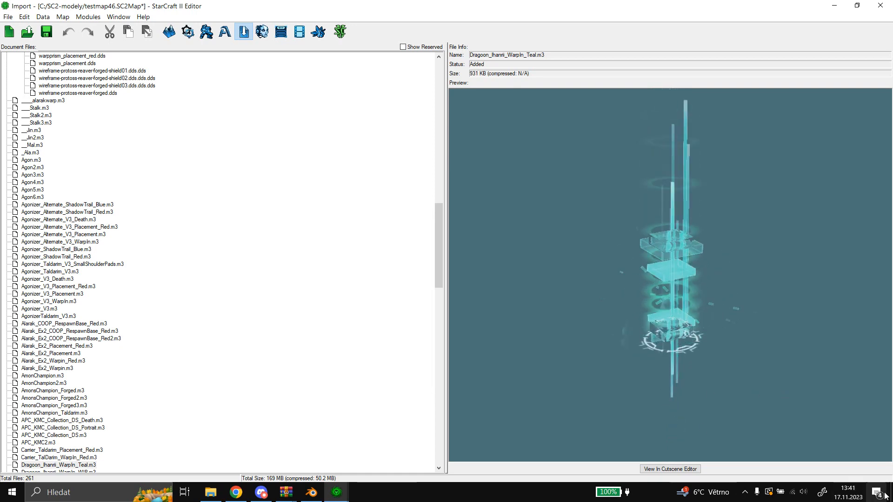
{"action": "left_click", "coordinate": [689, 469]}
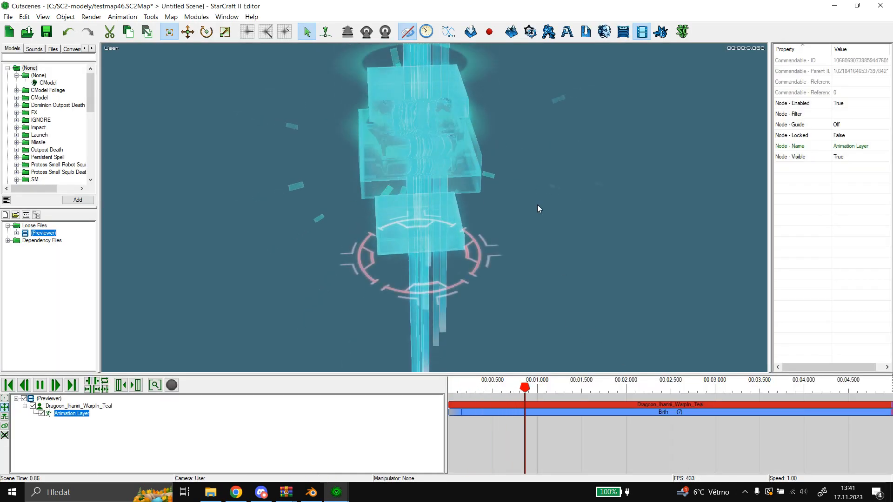